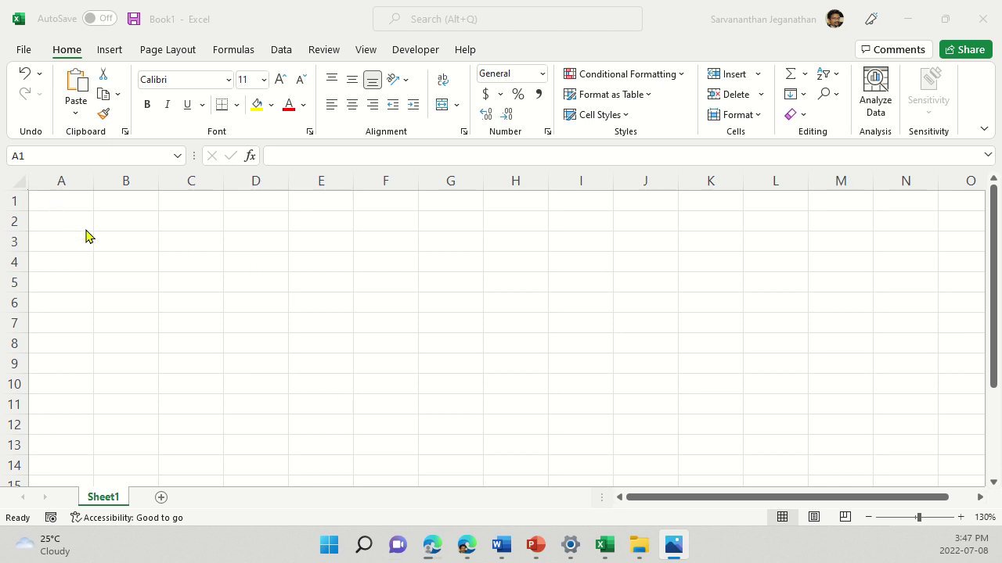
- Activate the blank Book1 workbook with cell A1 selected
click(66, 208)
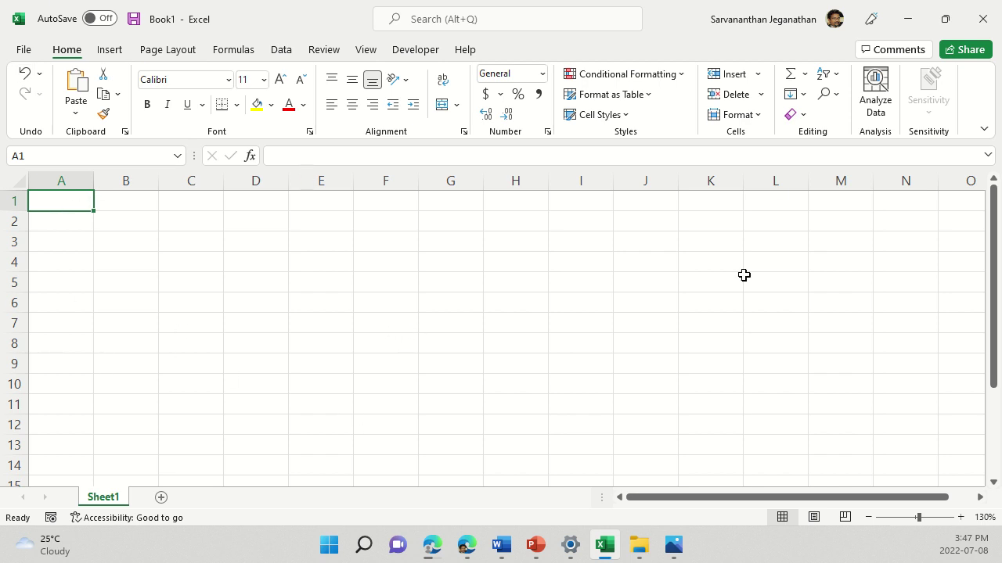
- Enter the title 'TopStar Clothing' in A1
text(T)
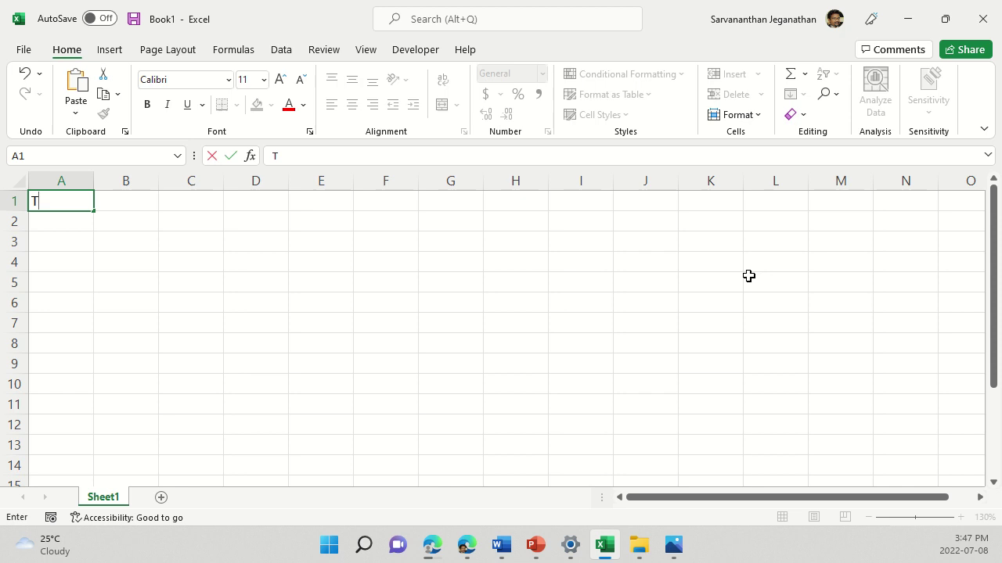
text(opStar Cloting)
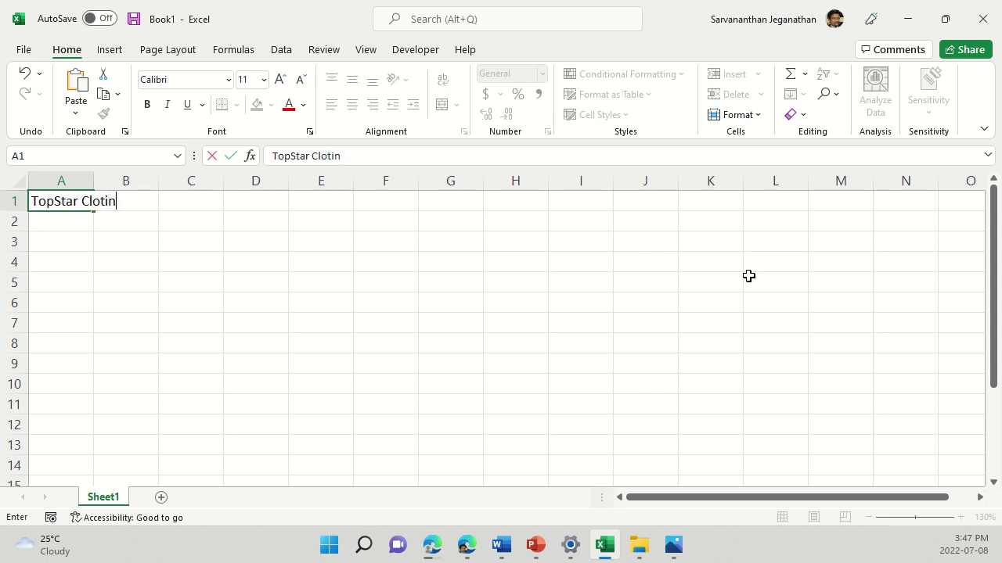
key(BackSpace)
key(BackSpace)
key(BackSpace)
text(hing)
key(Return)
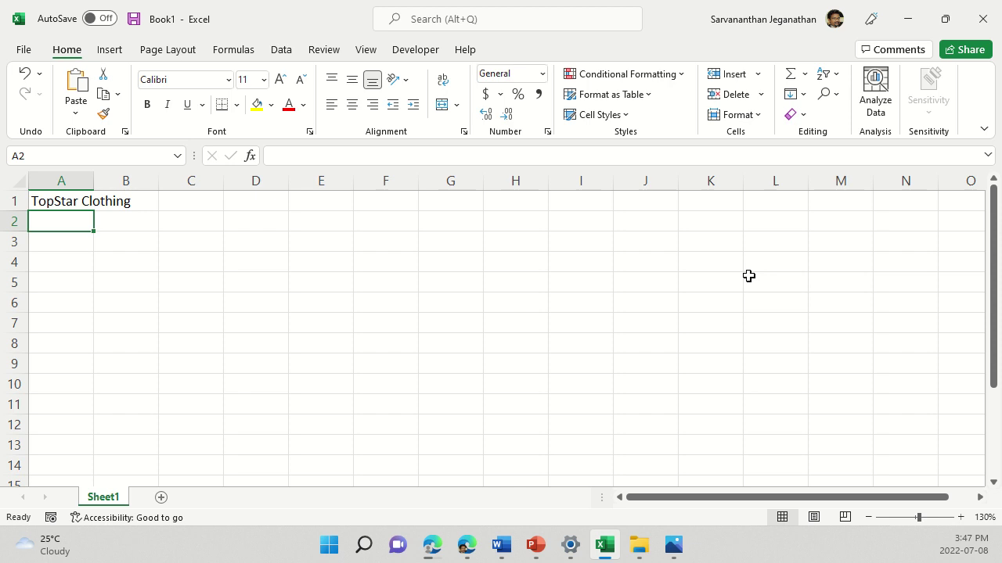
- Enter 'Your Name (Student ID)' in A2
key(Down)
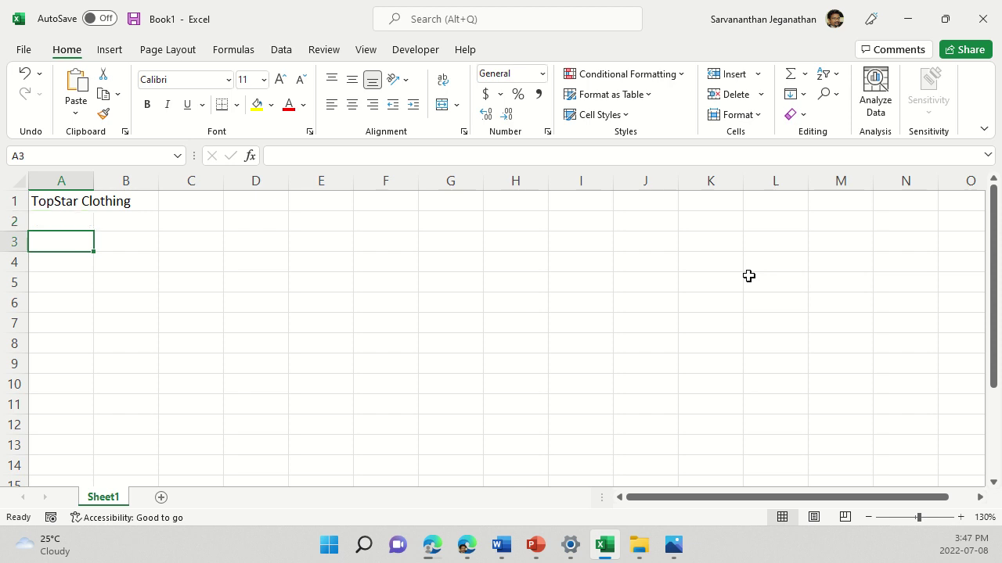
key(Up)
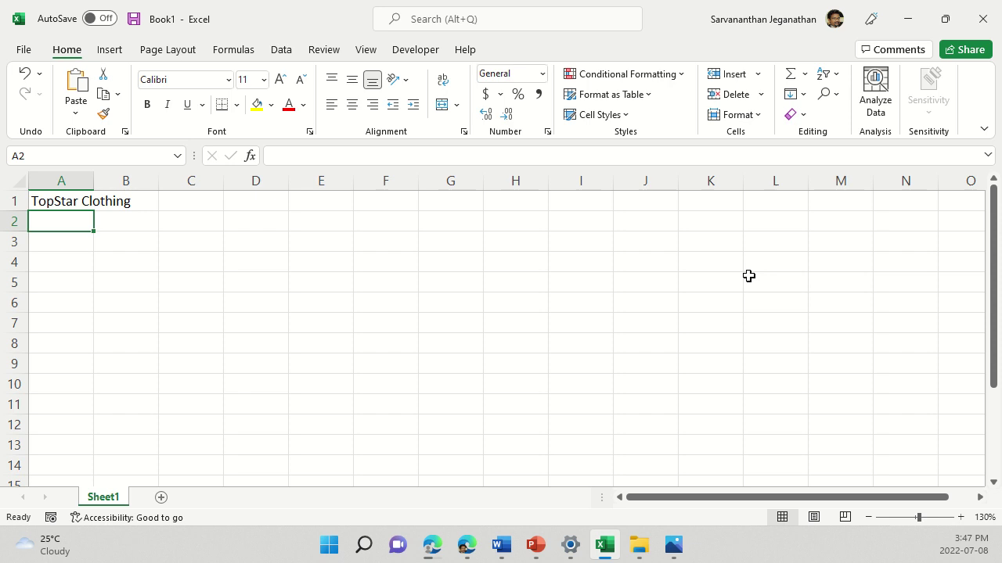
text(Your Name )
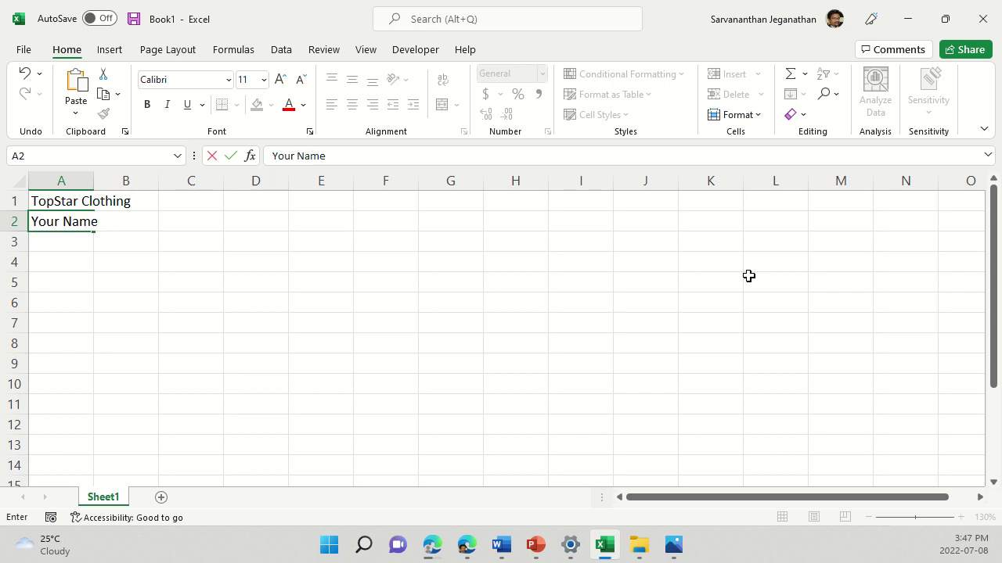
text((Studen)
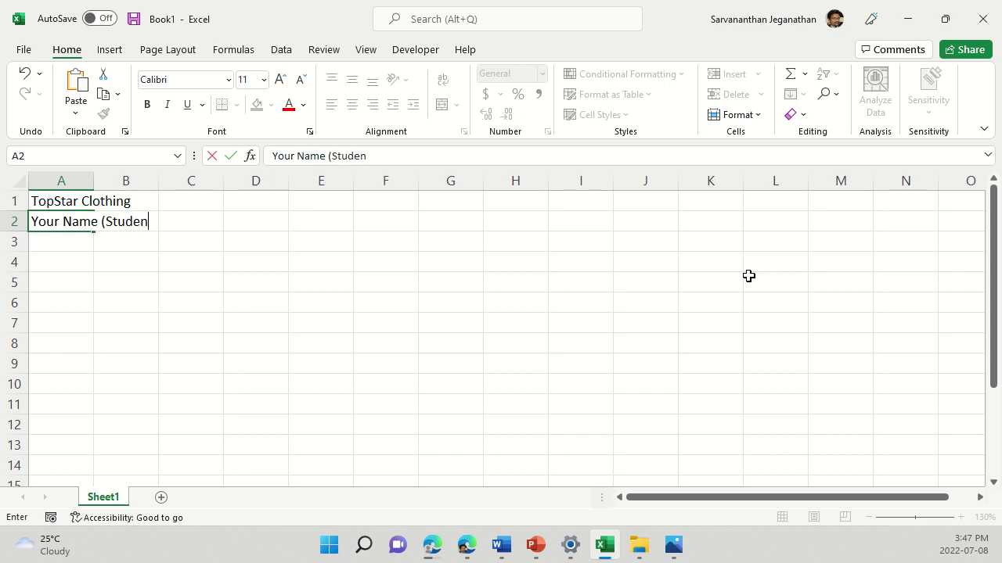
text(t ID))
key(Return)
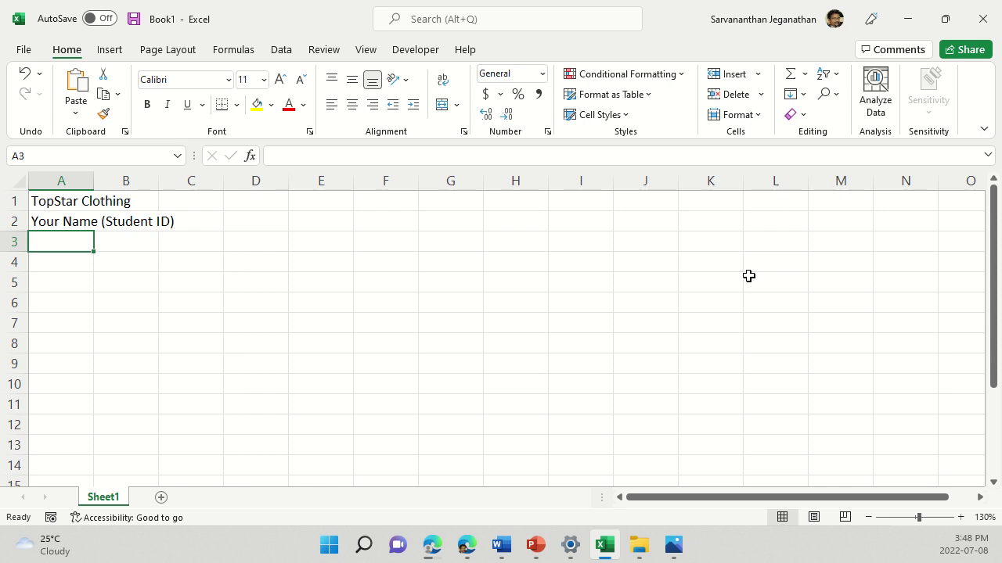
- Fill row 3 with Department, 2018 and 2019 in A3:C3
text(De)
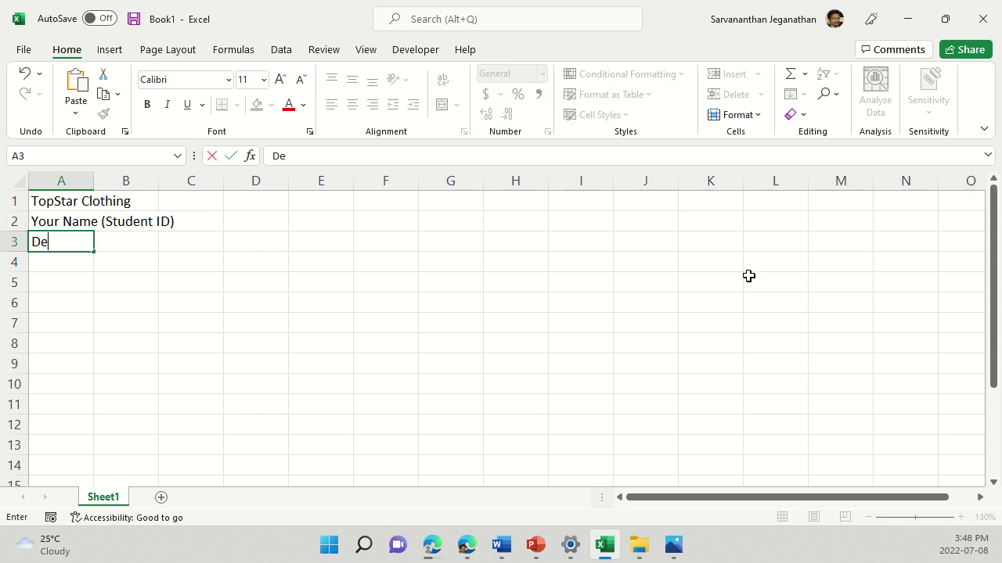
text(partment)
key(Tab)
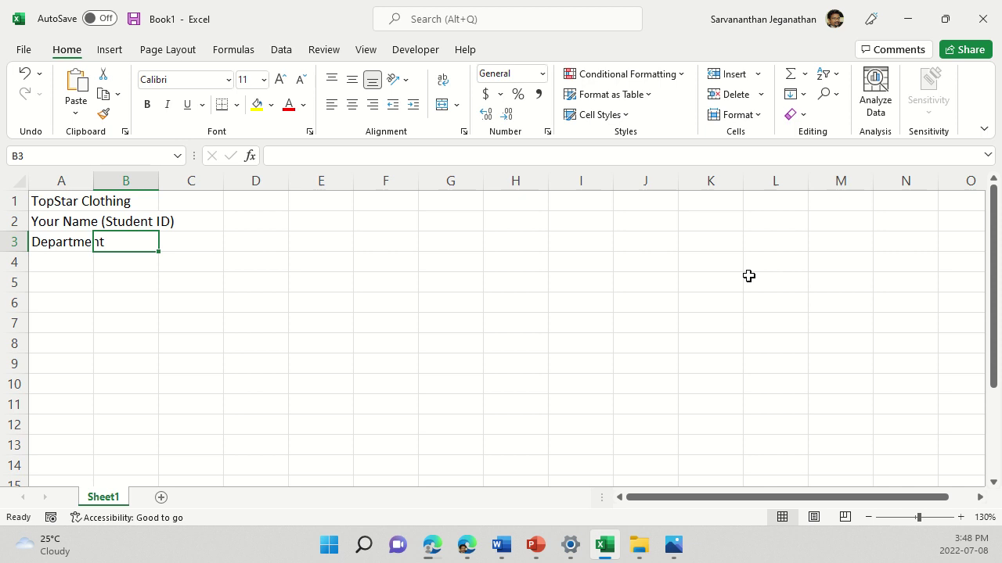
text(2018)
key(Tab)
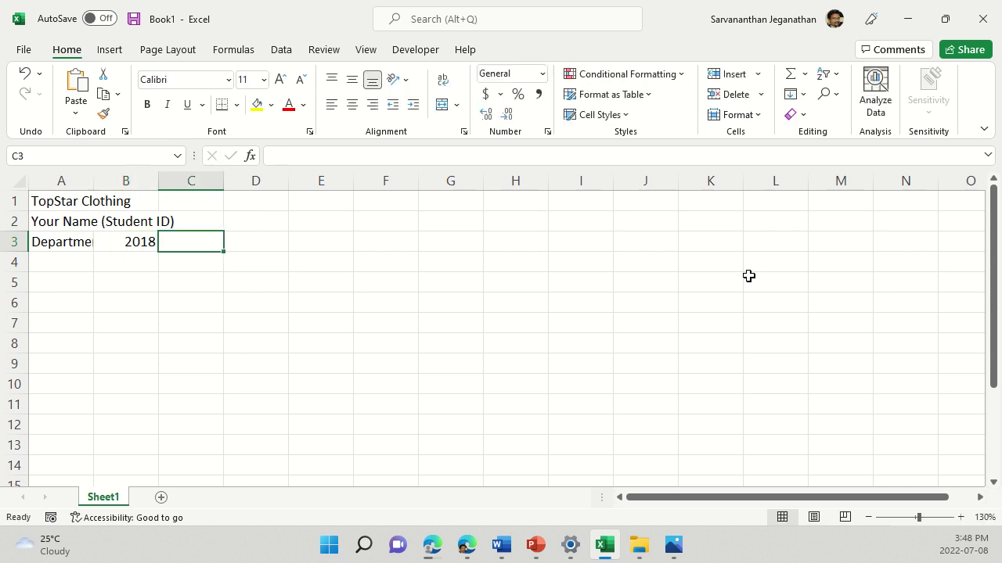
text(201)
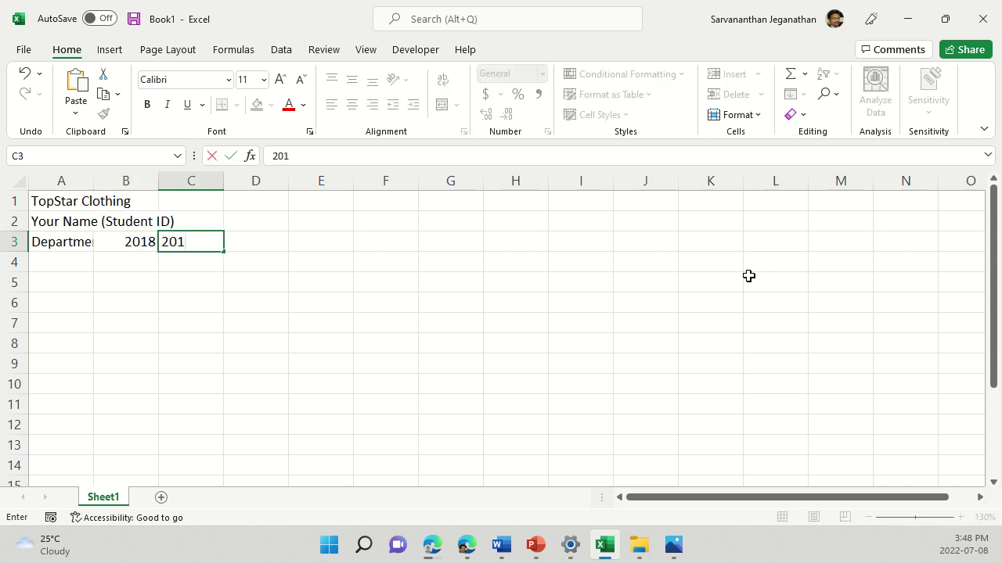
text(9)
- AutoFill the year headings across to E3 so they run 2018 through 2021
click(168, 288)
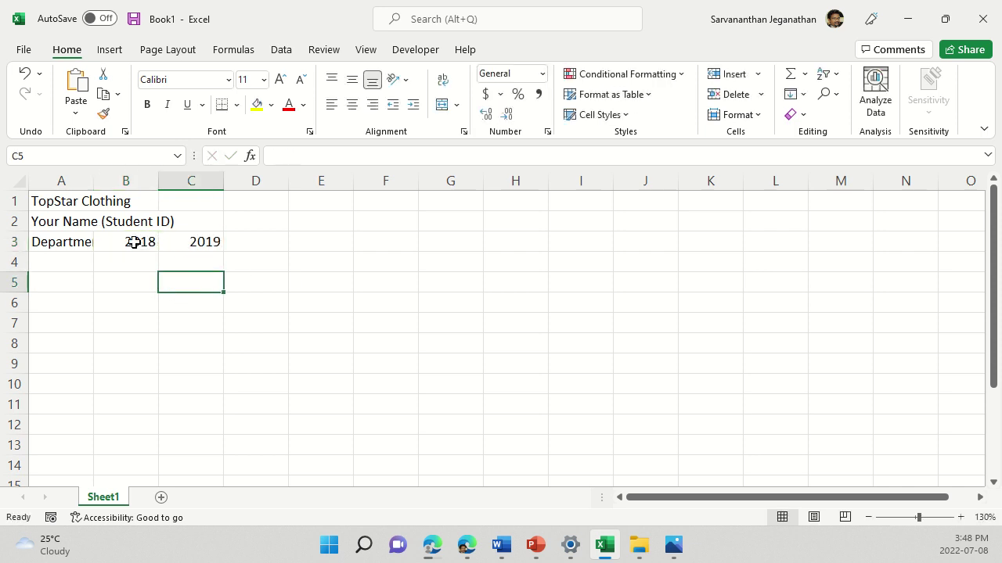
drag(134, 242, 354, 251)
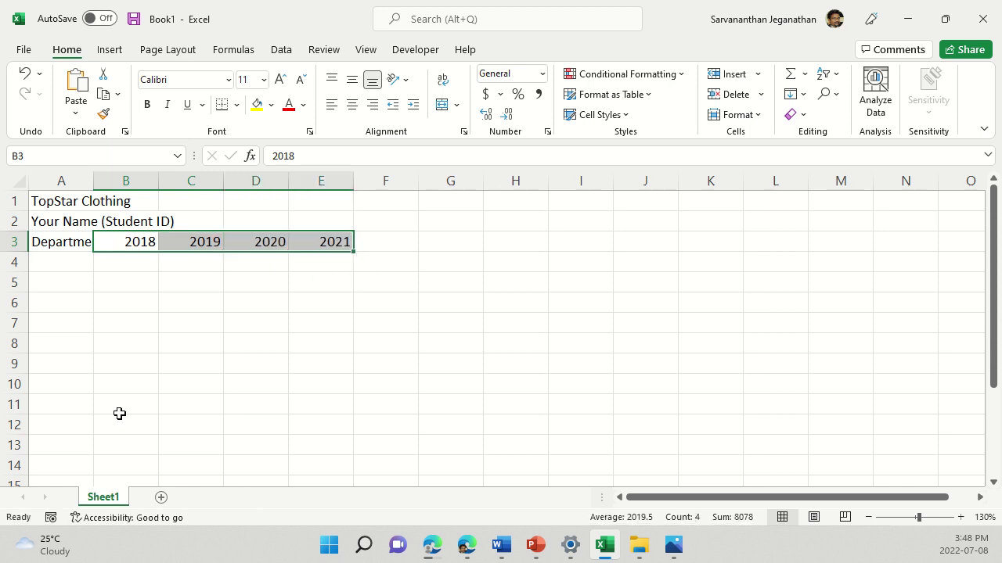
click(78, 242)
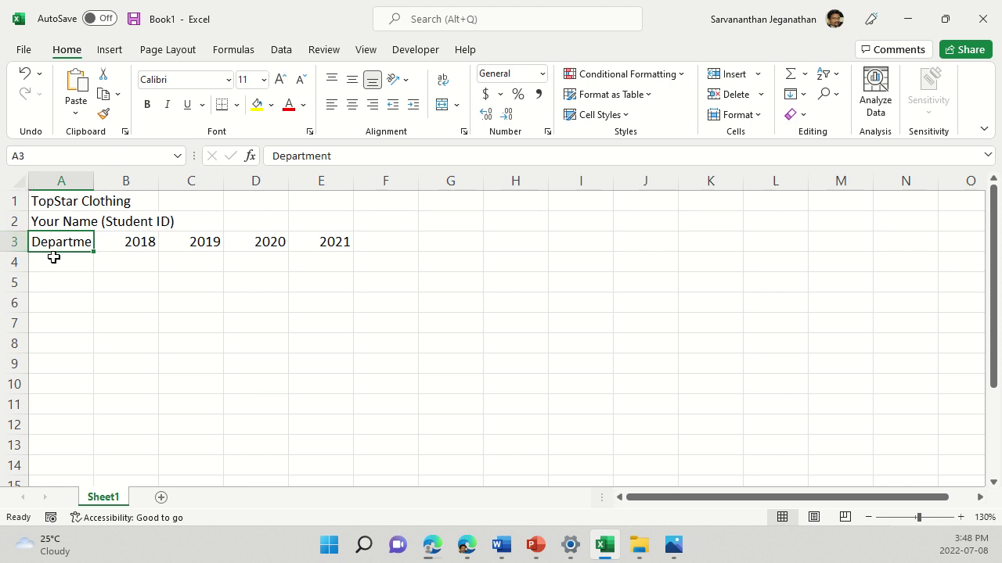
- Insert a blank row above Department and label A3 'Sales'
right_click(8, 241)
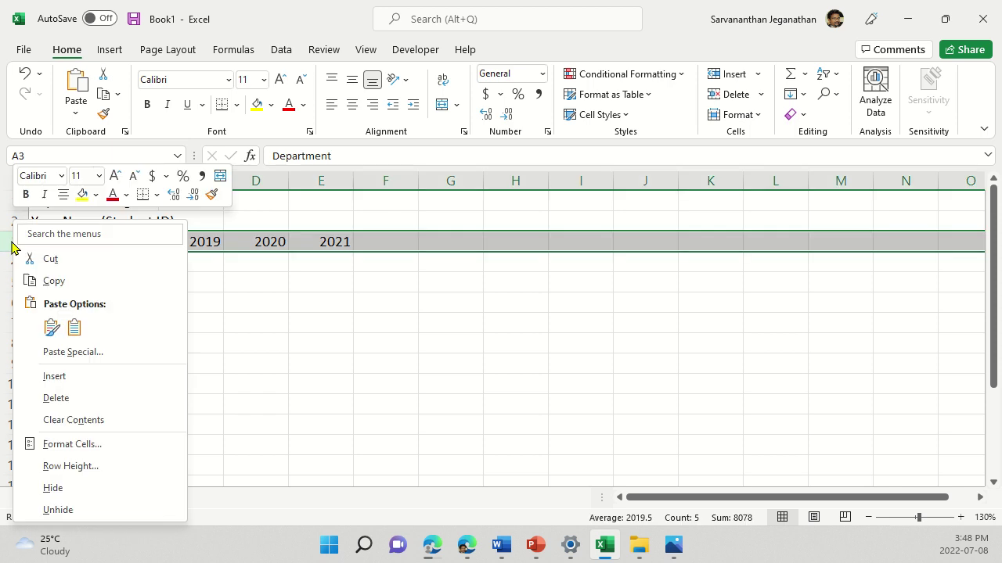
click(55, 377)
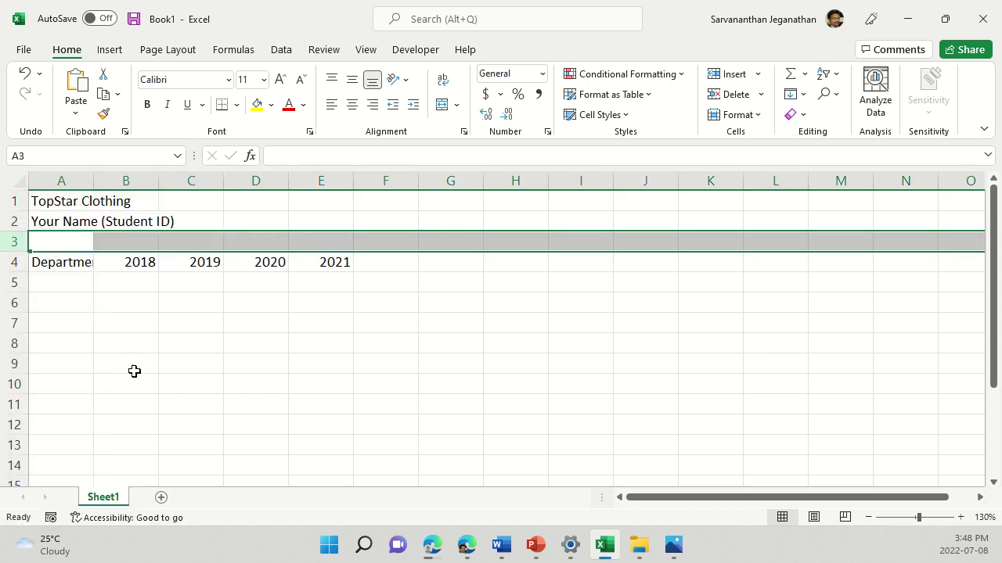
click(40, 241)
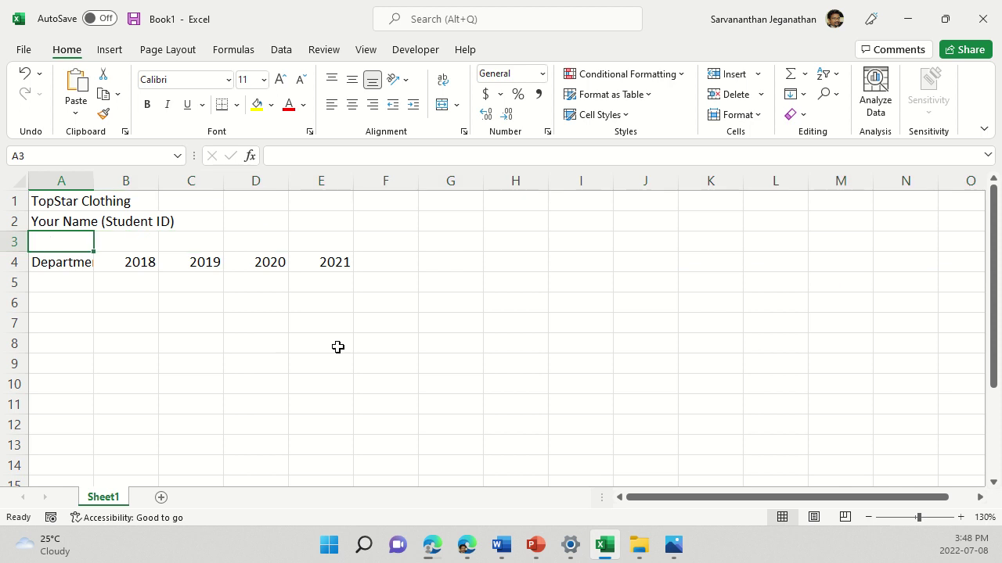
text(Saye)
key(BackSpace)
key(BackSpace)
text(les)
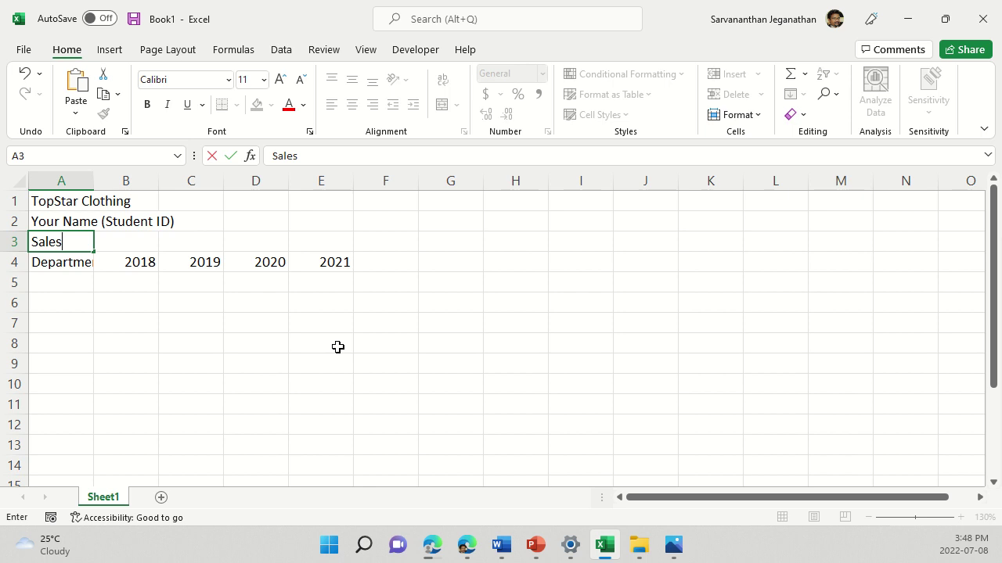
key(Return)
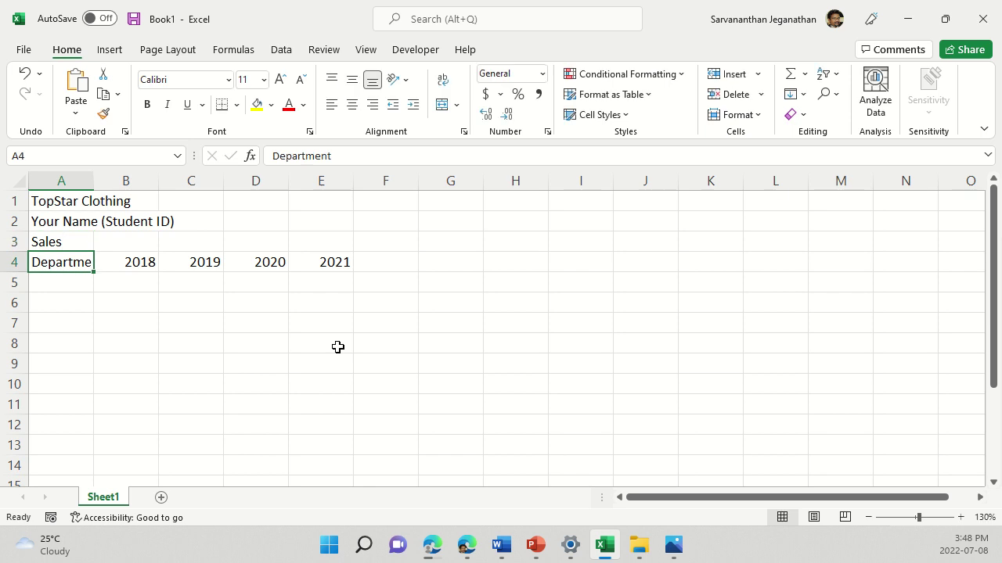
key(Return)
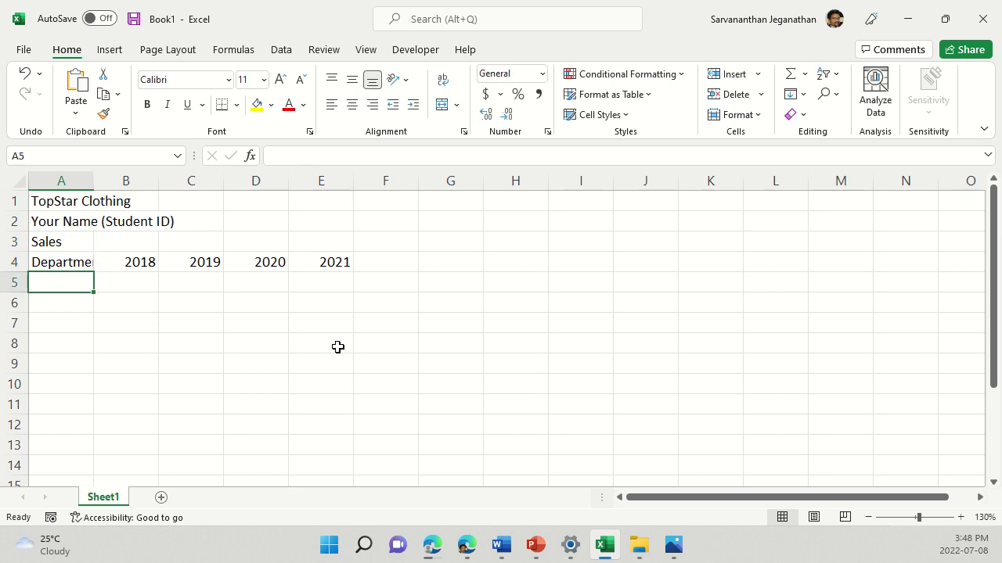
- List the departments Cosmetics, Shoes, Toys, Cloths and Baby in A5:A9
text(Co)
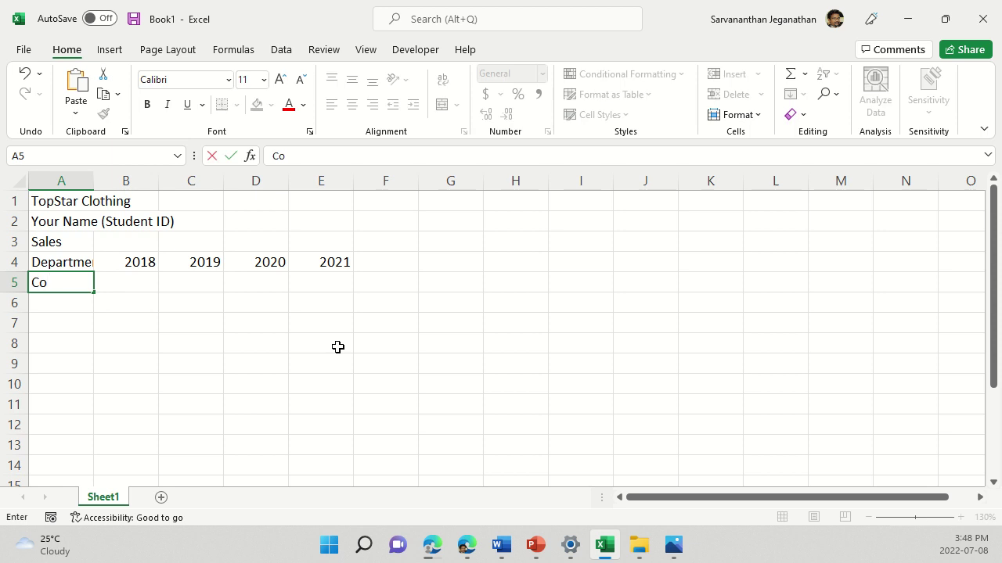
text(smetics)
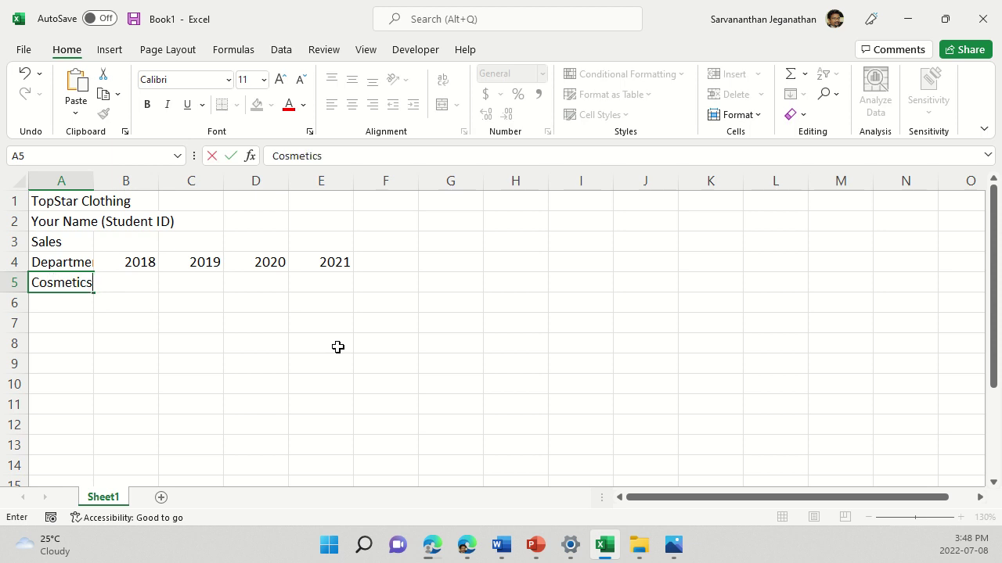
key(Return)
text(Shoes)
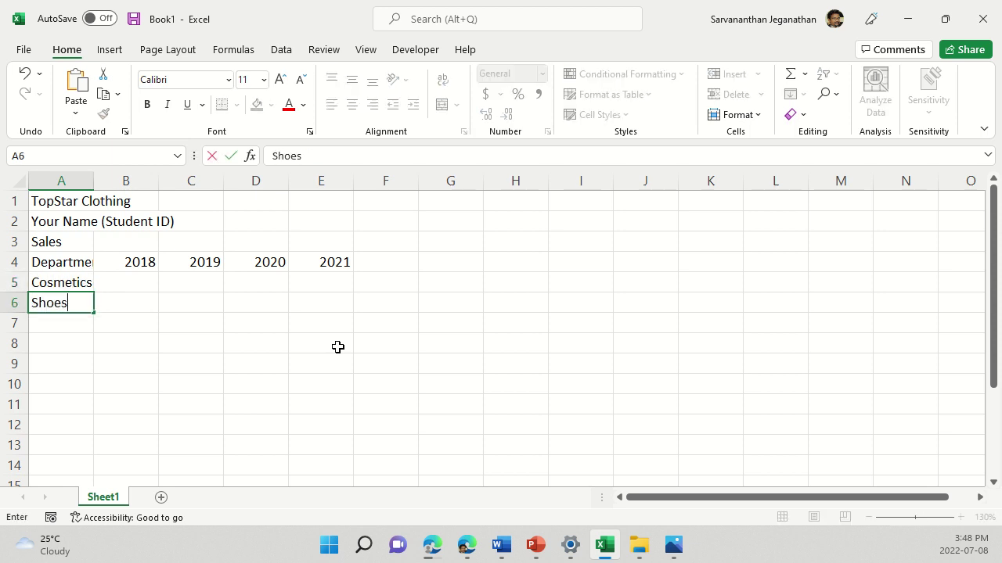
key(Return)
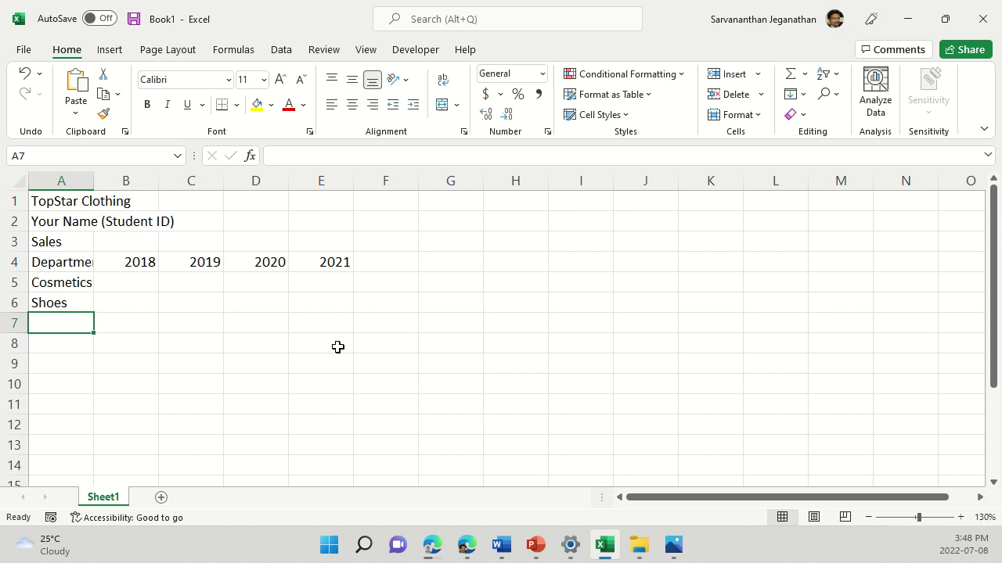
text(Y)
key(BackSpace)
key(BackSpace)
text(Toys)
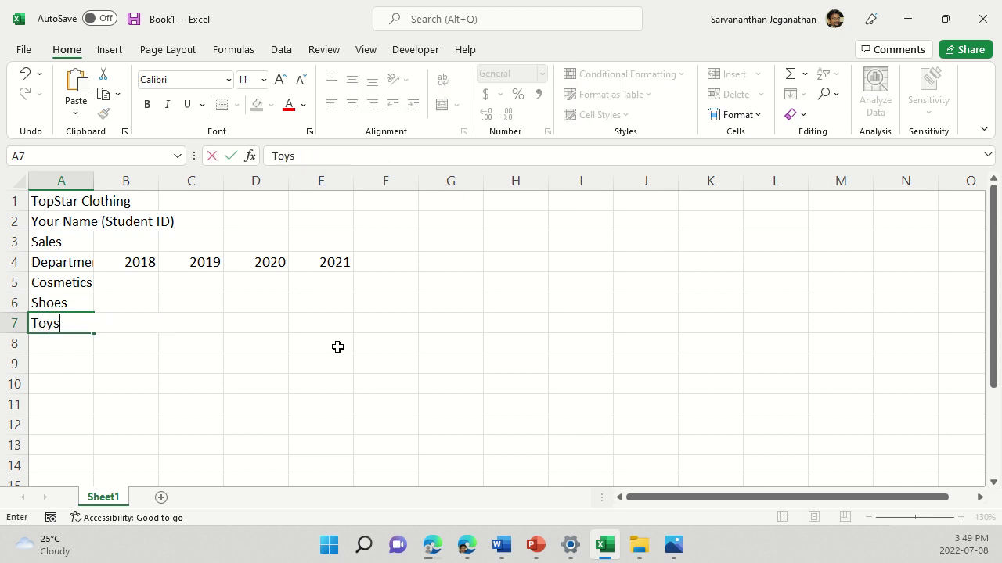
key(Return)
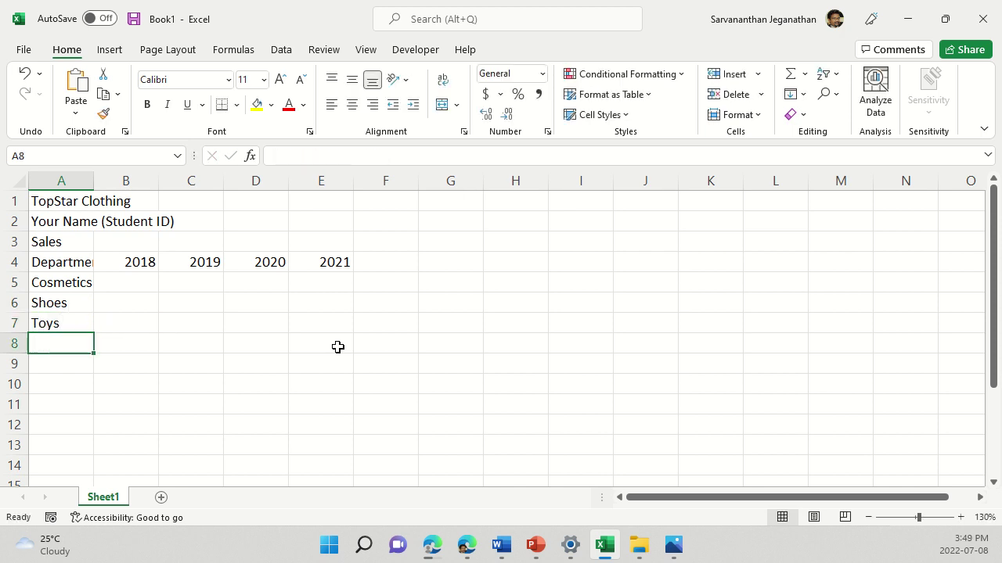
text(Cloths)
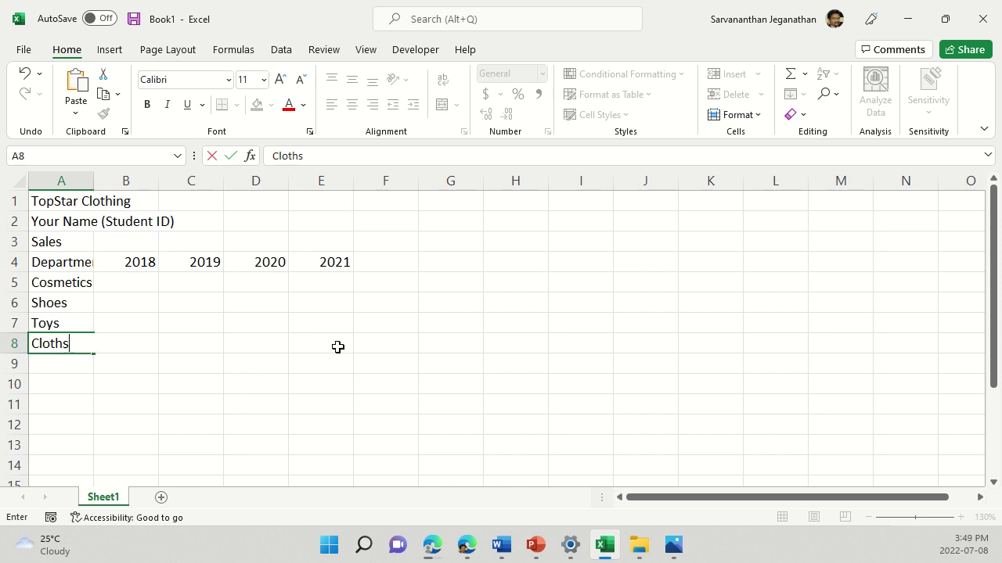
key(Return)
text(Ba)
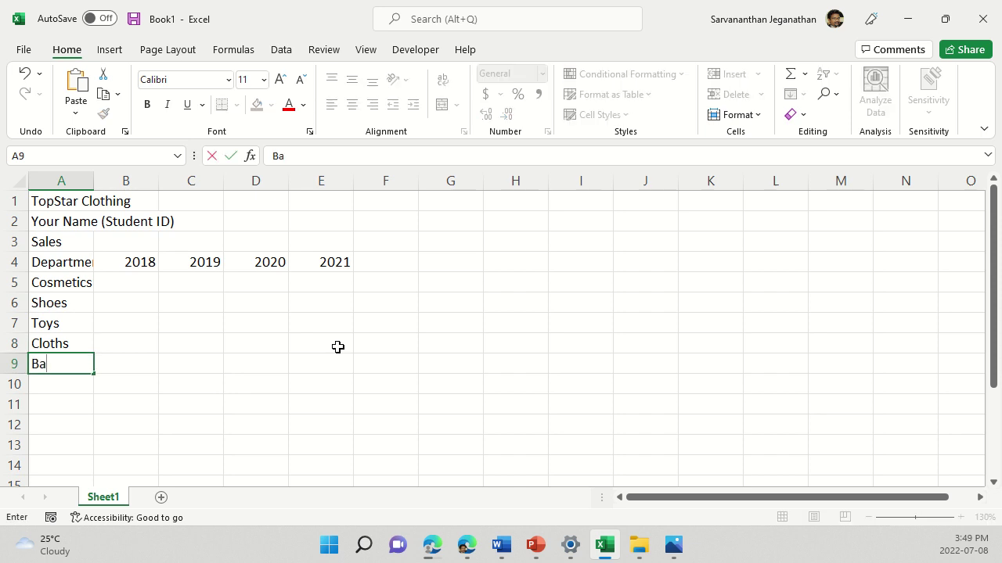
text(by)
key(Return)
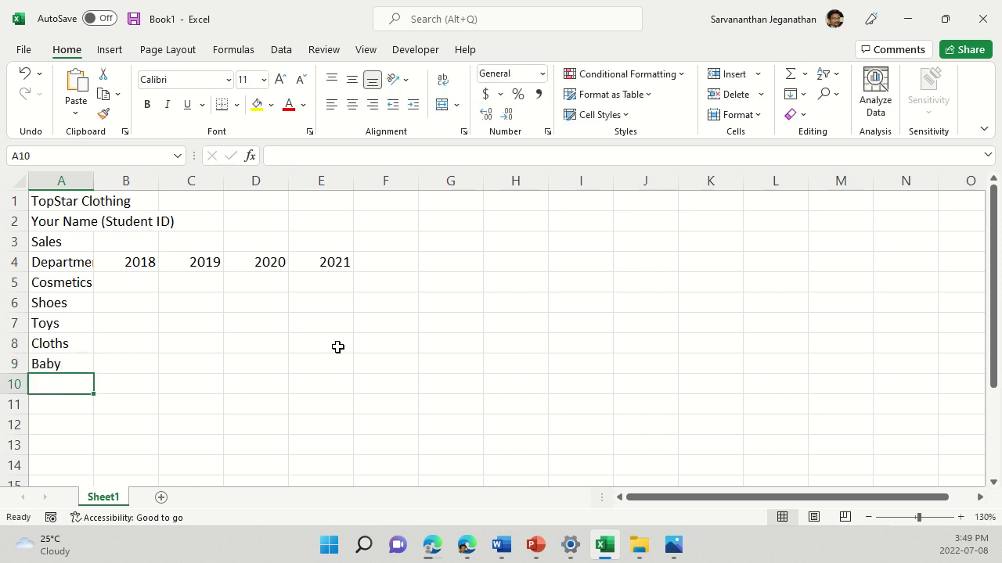
- Add the labels Total, Average, Max, Min and Count in A10:A14
text(Toal)
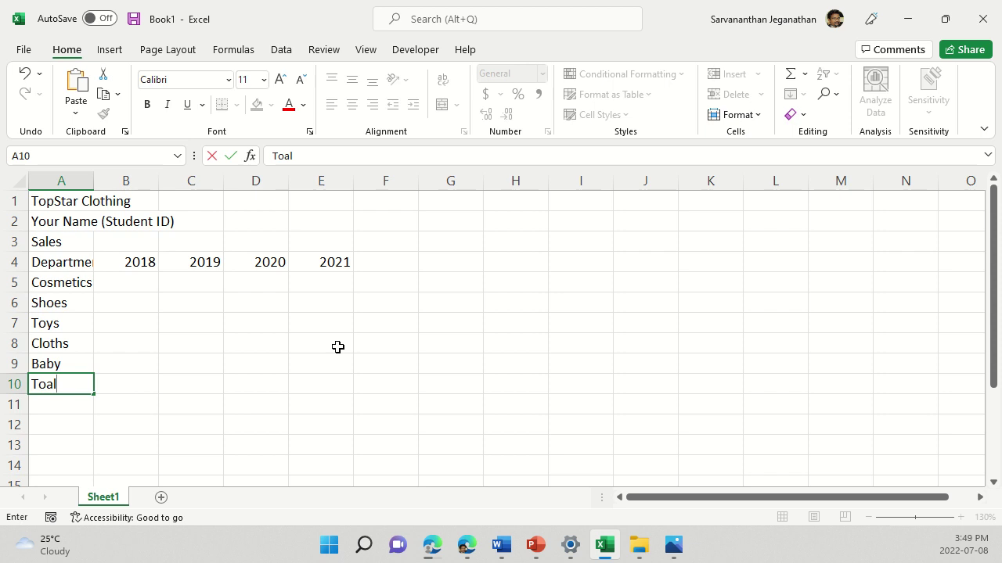
key(BackSpace)
key(BackSpace)
text(tal)
key(Return)
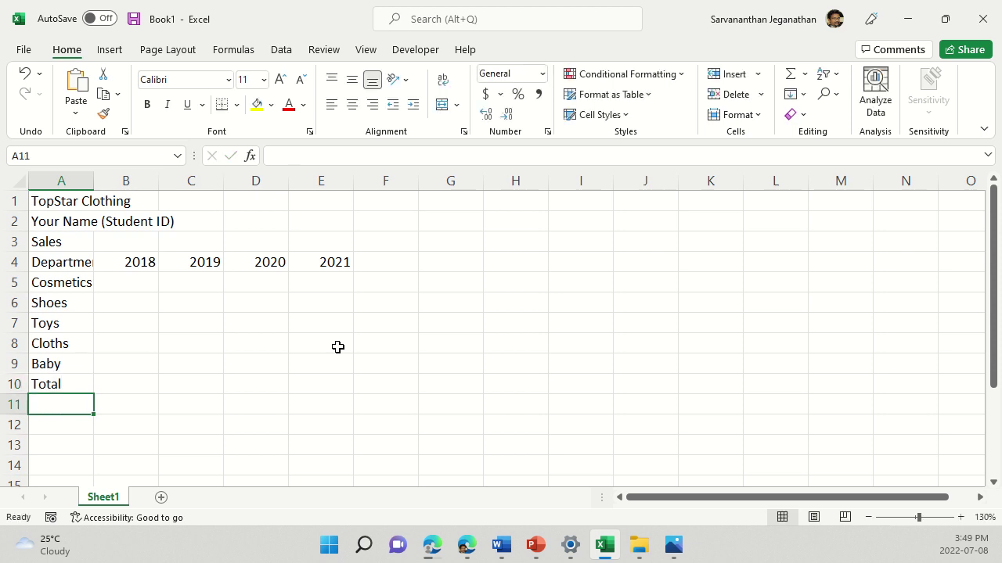
text(Aveg)
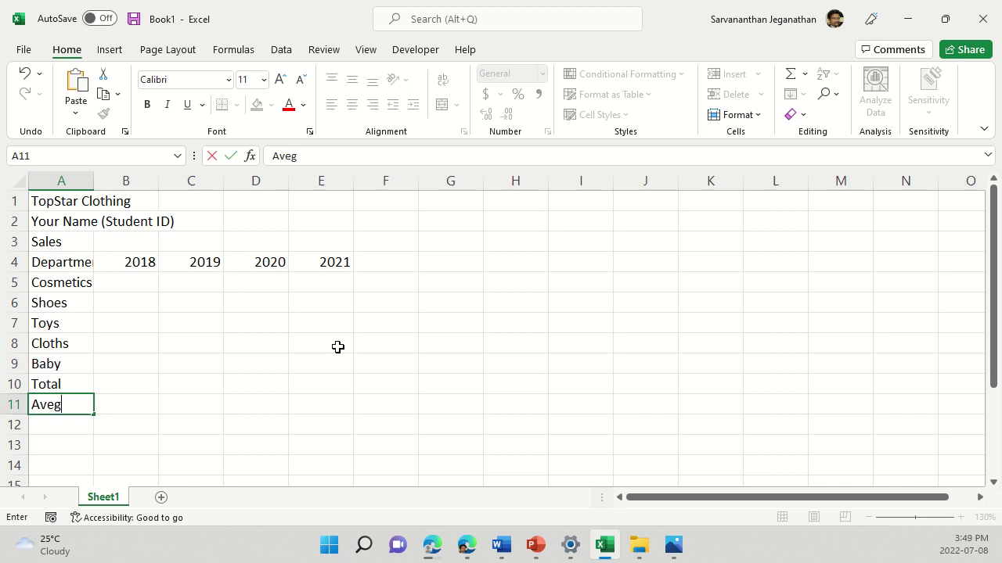
key(BackSpace)
text(rage)
key(Return)
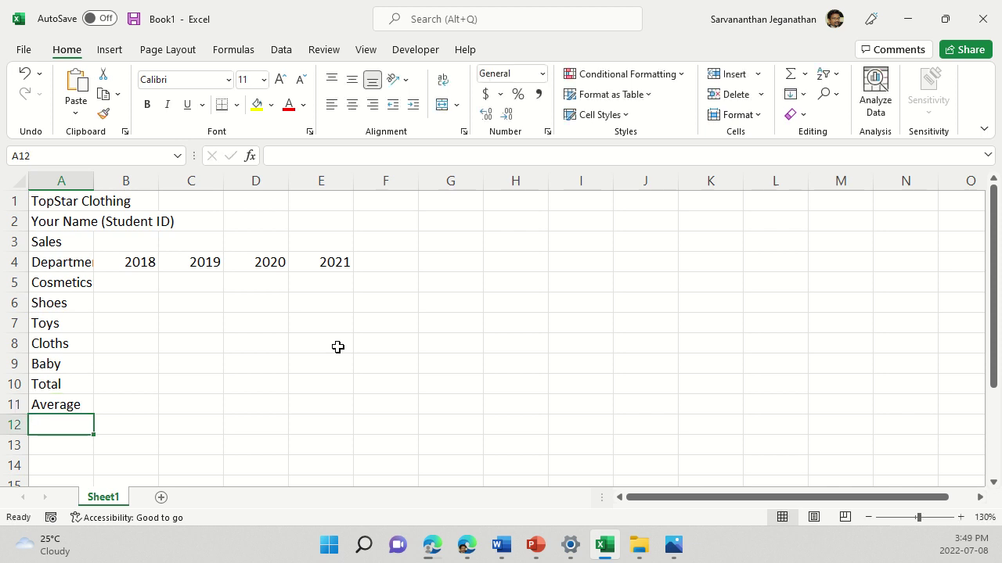
text(Max)
key(Return)
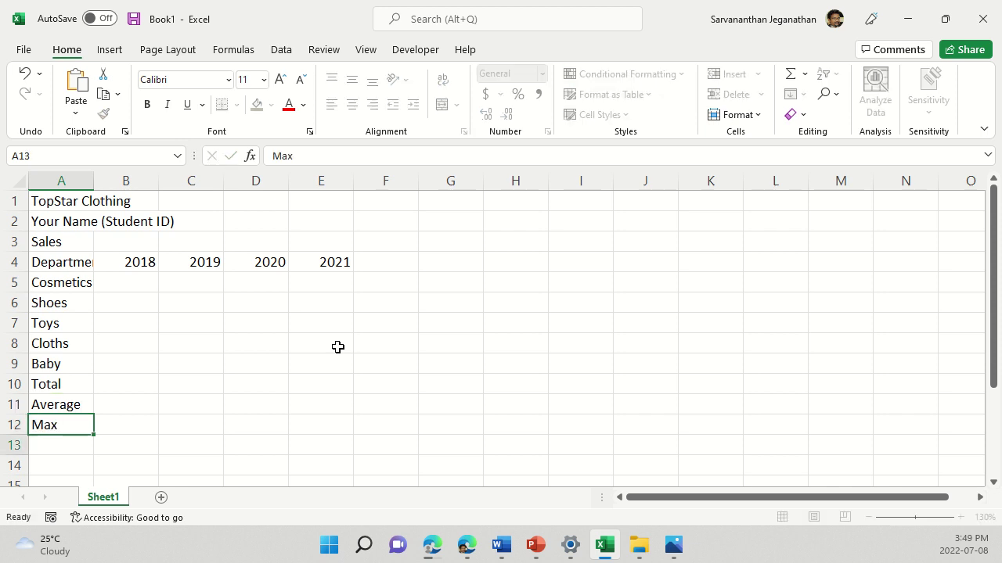
text(Min)
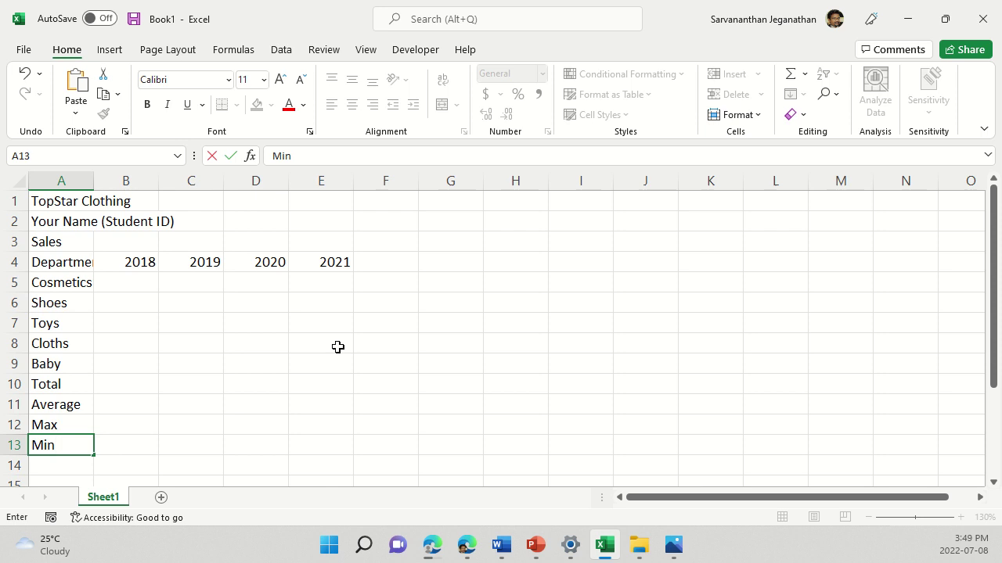
key(Return)
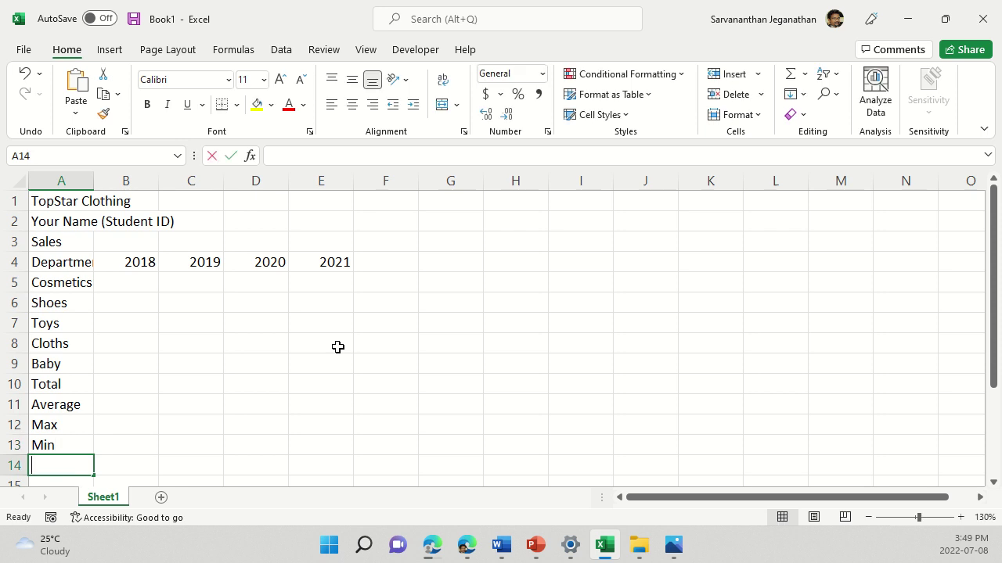
text(Count)
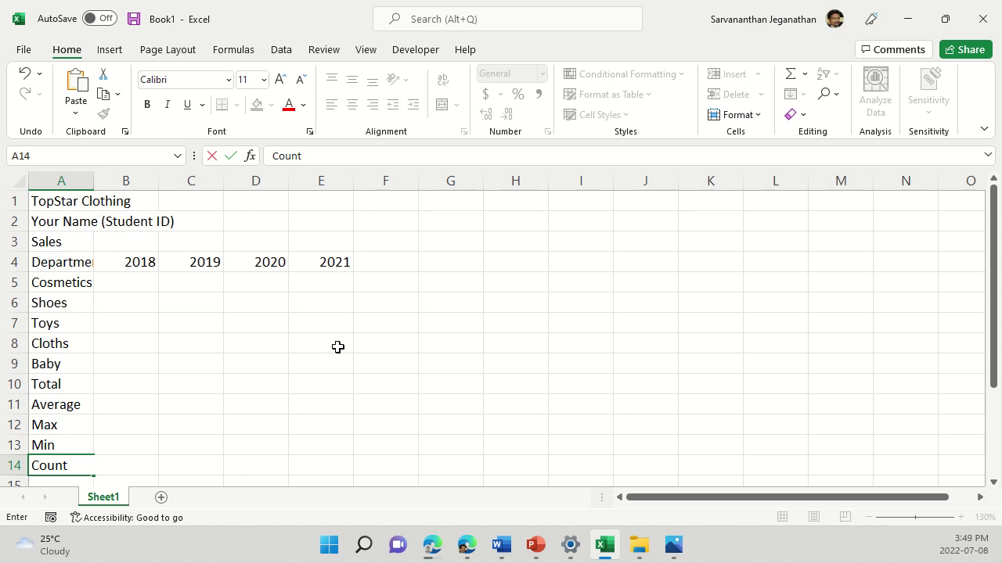
key(Up)
key(Up)
key(Up)
key(Up)
key(Up)
key(Up)
key(Up)
key(Up)
key(Up)
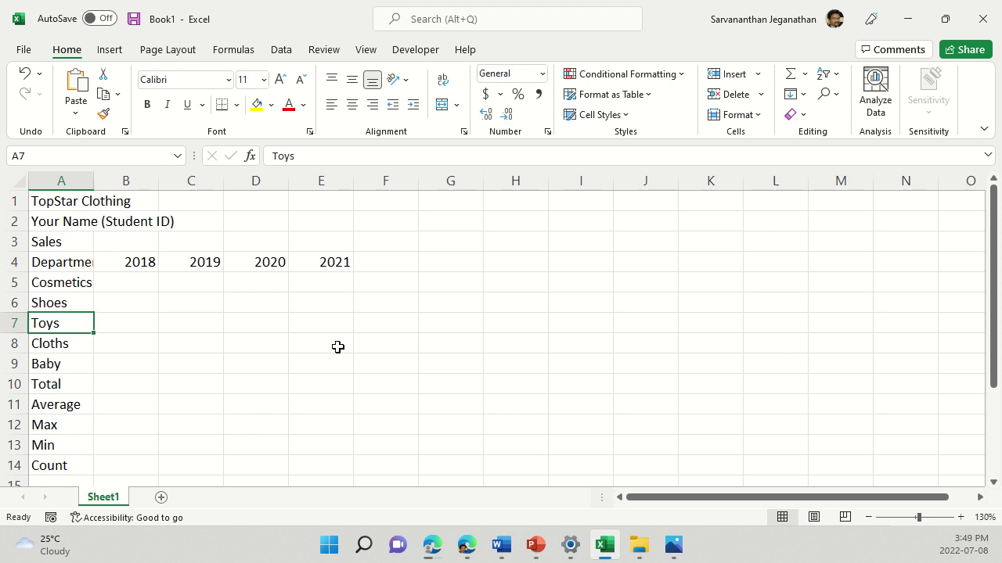
key(Right)
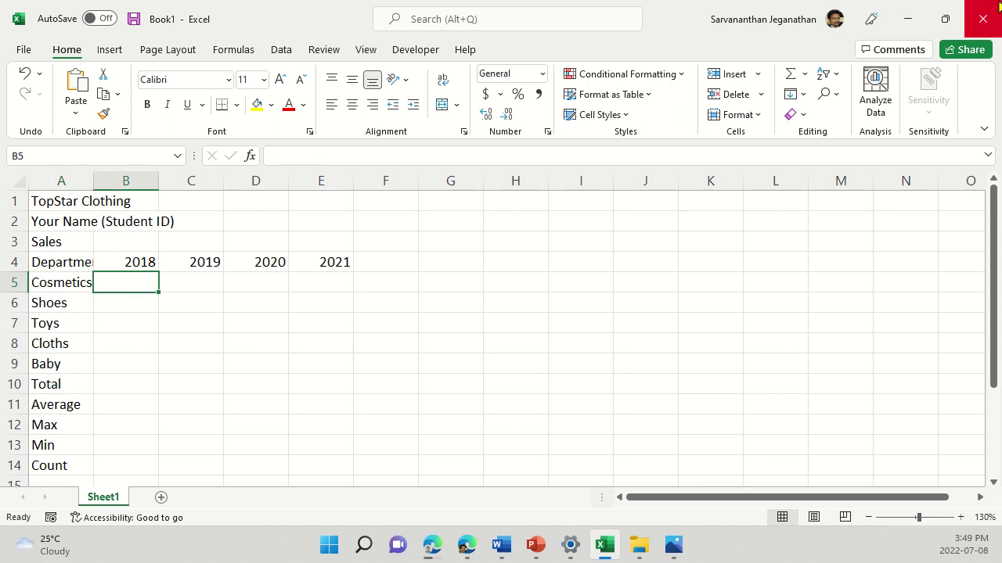
- Enter Cosmetics sales 142000, 90500, 126000 and 169000 in B5:E5
text(4)
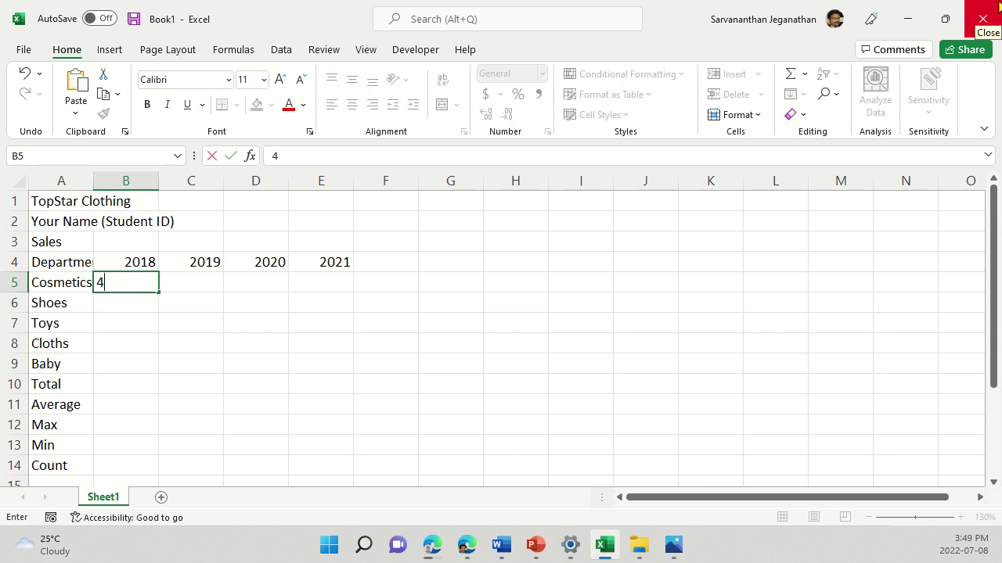
key(BackSpace)
text(14200.0)
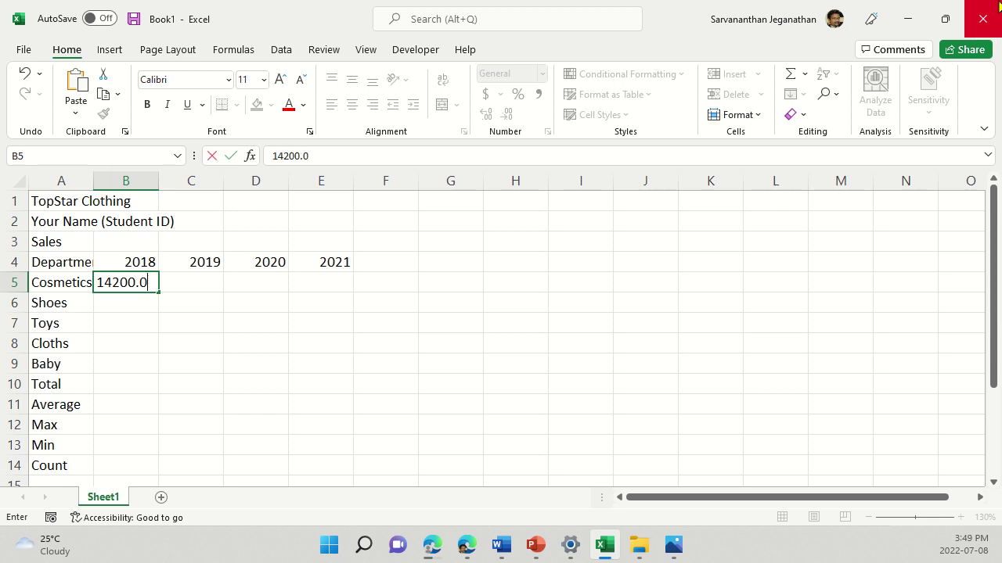
key(BackSpace)
key(BackSpace)
text(0)
key(Tab)
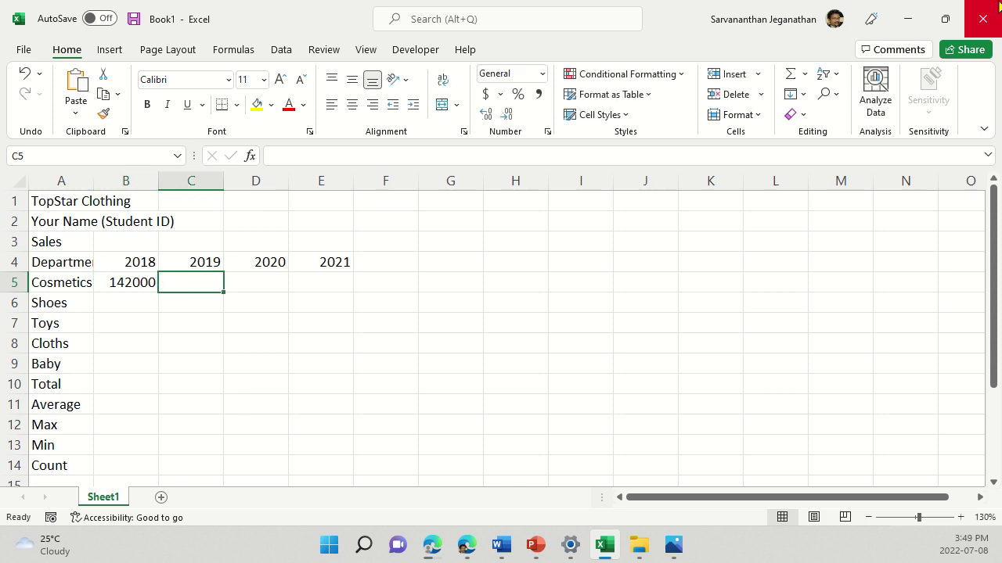
text(9)
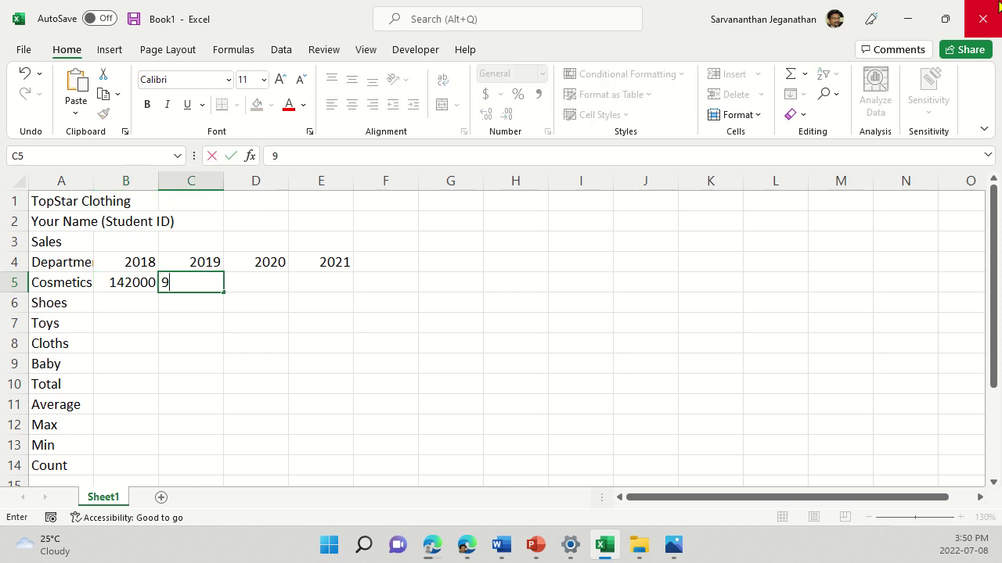
text(0500)
key(Tab)
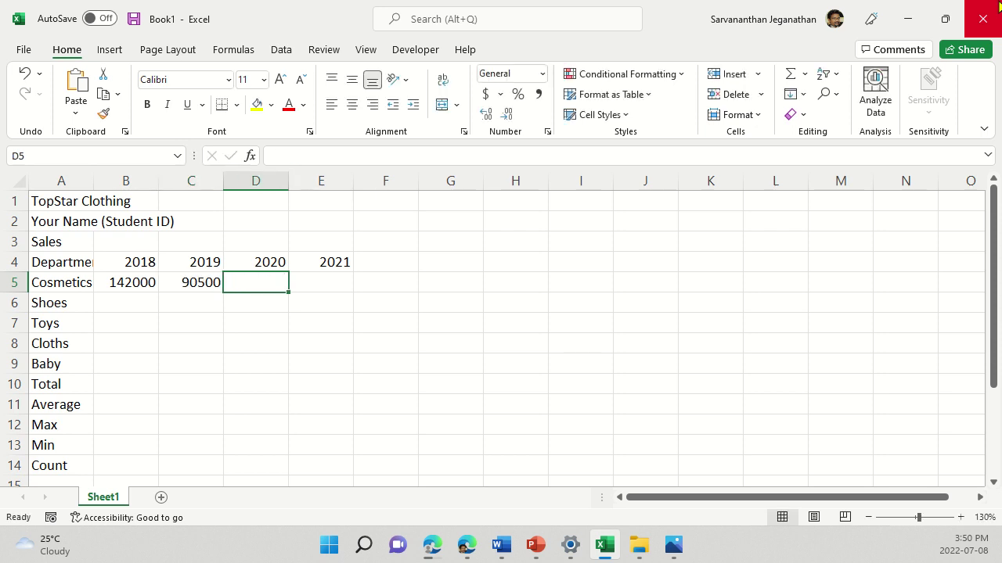
text(126000)
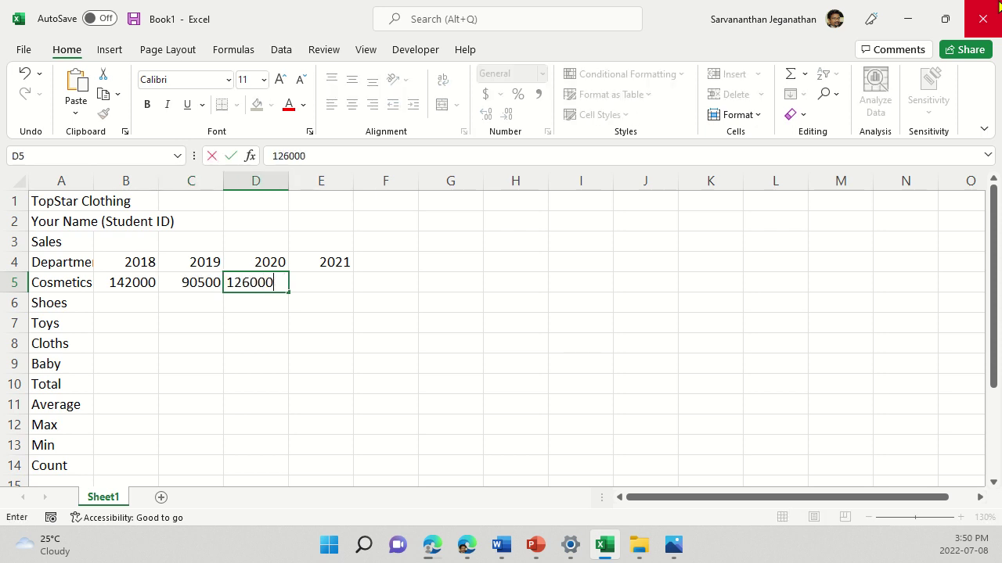
key(Tab)
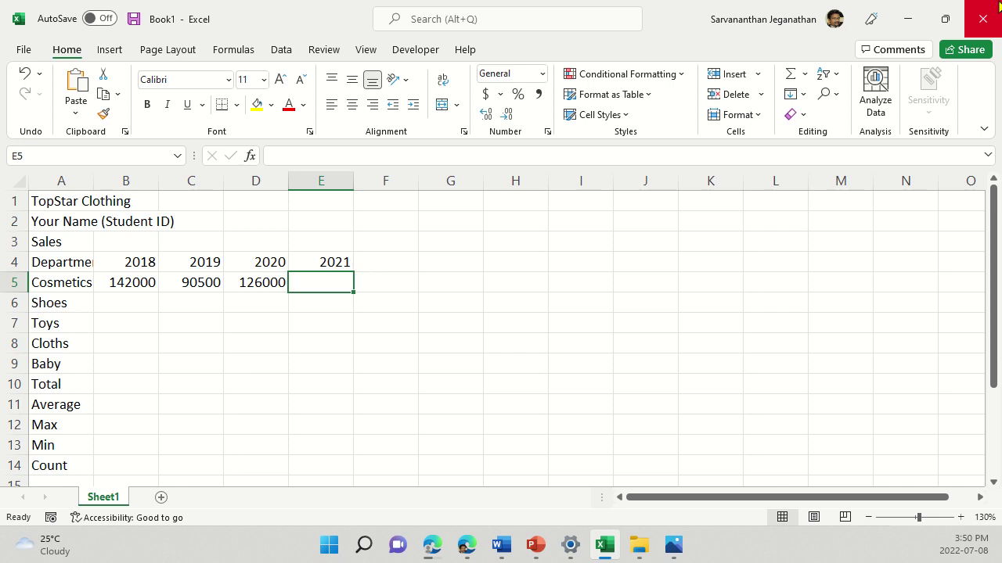
text(169000)
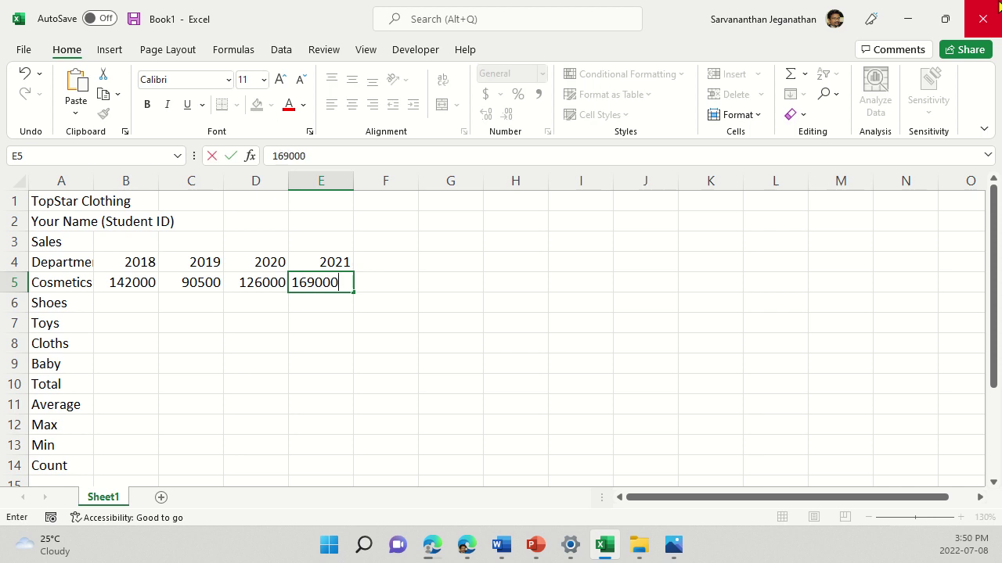
key(Return)
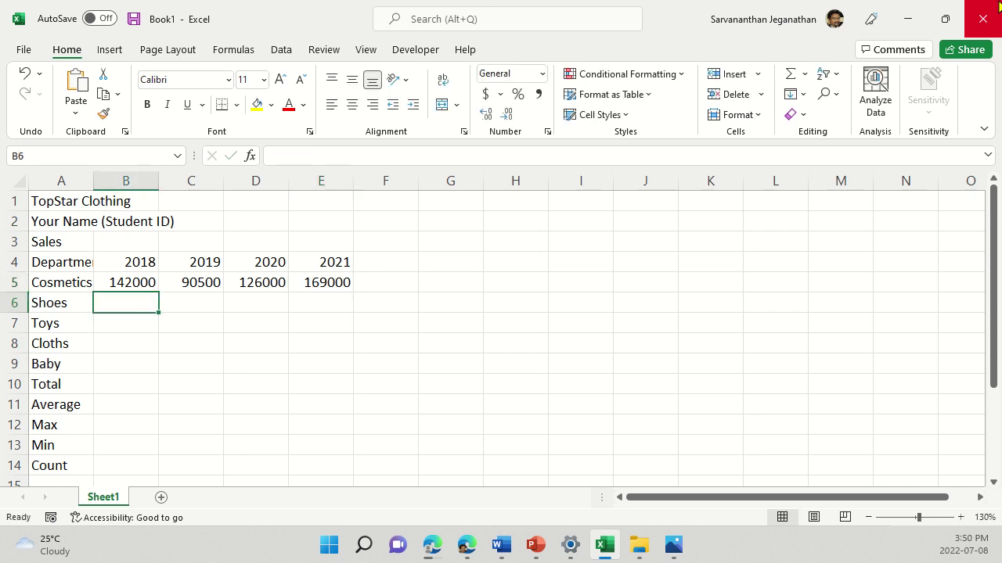
- Enter Shoes sales 120000, 50000, 115000 and 145000 in B6:E6
text(12000)
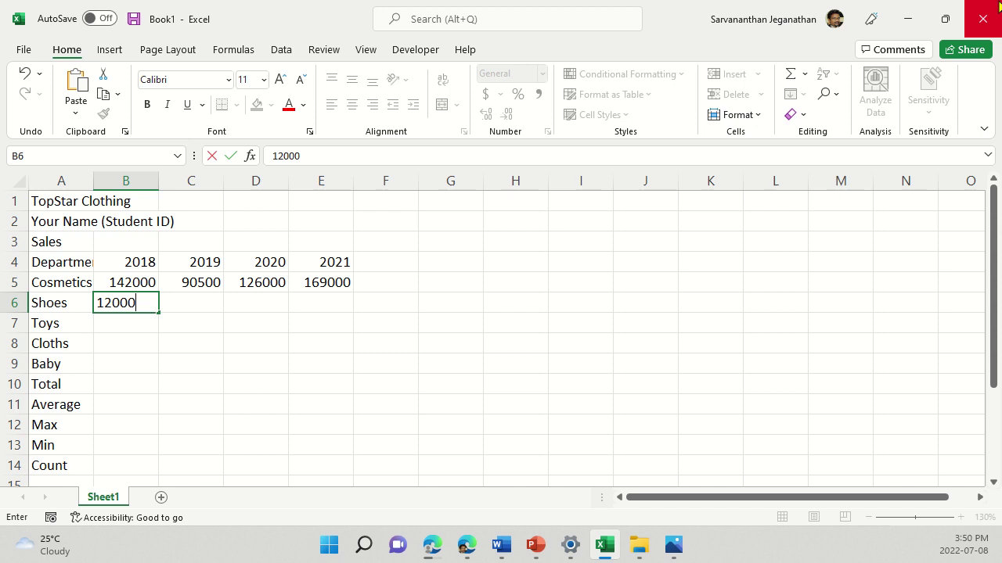
text(0)
key(Tab)
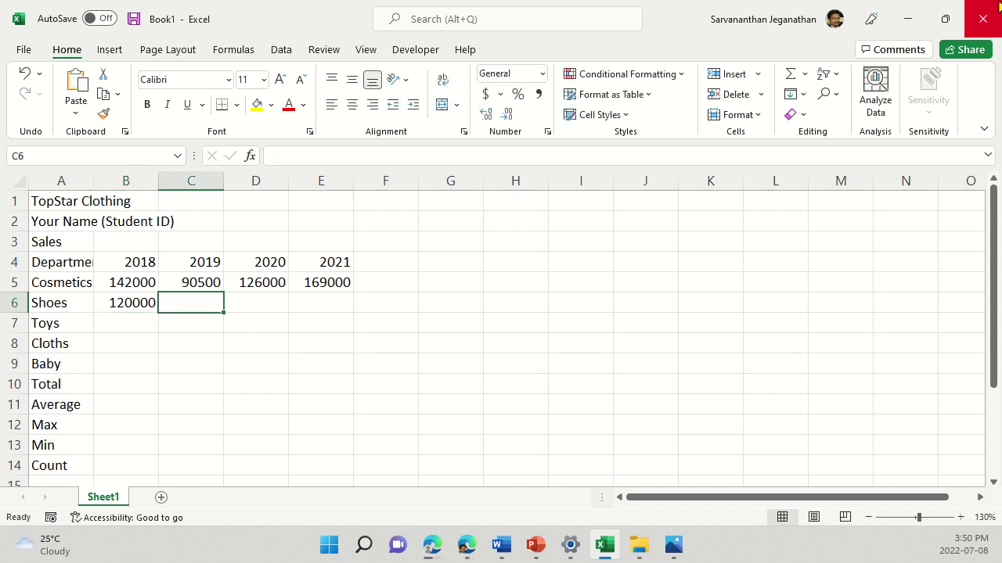
text(50000)
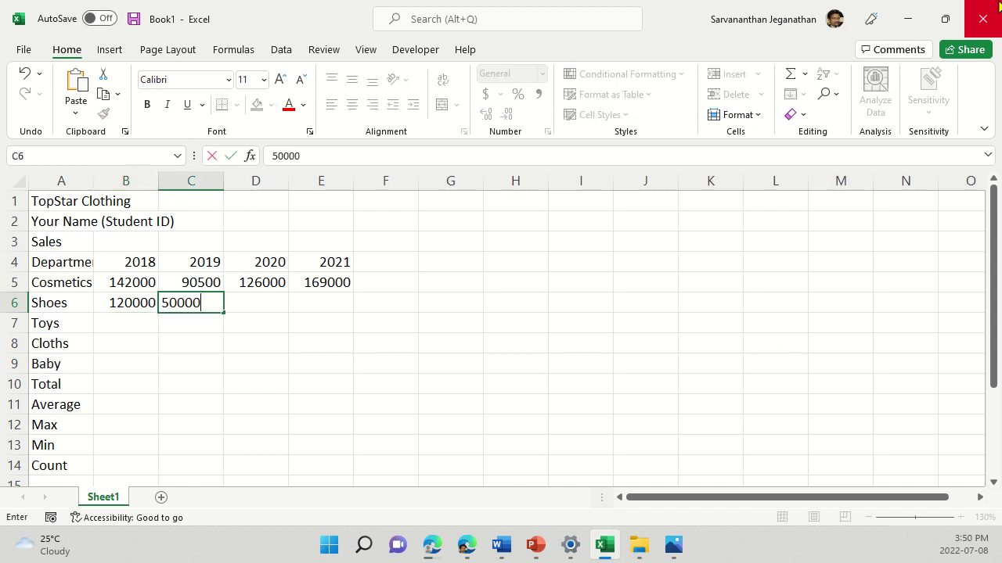
key(Tab)
text(11500)
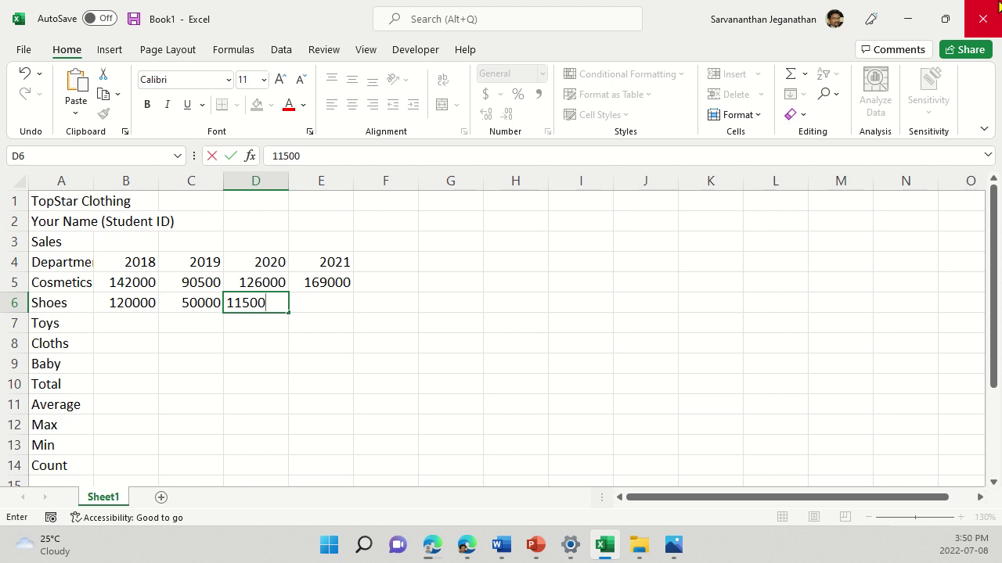
text(0)
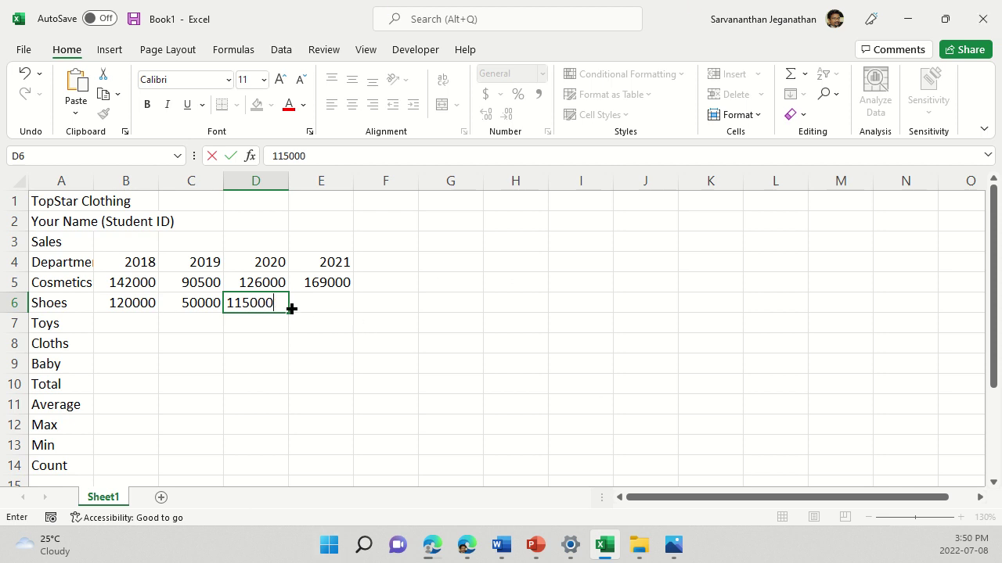
key(Tab)
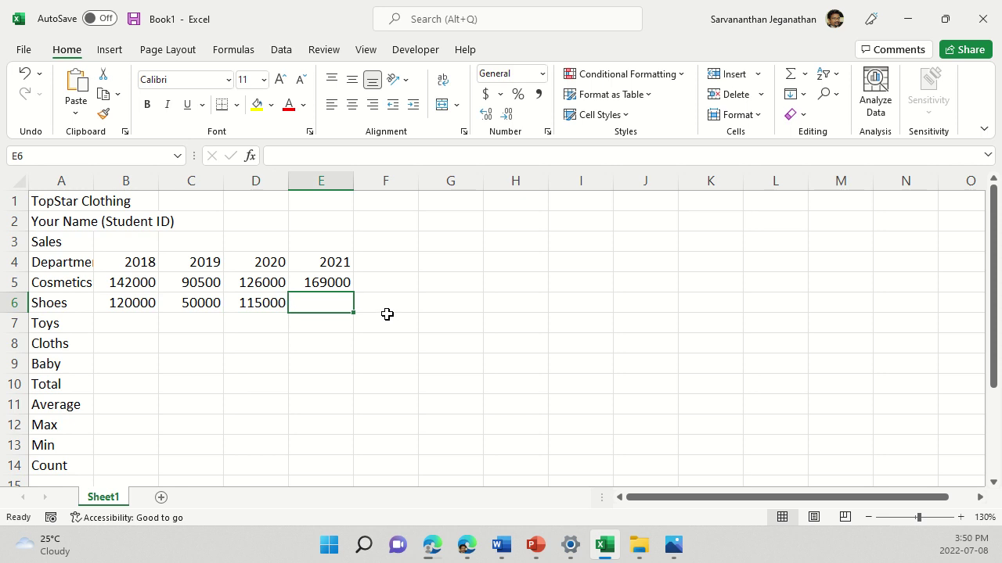
text(145)
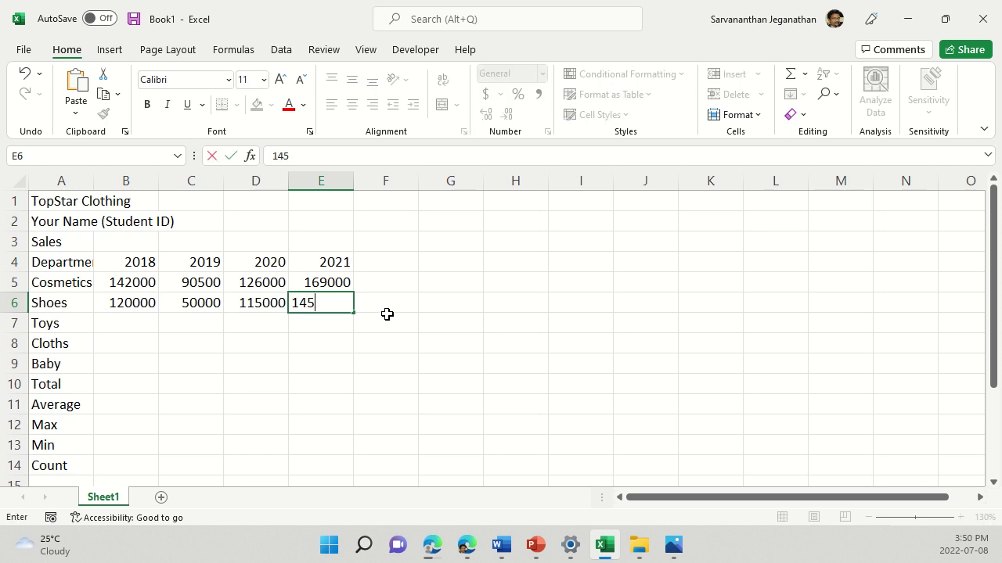
text(000)
- Enter Toys sales 76000, 40500, 65000 and 85500 in B7:E7
key(Return)
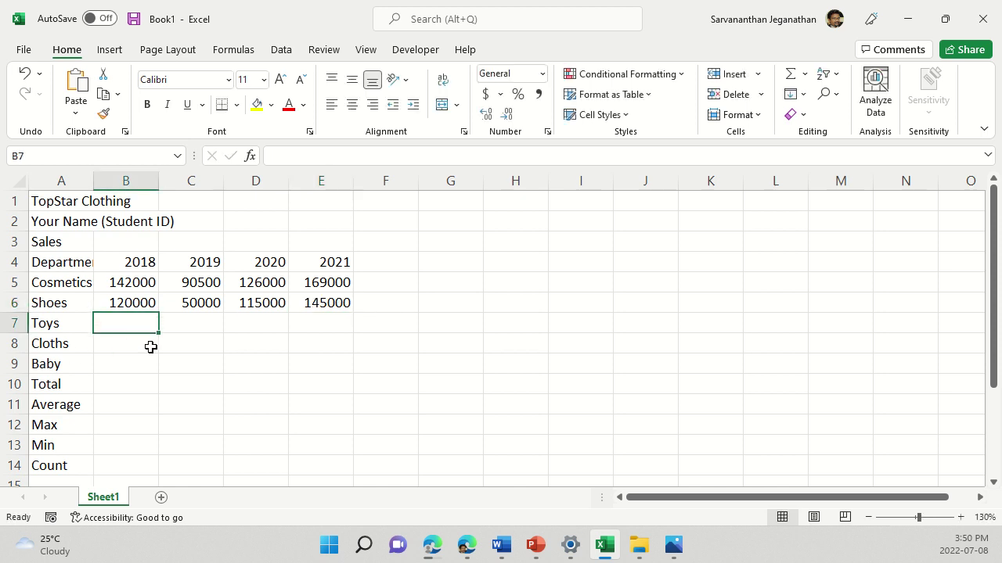
text(76000)
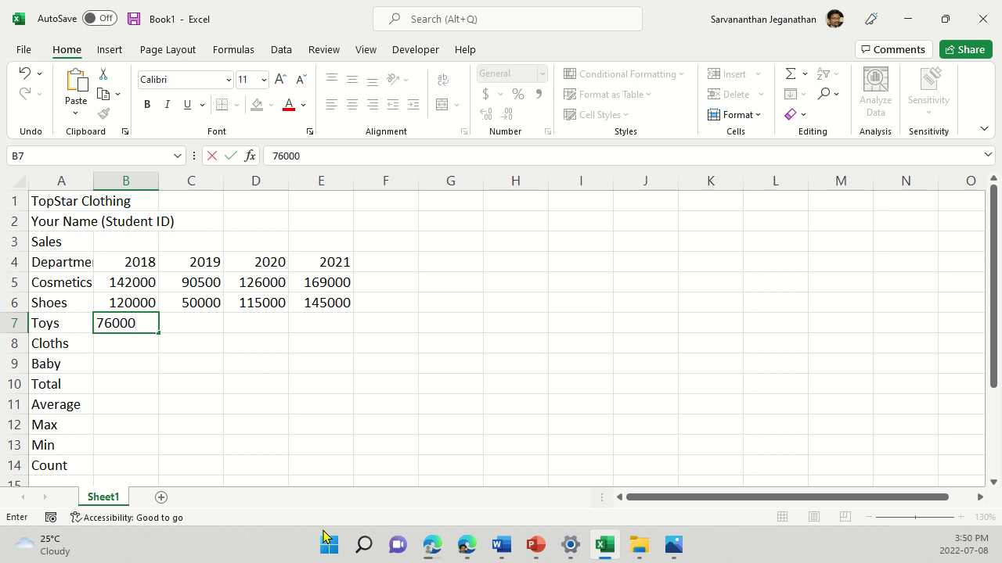
key(Tab)
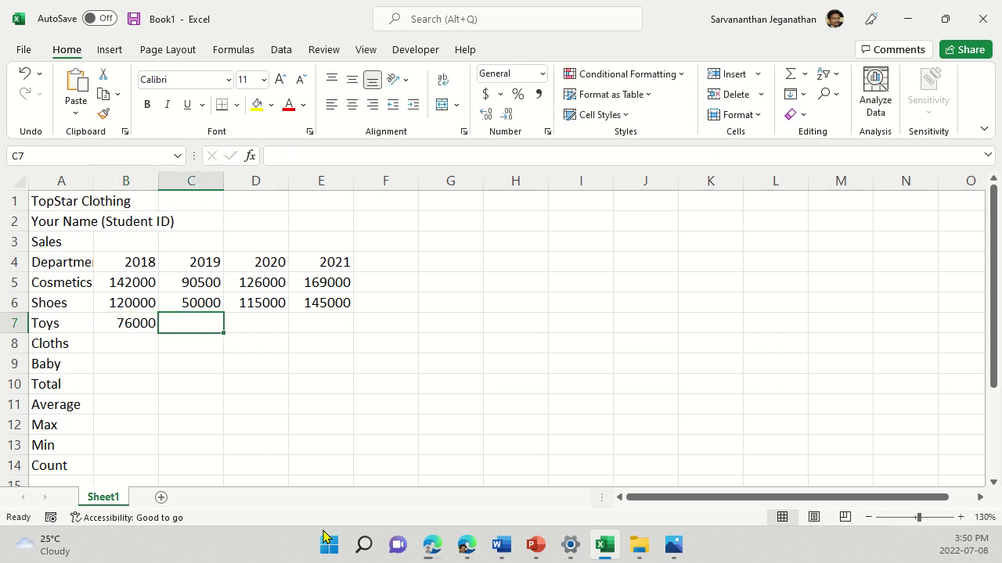
text(40)
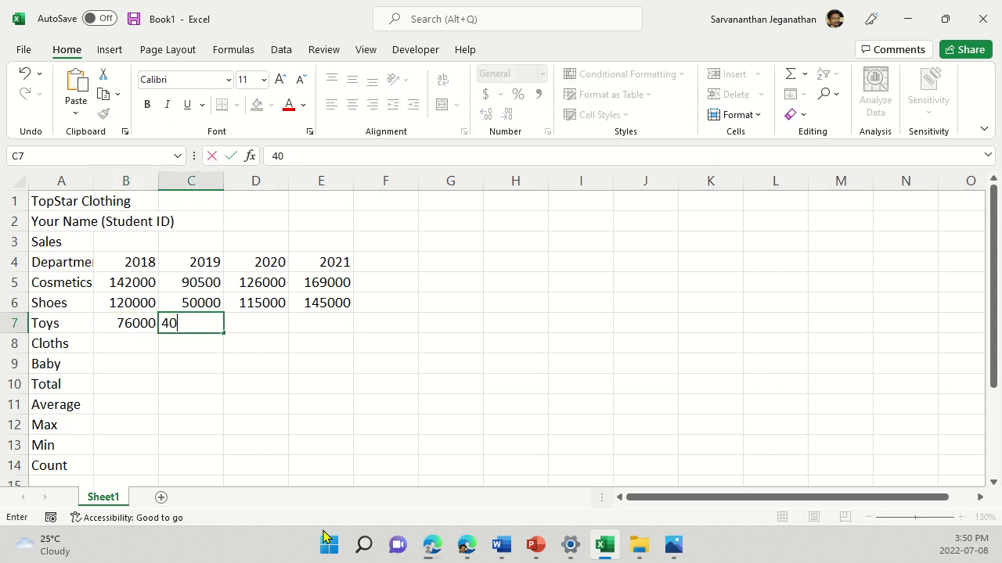
text(500)
key(Tab)
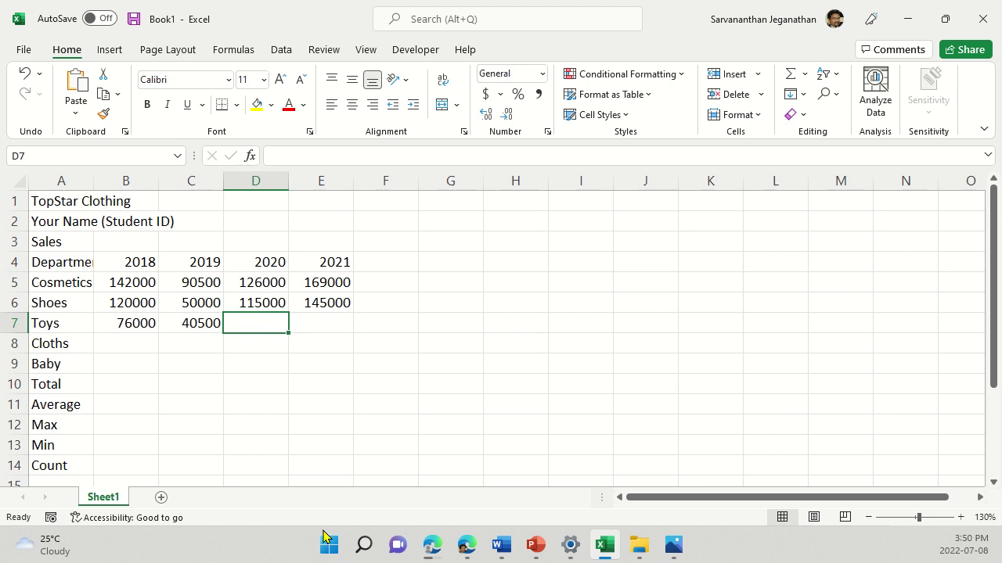
text(65000)
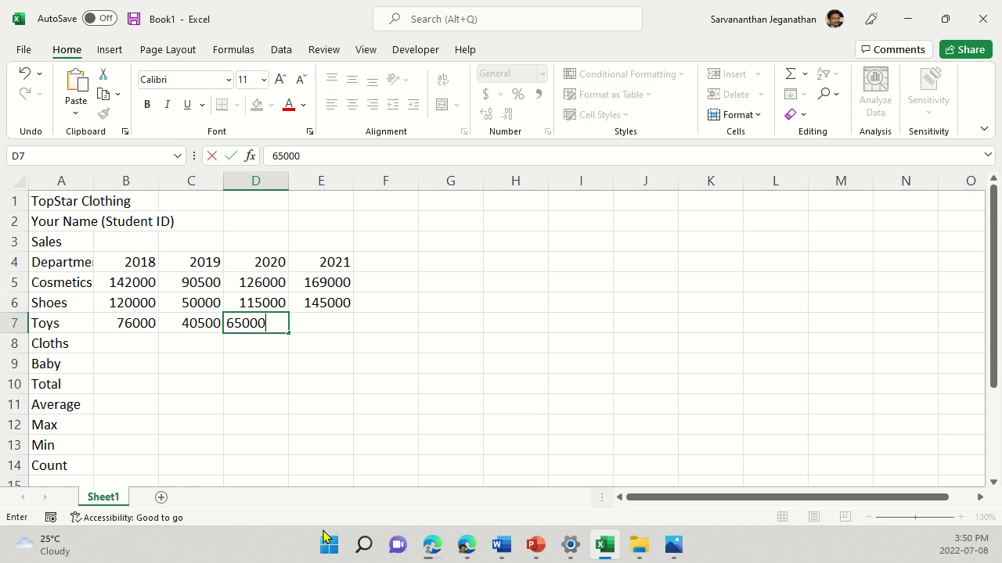
key(Tab)
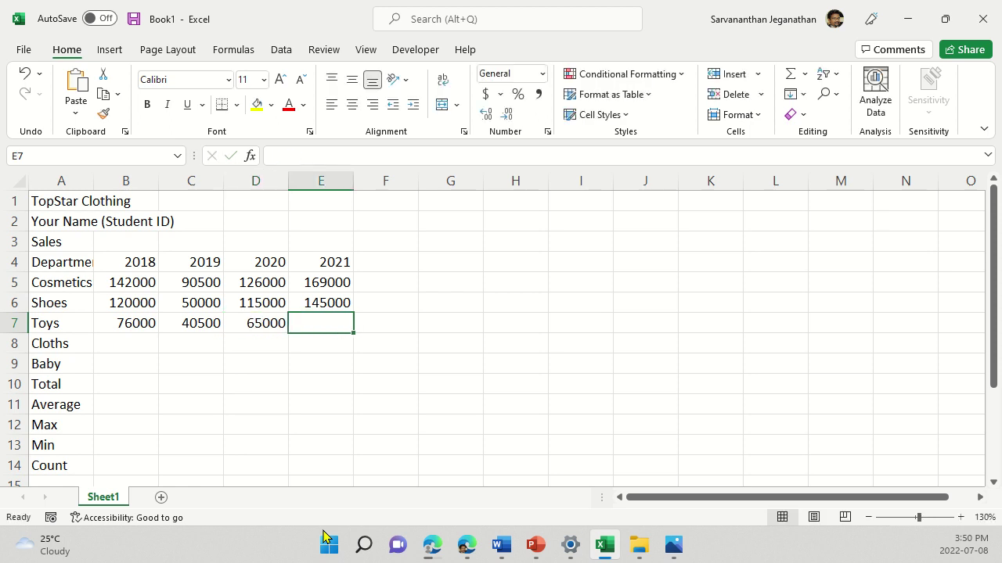
text(85)
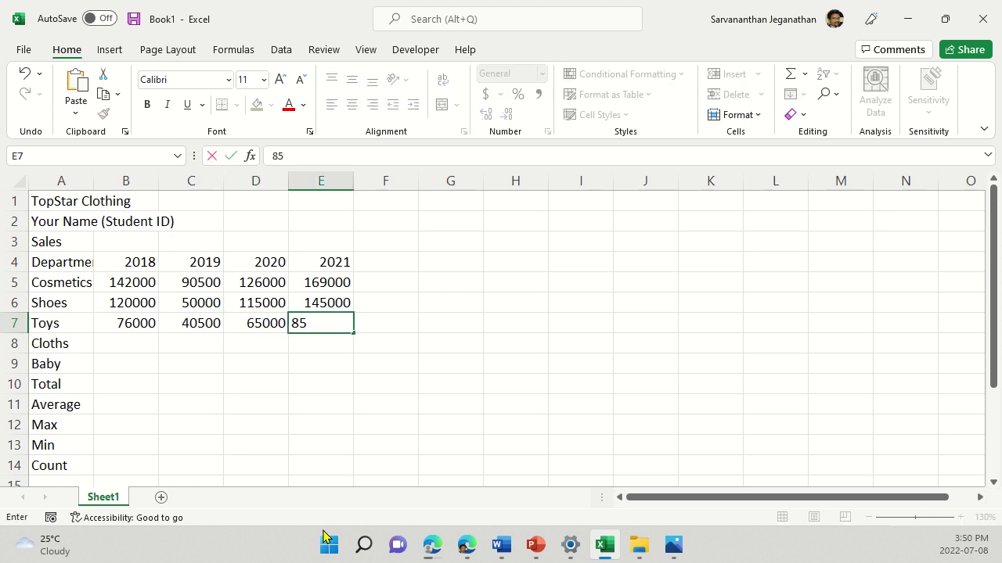
text(500)
key(Return)
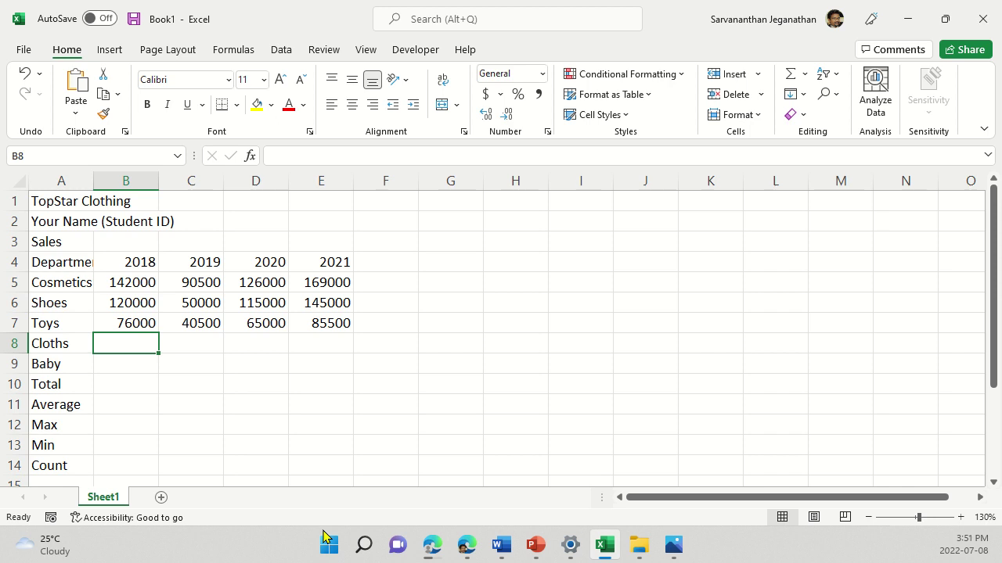
- Enter Cloths sales 86000, 15500, 75000 and 105500 in B8:E8
text(86000)
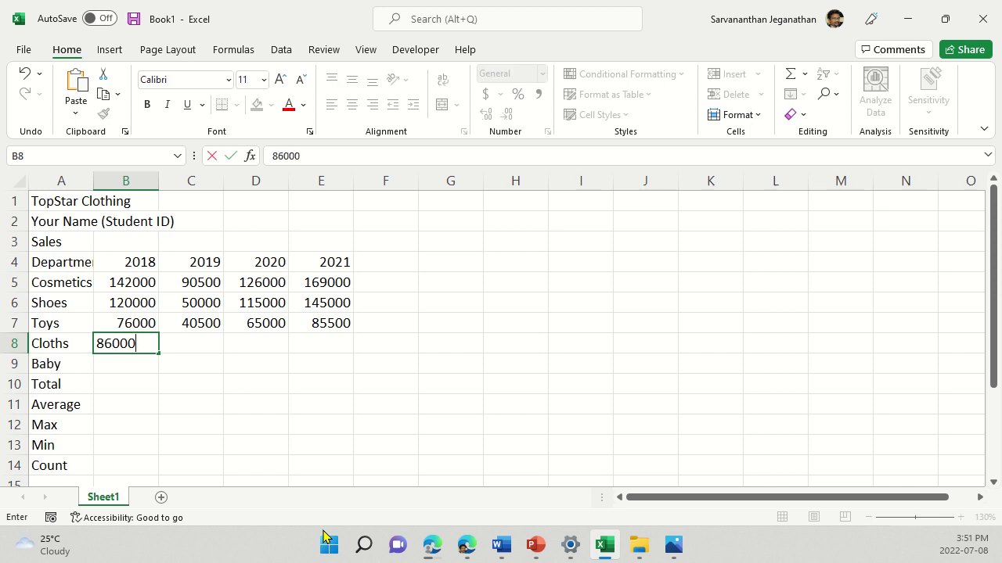
key(Tab)
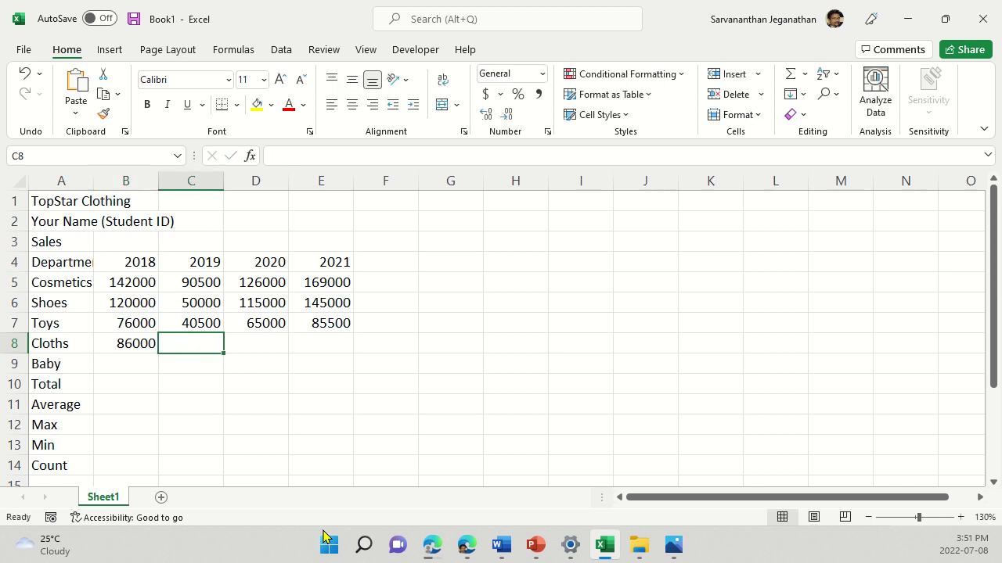
text(15500)
key(Tab)
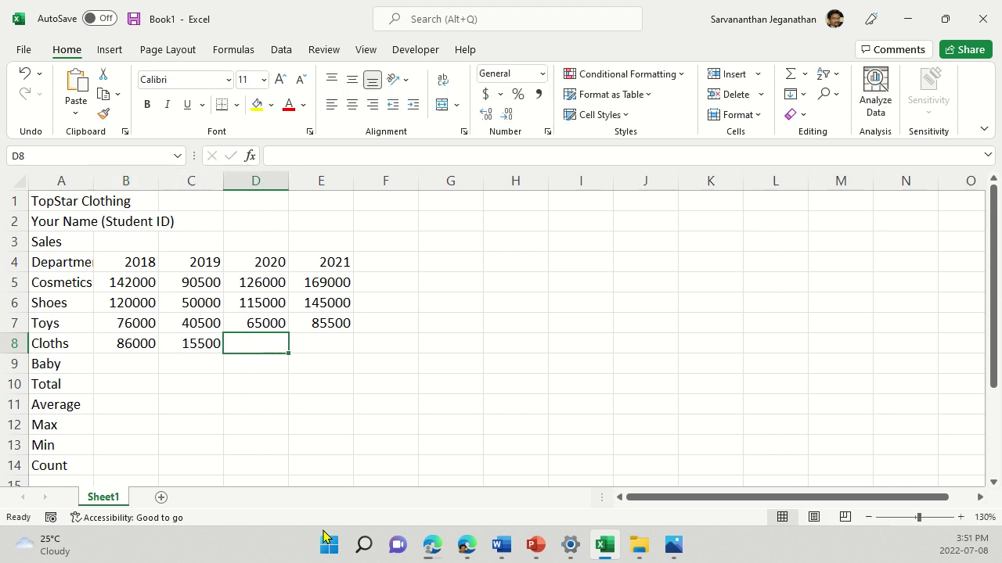
text(75000)
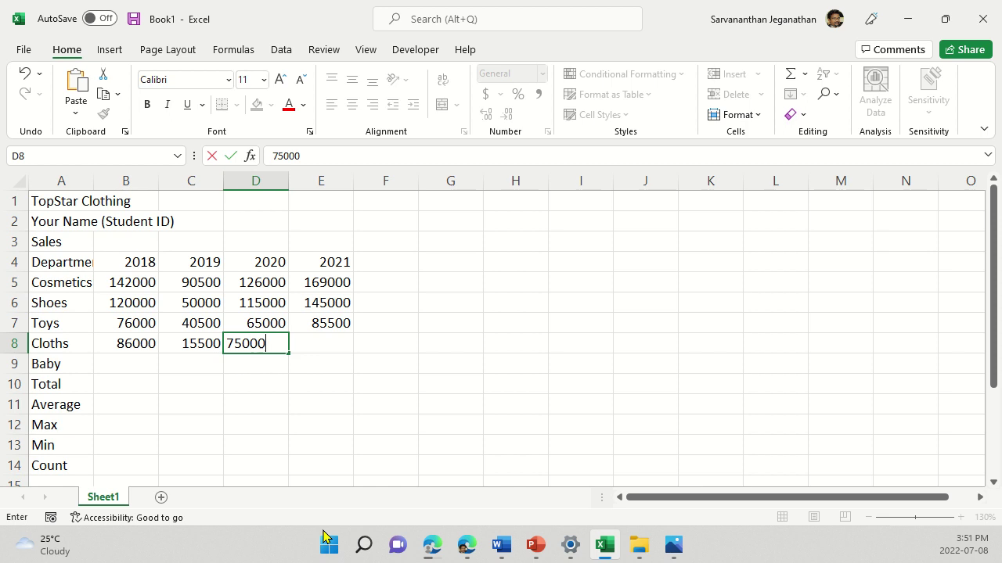
key(Tab)
text(105)
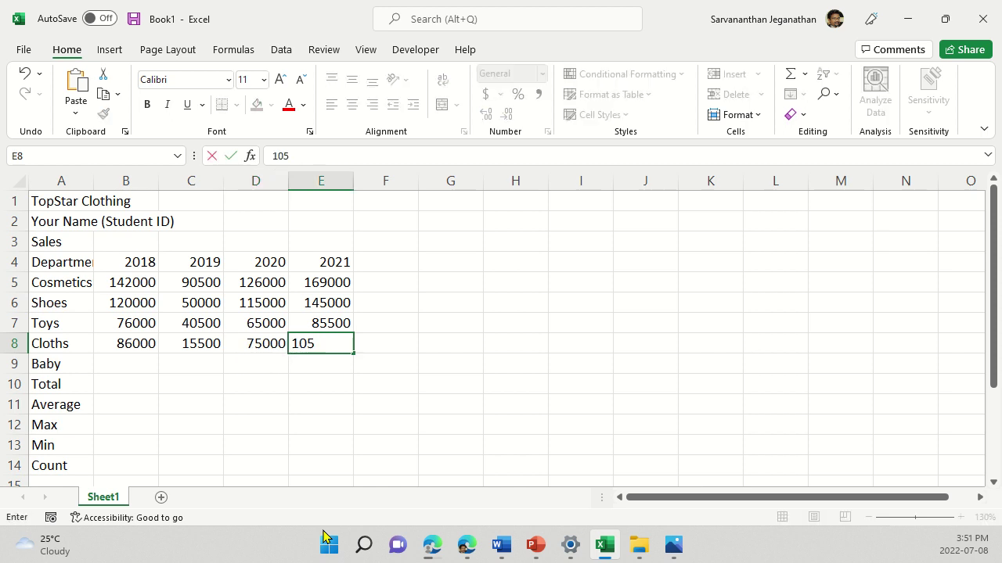
text(500)
key(Return)
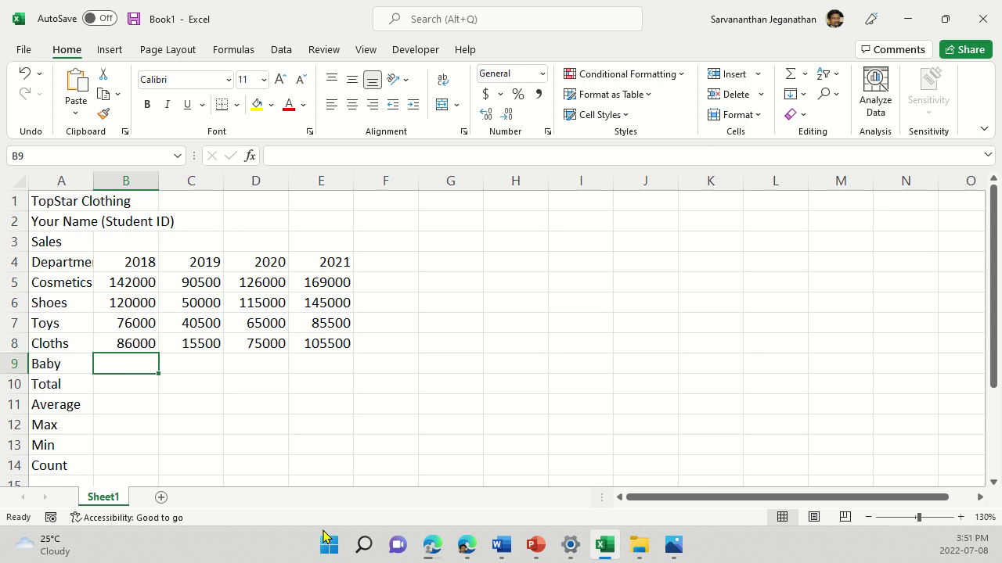
- Enter Baby sales 70600, 36500, 67000 and 72000 in B9:E9
text(70600)
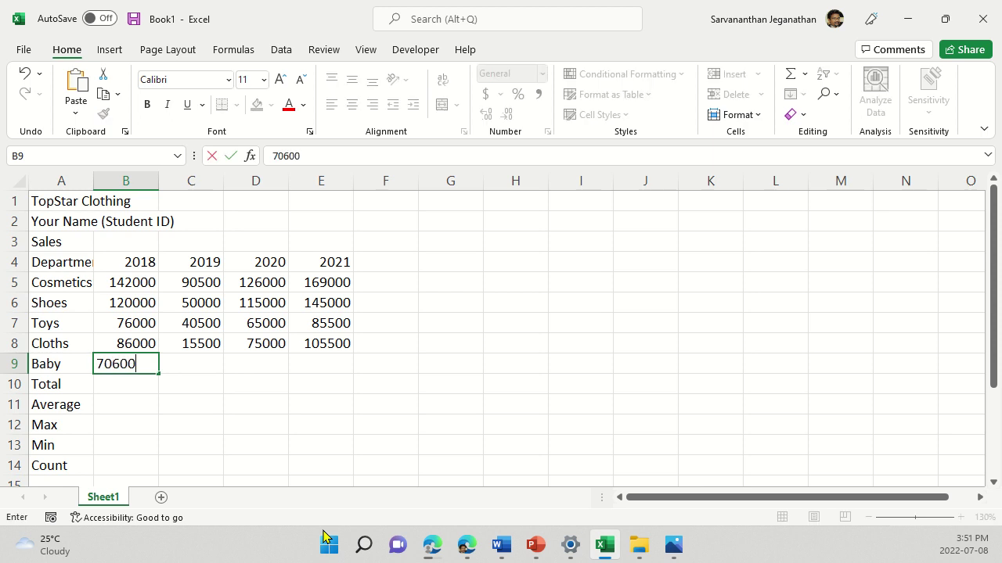
key(Tab)
text(3)
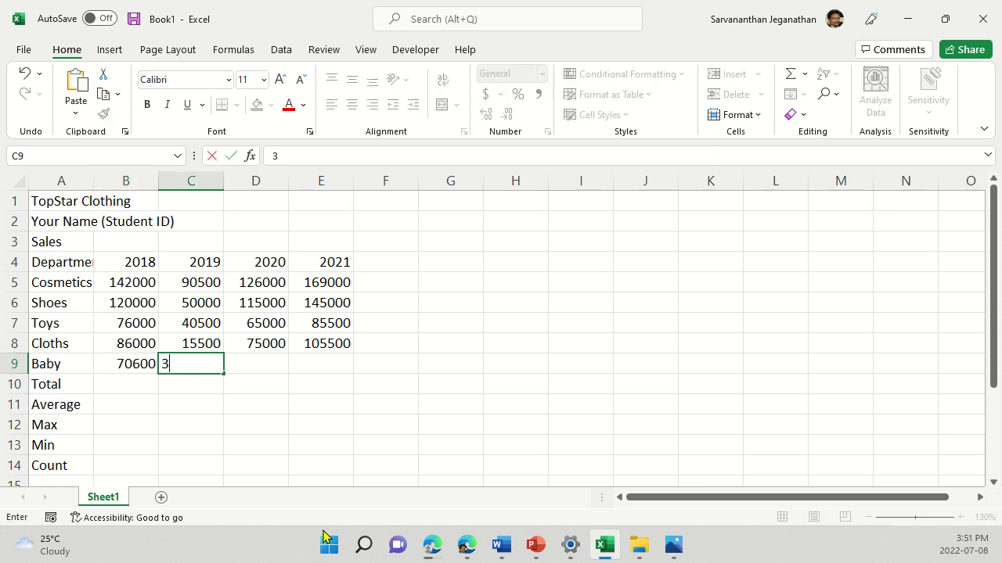
text(6500)
key(Tab)
text(3)
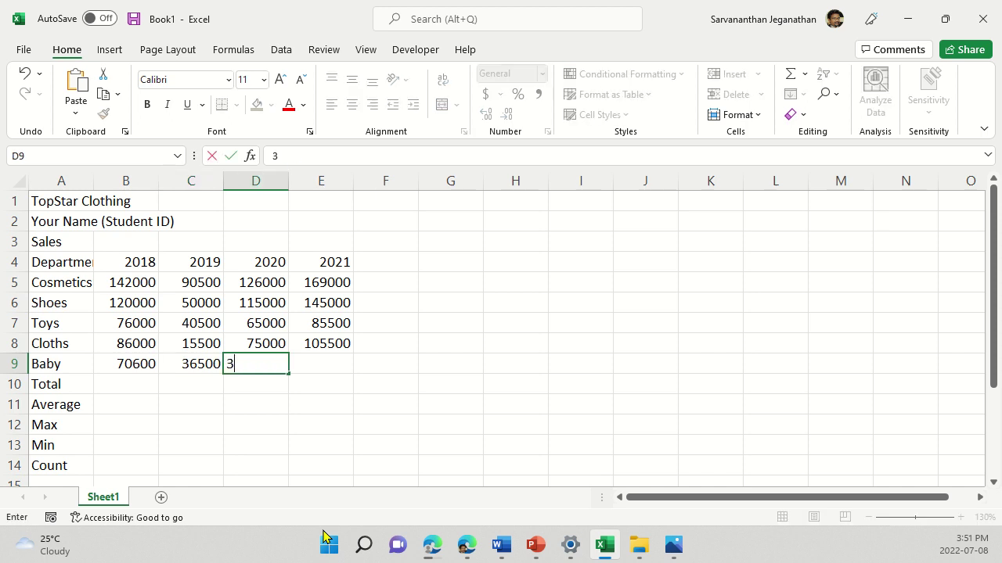
key(BackSpace)
text(67000)
key(Tab)
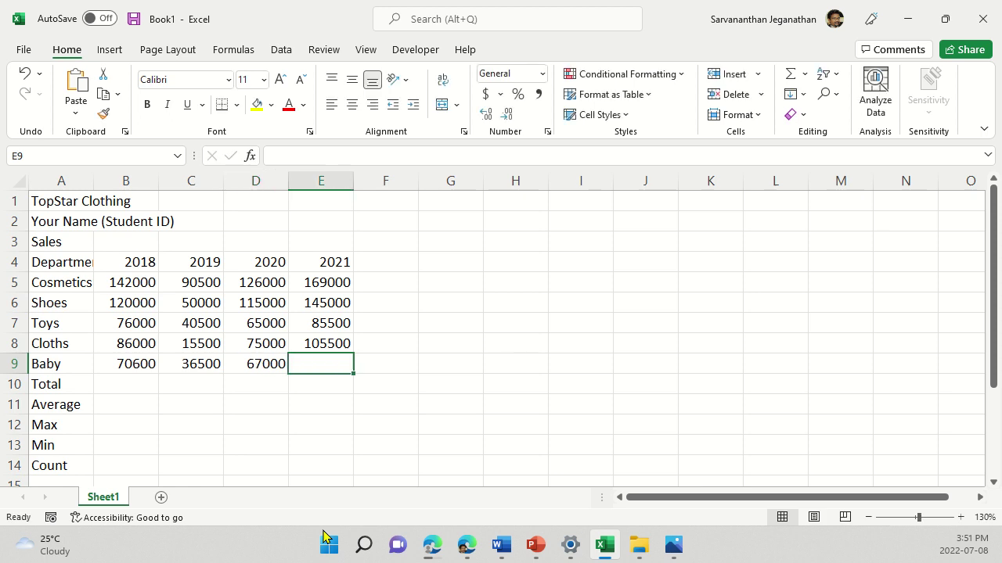
text(72000)
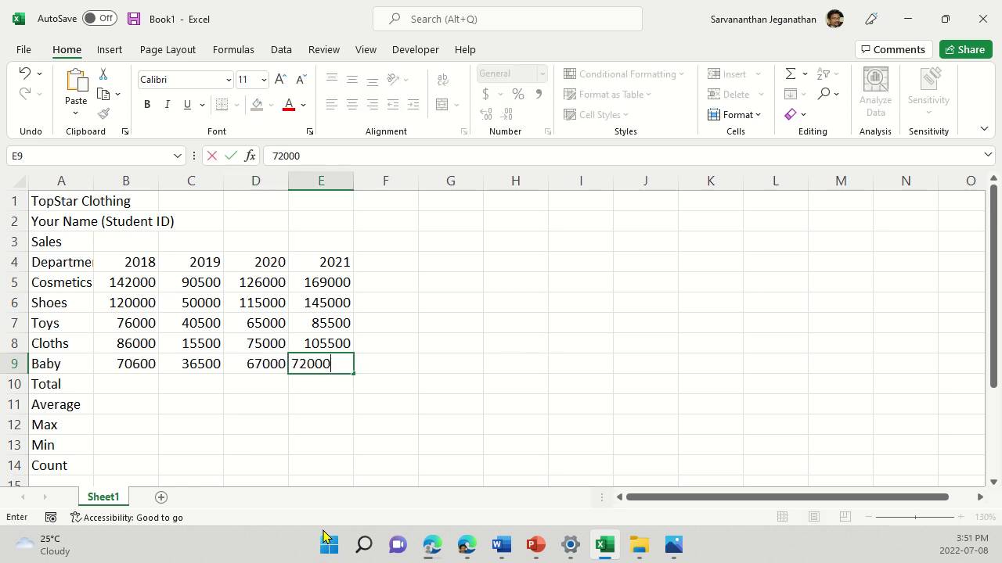
key(Return)
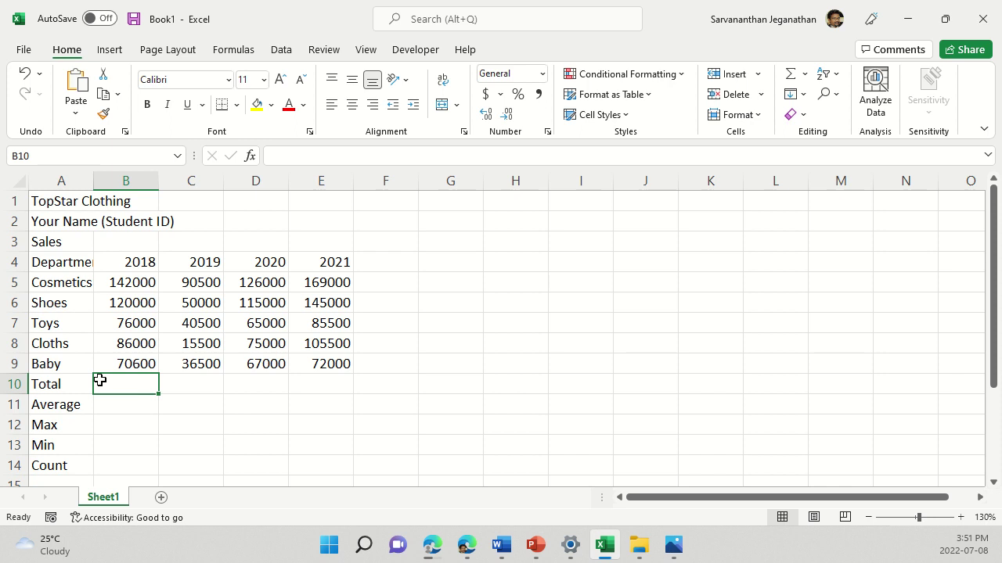
- Build =SUM(B5:B9) in B10 to total the 2018 sales at 494600
text(=)
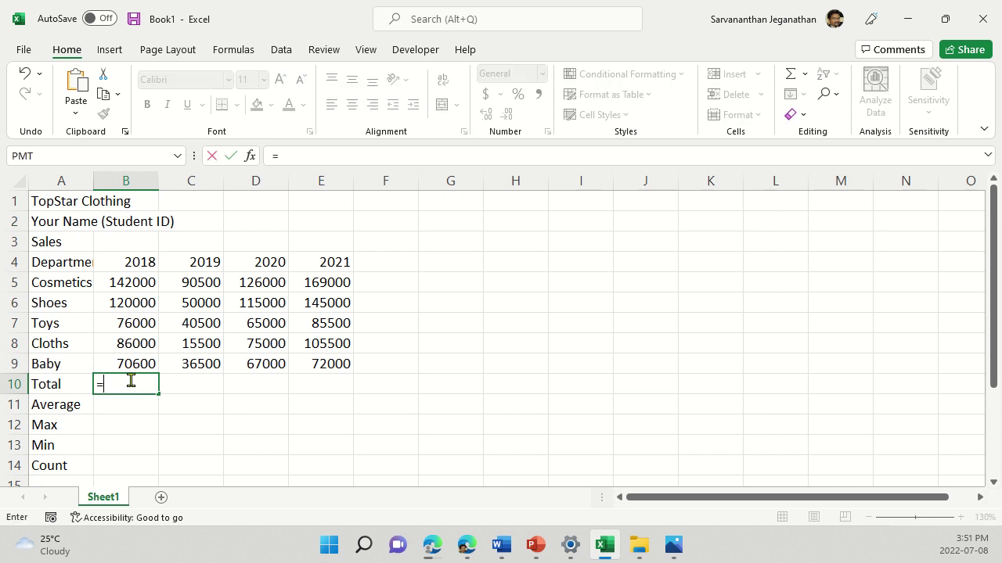
text(SUM)
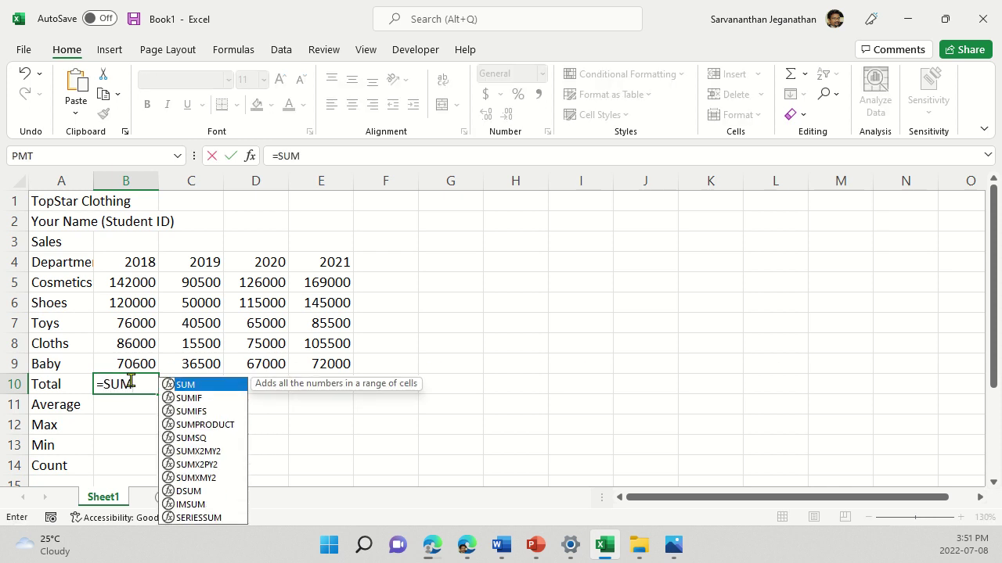
key(Left)
click(127, 383)
double_click(128, 383)
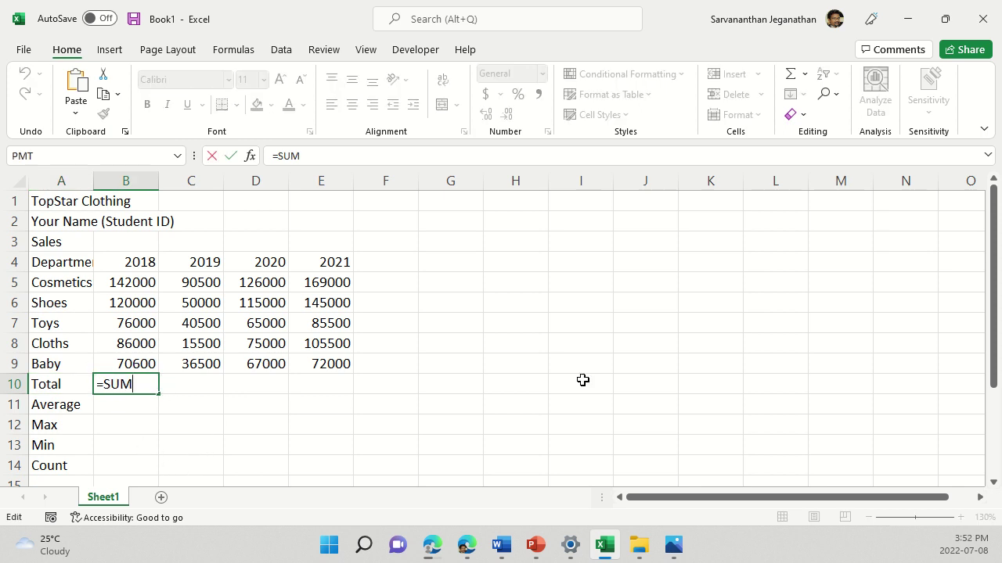
text(()
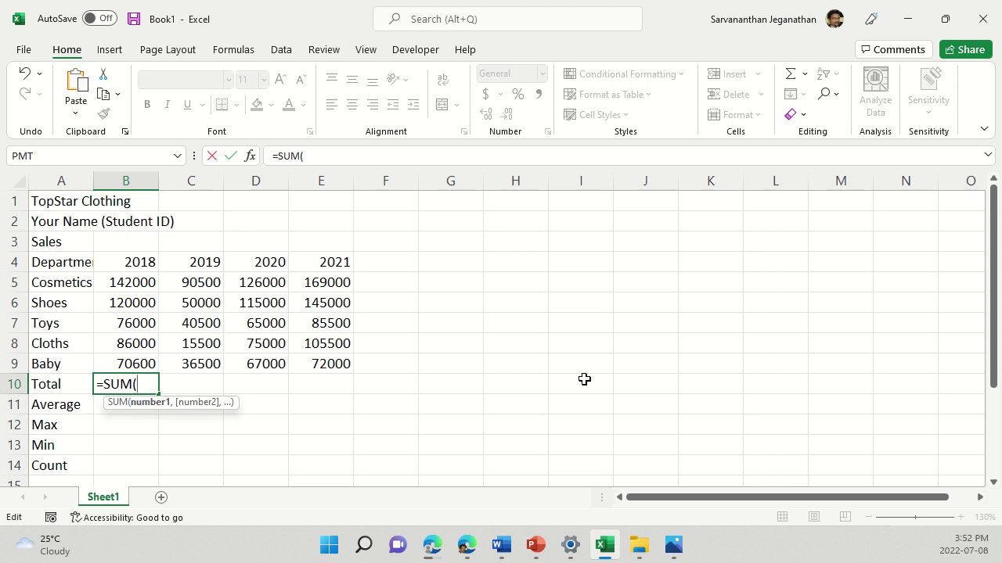
text())
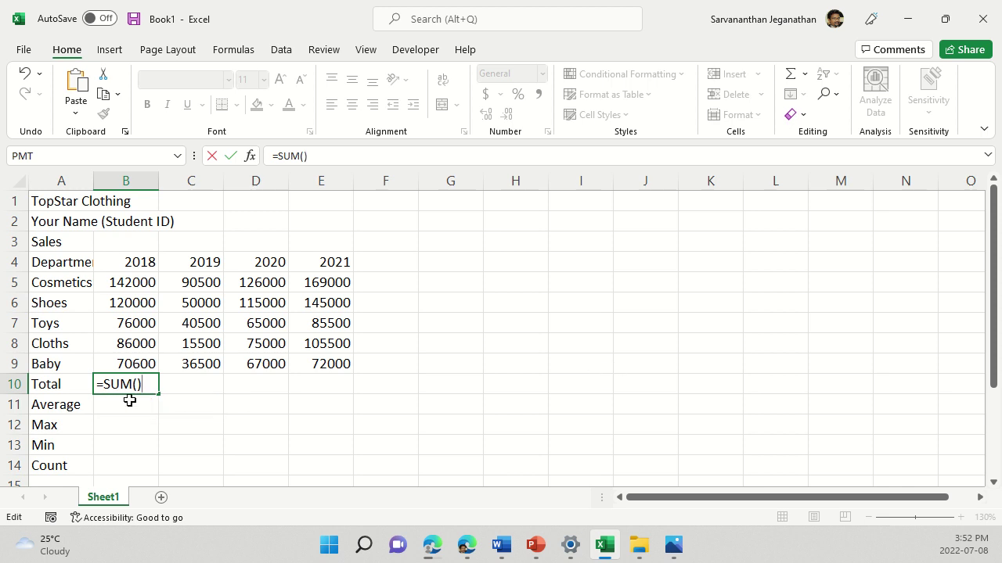
key(Left)
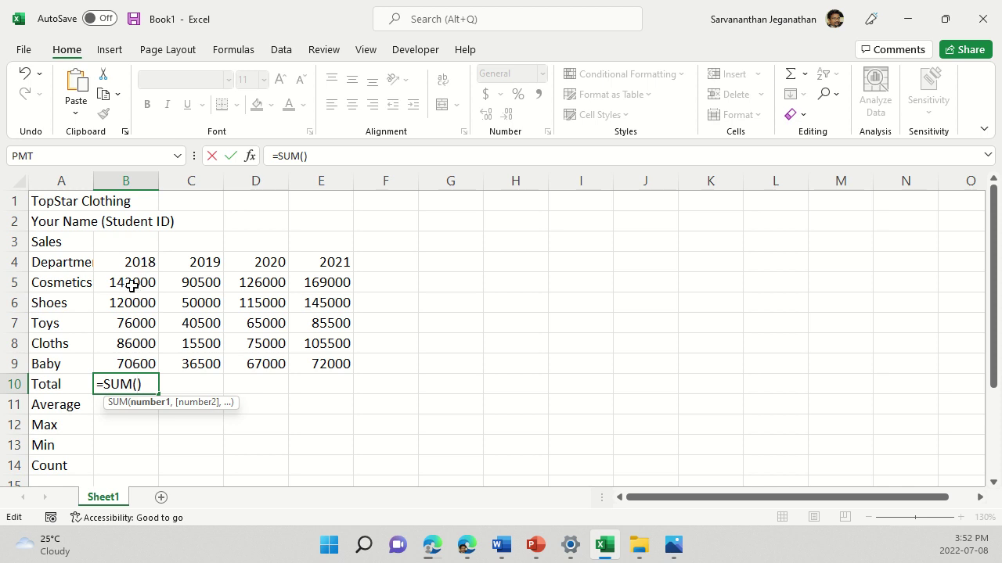
drag(139, 284, 125, 366)
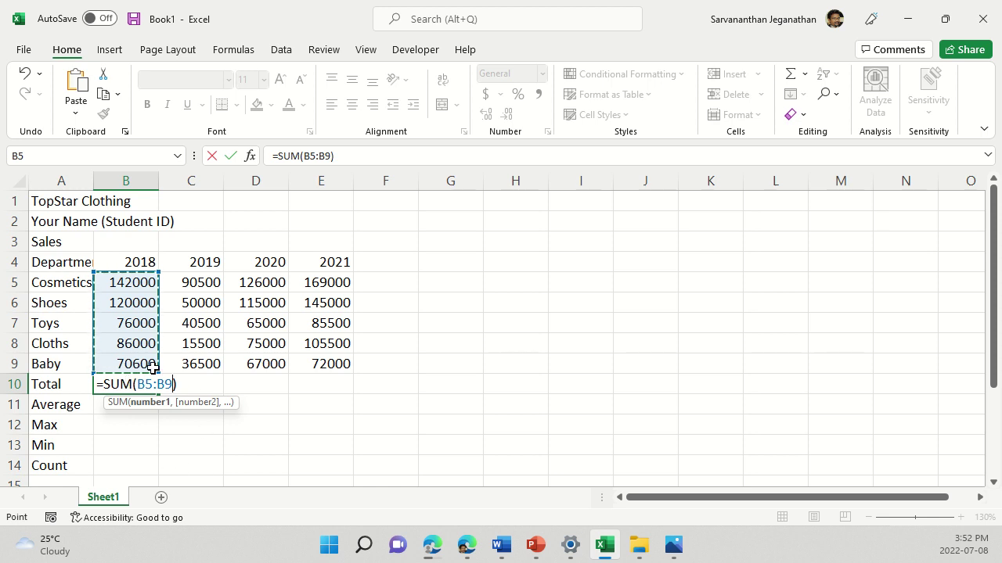
click(189, 384)
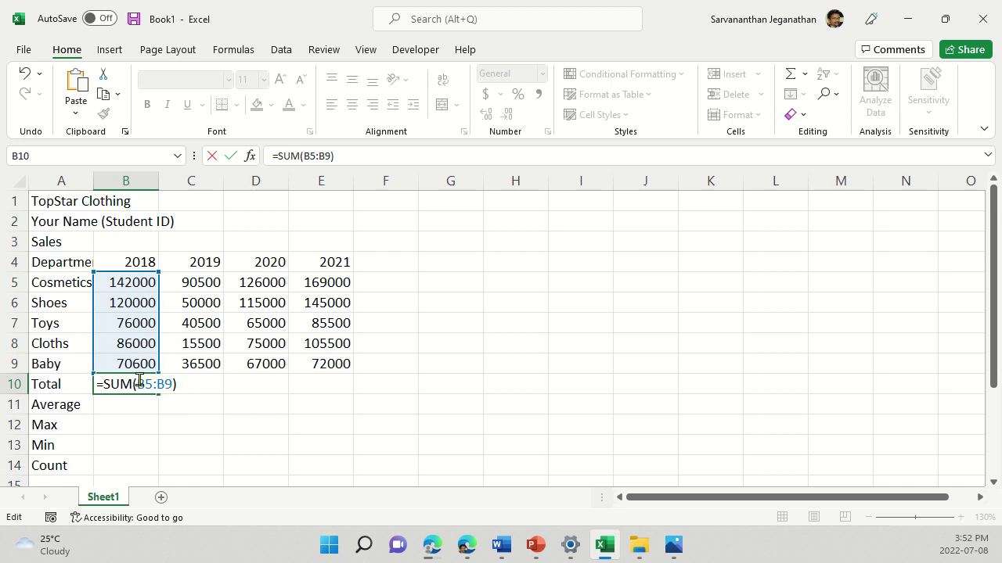
key(Return)
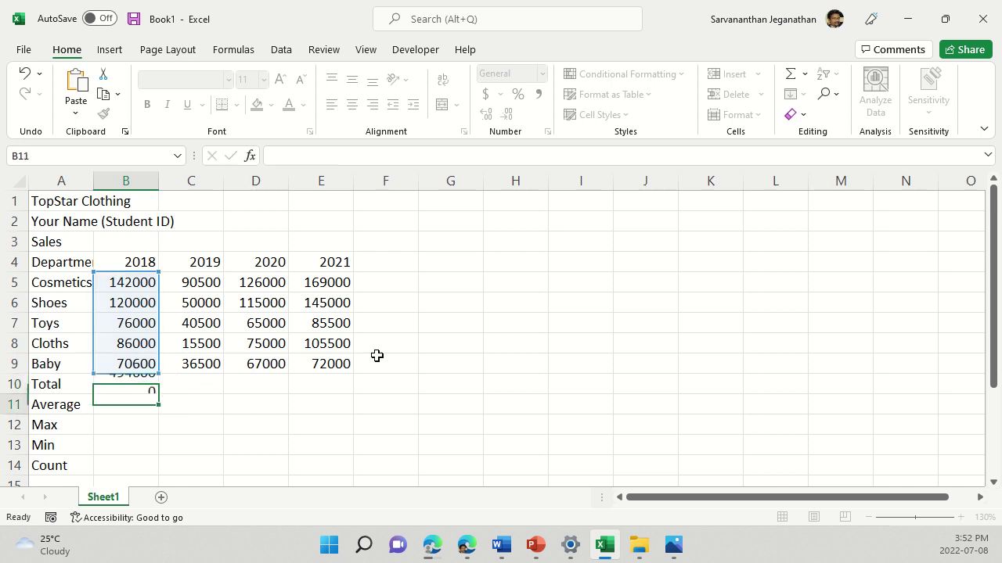
click(179, 383)
click(132, 379)
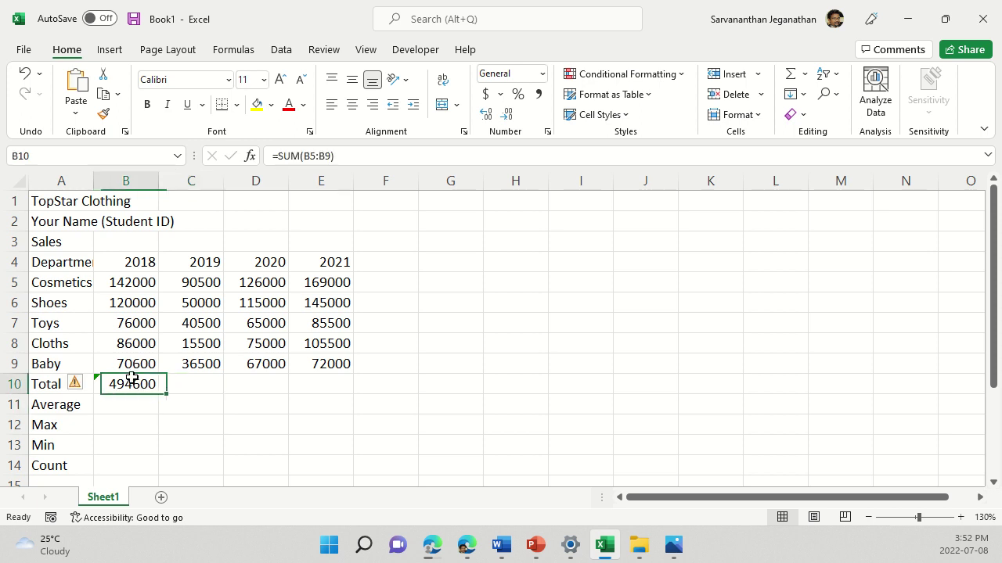
- Clear B10 and redo the 2018 total with AutoSum over B5:B9
key(Delete)
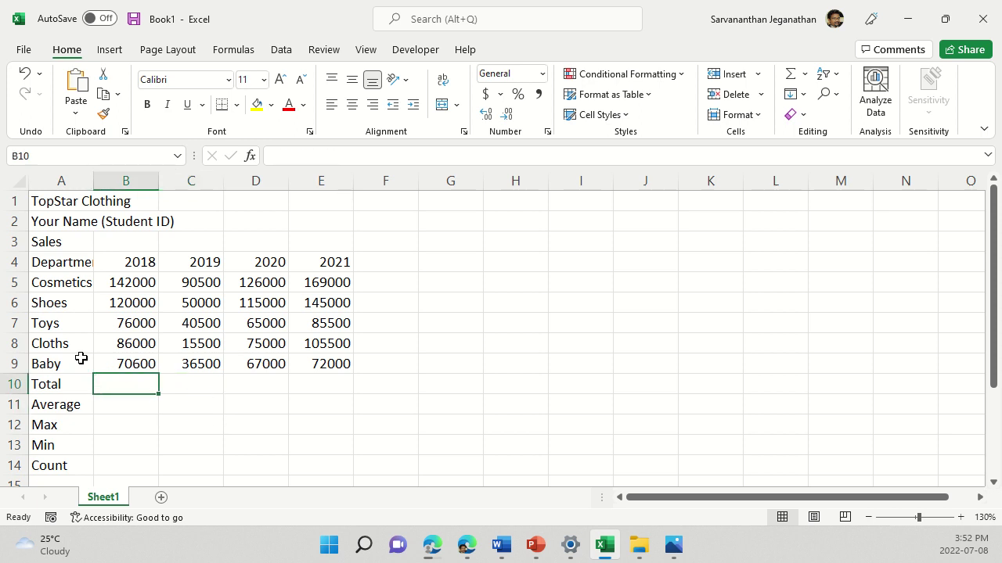
click(806, 76)
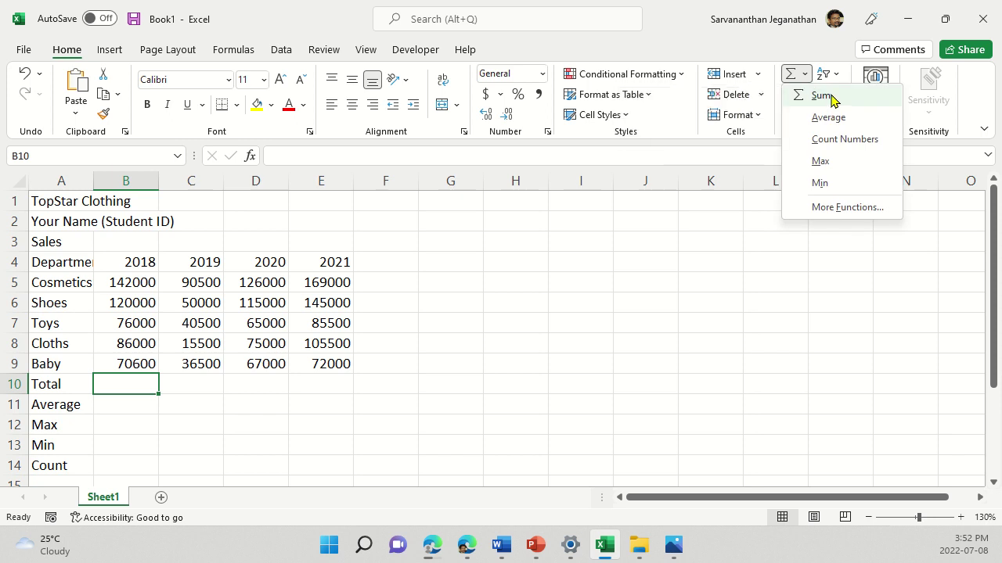
click(831, 96)
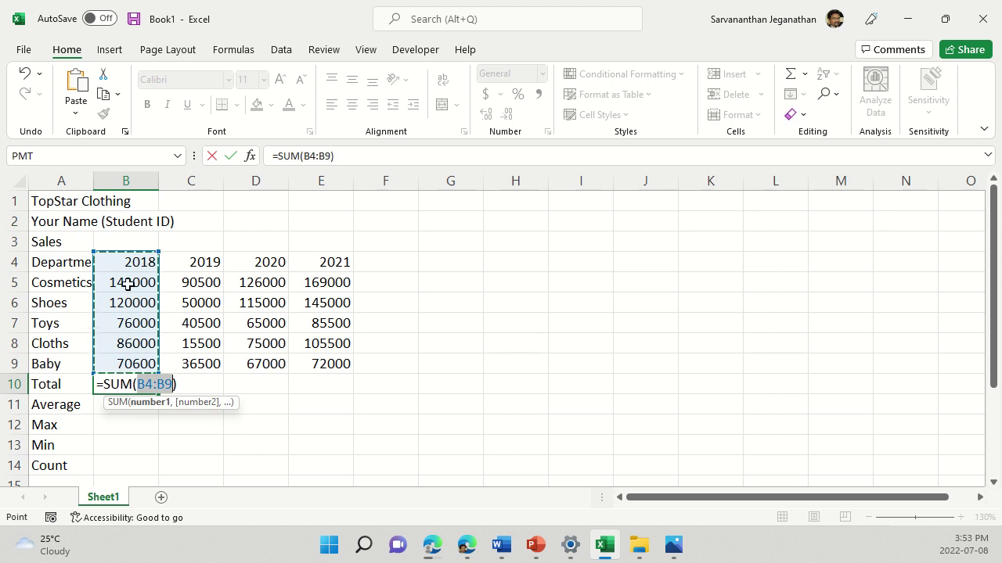
drag(126, 282, 122, 363)
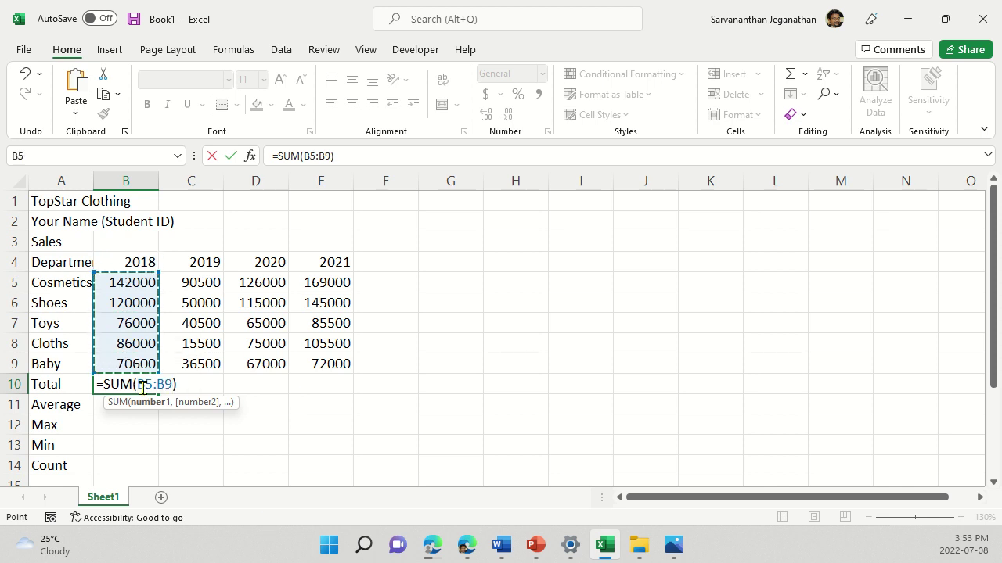
click(191, 388)
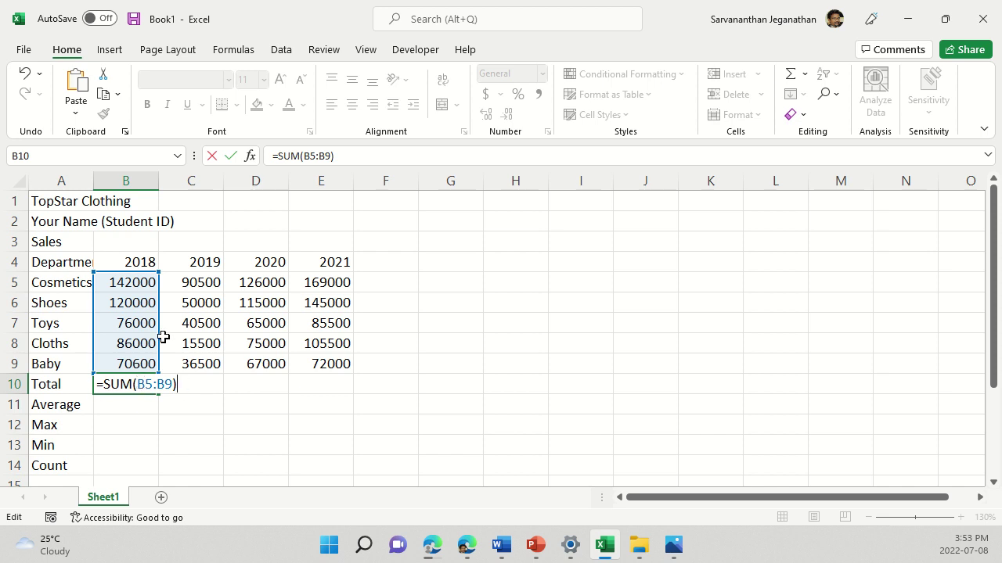
key(Return)
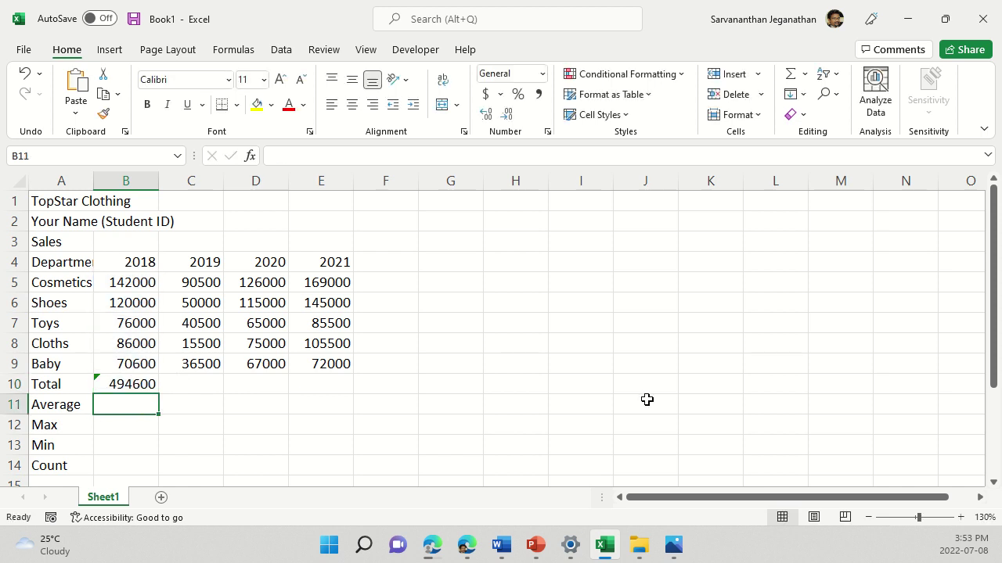
click(119, 385)
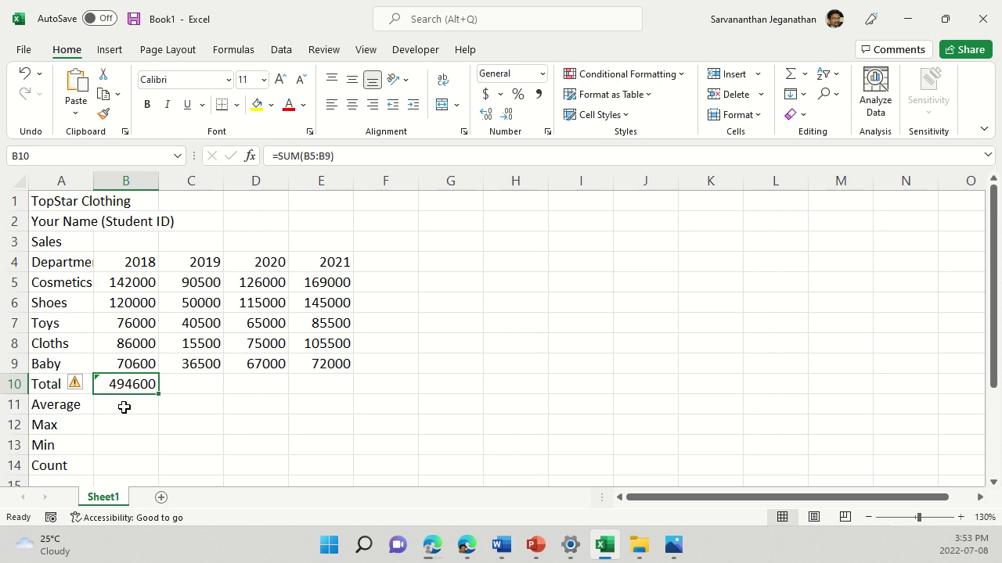
click(170, 413)
click(111, 385)
mouse_move(75, 387)
click(75, 386)
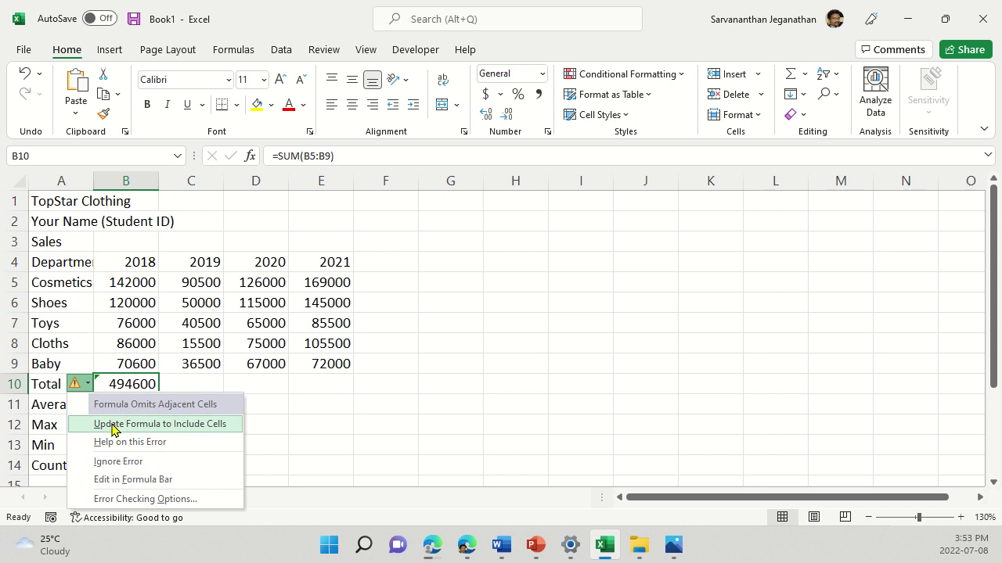
click(192, 384)
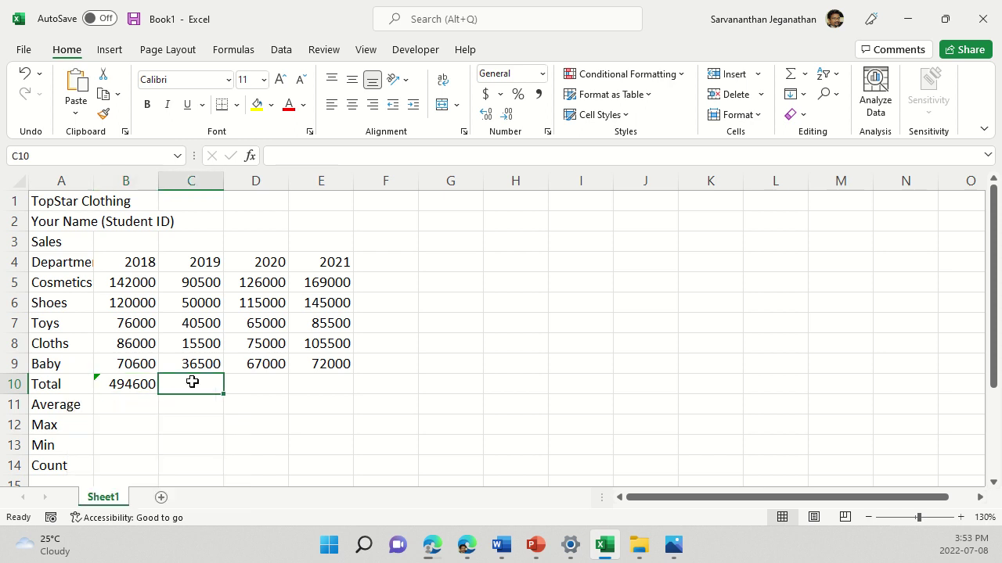
double_click(112, 385)
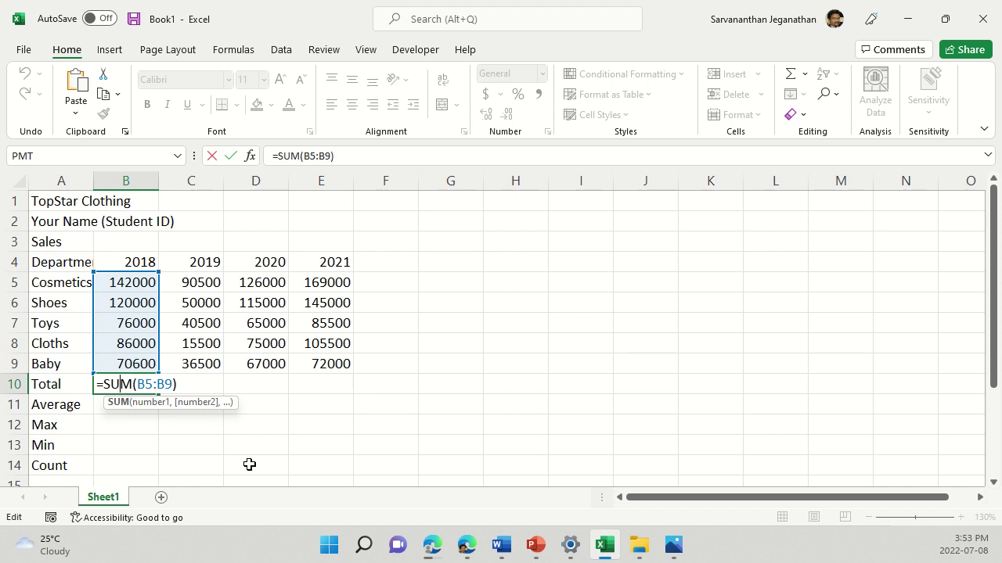
key(Return)
click(110, 368)
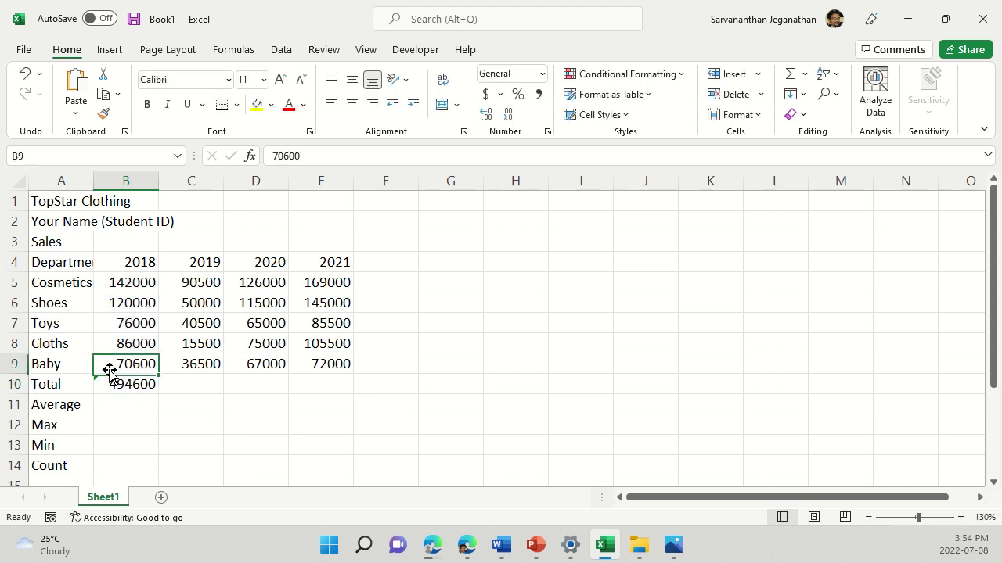
click(120, 389)
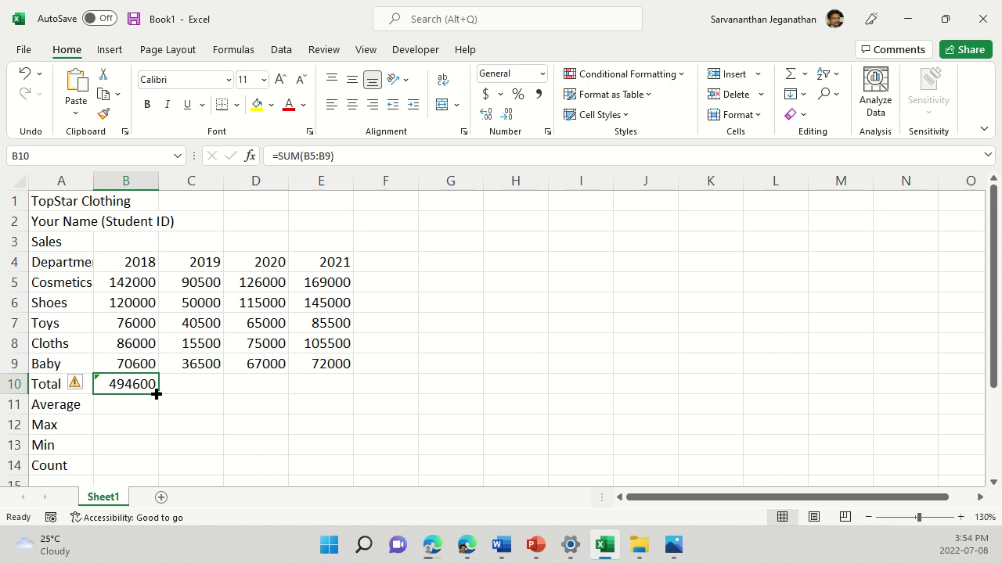
- Fill the B10 SUM total across to E10 (233000, 448000, 577000) and check D10's formula
drag(156, 394, 340, 389)
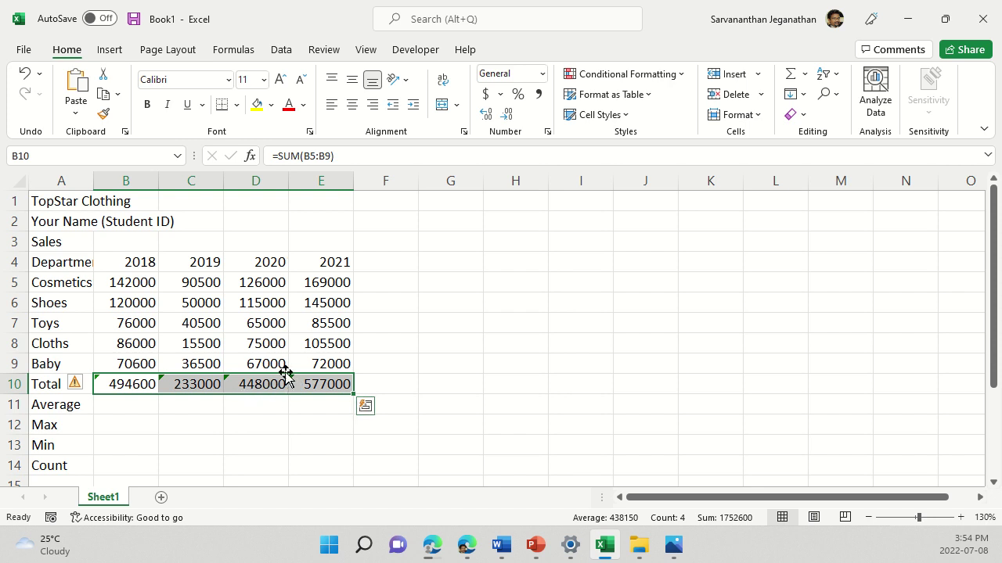
double_click(260, 385)
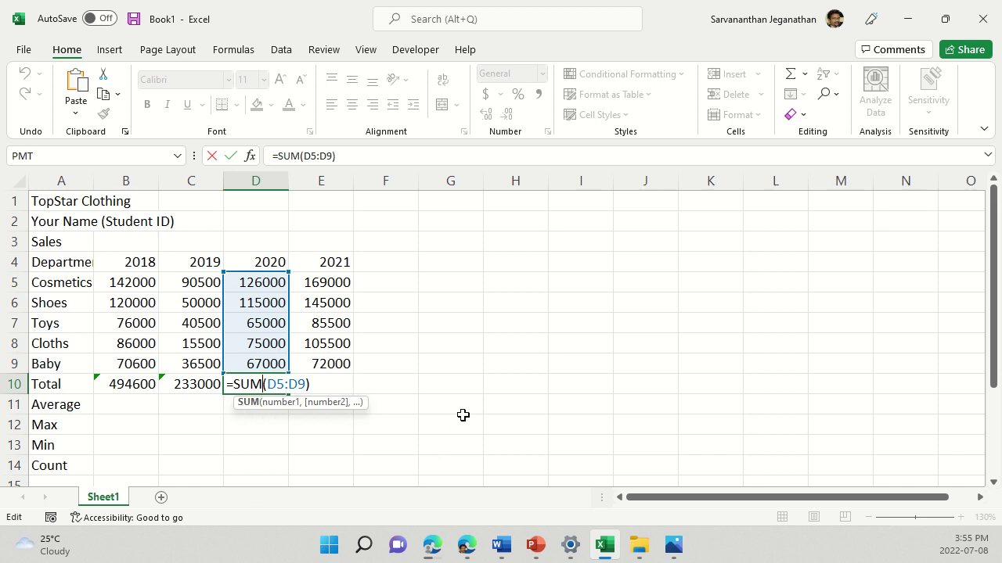
key(Return)
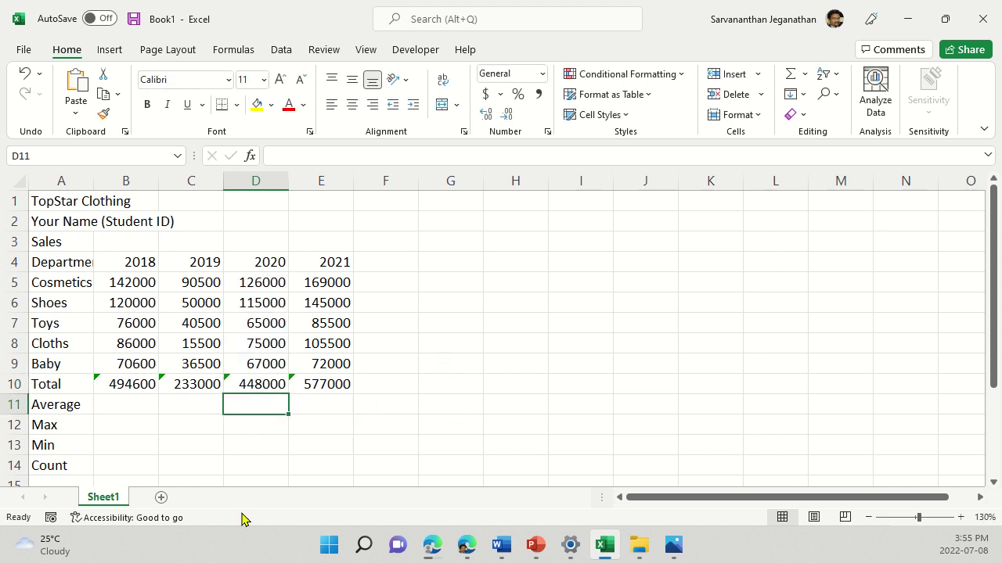
- Inspect the 2018 total formula in B10 without changing it, ending on B11
click(112, 405)
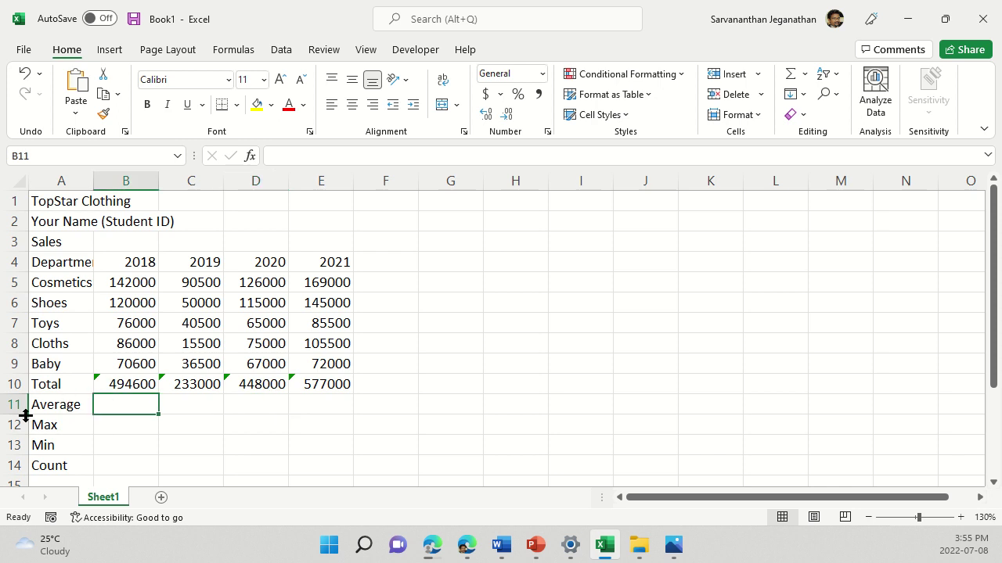
click(123, 384)
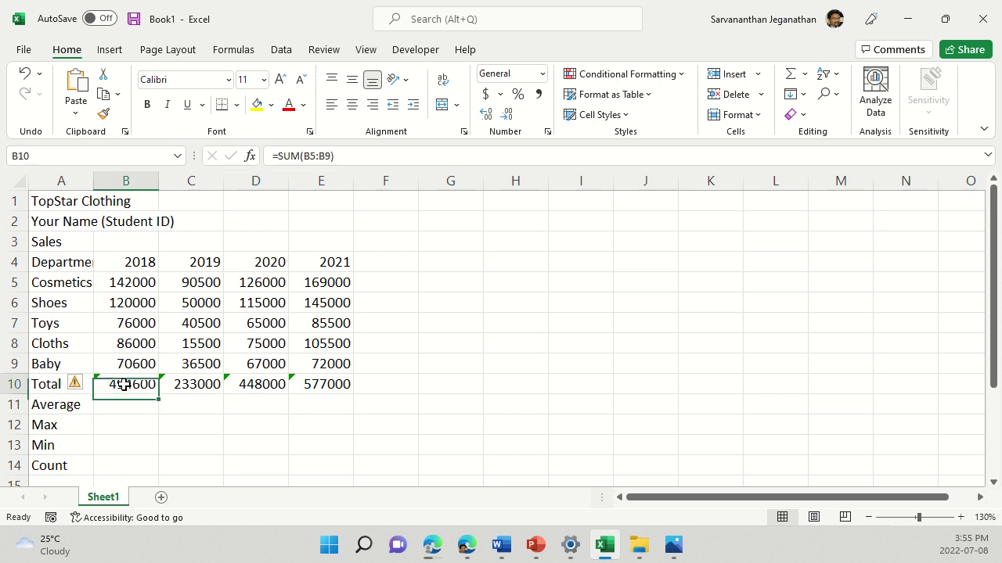
double_click(123, 384)
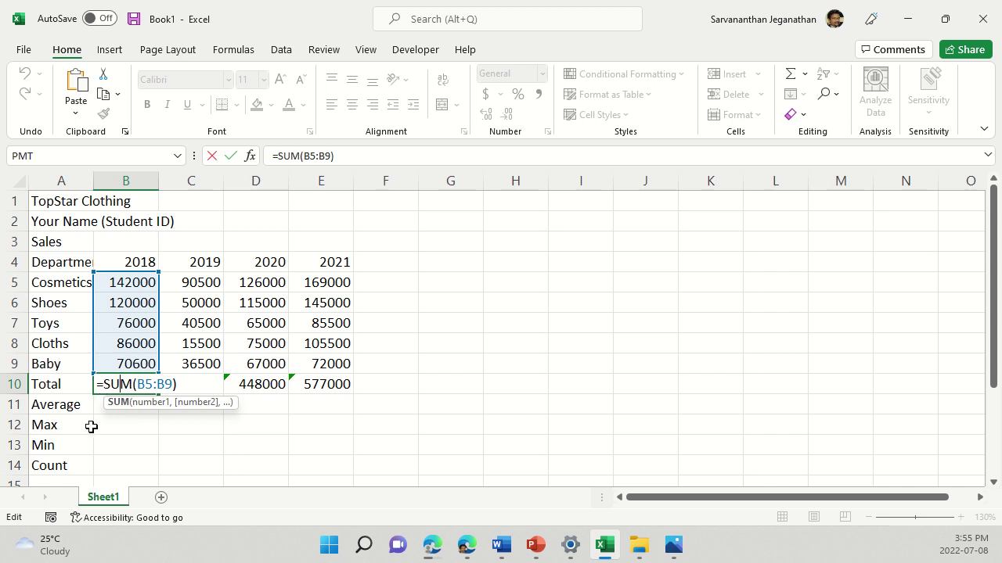
click(154, 429)
key(Up)
key(Up)
key(Down)
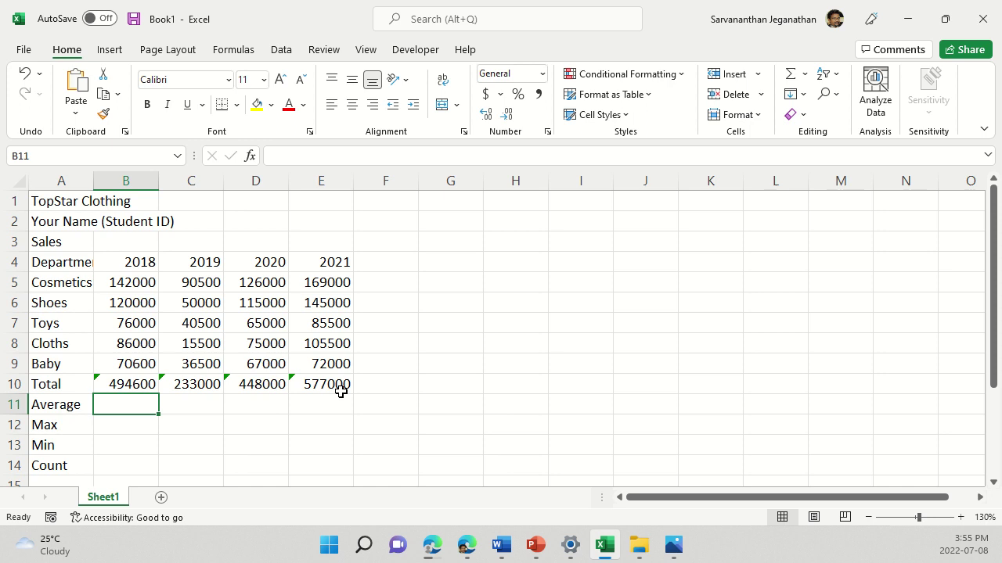
- Enter =AVERAGE(B5:B9) in B11 so the 2018 average shows 98920
text(=)
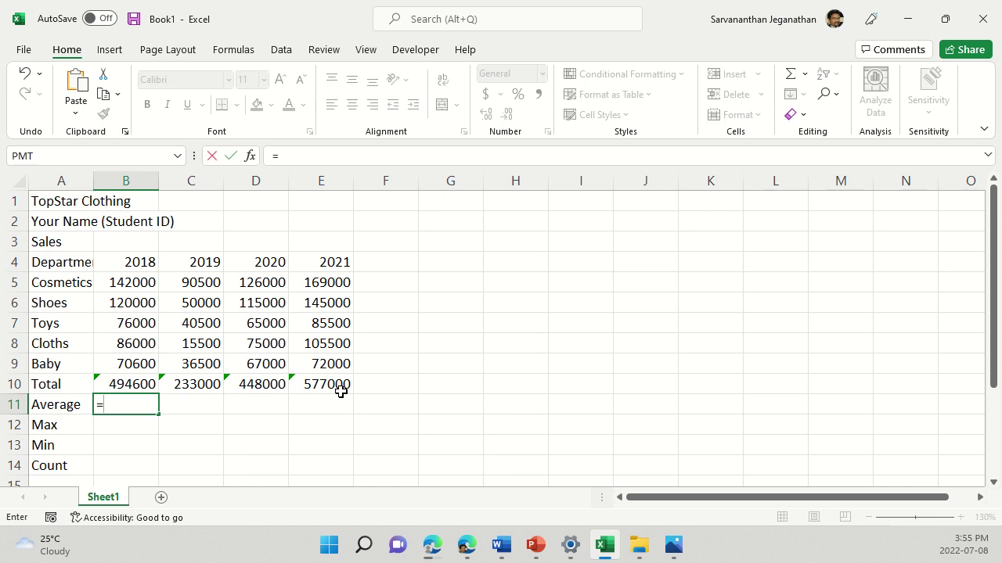
text(Average)
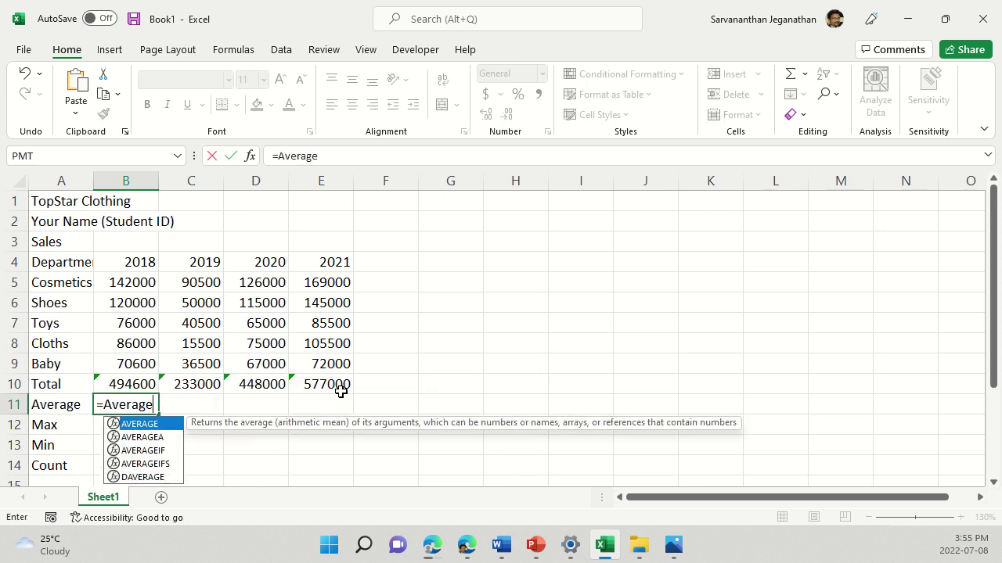
text(()
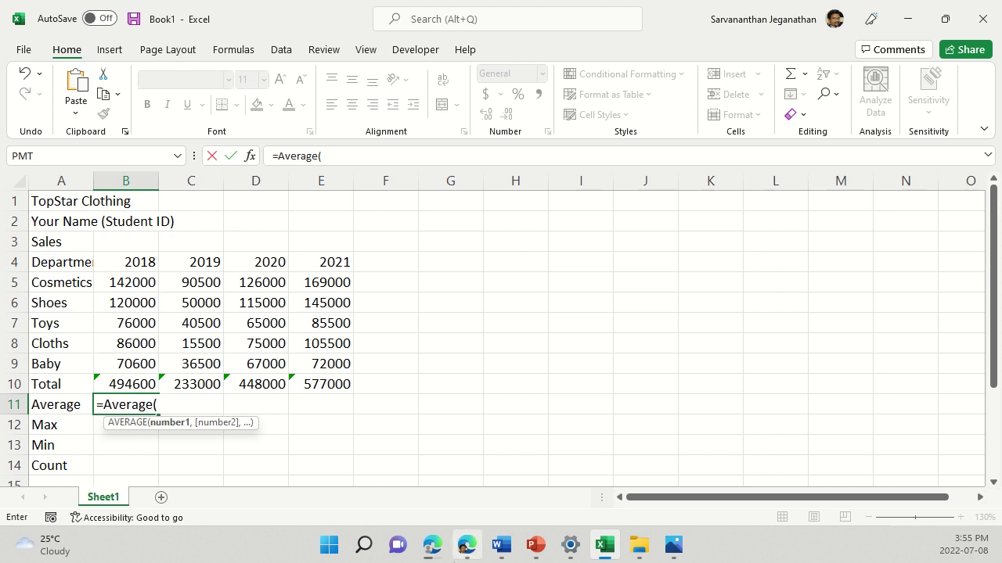
text(B5)
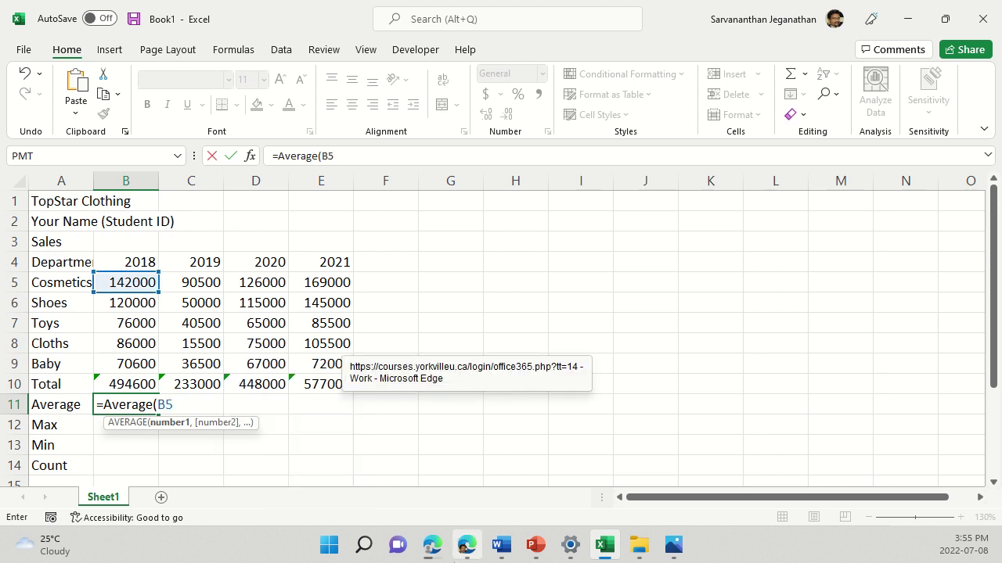
text(:B)
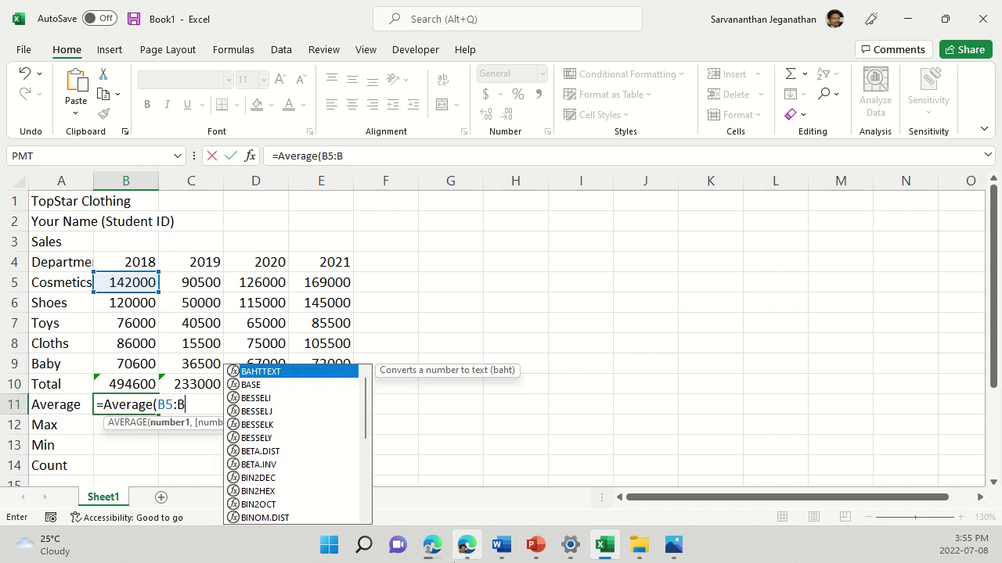
text(9)
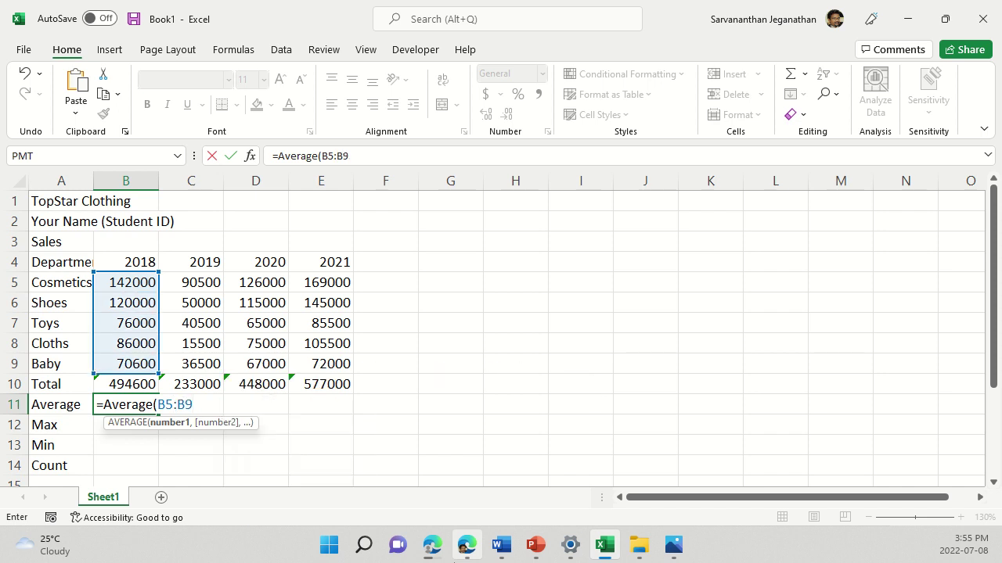
text())
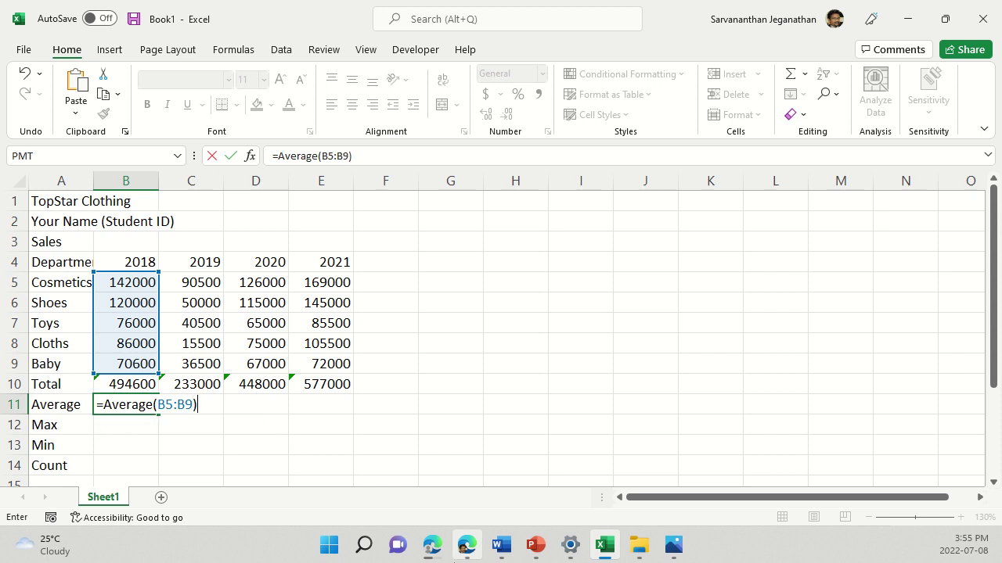
key(Return)
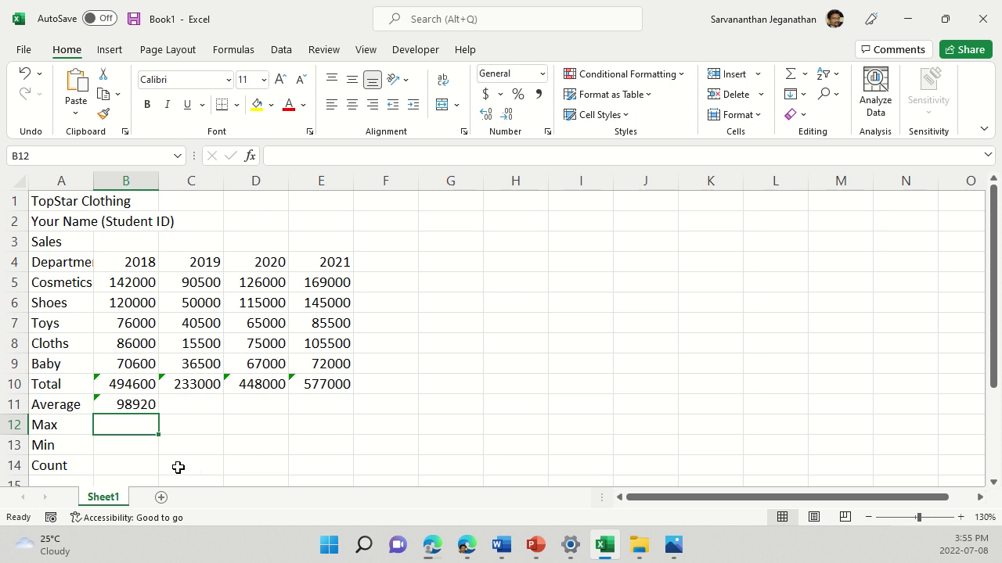
click(136, 403)
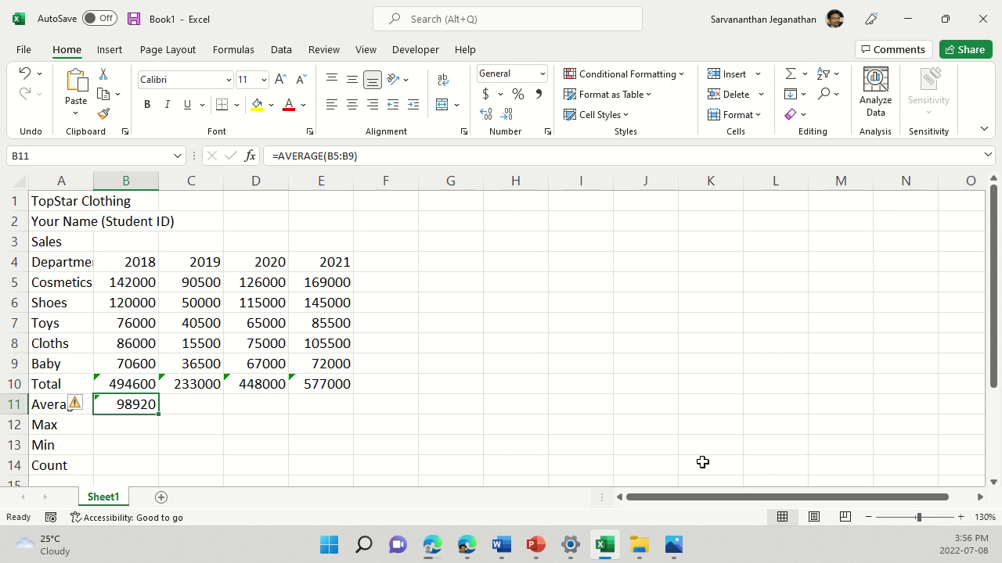
key(Delete)
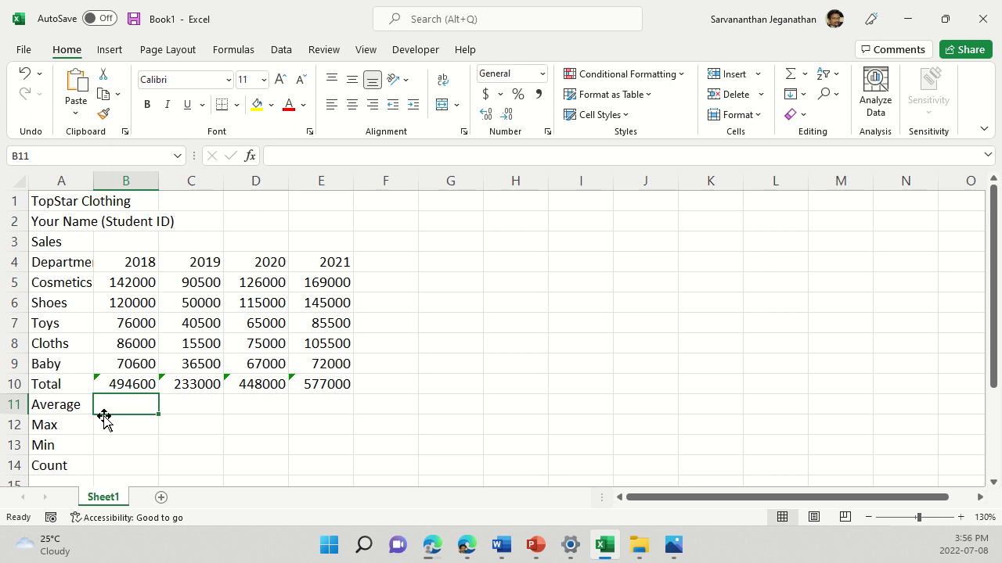
click(133, 420)
click(118, 405)
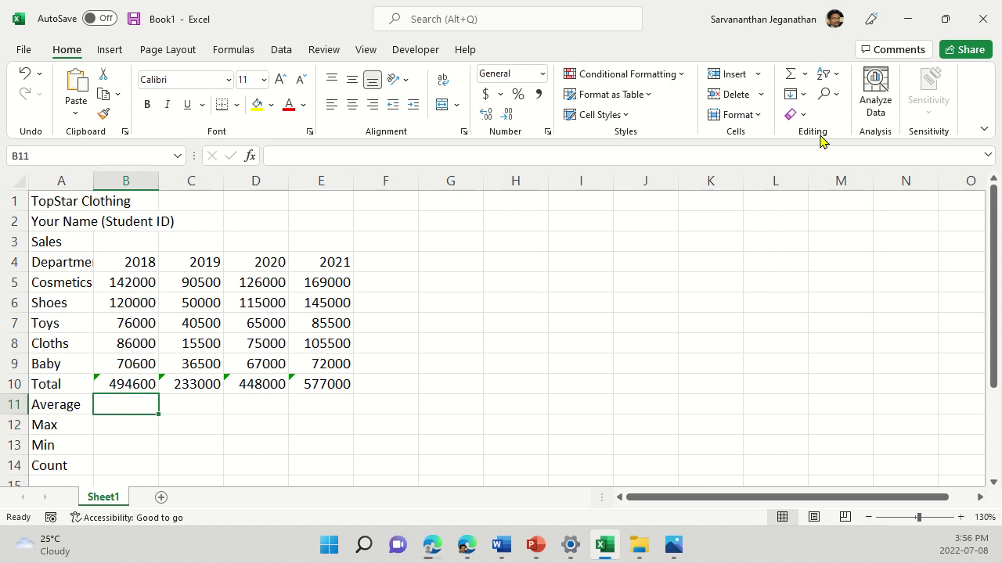
click(805, 75)
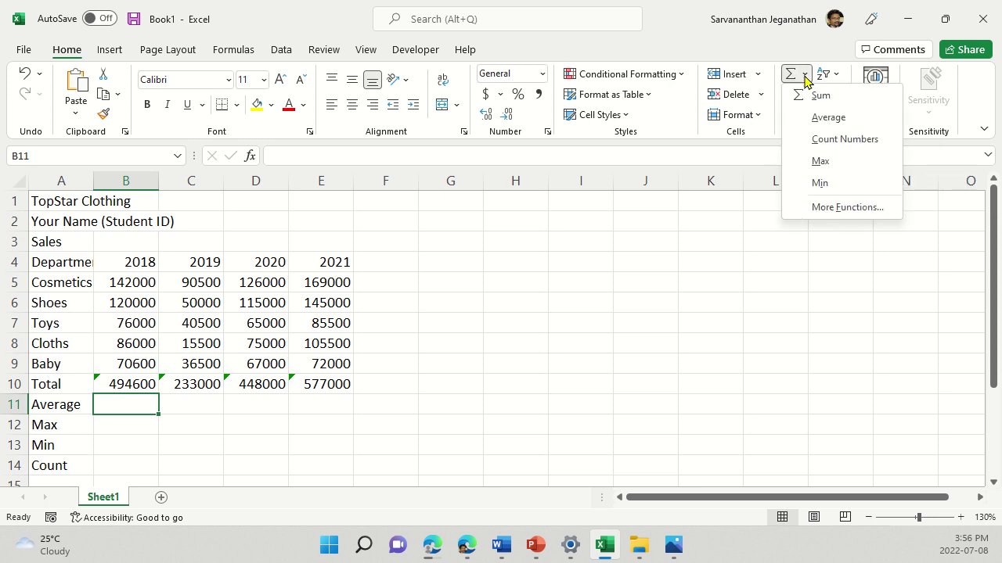
click(828, 118)
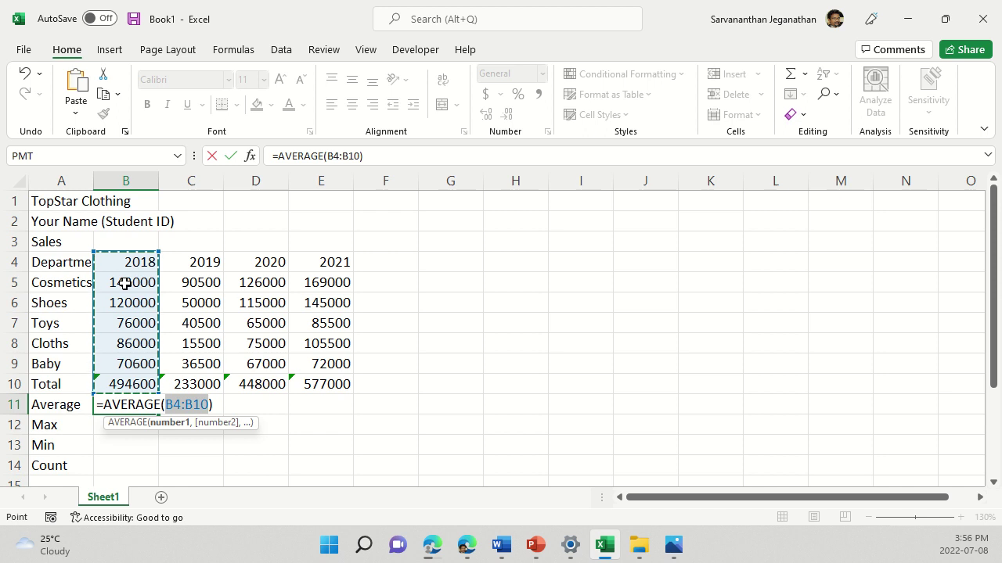
drag(125, 283, 128, 318)
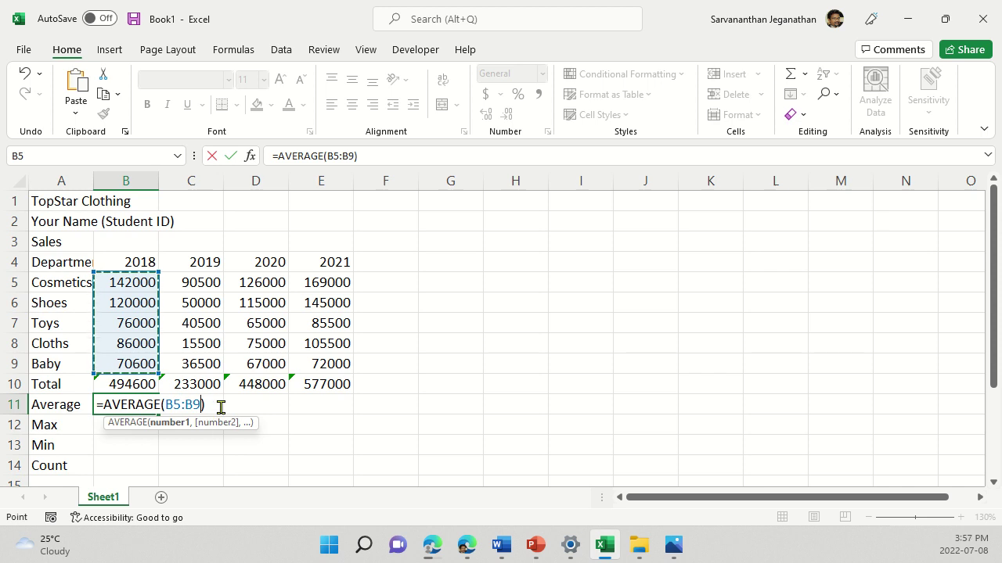
key(Return)
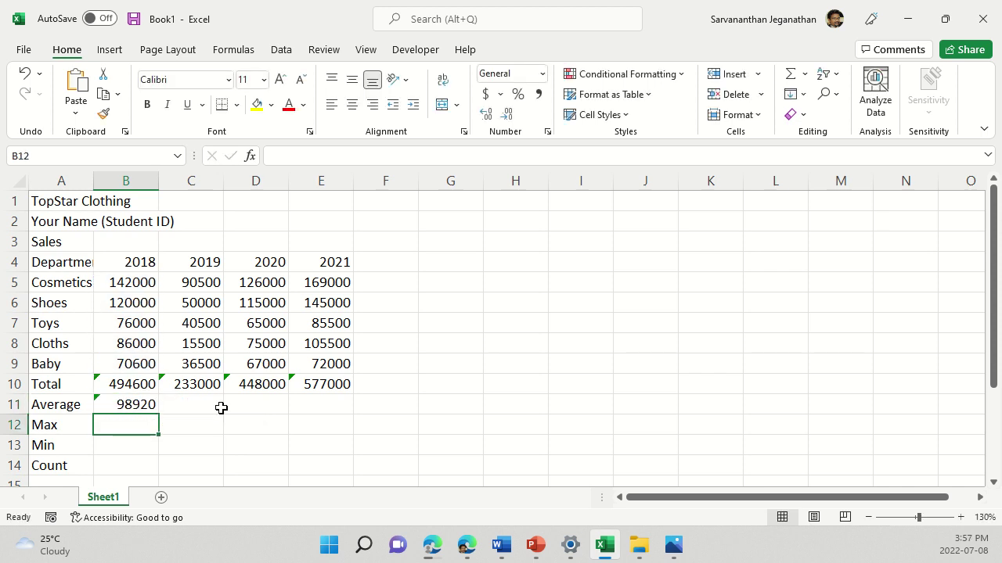
- Fill the B11 AVERAGE formula across to E11 (46600, 89600, 115400), then select B12
click(128, 406)
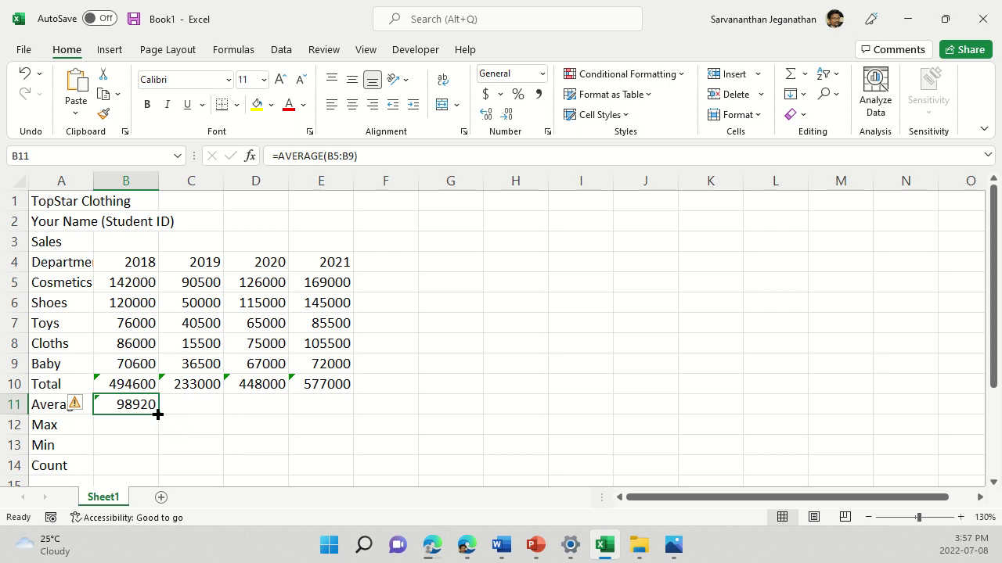
drag(158, 414, 349, 414)
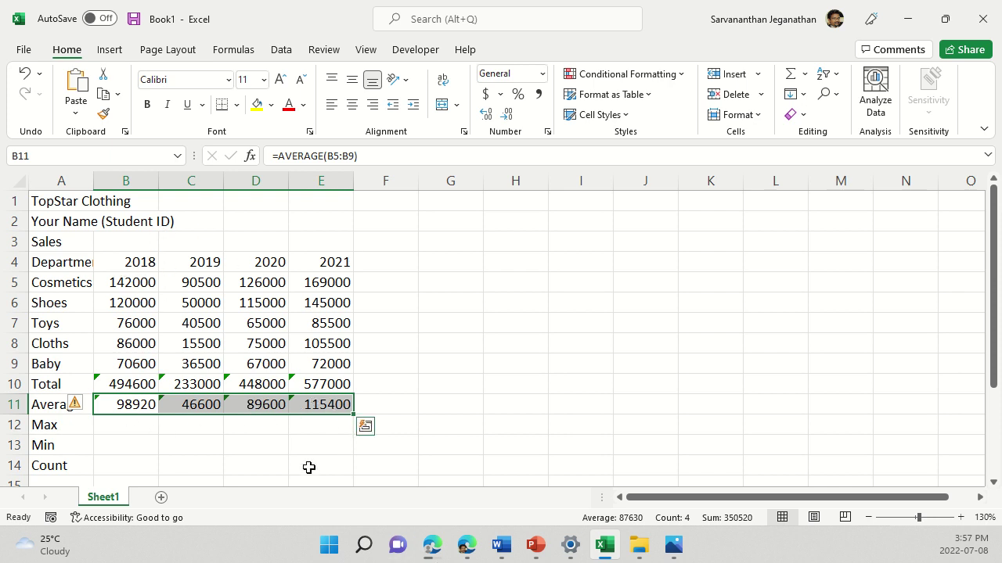
click(125, 432)
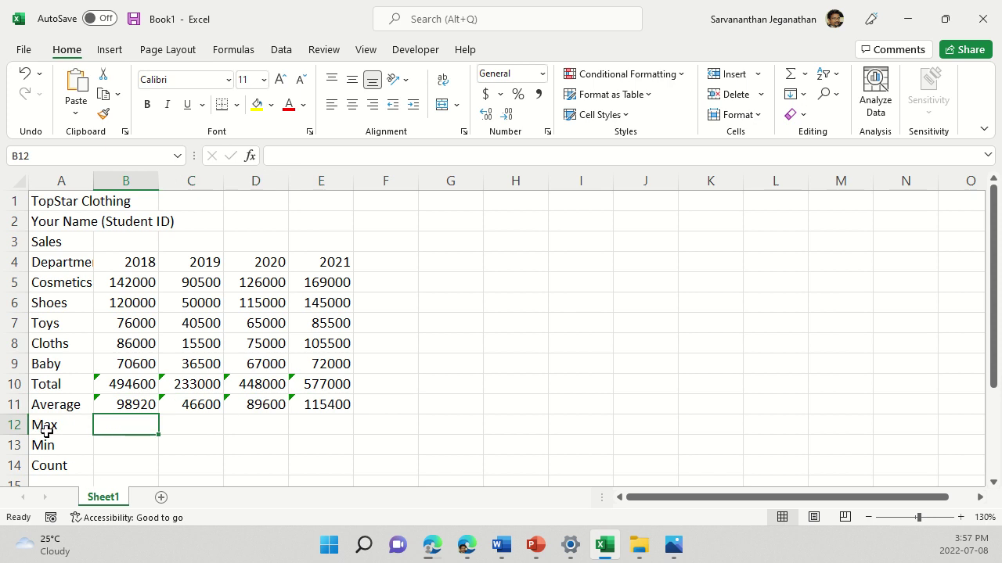
- Enter =MAX(B5:B9) in B12, giving 142000, and switch to the Formulas ribbon
text(=)
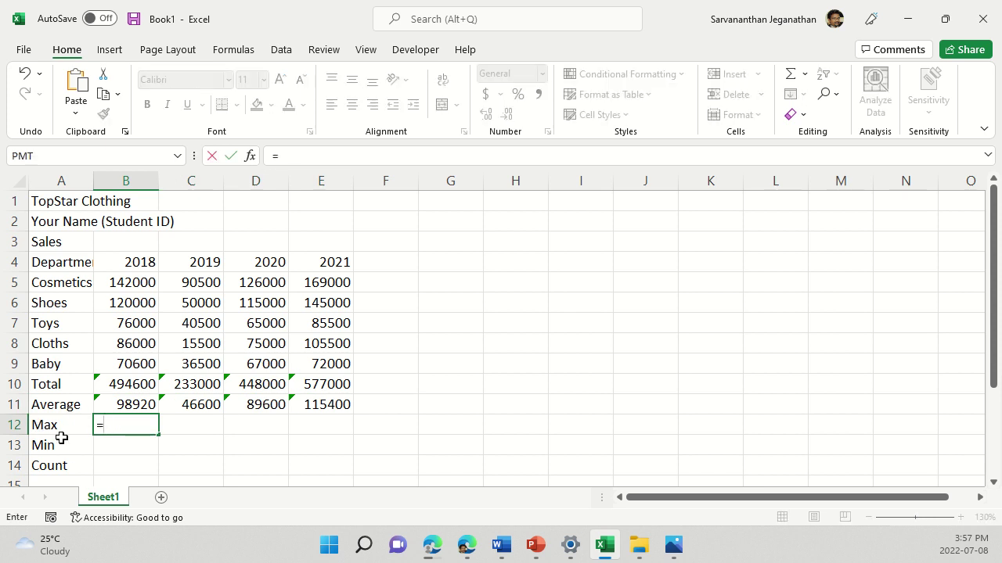
text(MAX()
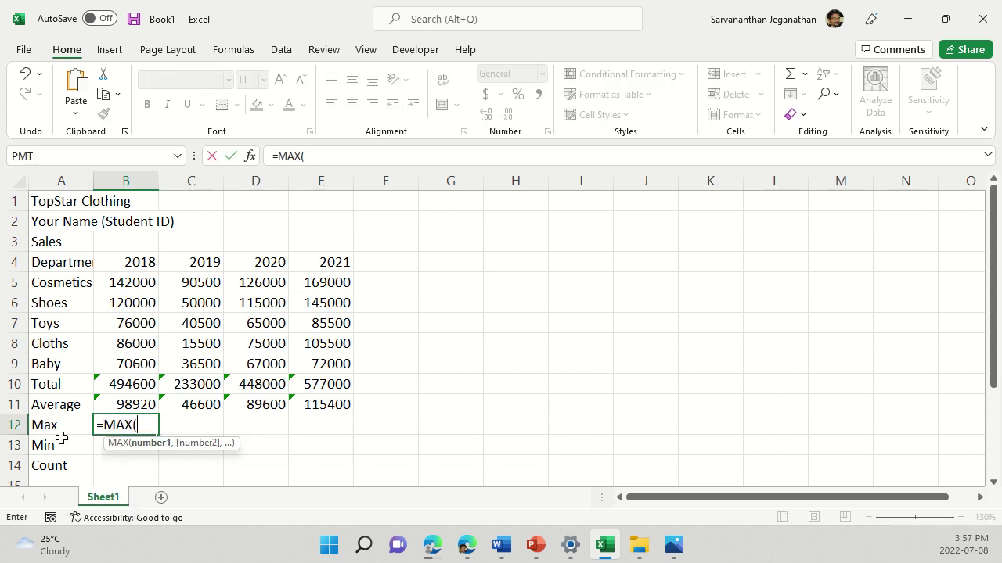
drag(133, 284, 130, 365)
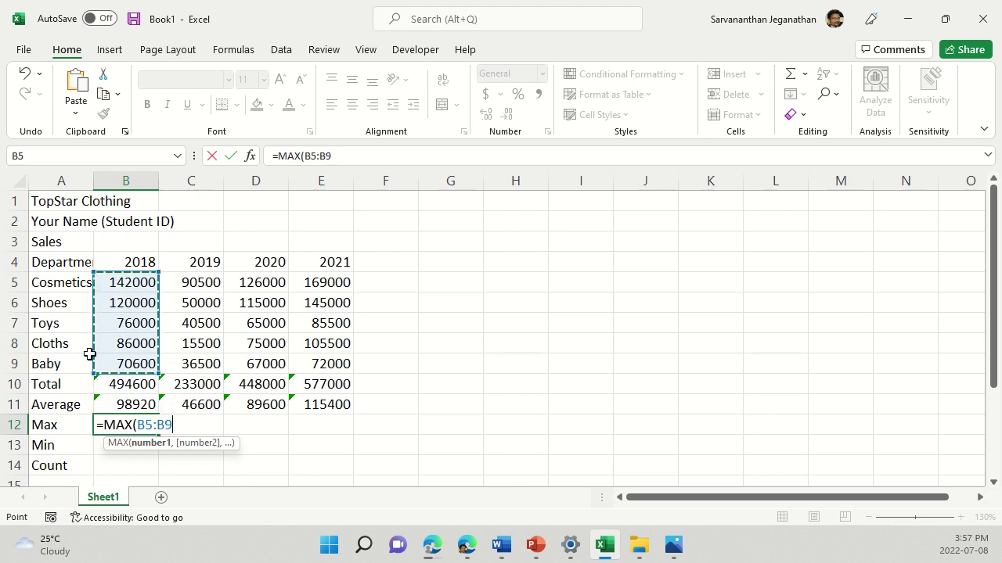
text())
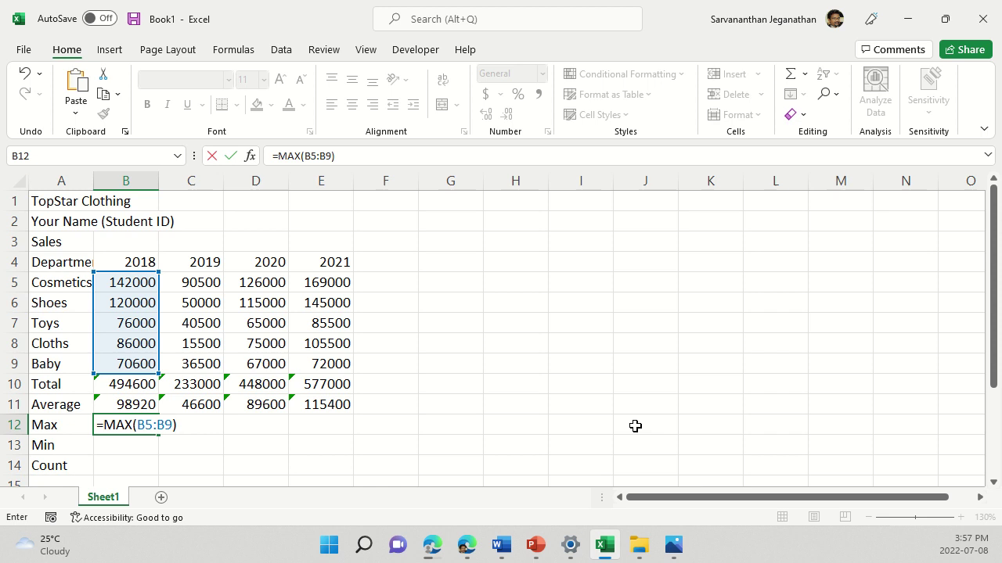
key(Return)
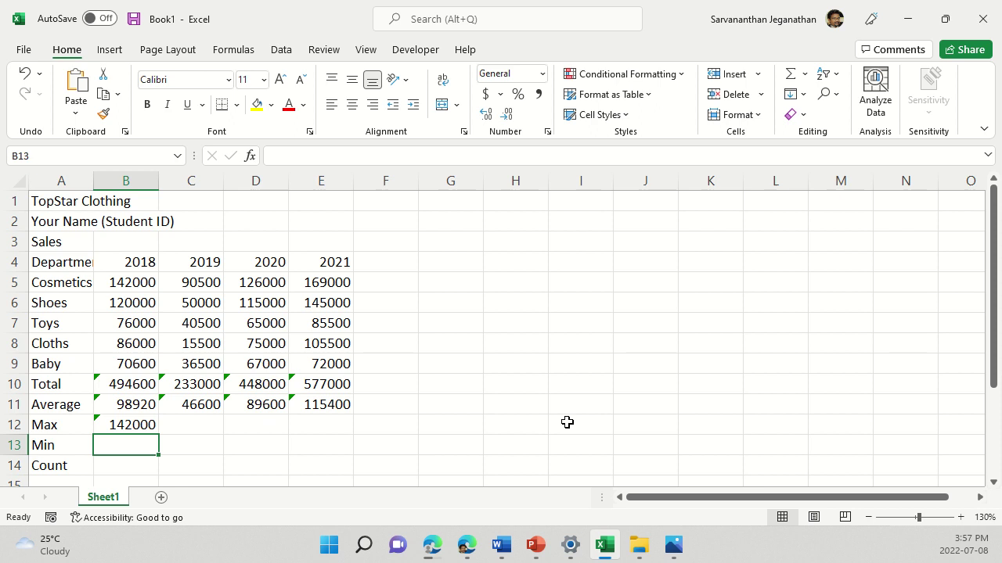
click(117, 418)
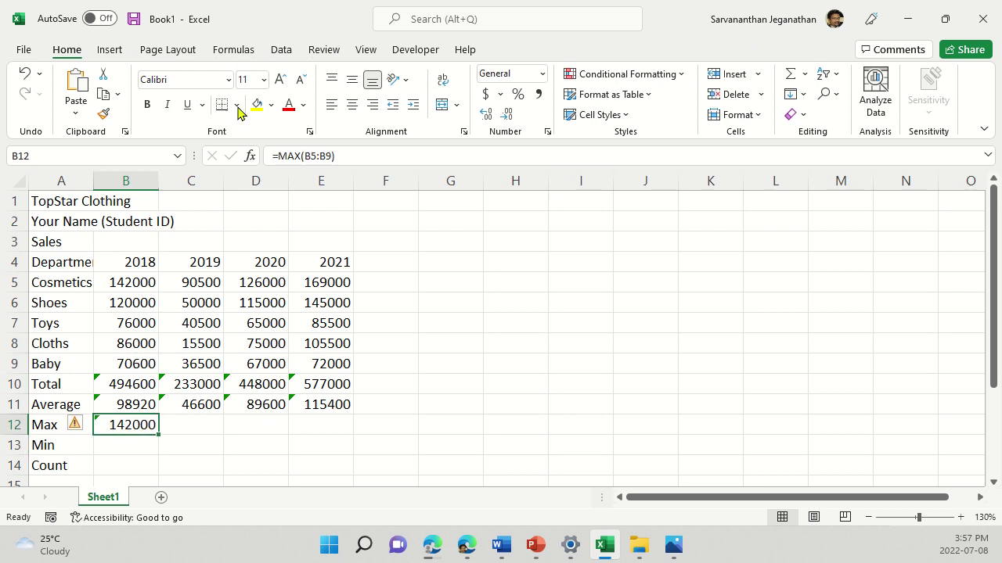
click(235, 51)
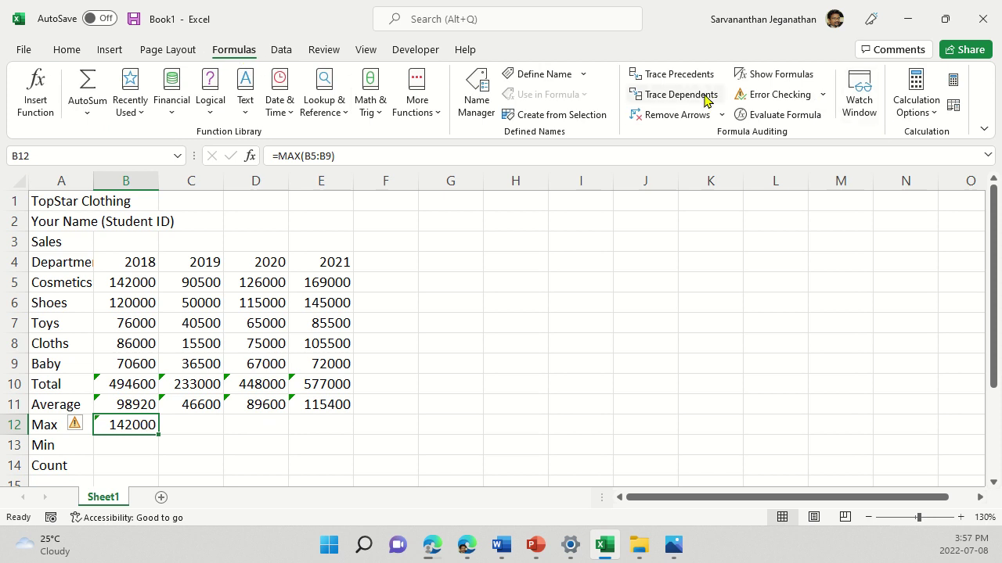
- Turn on Show Formulas and enter =MIN(B5:B9) in the 2018 Min cell B13
click(775, 74)
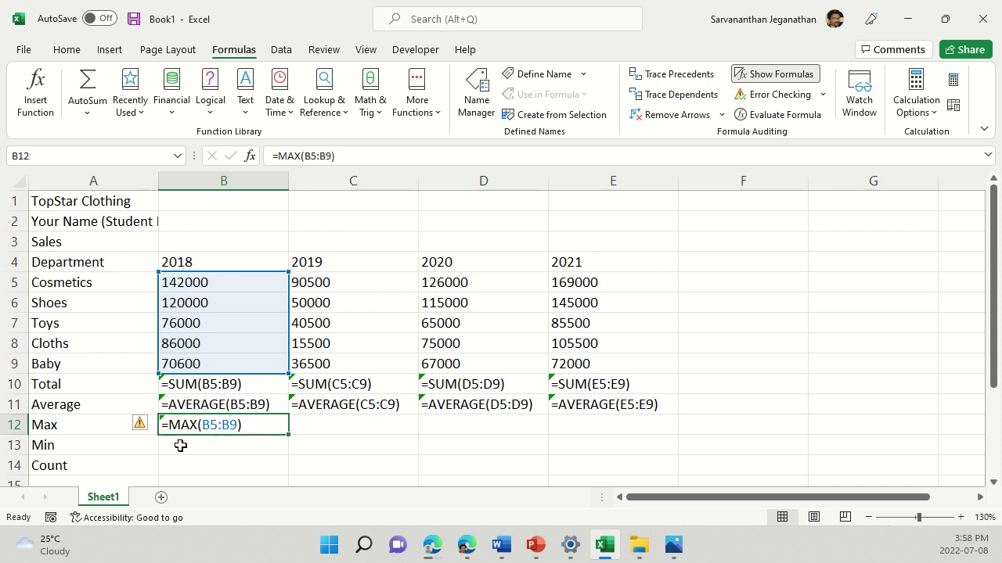
key(Return)
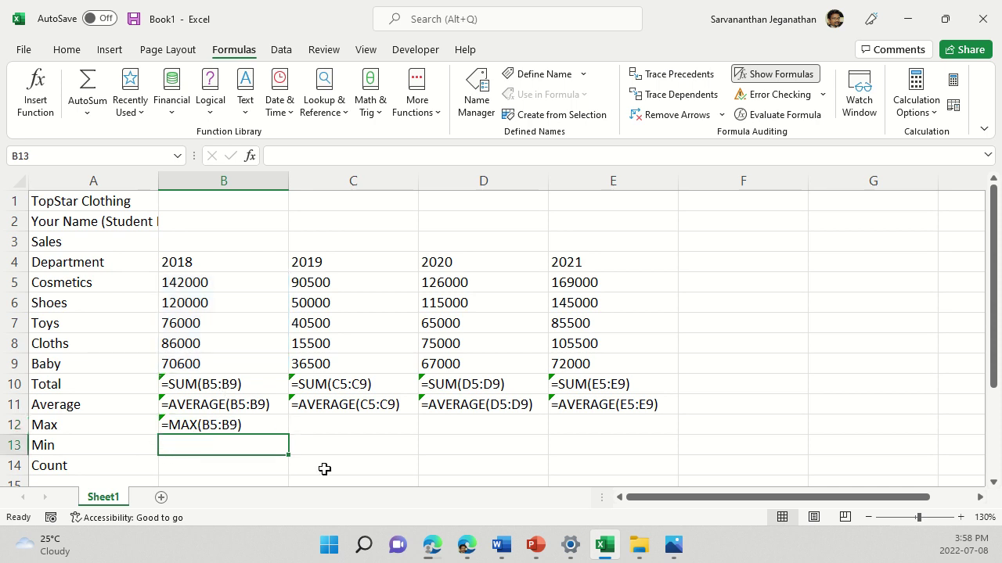
text(=Min)
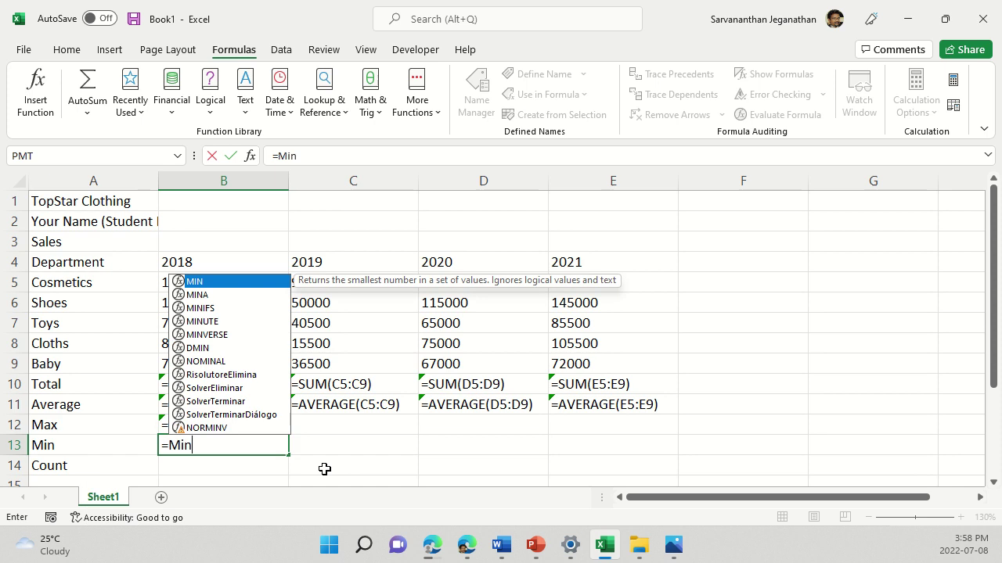
key(BackSpace)
key(BackSpace)
text(I)
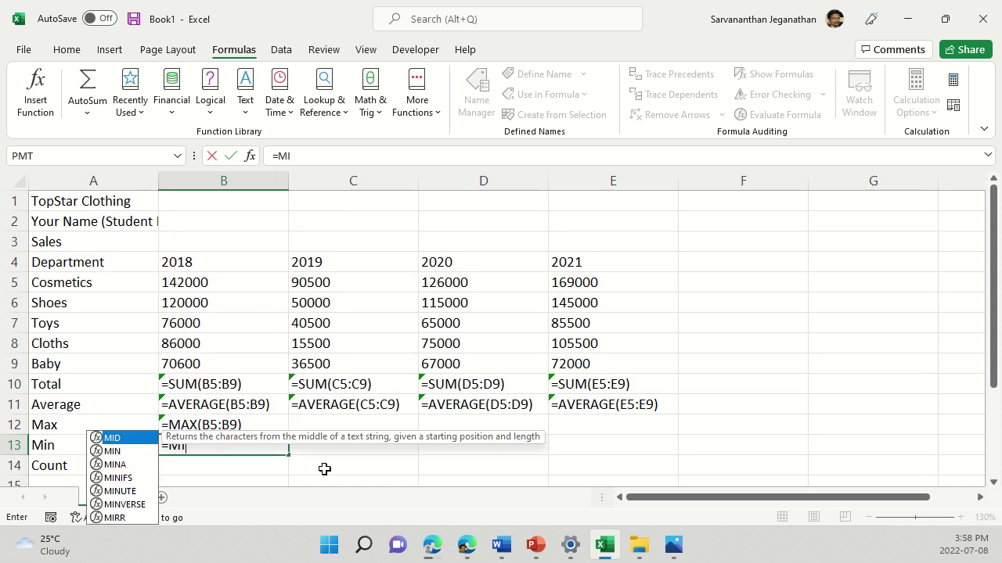
text(N)
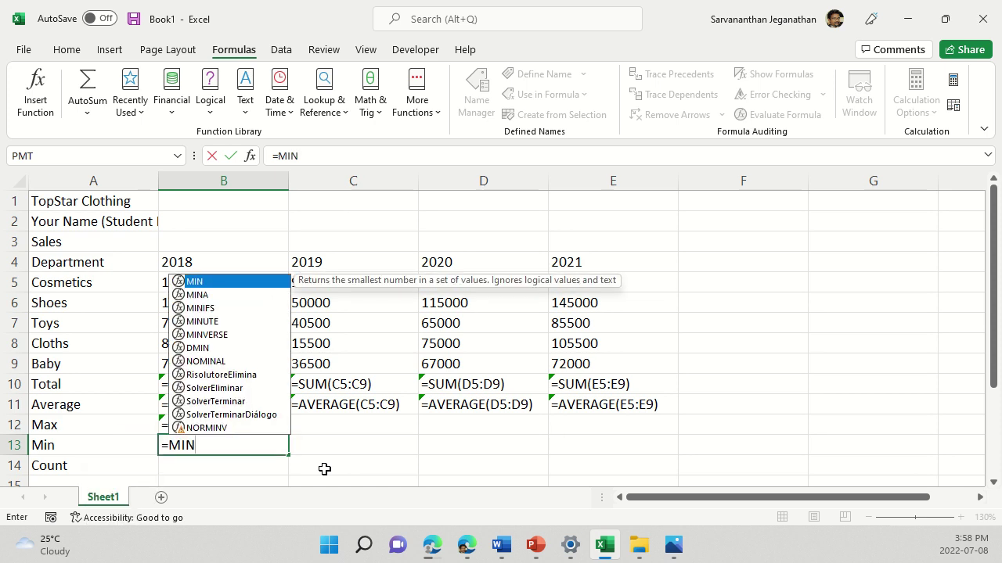
text(()
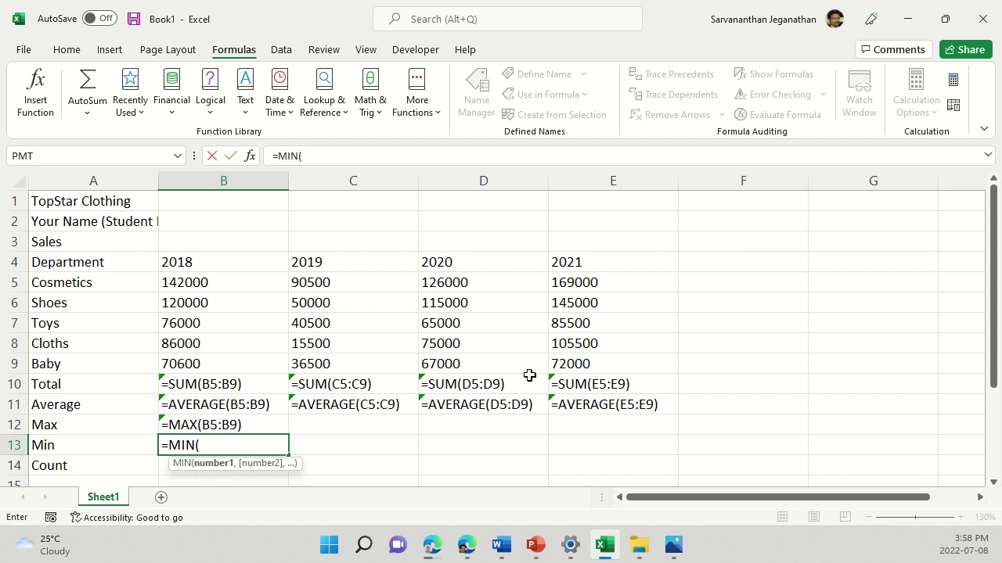
text(B5)
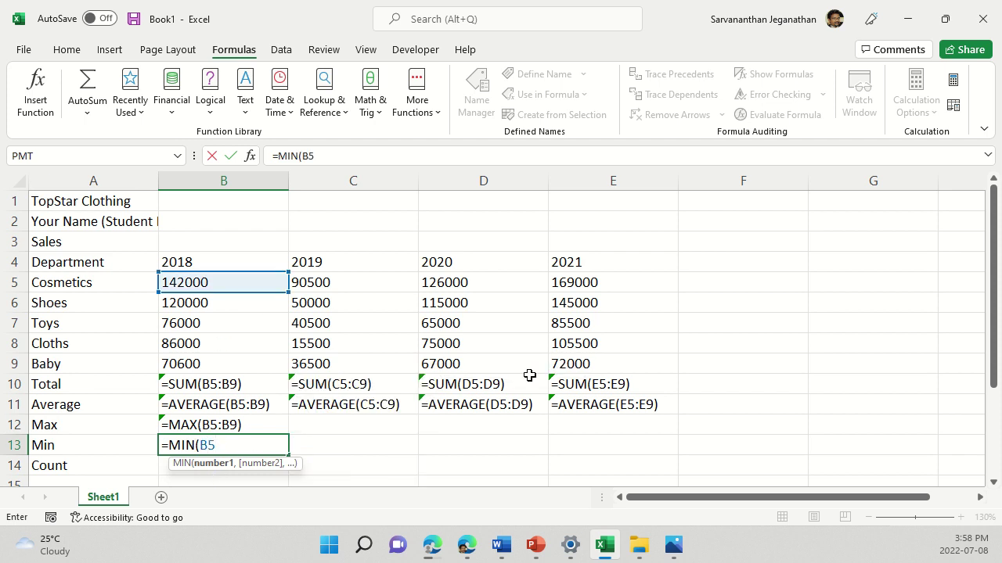
text(:B9)
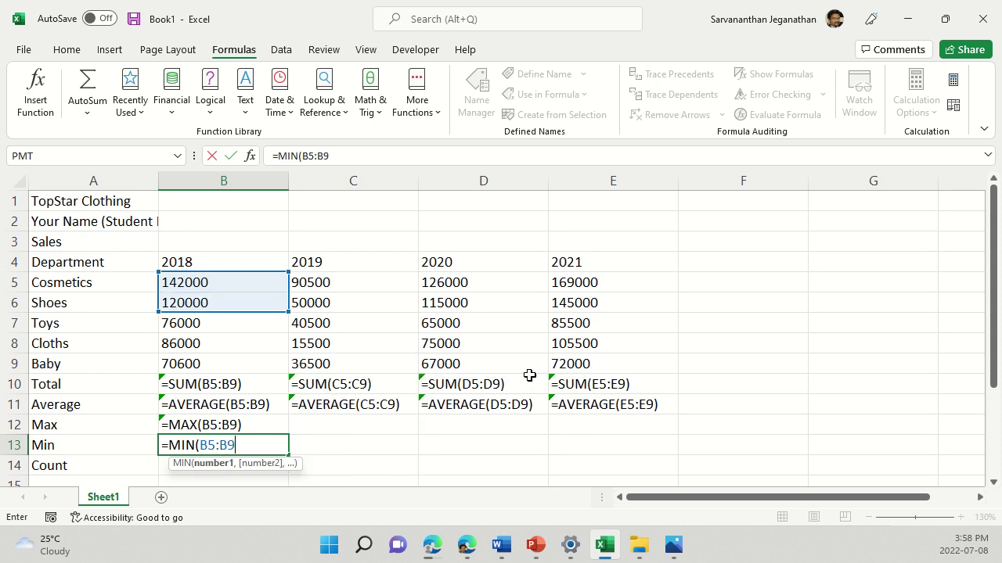
text())
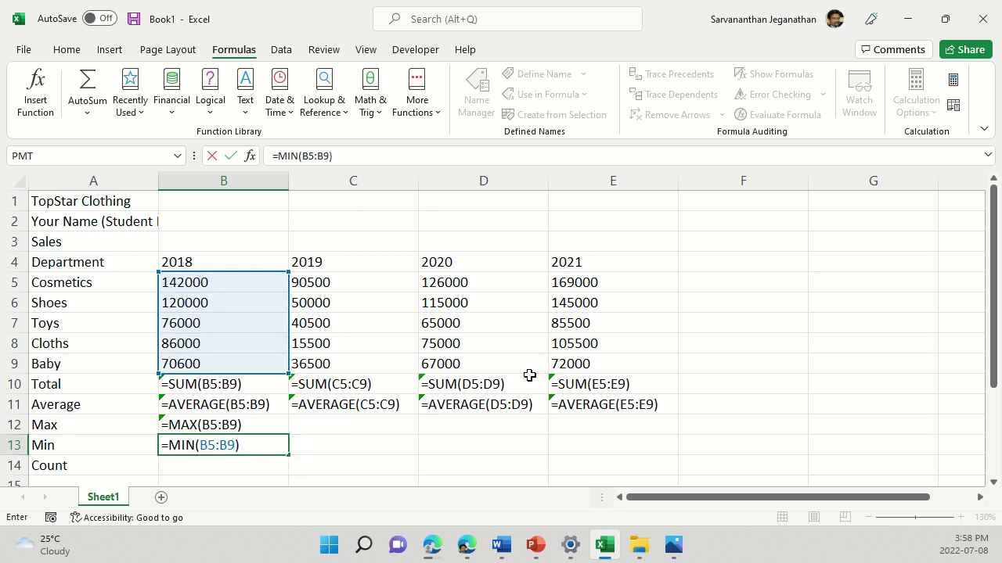
key(Return)
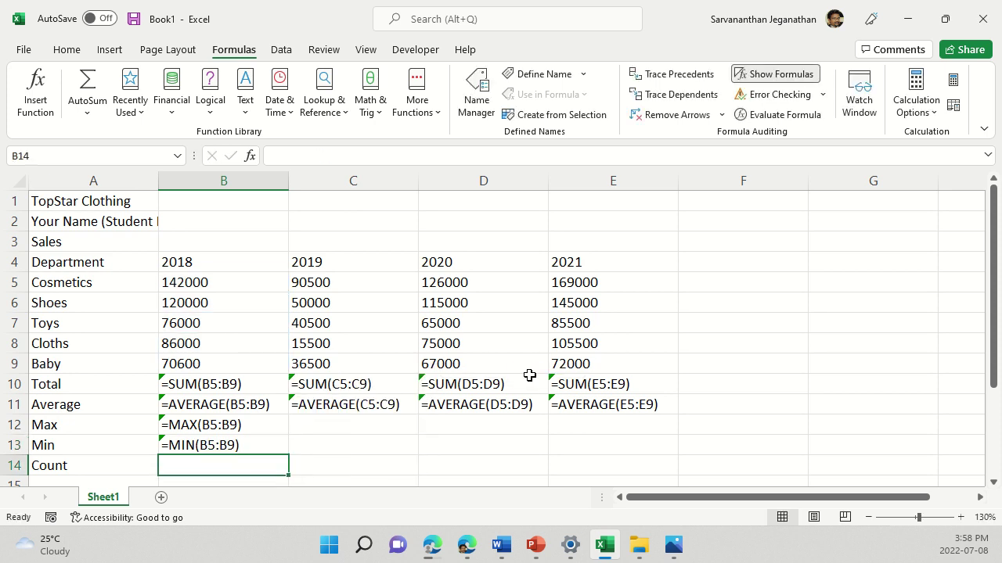
- Enter =COUNT(B5:B9) in the 2018 Count cell B14
text(=CO)
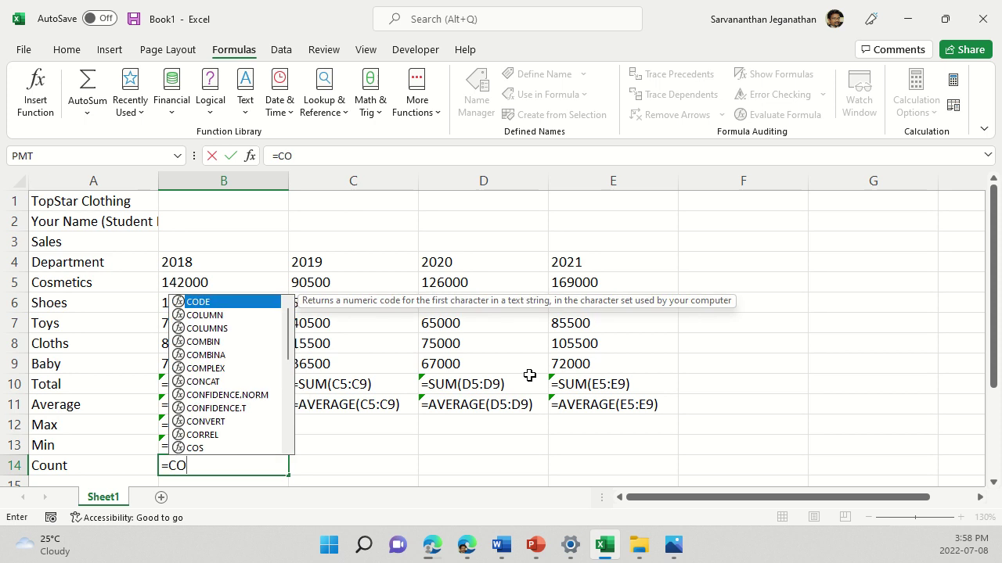
text(UNT)
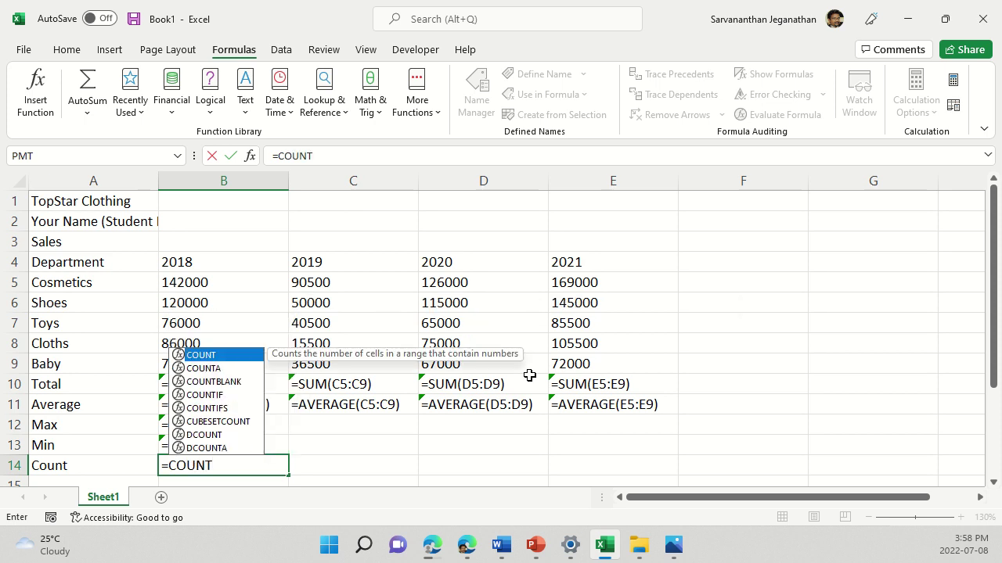
text((B6)
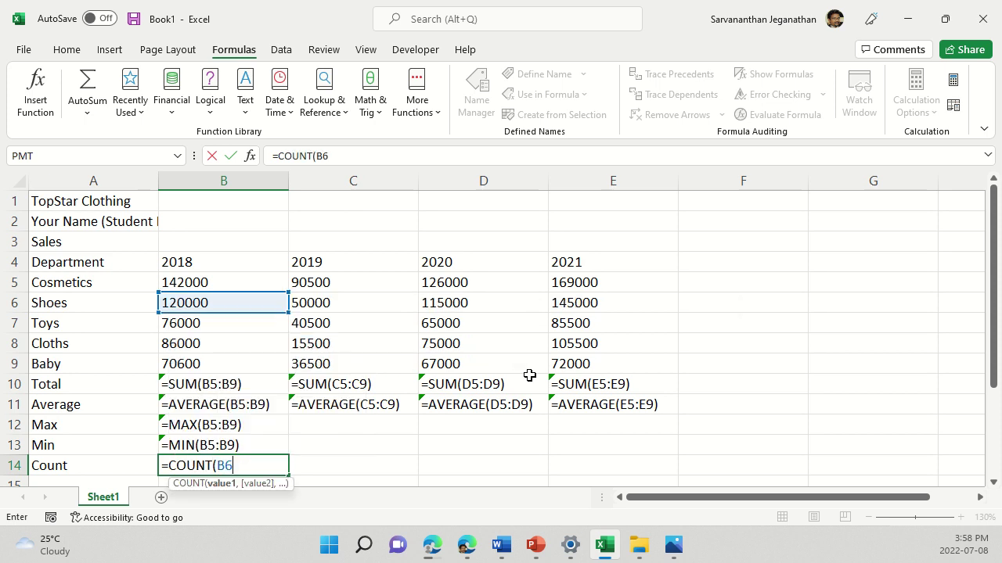
key(BackSpace)
text(5:B)
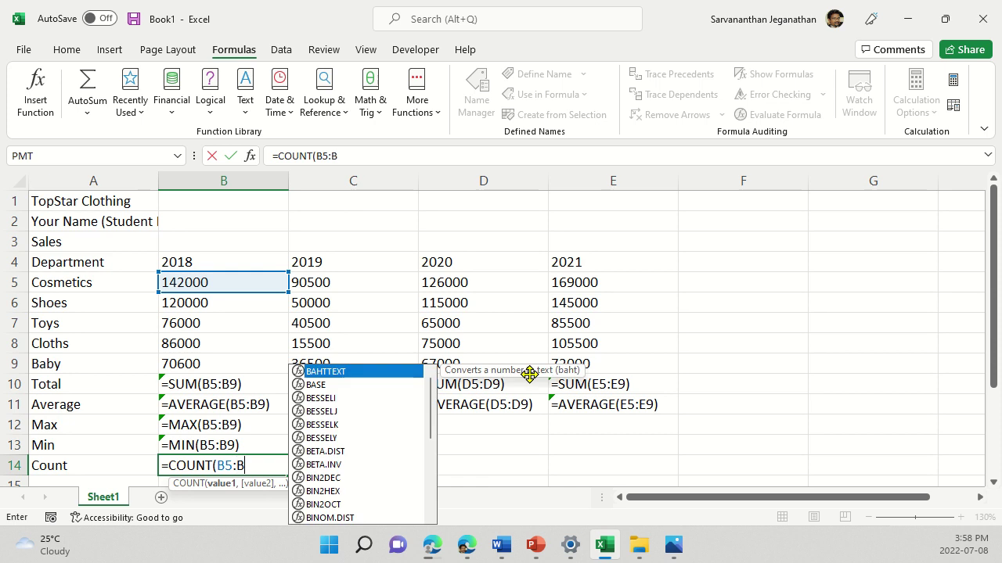
text(9))
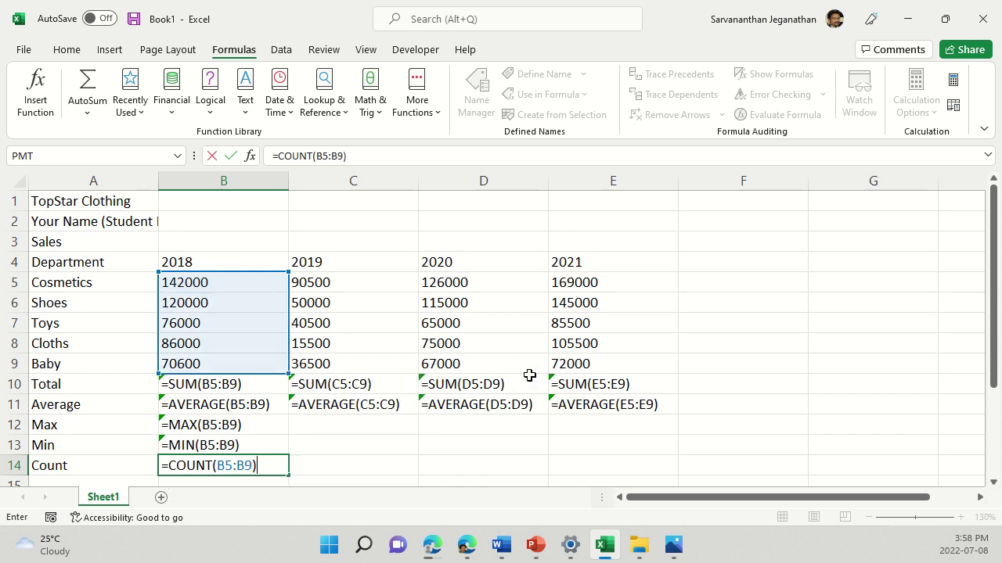
key(Return)
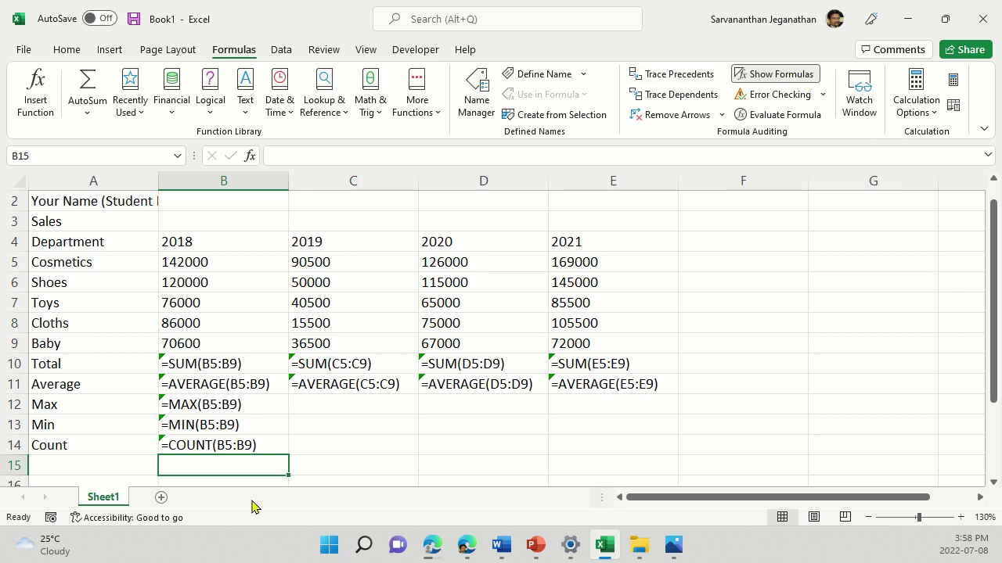
- Turn off Show Formulas and verify Max 142000 and Min 70600 against the 2018 figures
click(771, 76)
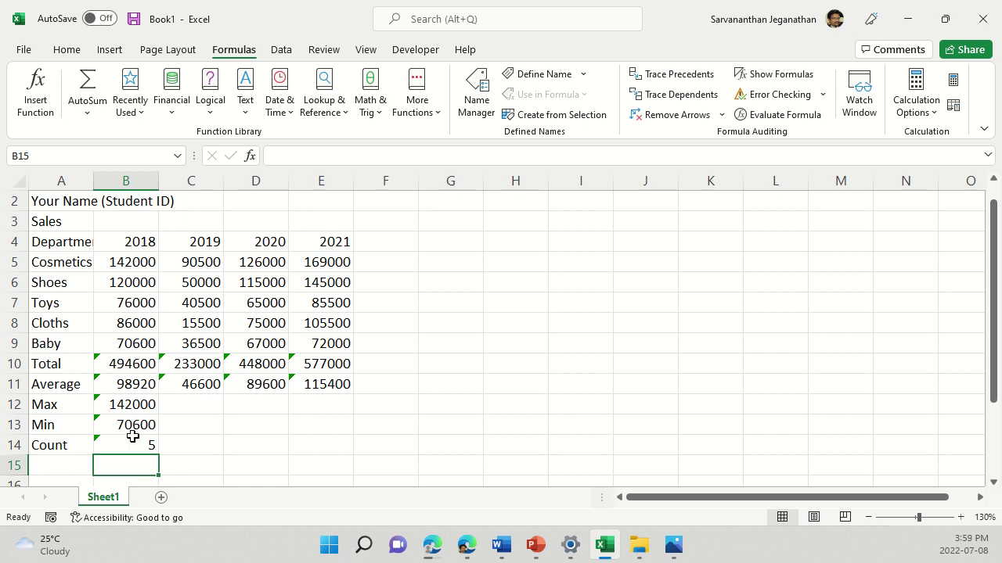
click(127, 406)
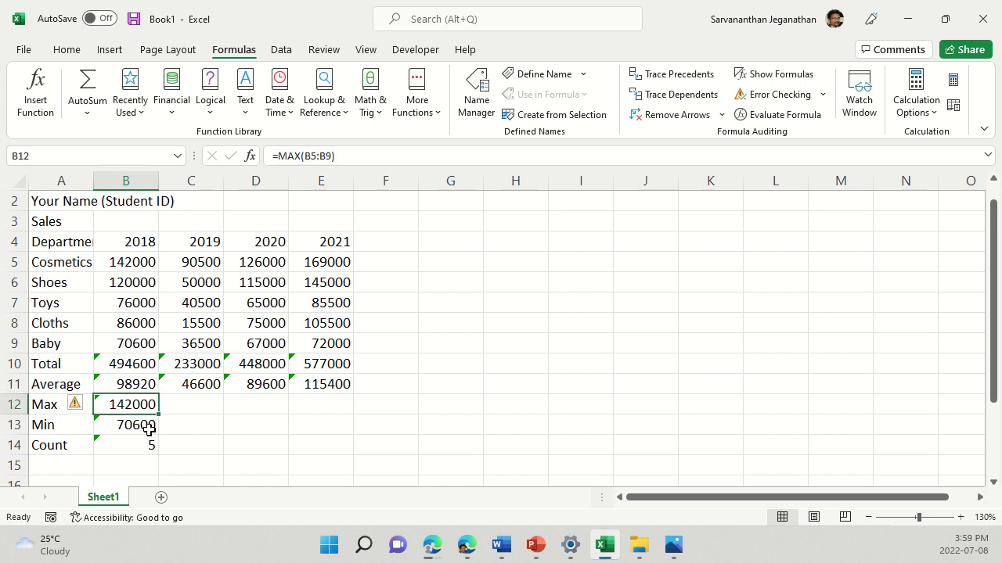
click(125, 262)
click(126, 423)
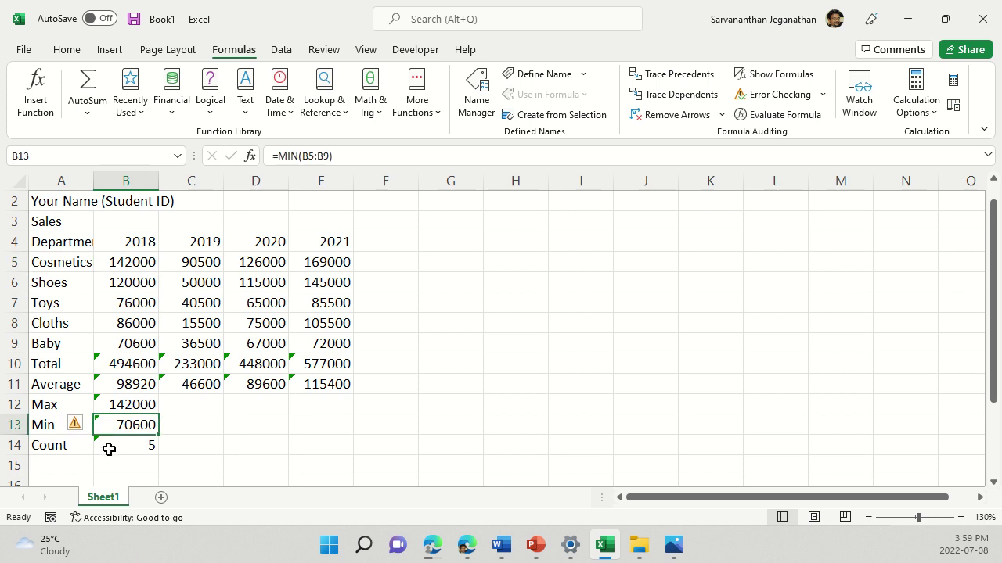
click(131, 347)
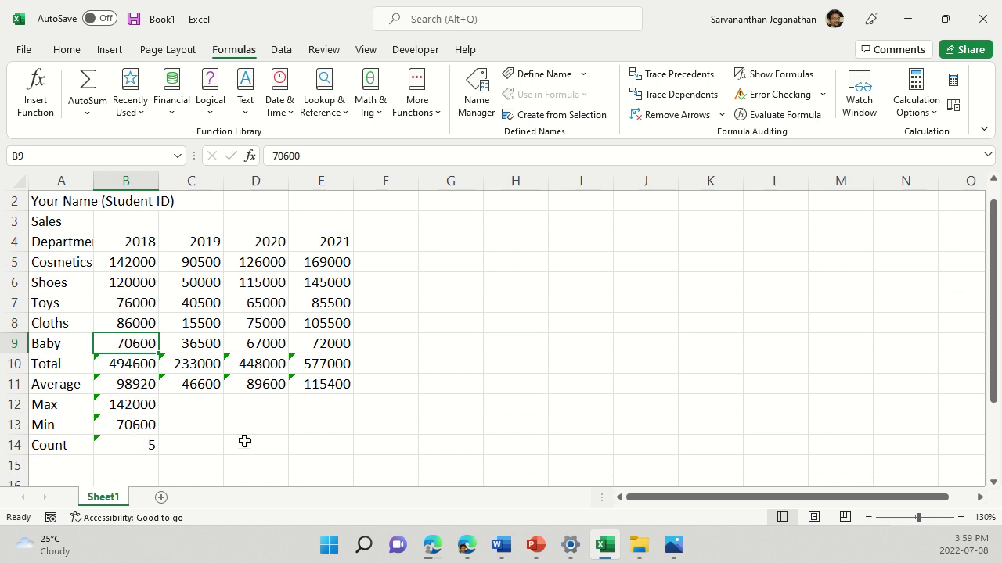
drag(129, 403, 134, 443)
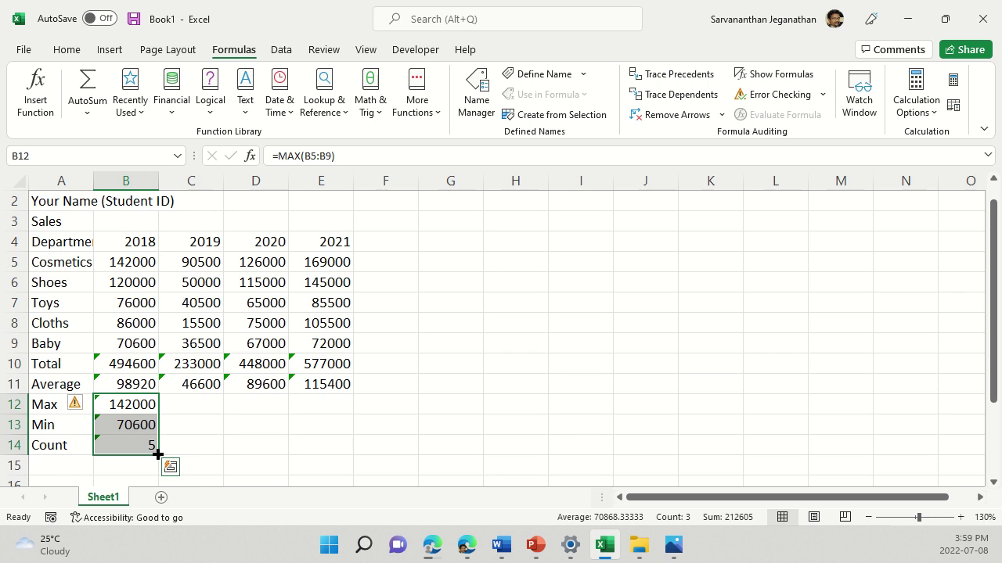
drag(158, 454, 359, 450)
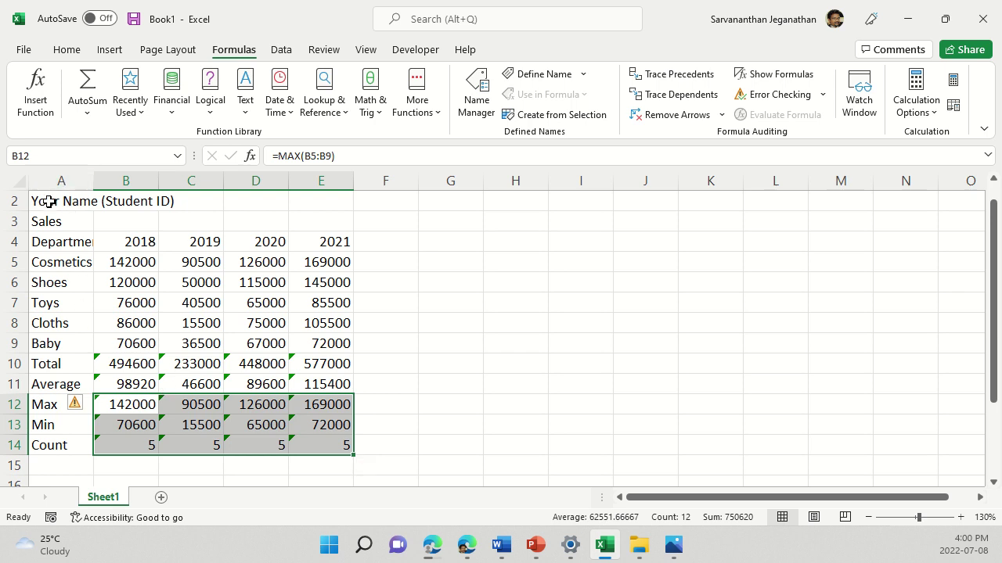
scroll(160, 317, up, 1)
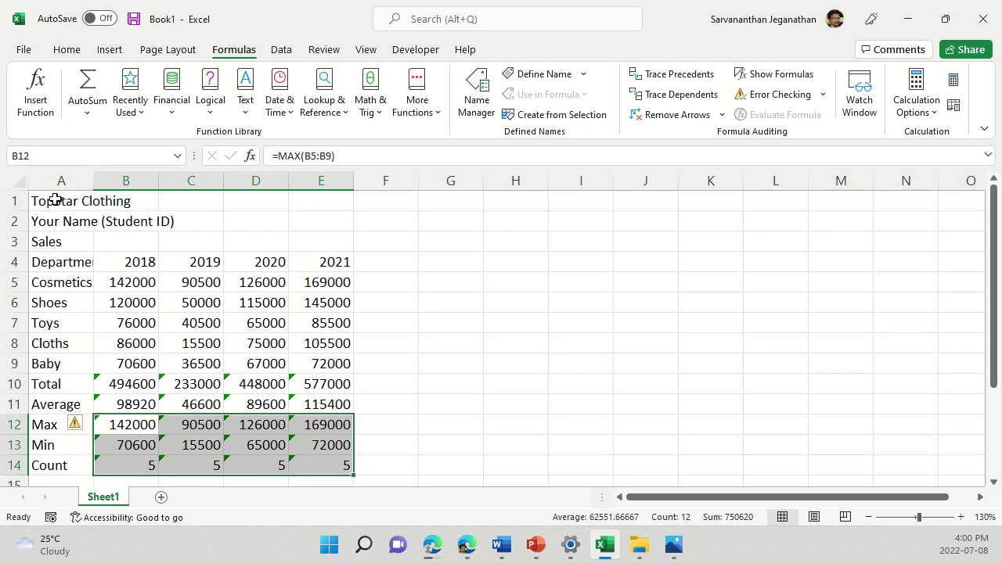
drag(52, 201, 338, 200)
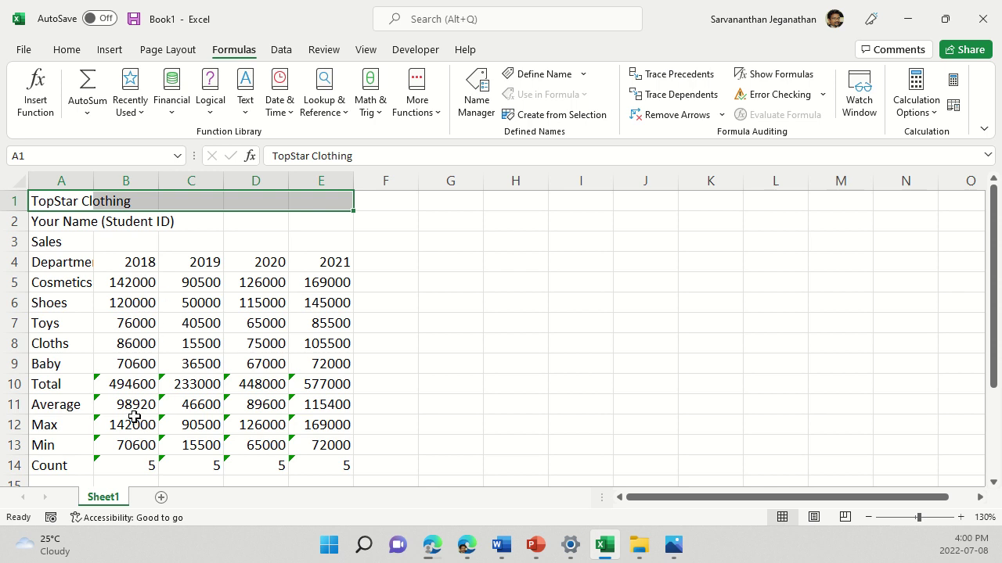
- Format totals B10:E10 as dollar accounting with zero decimals, e.g. $494,600 and $577,000
drag(124, 385, 329, 384)
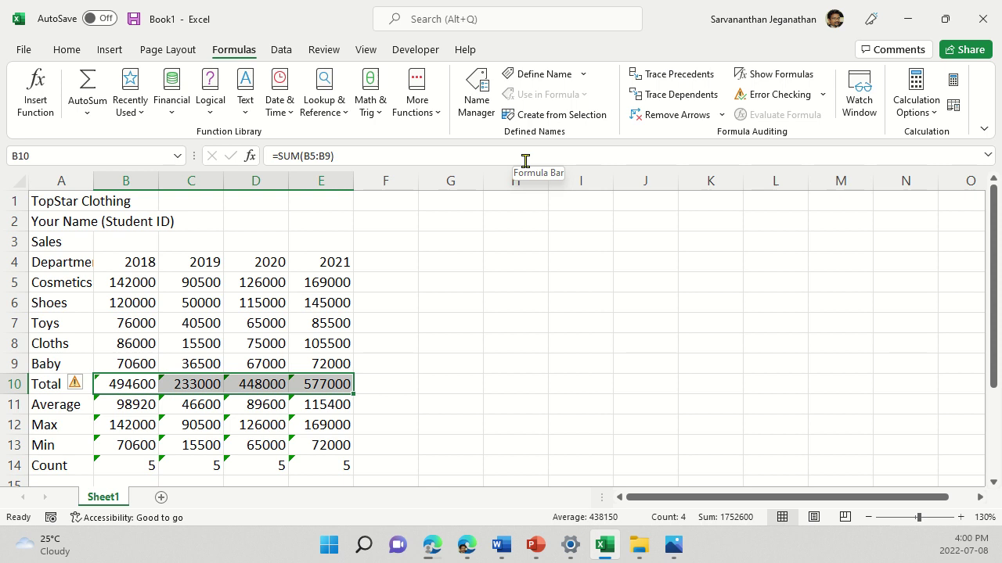
click(67, 51)
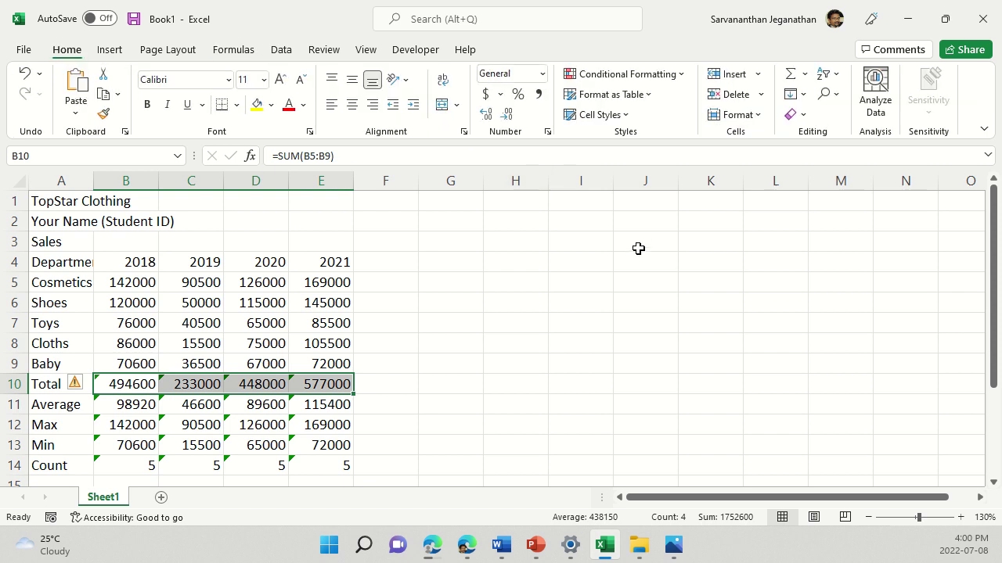
click(505, 383)
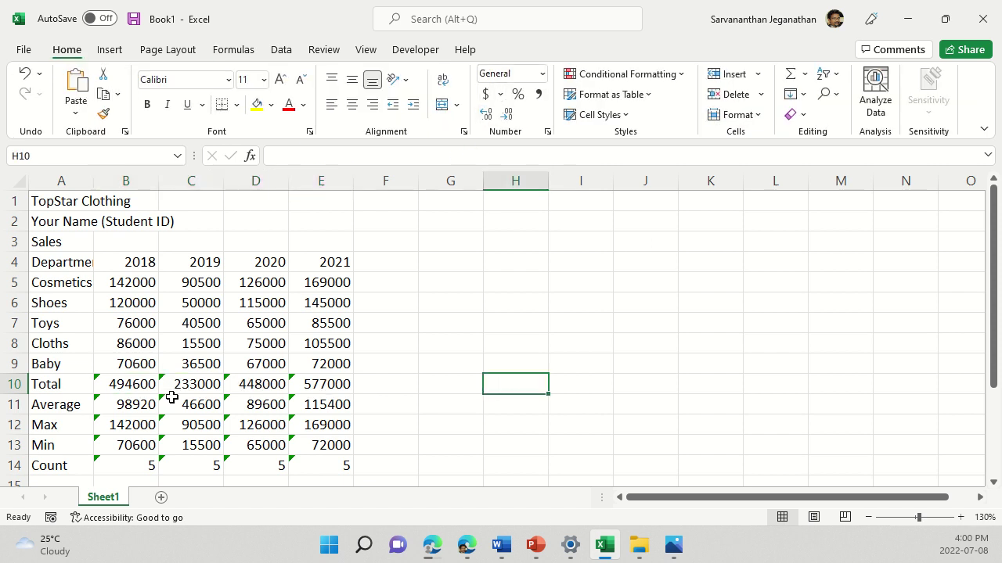
drag(112, 384, 345, 381)
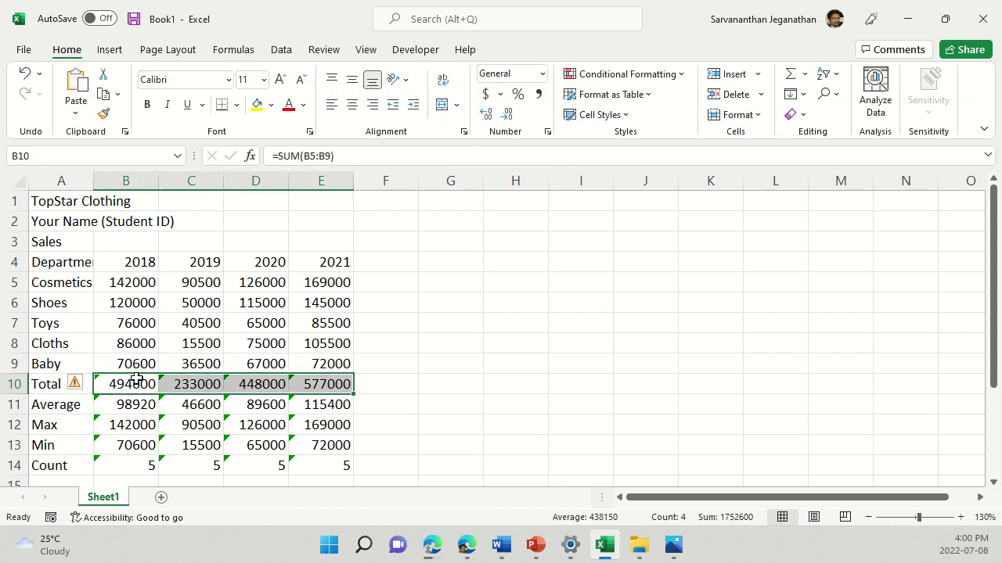
click(485, 94)
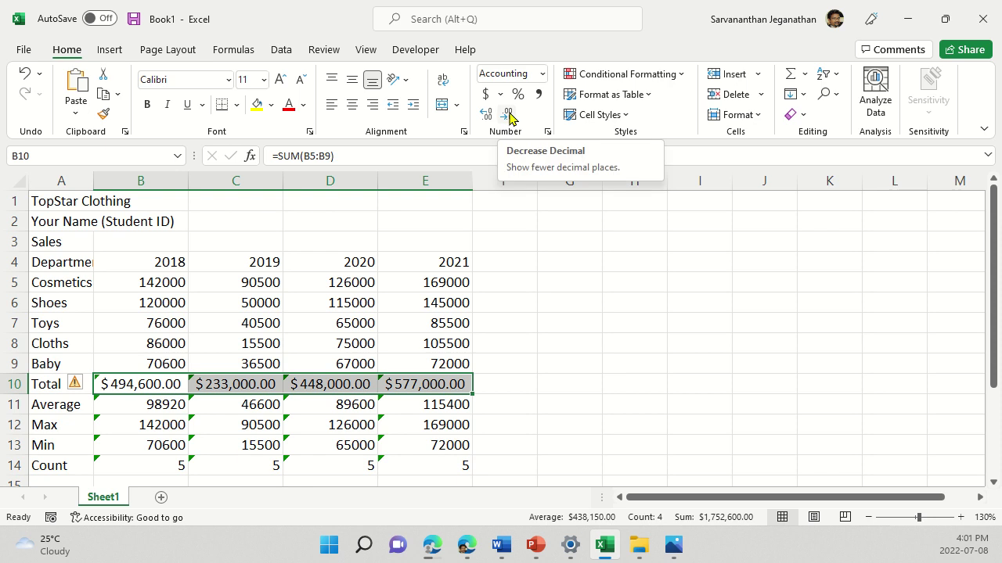
key(alt+shift+F10)
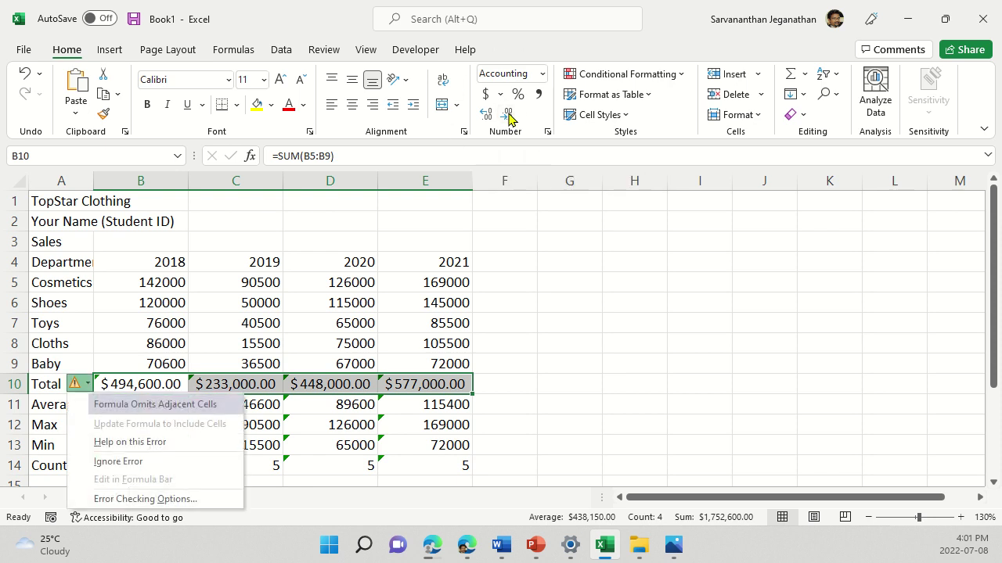
click(509, 117)
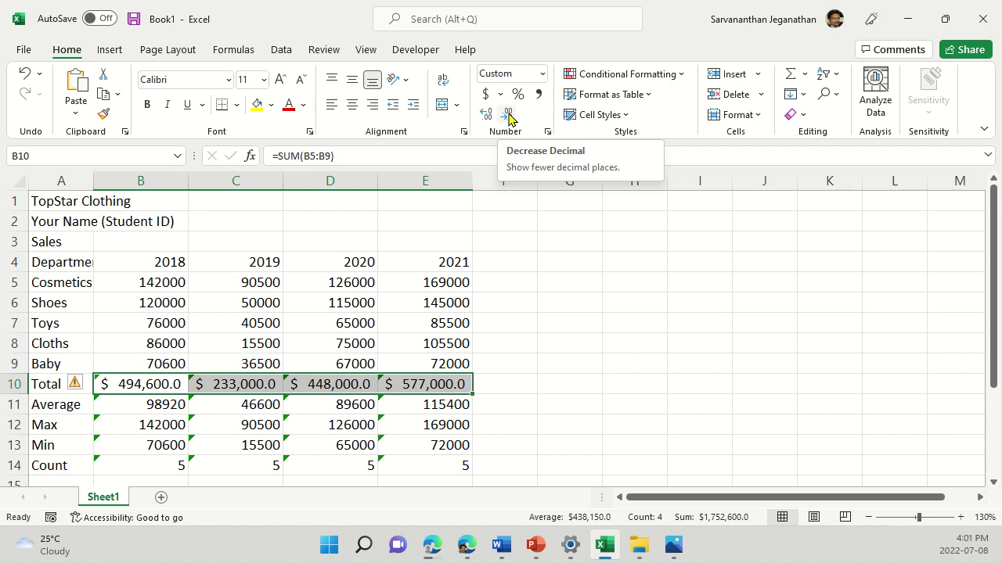
click(508, 117)
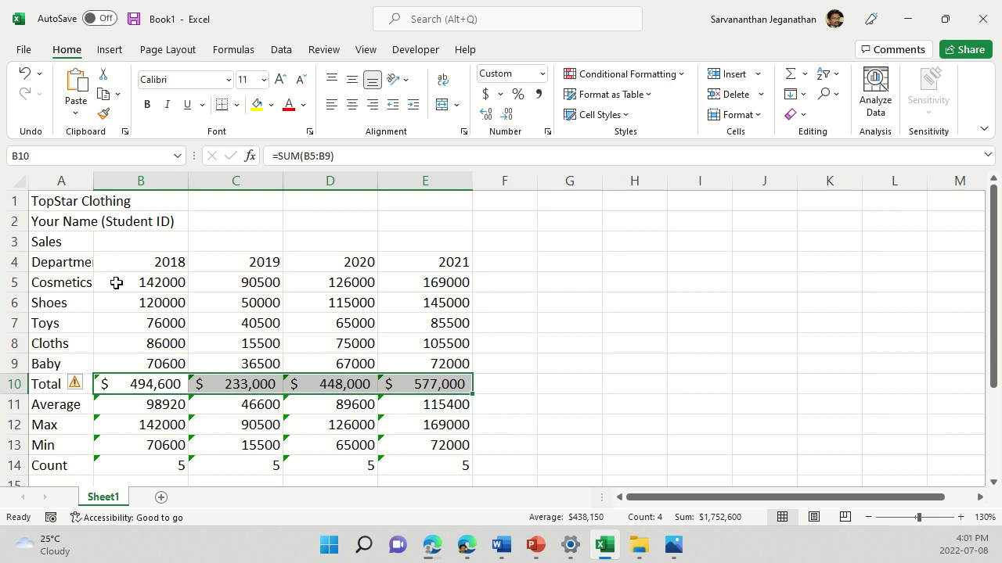
- Format Cosmetics B5:E5 as dollar accounting with zero decimals, e.g. $142,000 and $169,000
drag(116, 283, 425, 282)
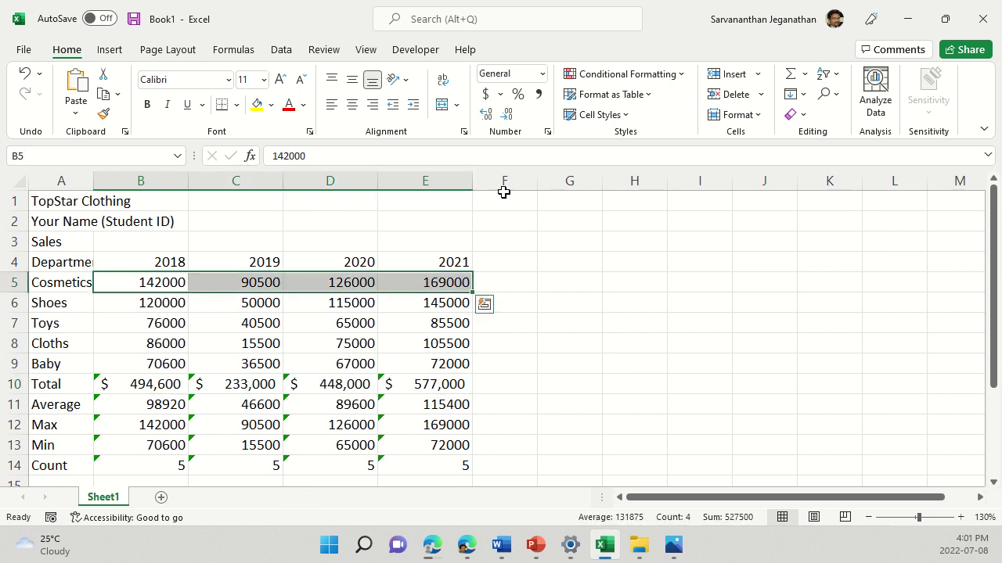
click(487, 94)
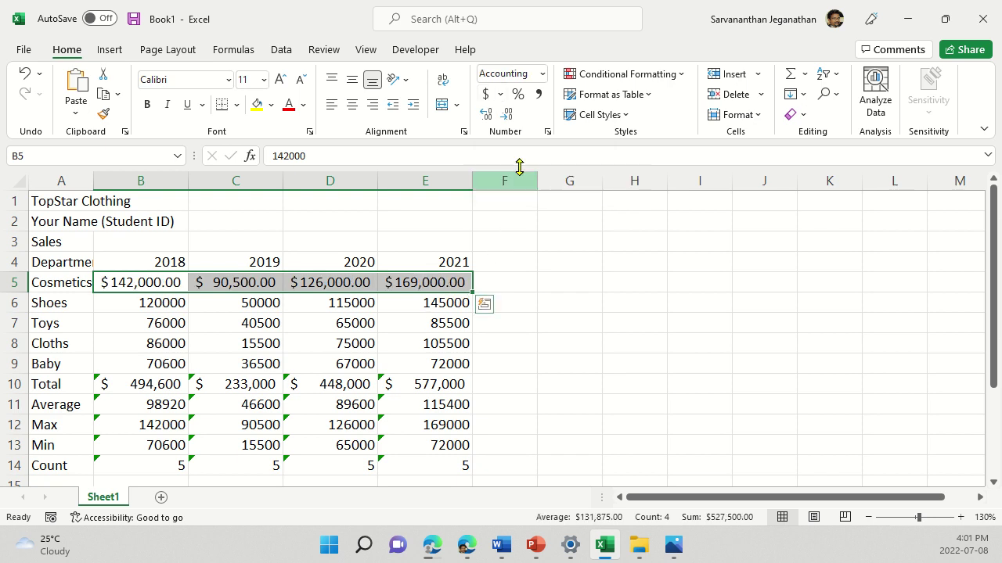
click(509, 114)
click(509, 114)
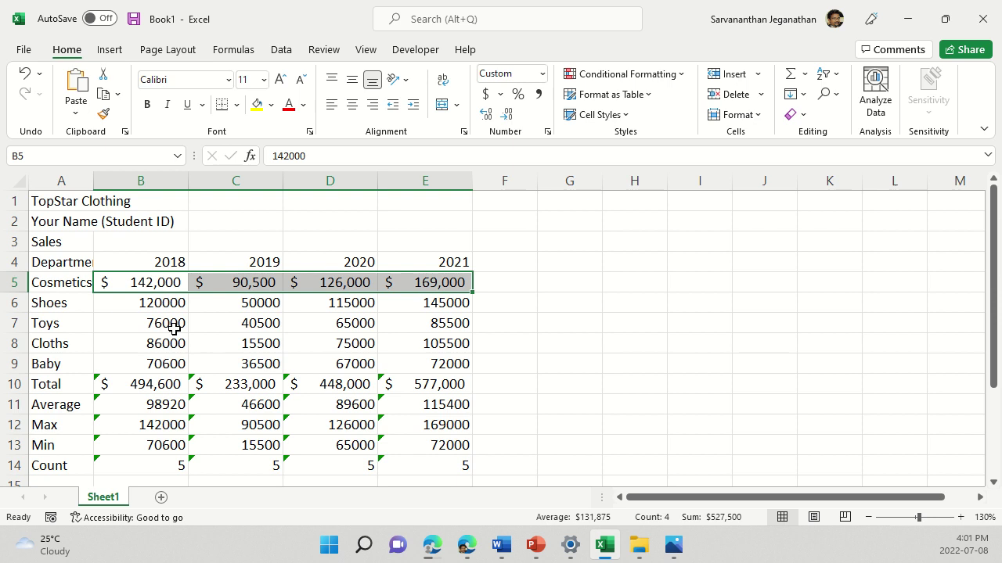
drag(118, 302, 405, 362)
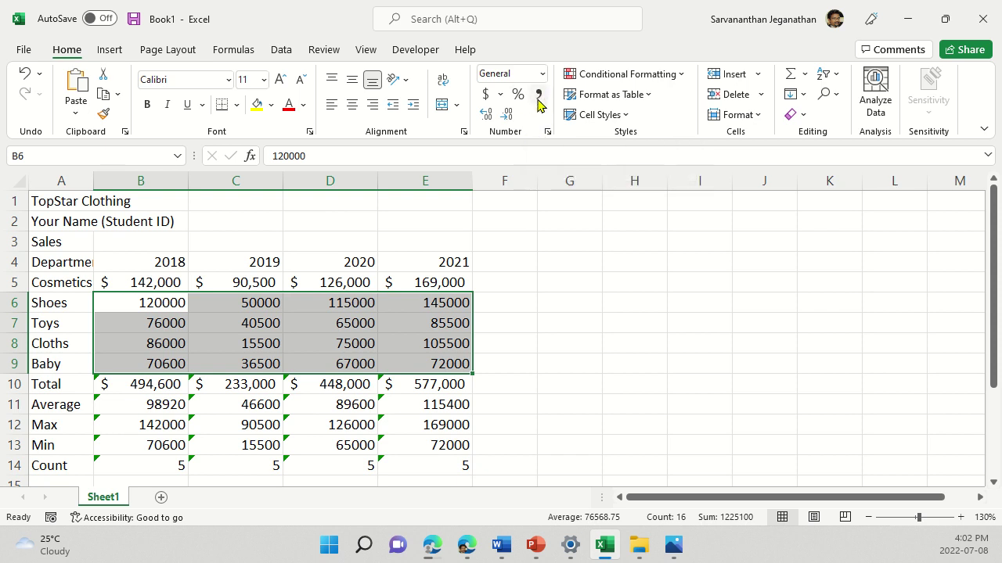
- Apply Comma Style with zero decimals to B6:E9, e.g. 120,000 and 105,500
click(538, 94)
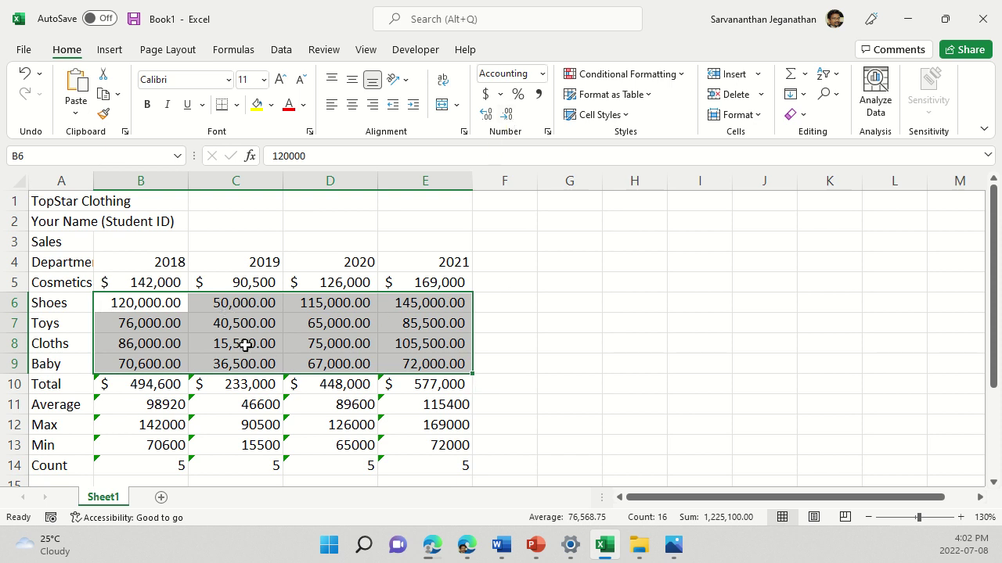
click(509, 116)
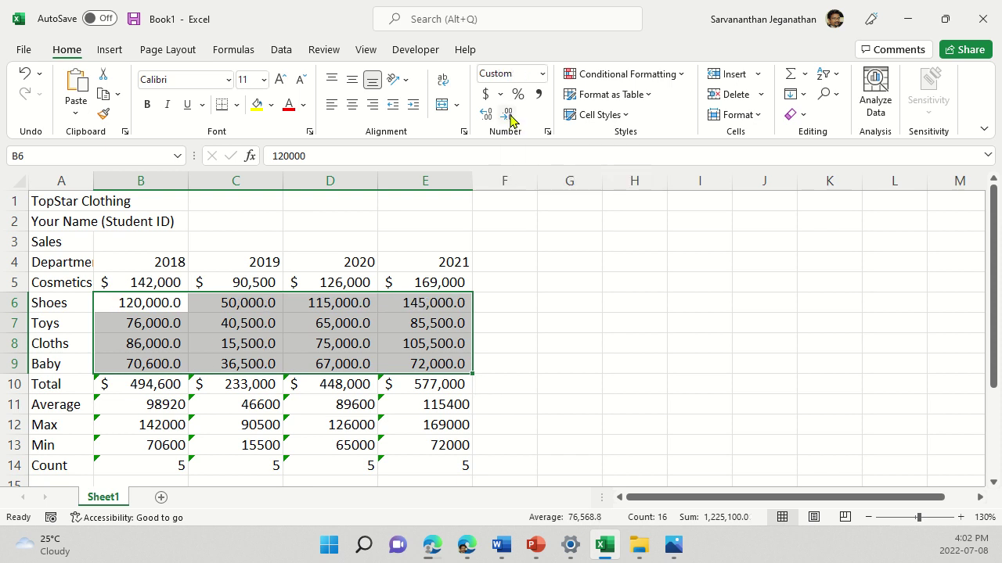
click(508, 116)
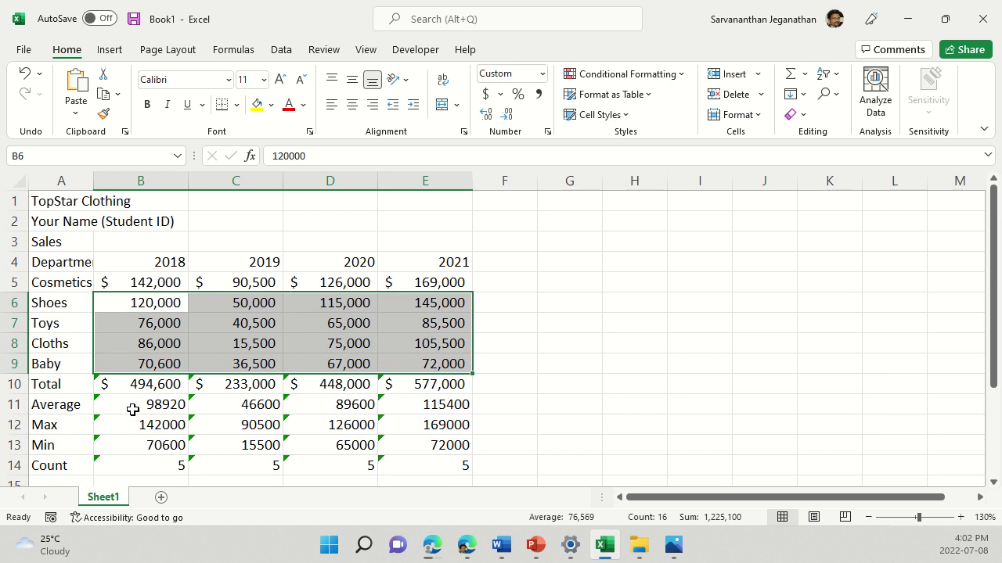
drag(130, 407, 435, 461)
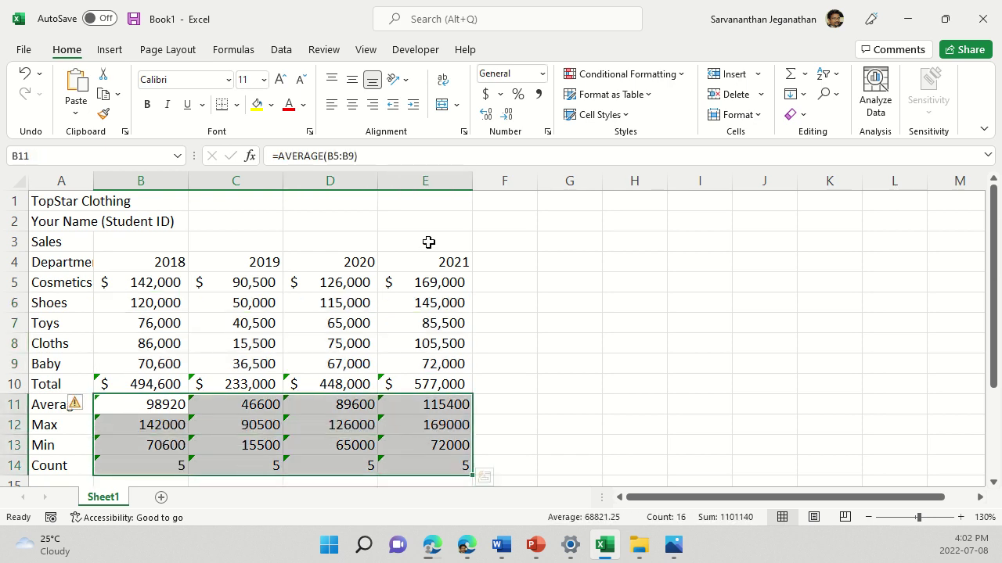
- Apply Comma Style with zero decimals to summary rows B11:E14, e.g. 98,920 and 142,000
click(538, 95)
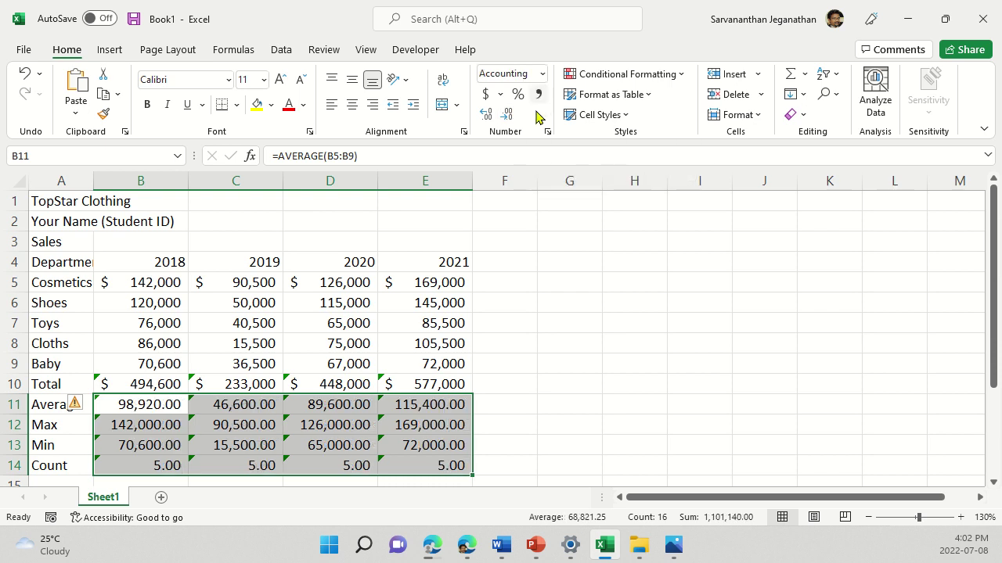
click(505, 115)
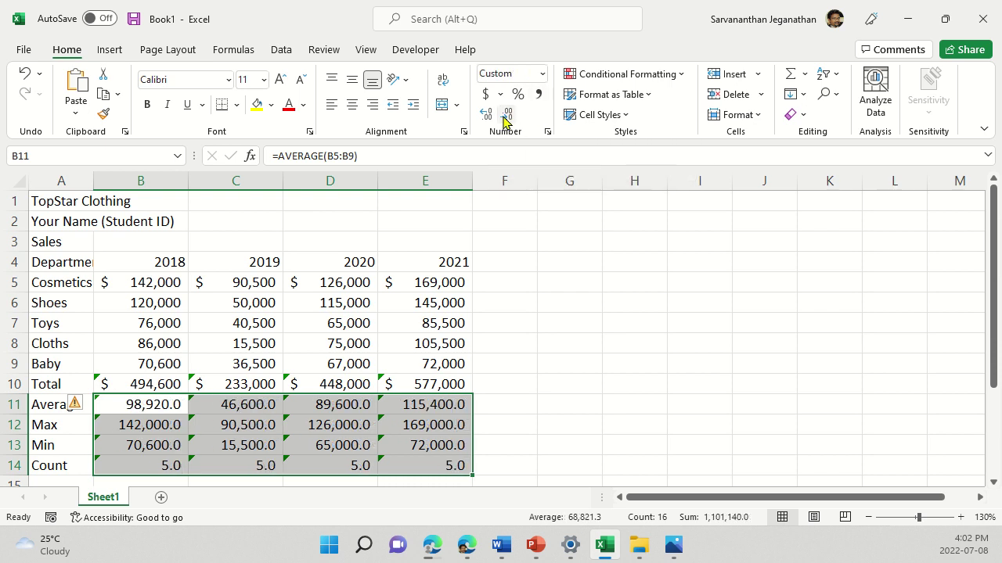
click(505, 116)
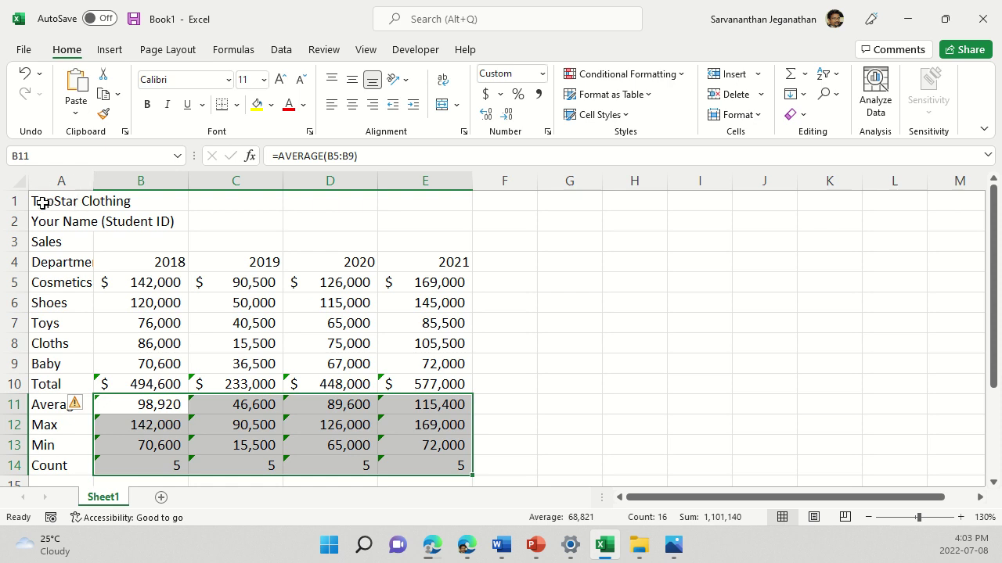
- Apply the Heading 1 cell style to the TopStar Clothing title across A1:E1
drag(38, 201, 439, 199)
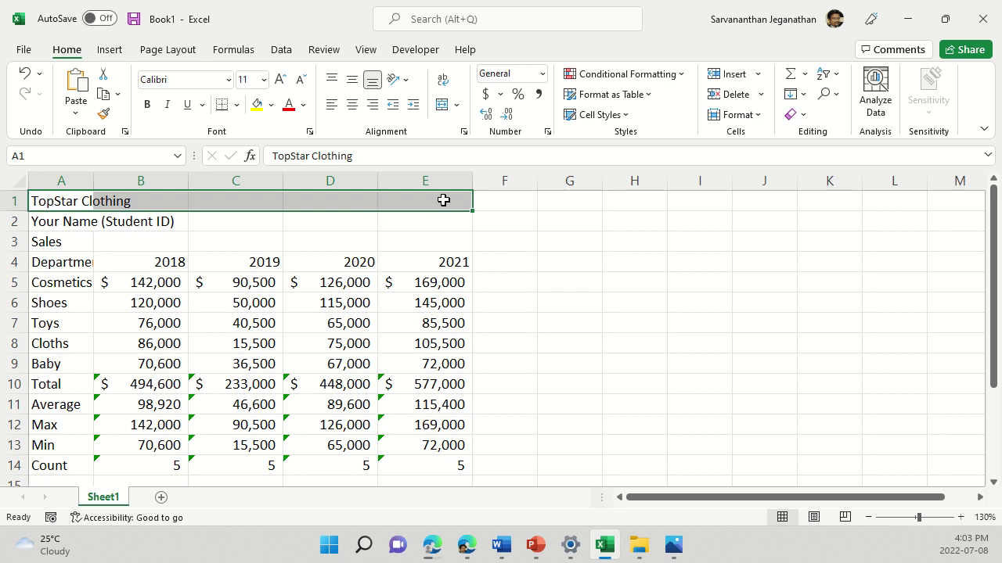
click(627, 120)
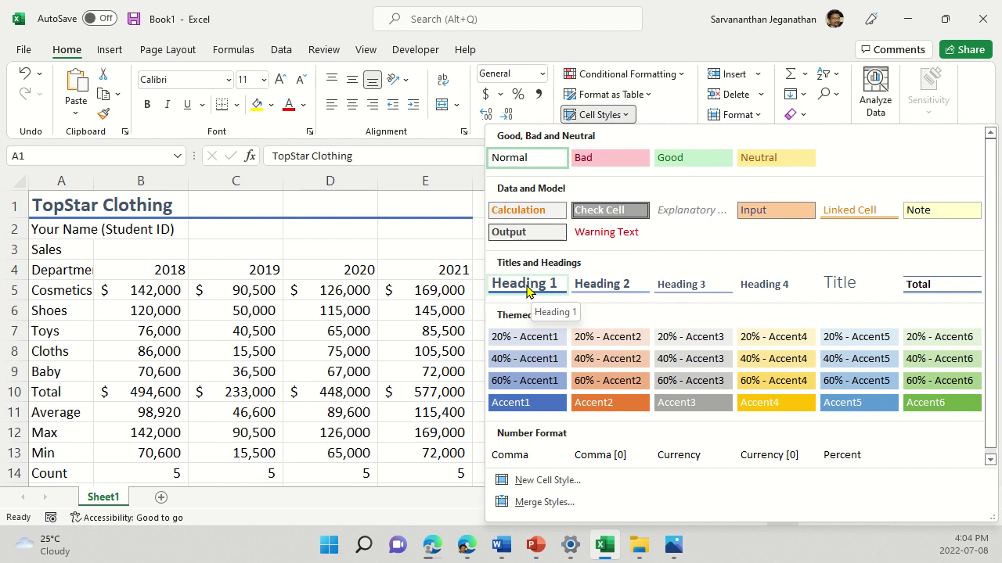
click(527, 290)
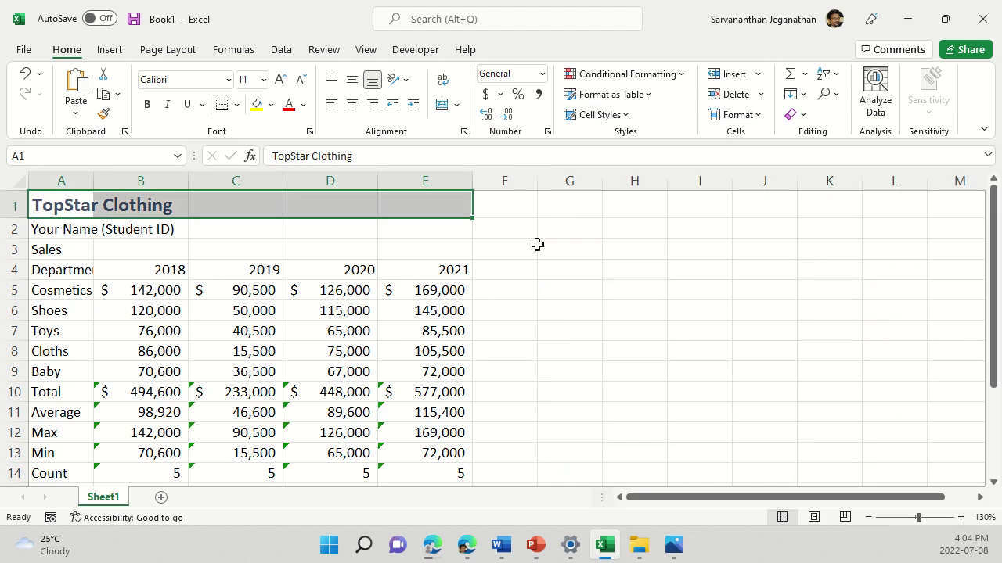
click(619, 115)
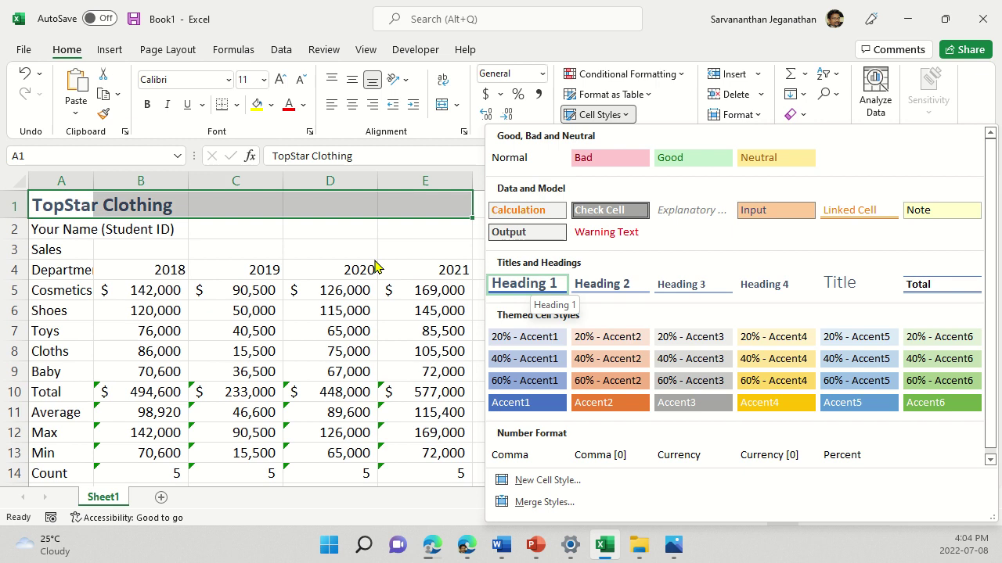
click(524, 285)
click(331, 232)
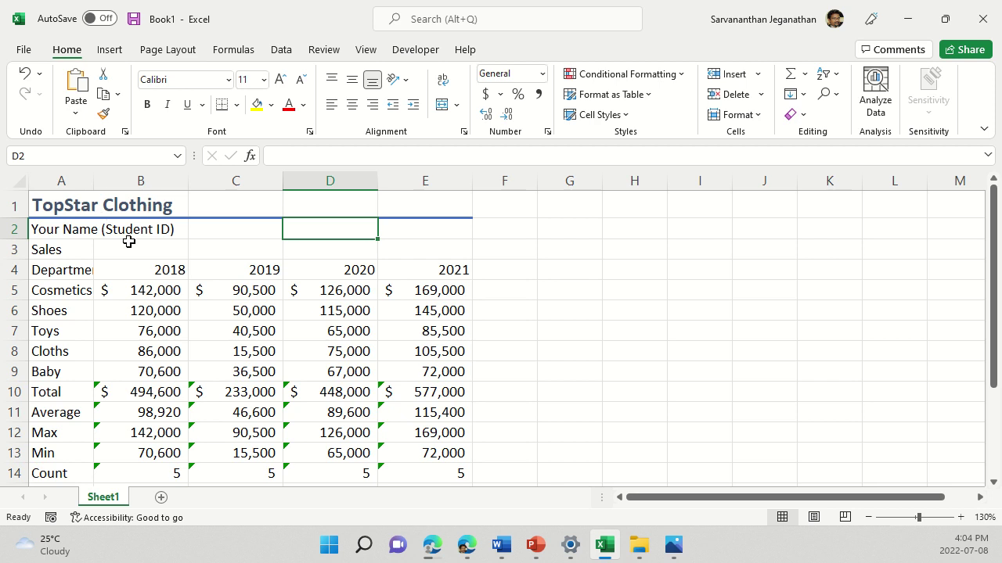
- Reapply the Heading 1 cell style to the title row A1:E1
drag(38, 201, 429, 201)
click(621, 116)
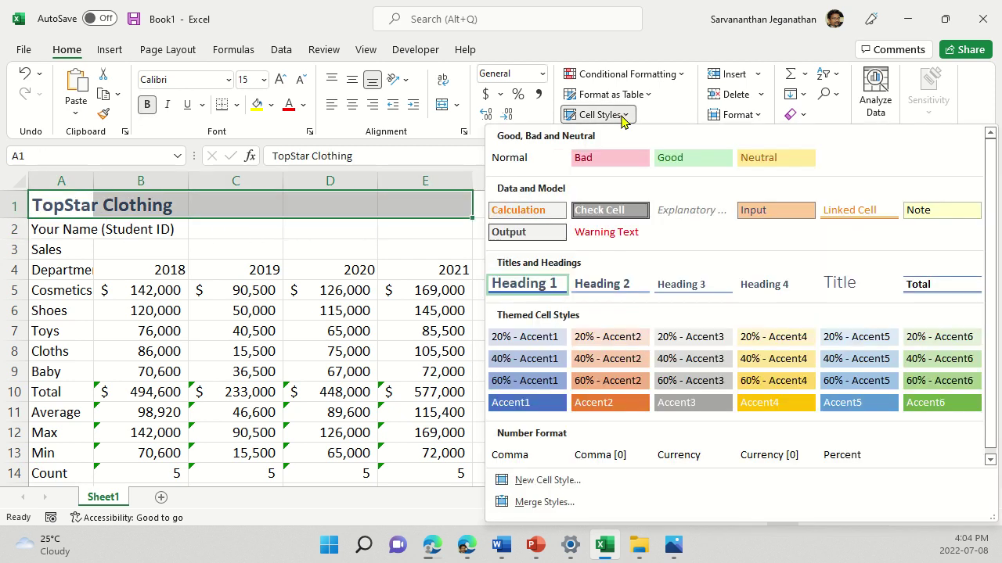
click(524, 284)
click(212, 245)
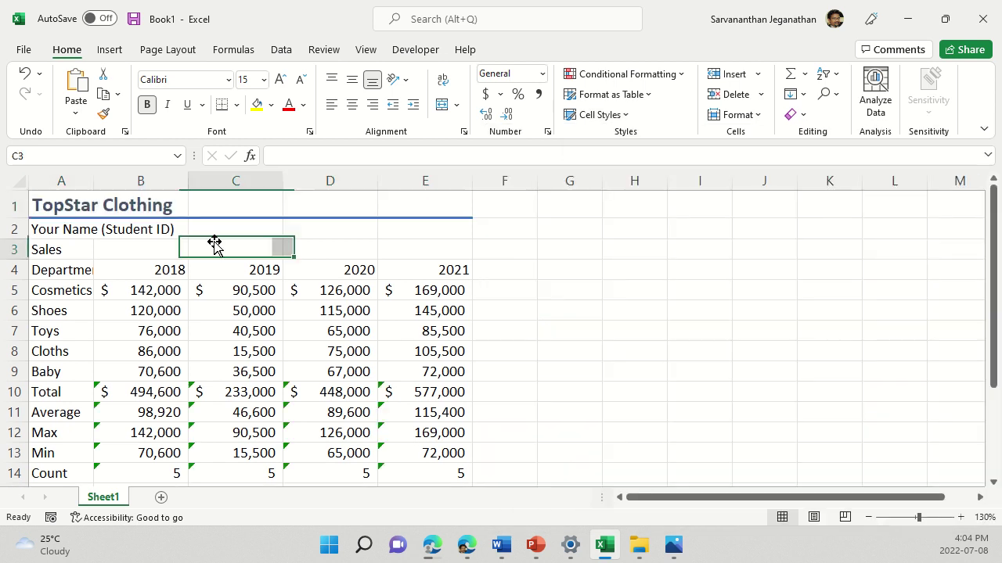
- Merge and centre the TopStar Clothing title across A1:E1 with Merge & Center
drag(62, 210, 453, 206)
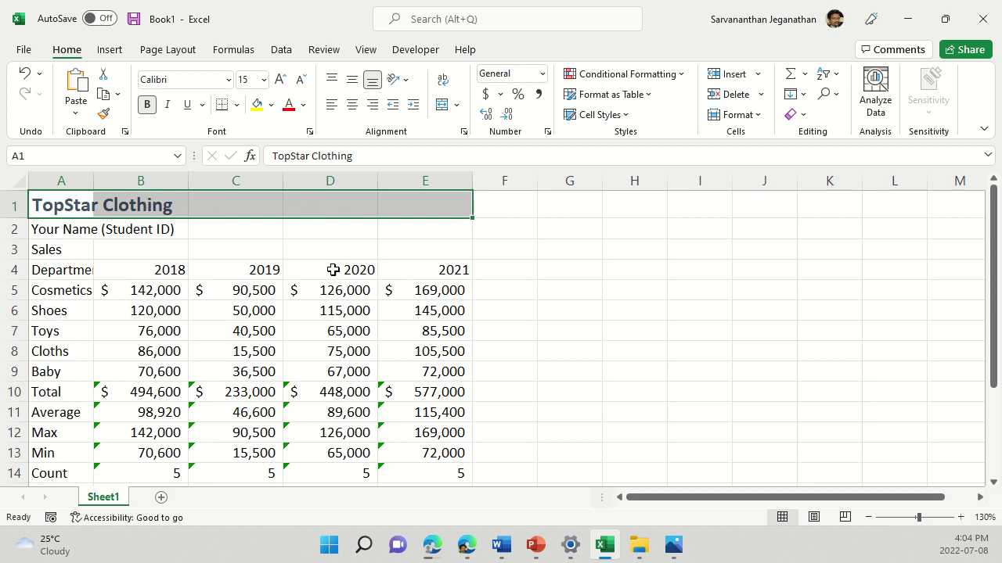
click(50, 206)
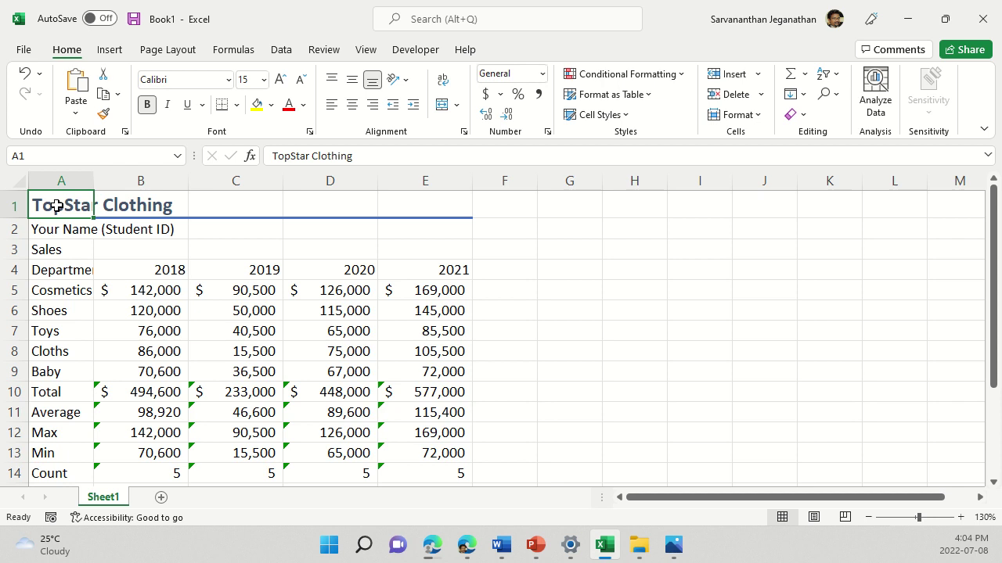
drag(56, 206, 421, 206)
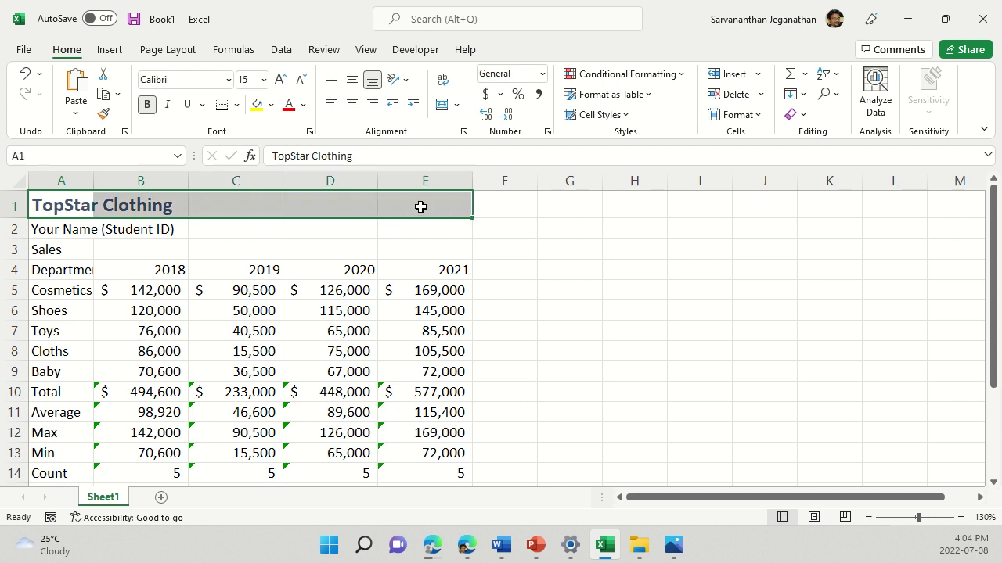
click(457, 105)
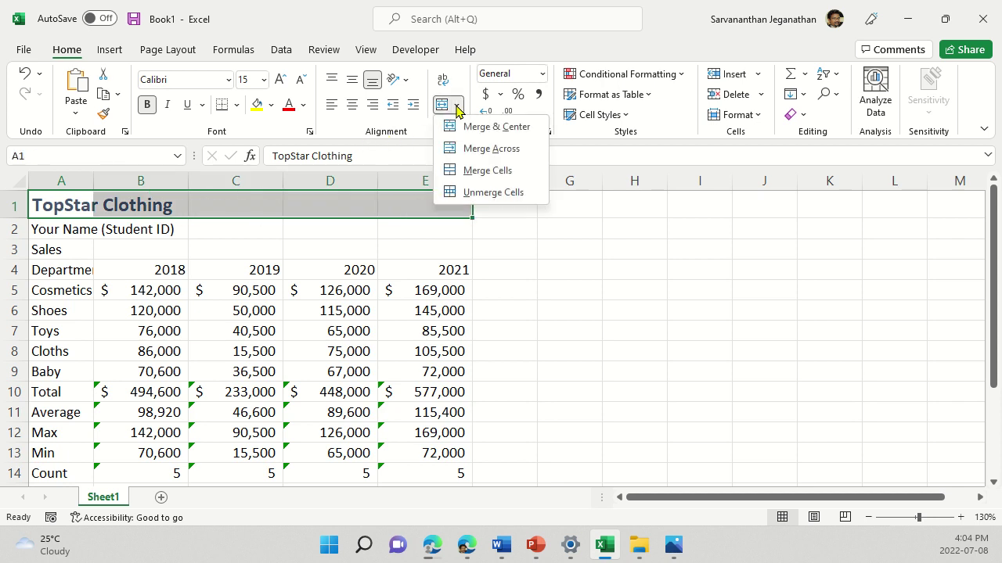
click(495, 127)
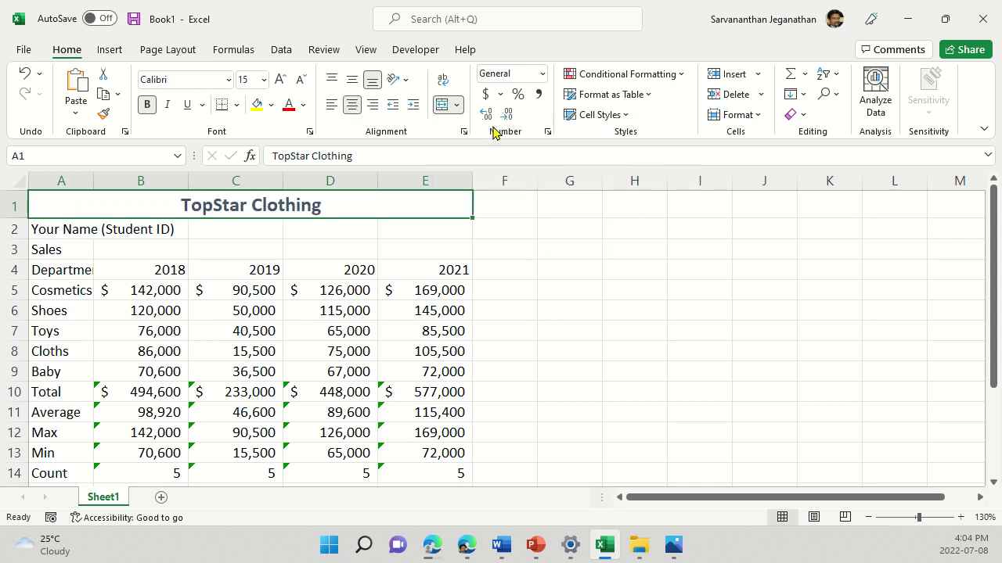
click(504, 277)
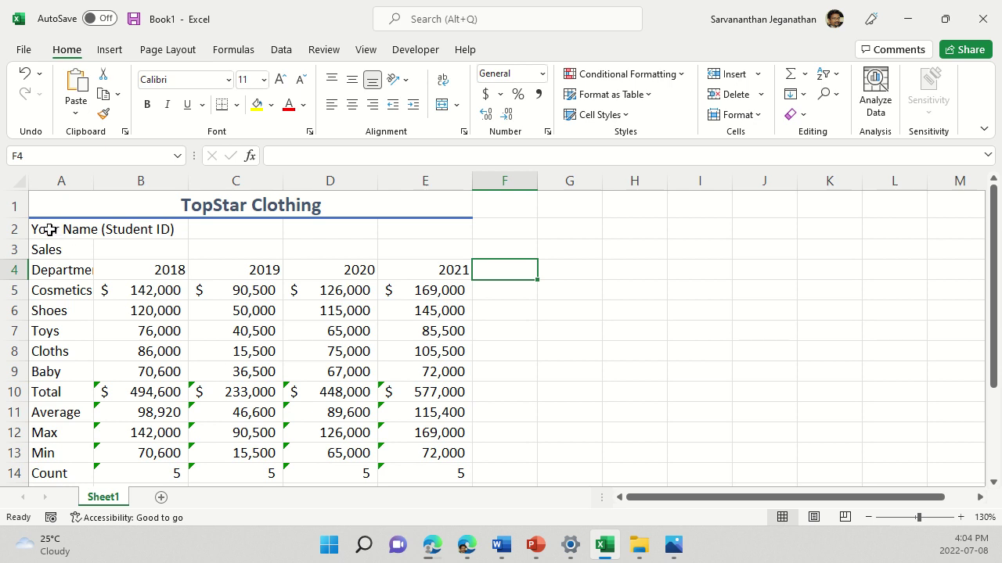
- Merge & Center the name line across A2:E2 and the Sales label across A3:E3
drag(49, 229, 441, 219)
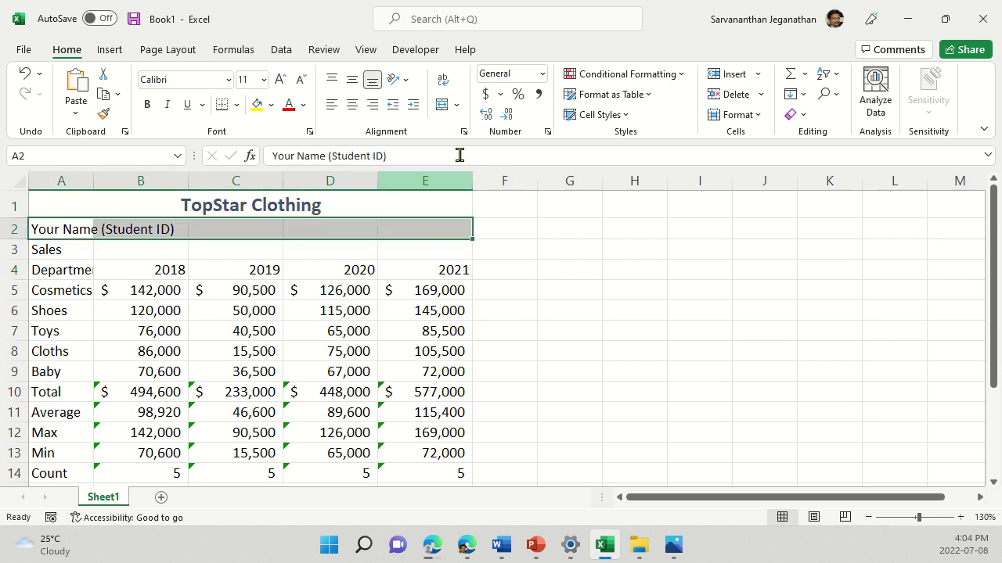
click(440, 110)
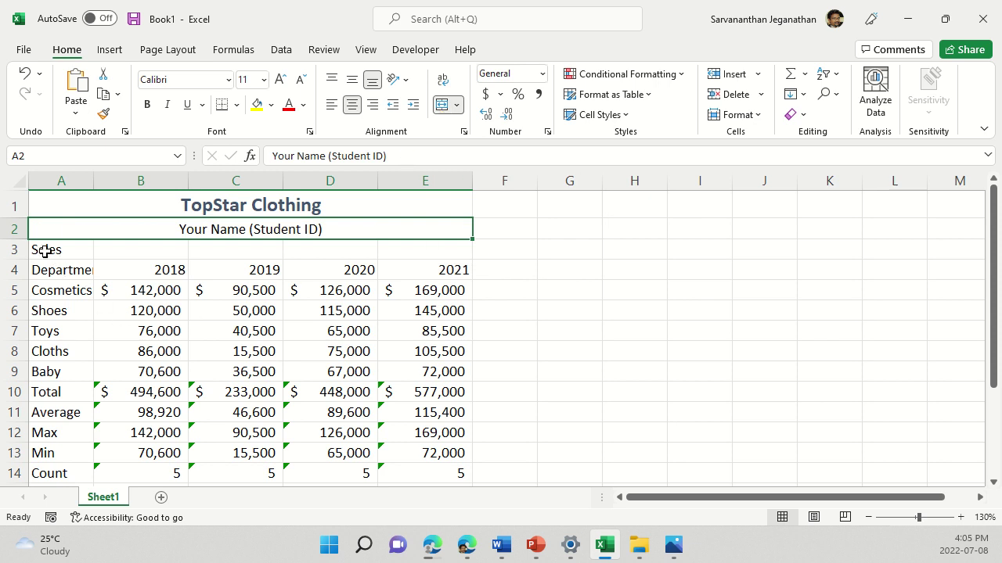
drag(45, 250, 418, 235)
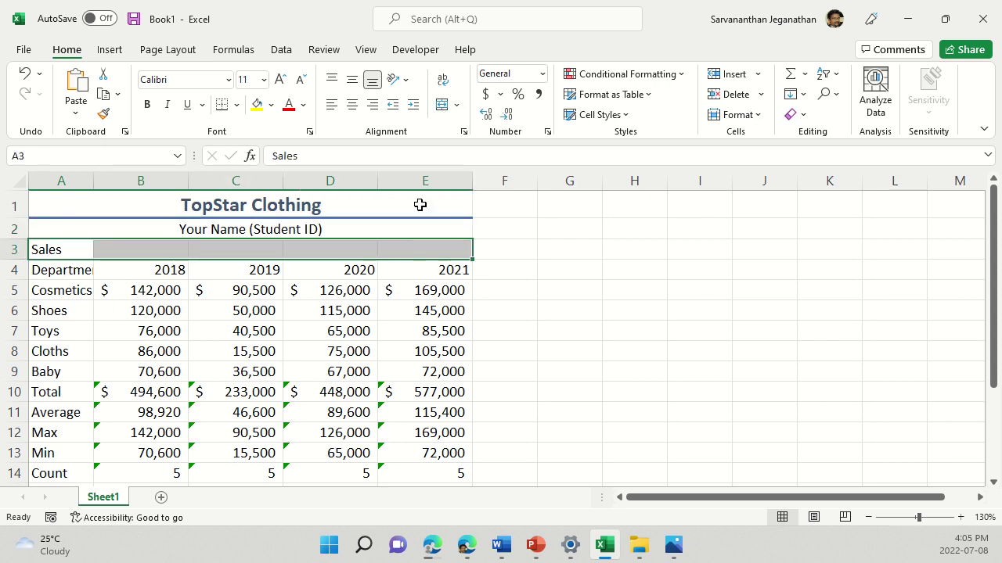
click(440, 106)
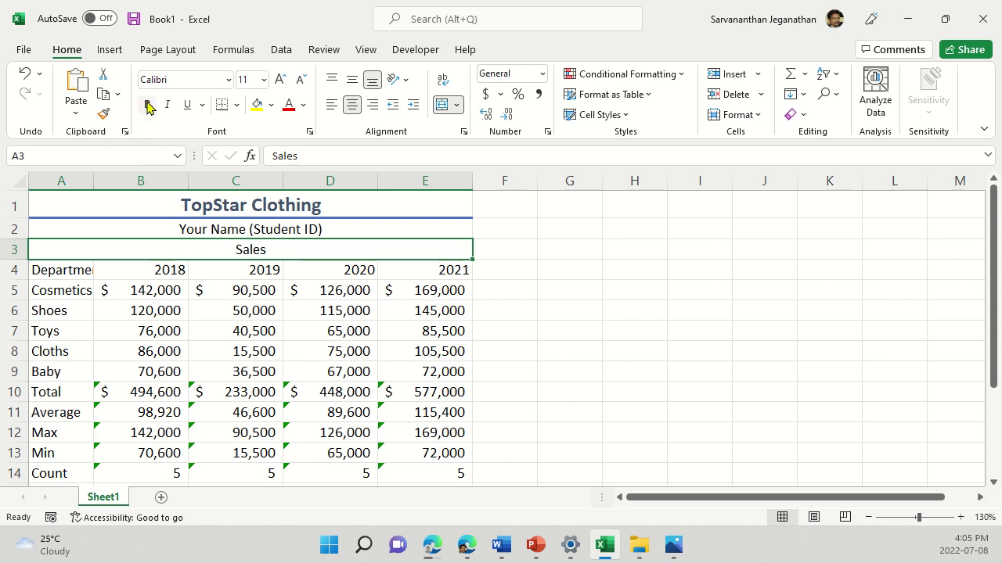
- Set the merged Sales label in A3 to 14-point bold
click(261, 81)
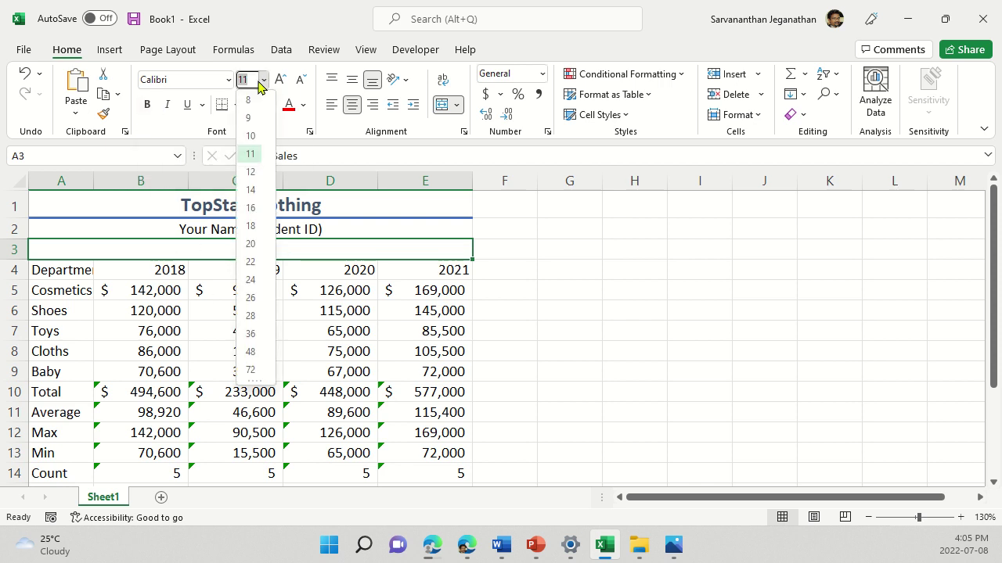
click(255, 190)
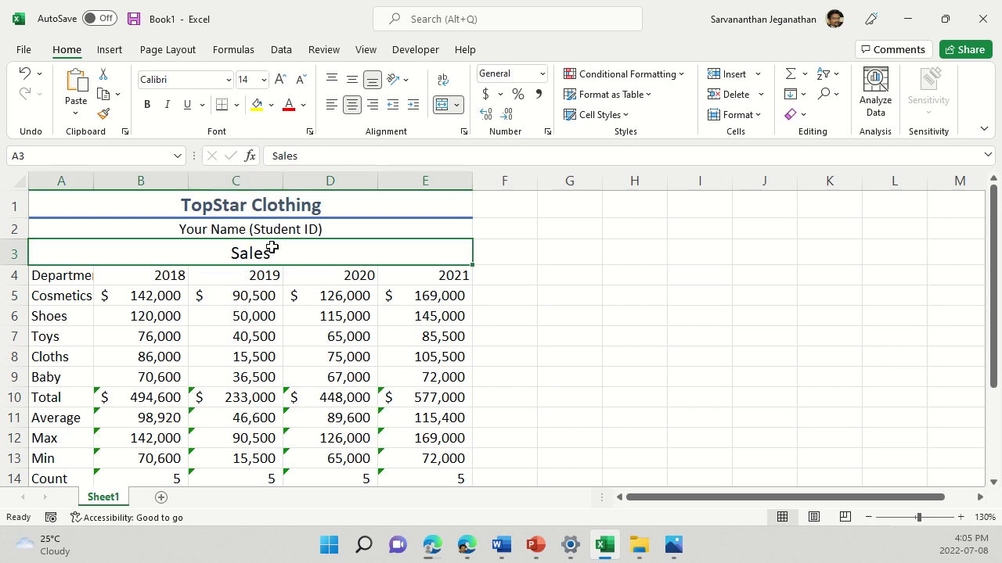
click(148, 107)
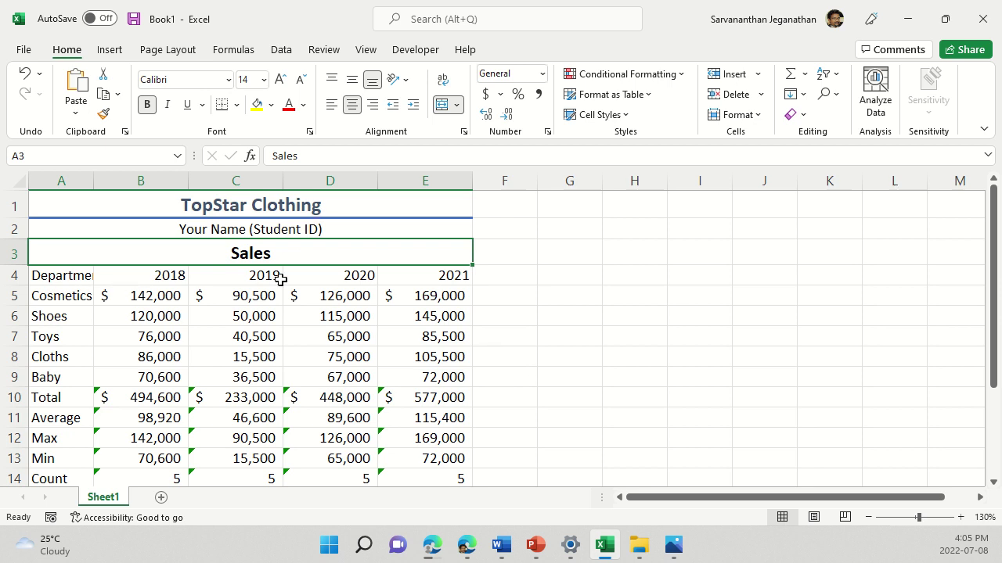
- Give header row A4:E4 the Accent1 cell style with bold, centred labels
click(44, 275)
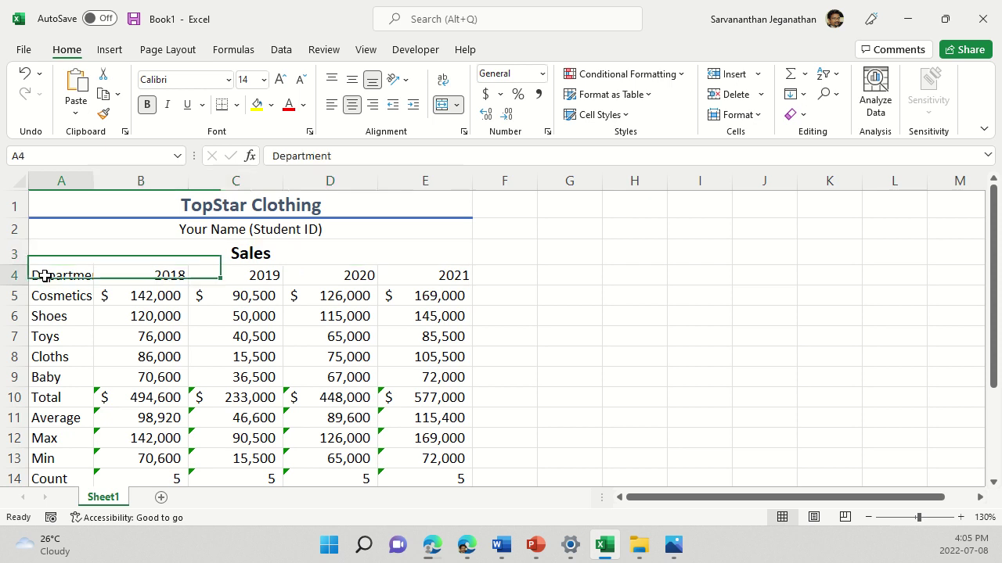
drag(44, 275, 438, 279)
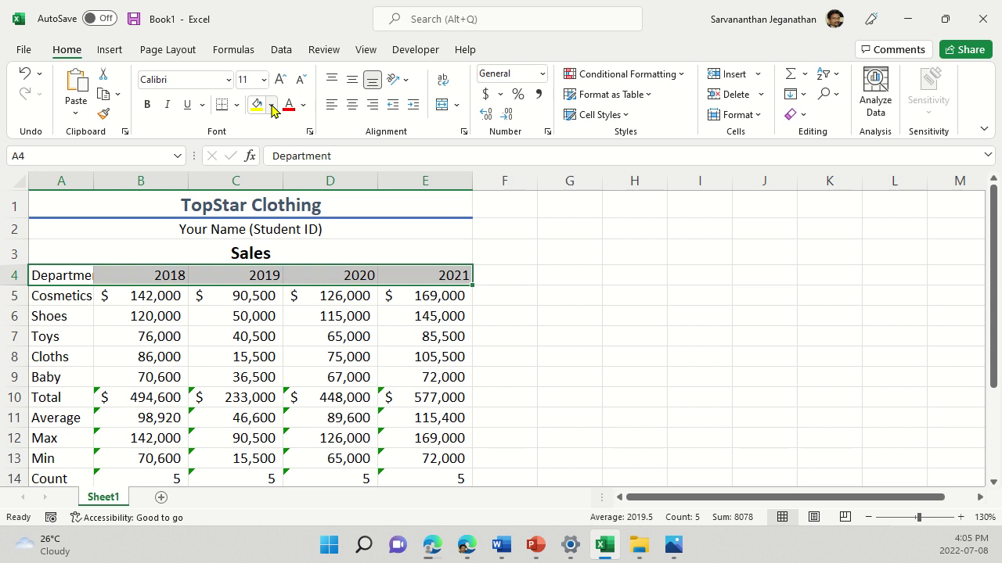
click(626, 117)
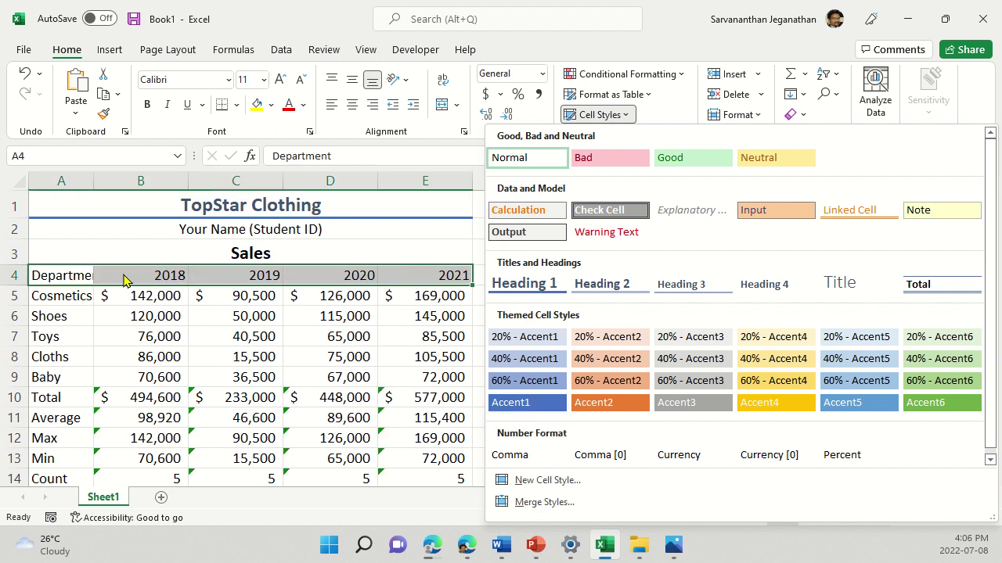
click(528, 407)
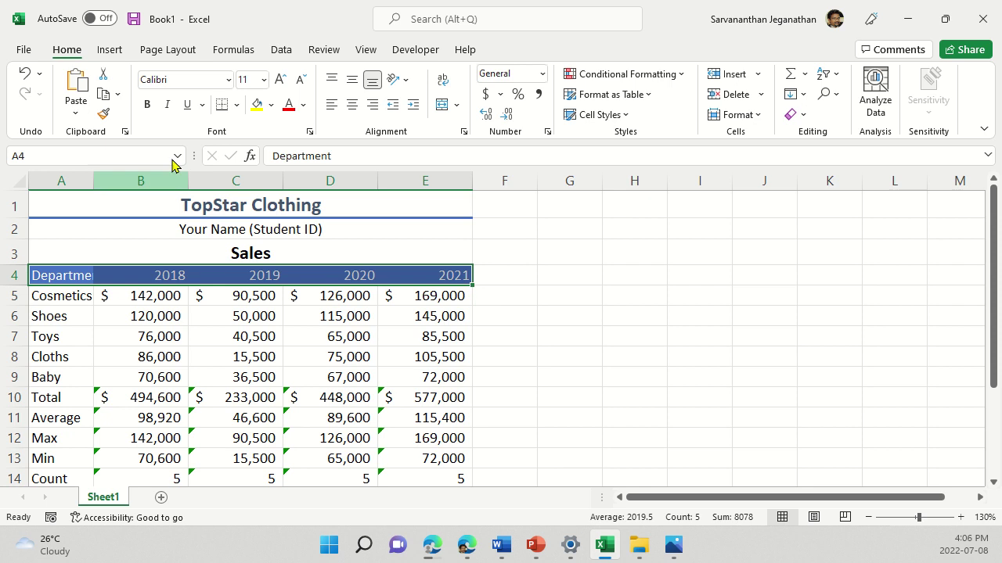
click(147, 105)
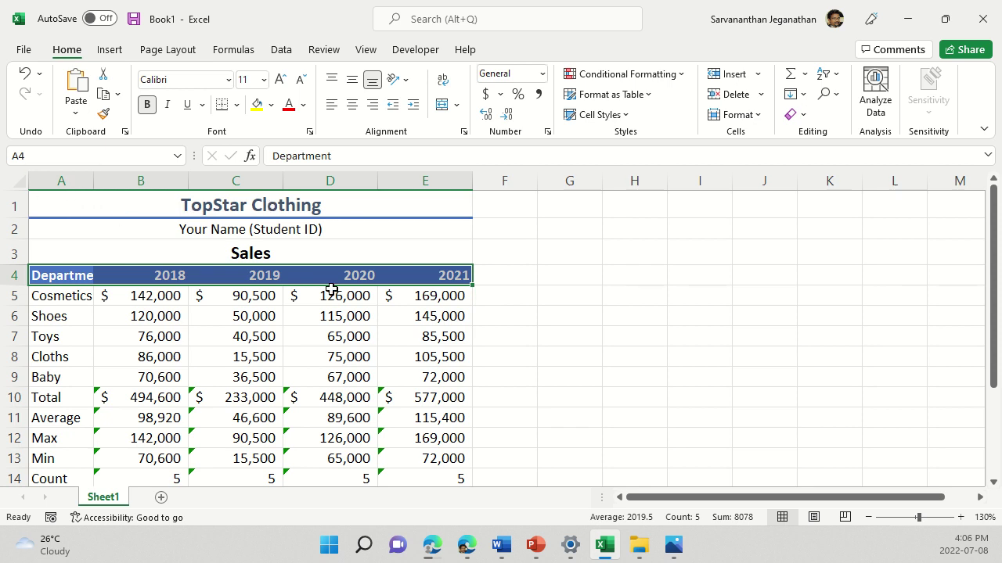
click(351, 112)
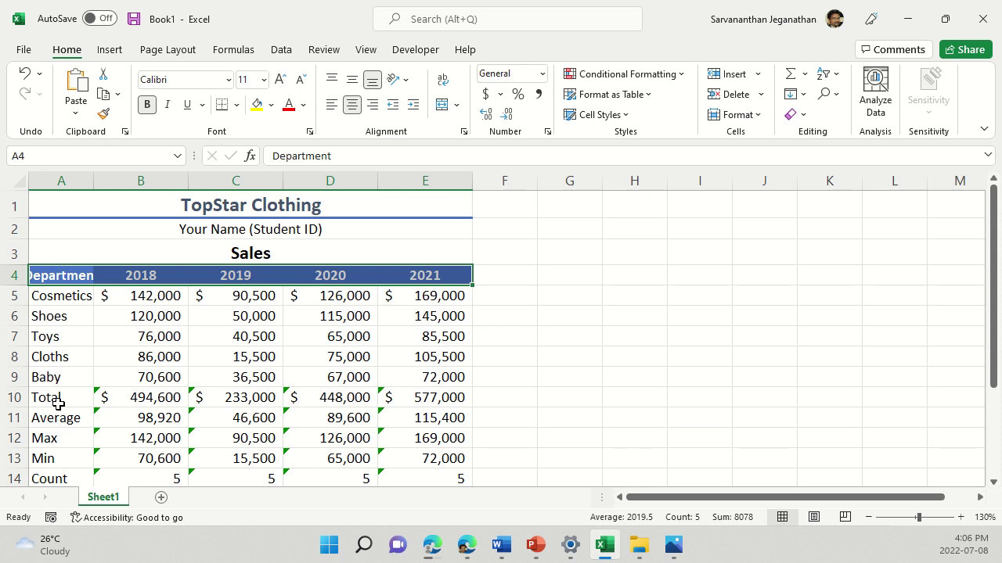
- Apply the Total cell style to the Total row A10:E10
drag(45, 397, 452, 397)
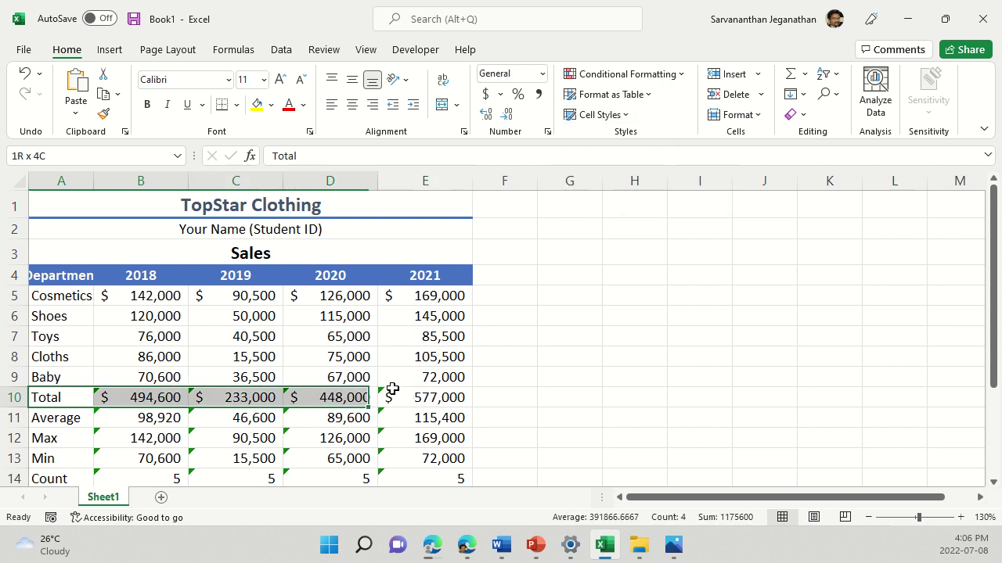
click(613, 116)
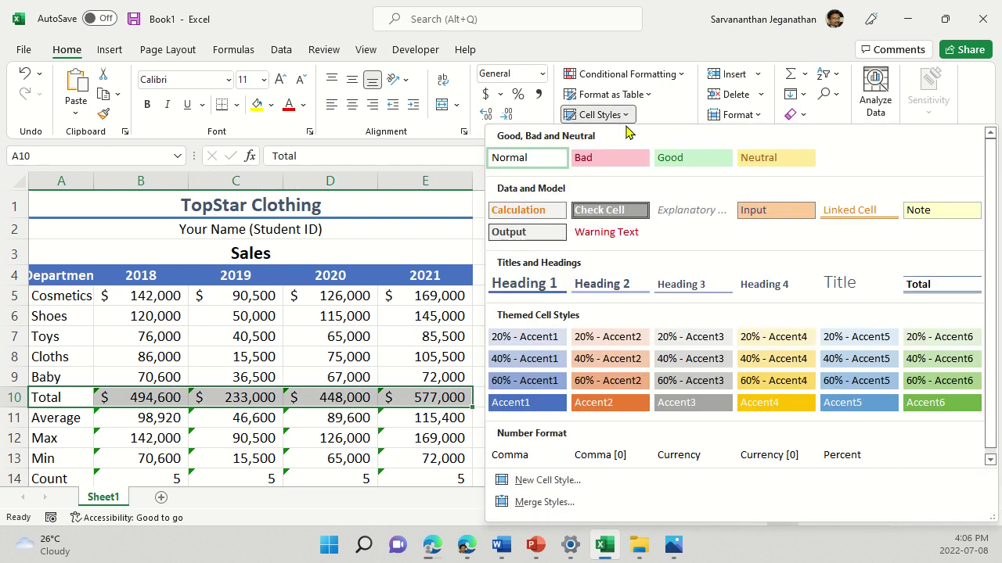
click(922, 286)
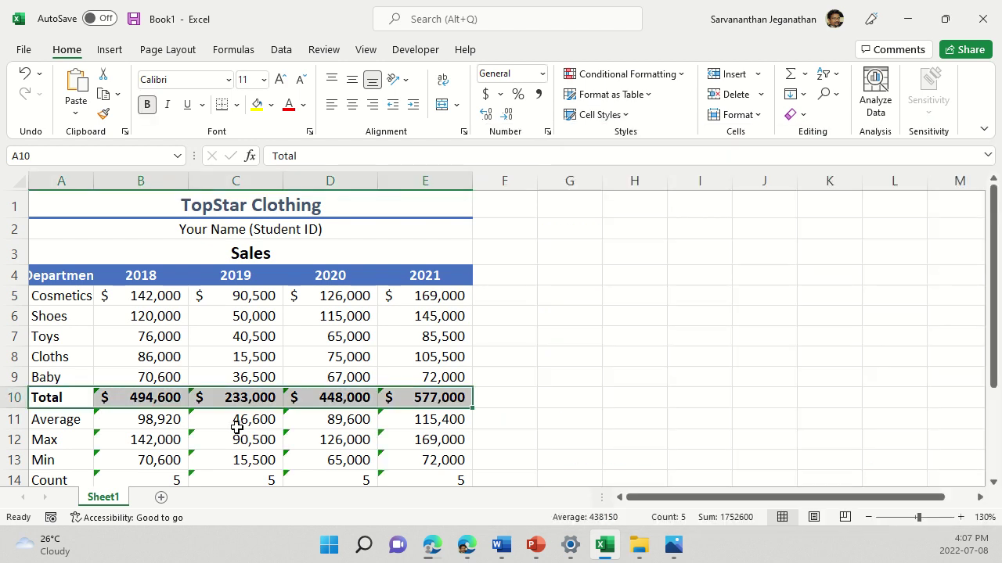
click(501, 401)
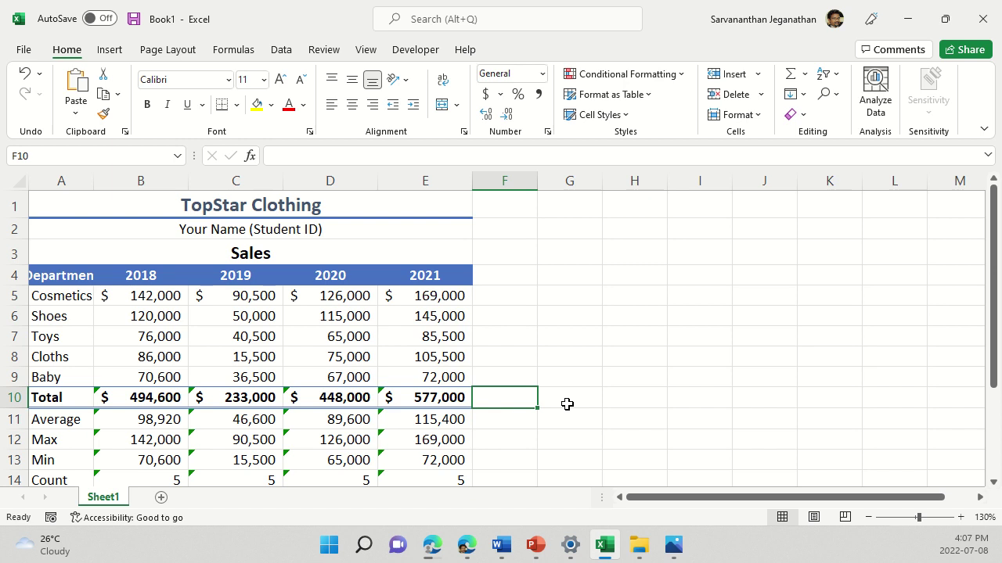
click(413, 394)
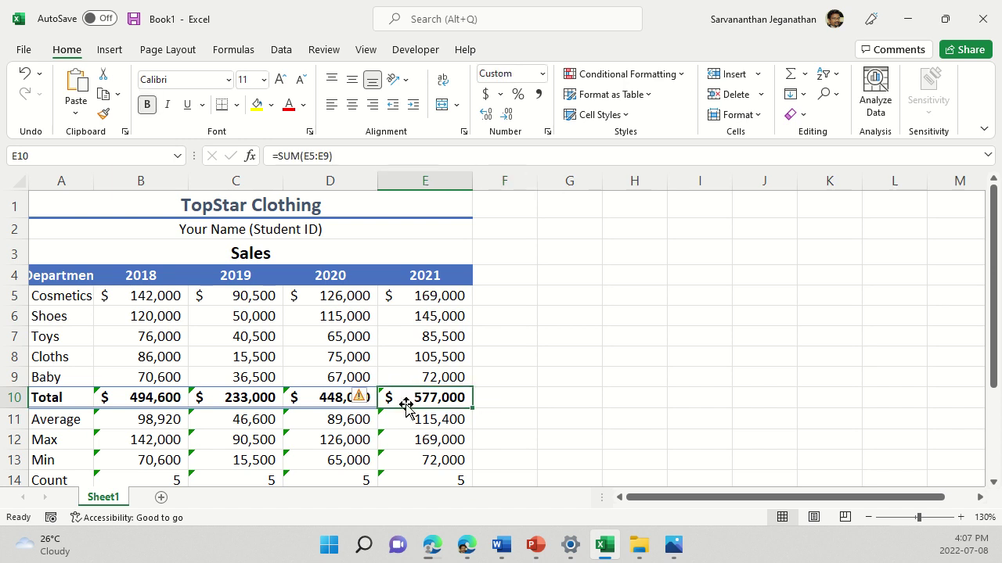
scroll(617, 419, down, 2)
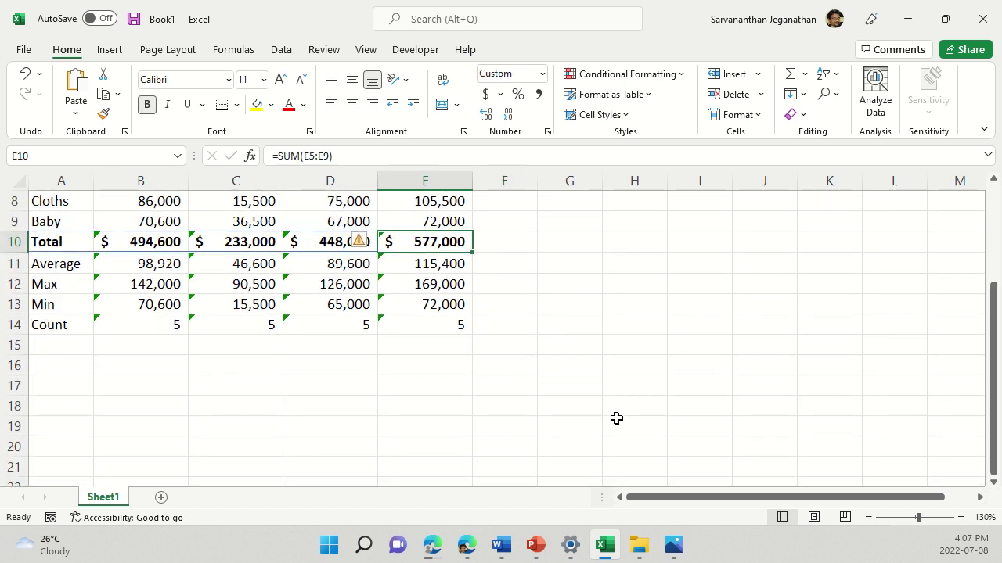
scroll(617, 419, up, 3)
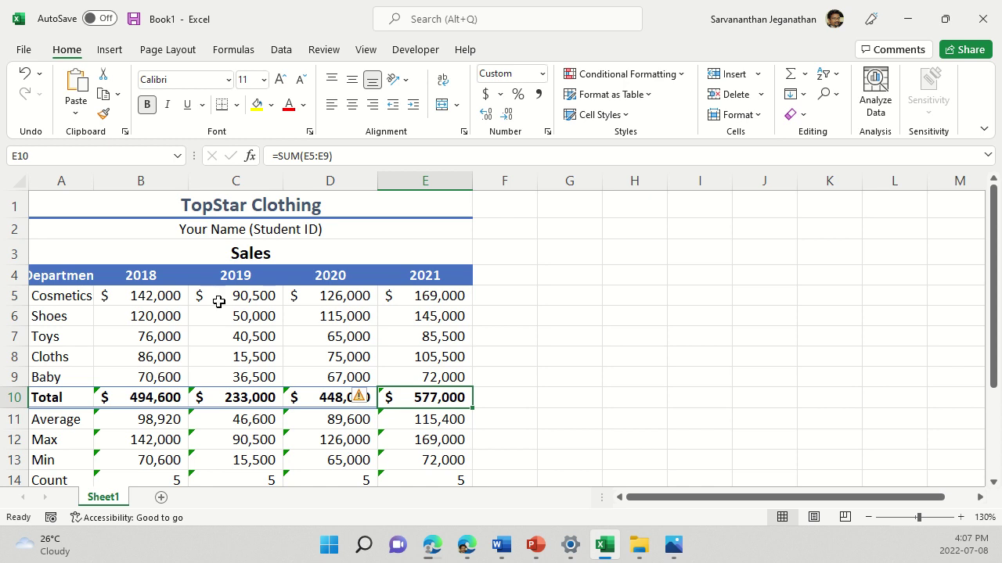
click(619, 373)
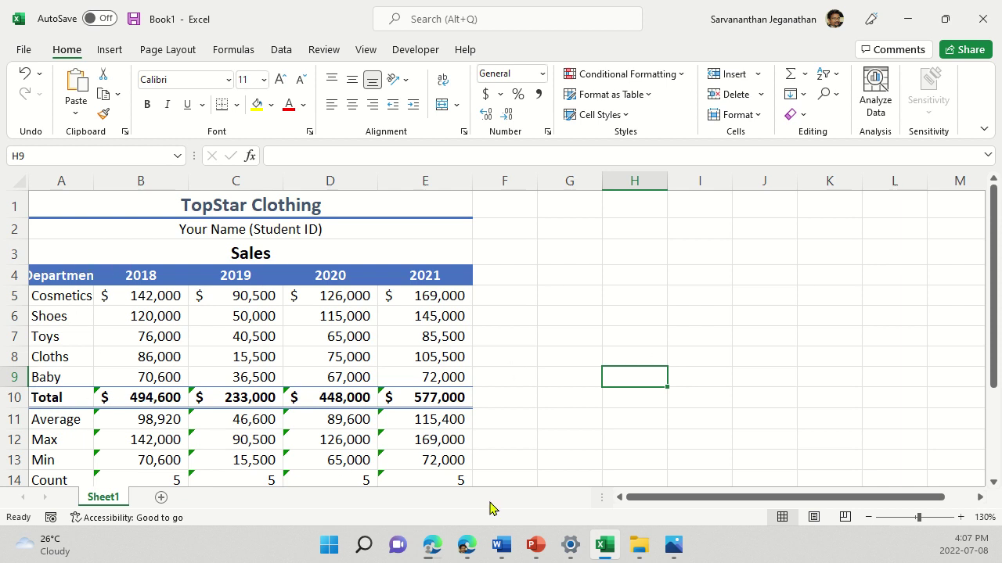
click(49, 278)
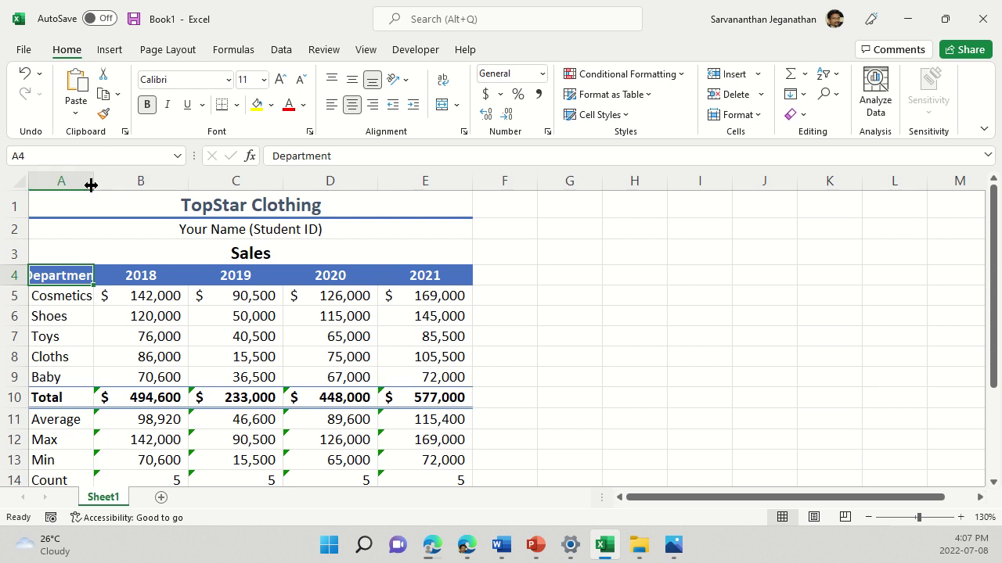
- Autofit column A so the Department heading displays fully
double_click(94, 183)
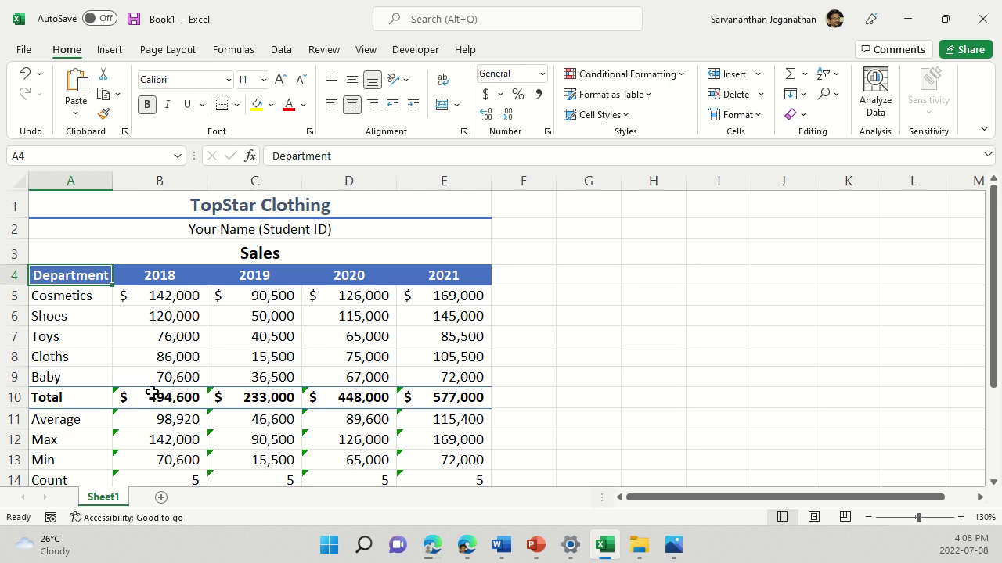
scroll(152, 394, down, 3)
scroll(154, 396, up, 3)
scroll(208, 346, down, 3)
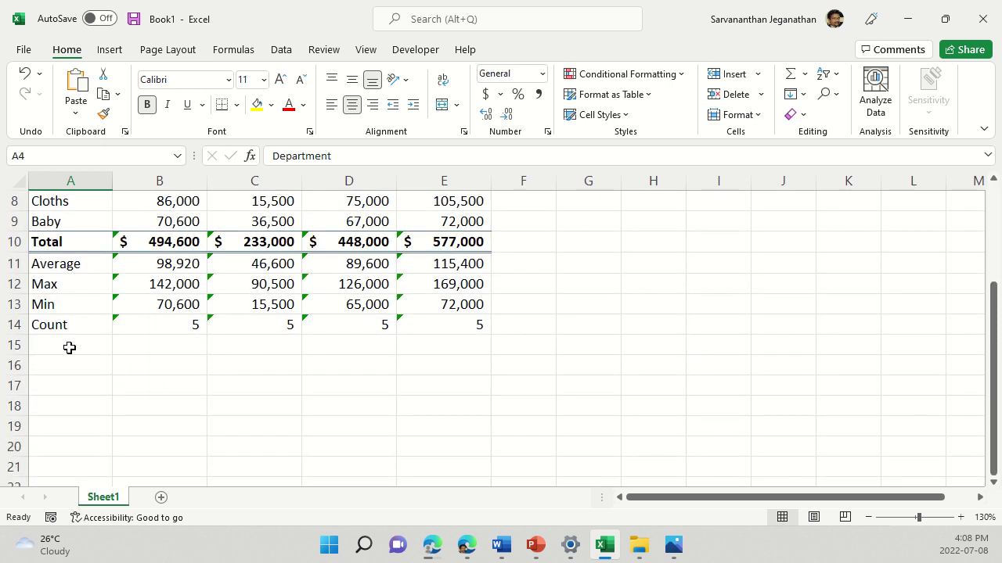
- Enter the heading 'Expenses' in cell A15
click(69, 348)
text(E)
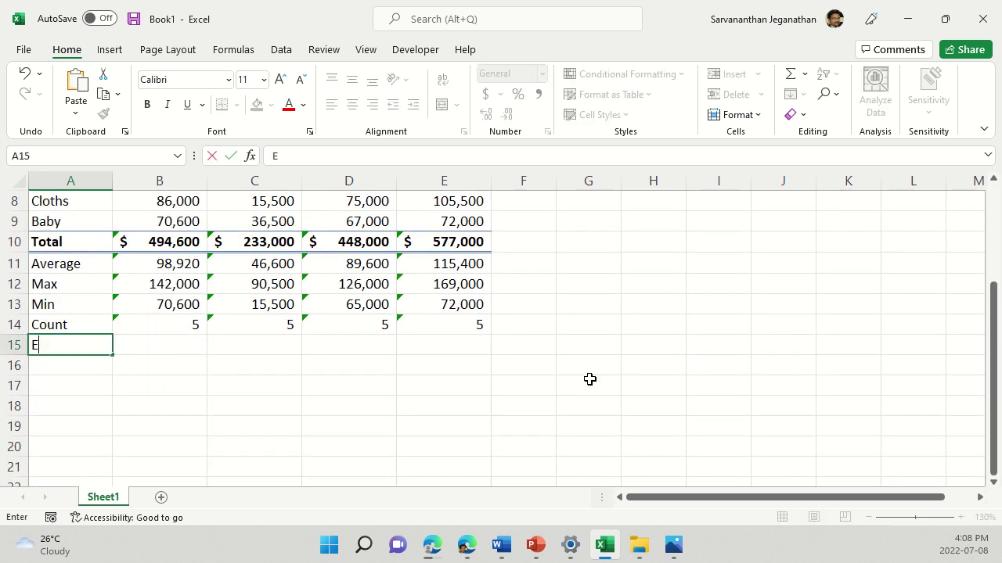
text(xpenses)
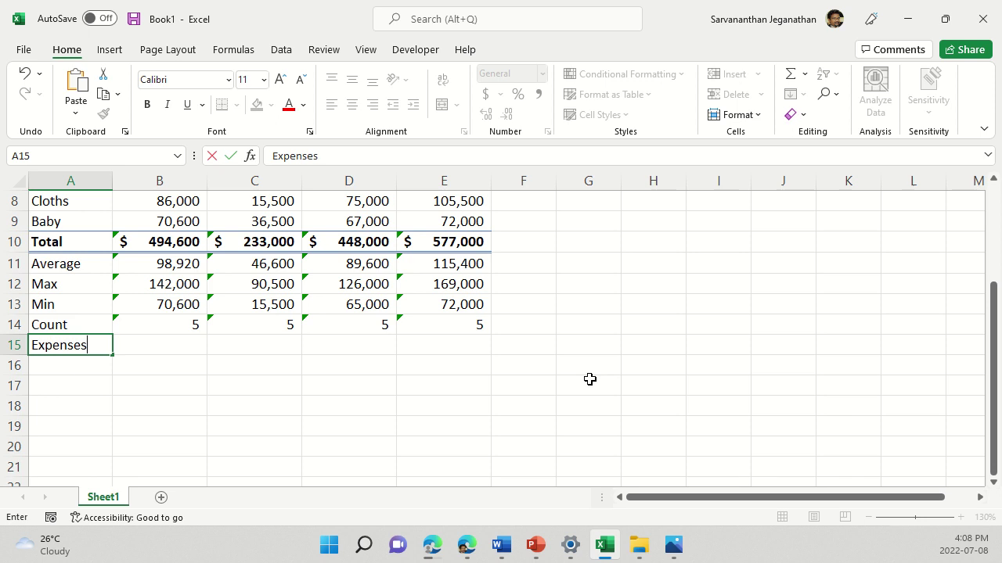
key(Return)
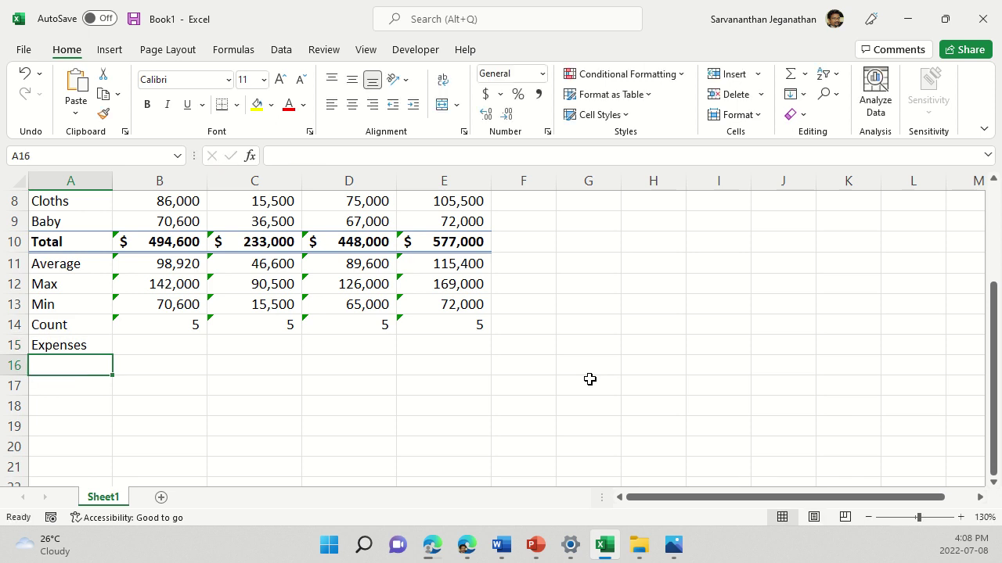
- Fill the years 2018 through 2021 across B16:E16
key(Right)
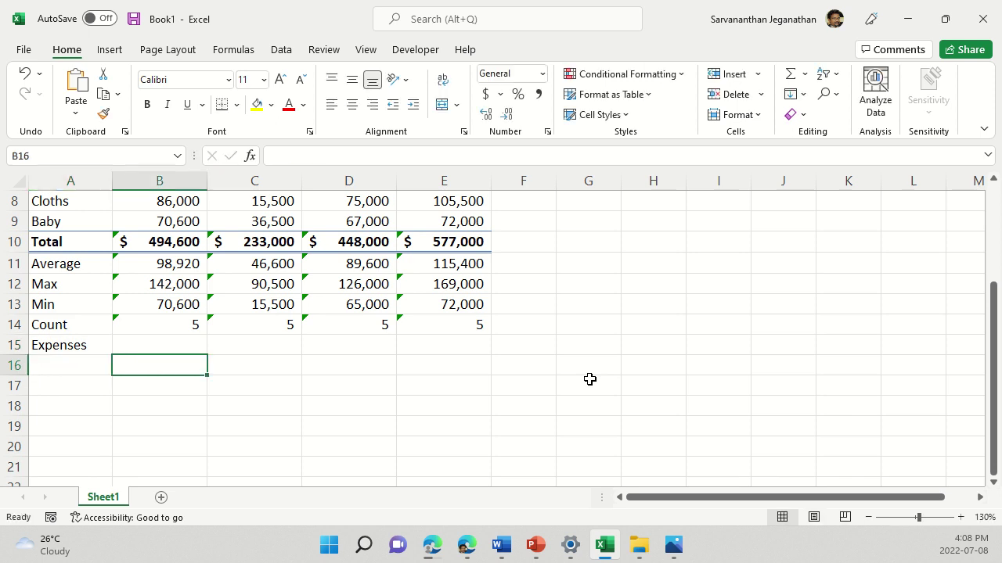
text(2019)
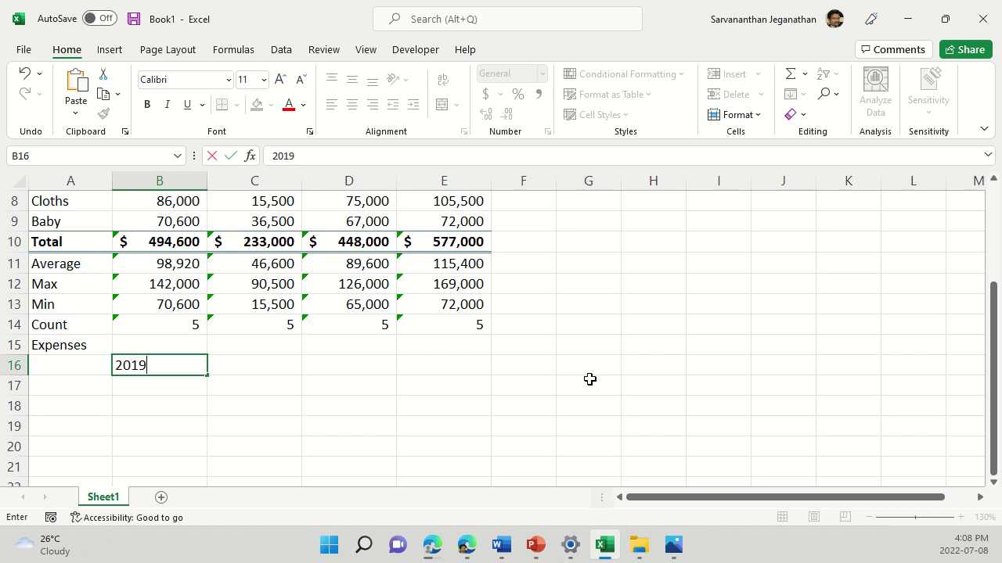
text(8)
key(Right)
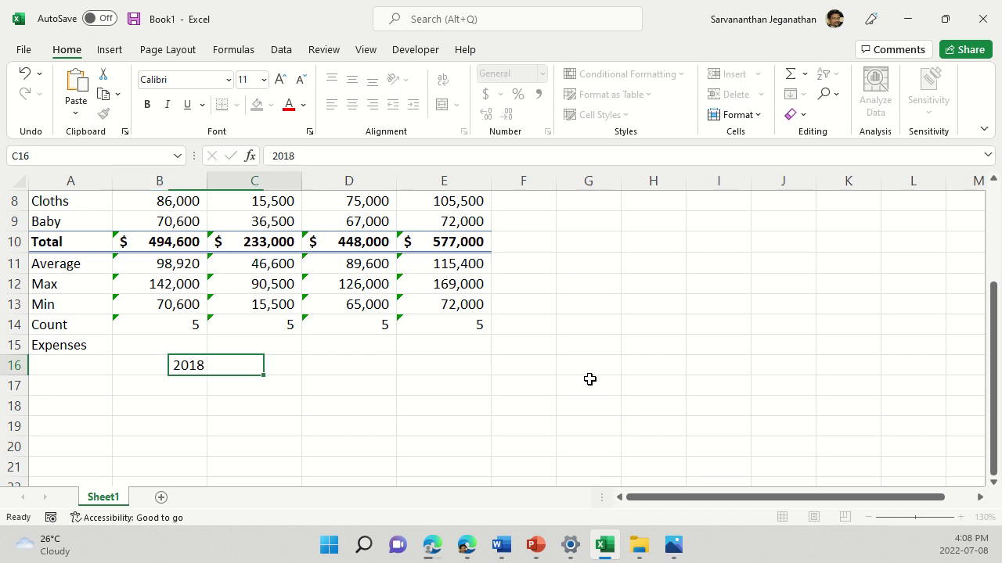
text(2019)
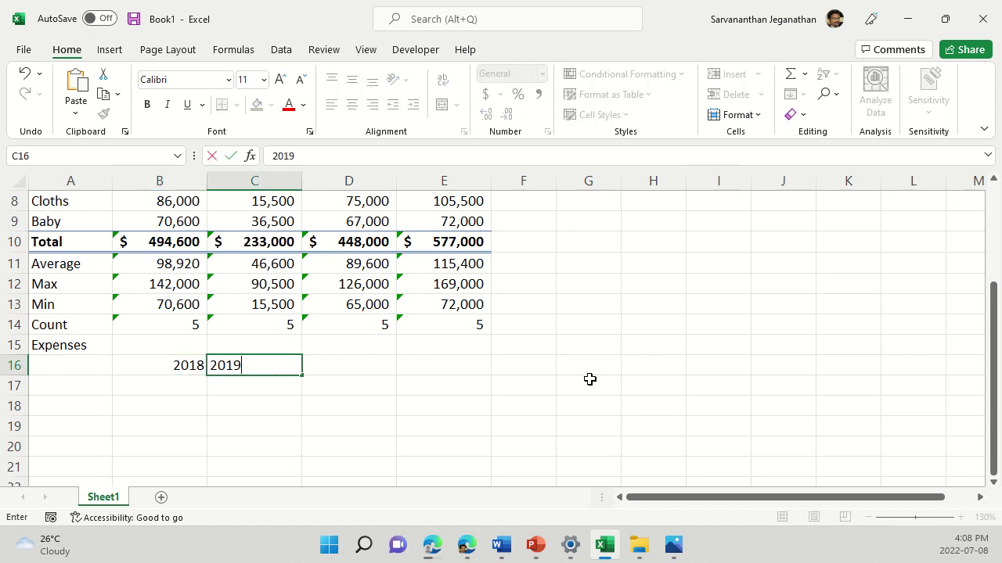
click(287, 462)
drag(184, 361, 488, 365)
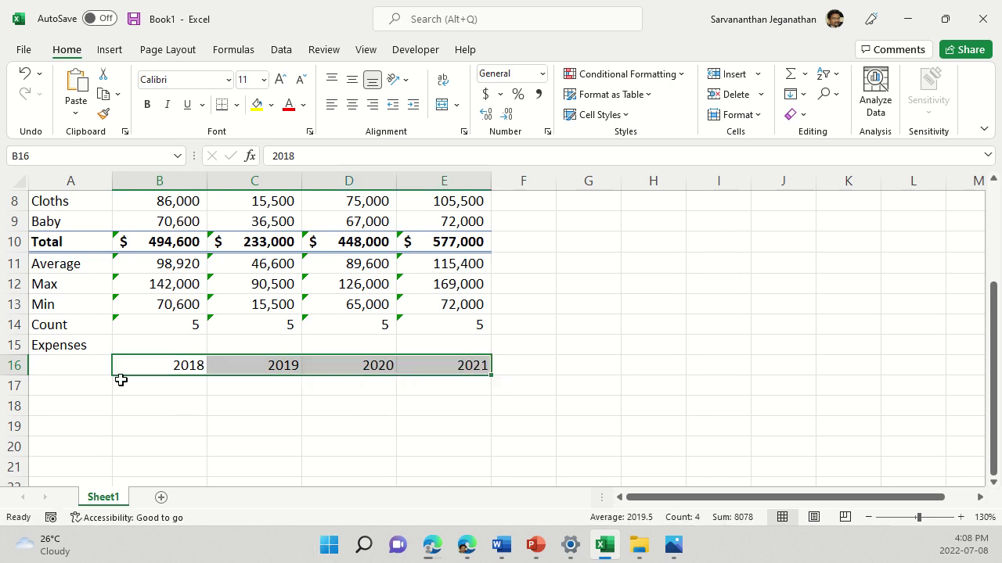
click(71, 384)
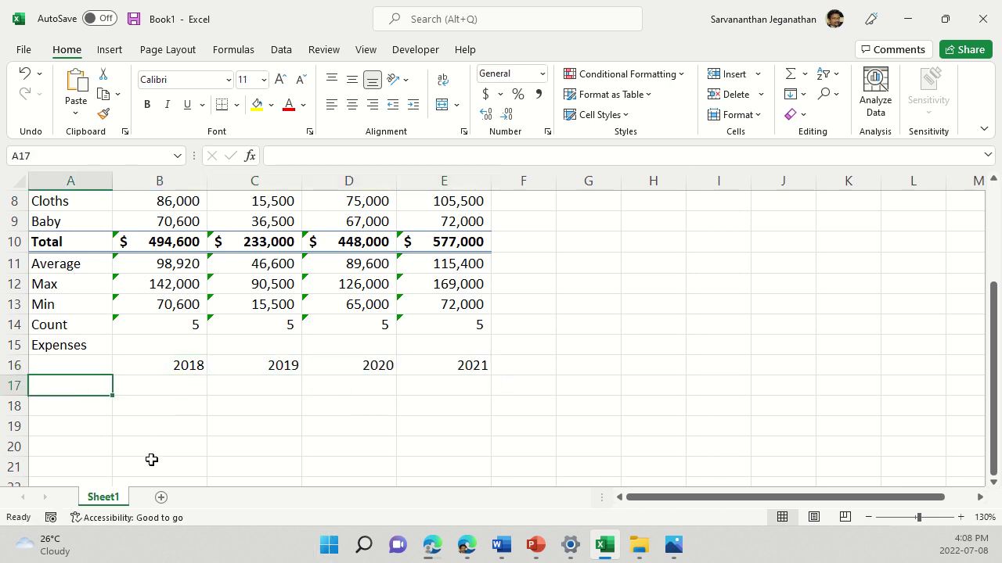
- Enter the labels Inventory, Salary, Rent and Other Expense down A17:A20
text(Invent)
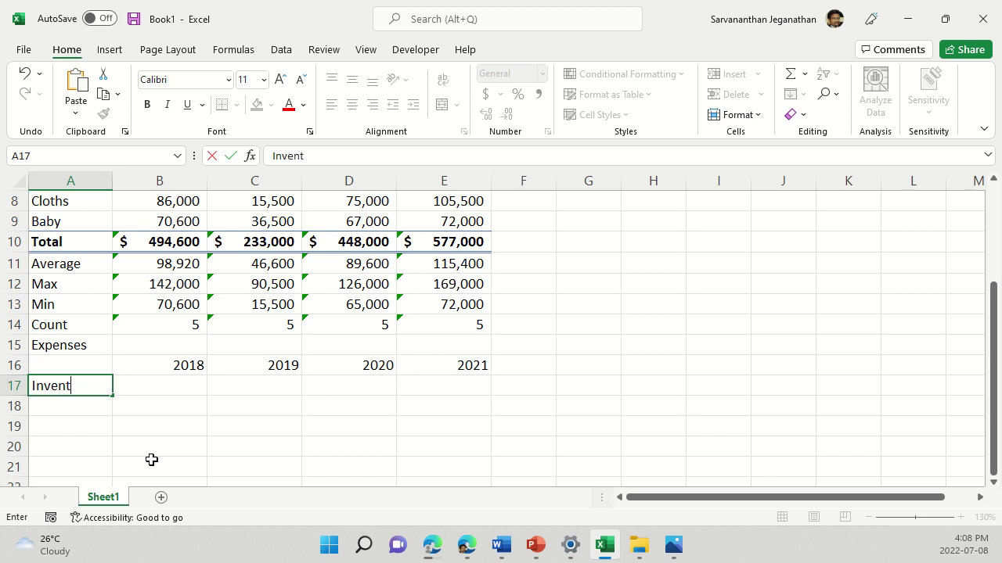
text(ory)
key(Return)
text(Sala)
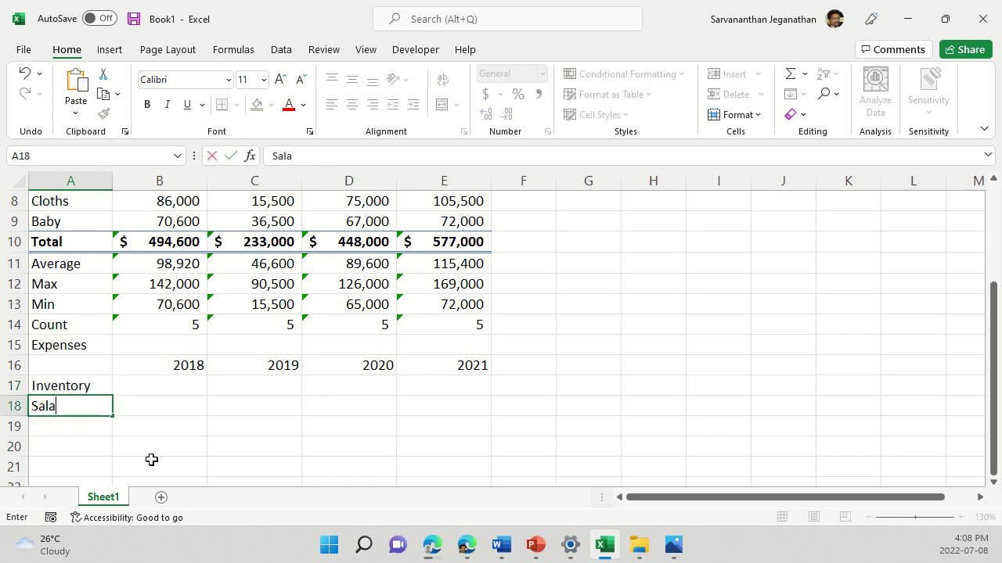
text(ry)
key(Return)
text(R)
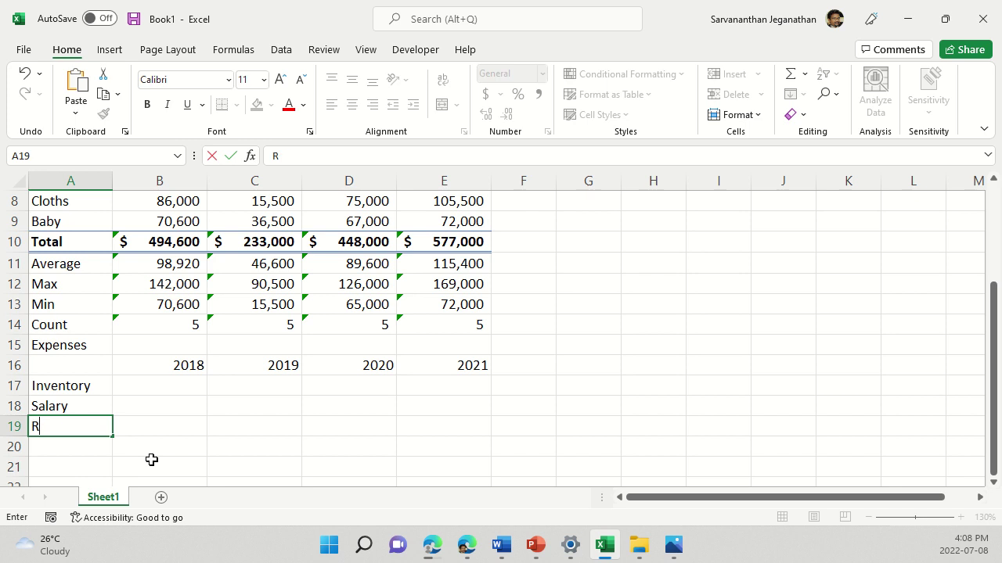
text(ent)
key(Return)
text(Ot)
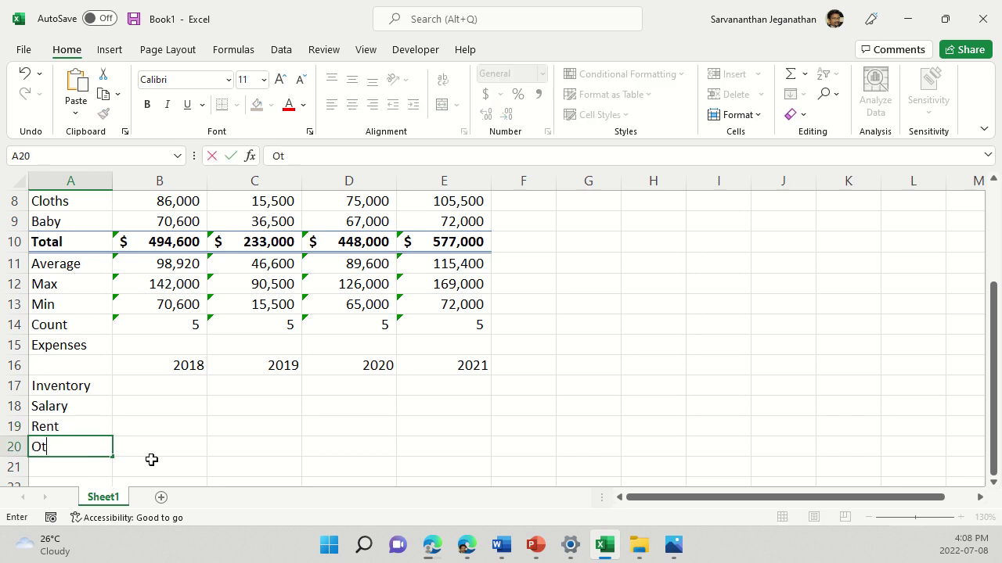
text(her Expenses)
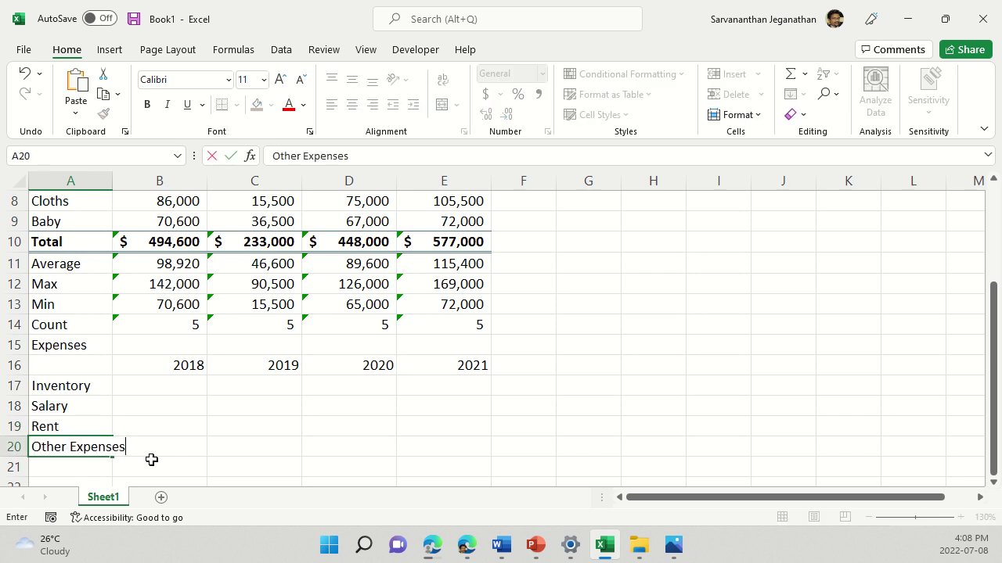
key(Return)
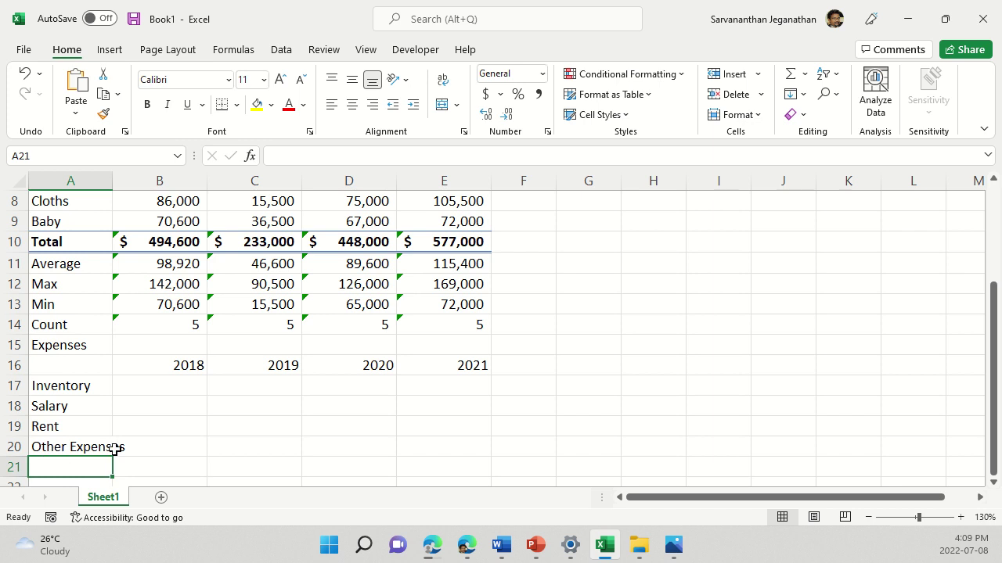
- Autofit column A to the longest label and add 'Total' in A21
double_click(113, 180)
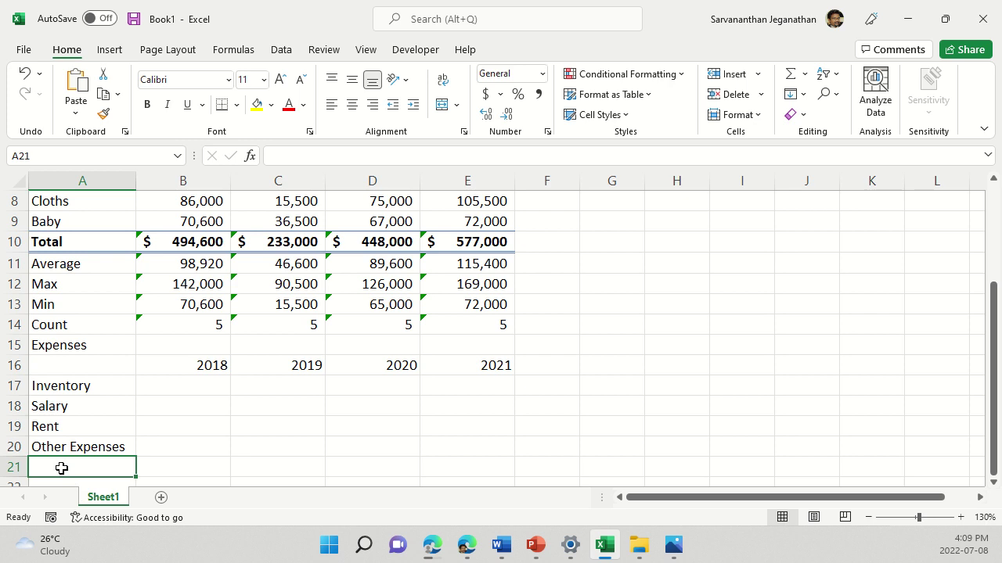
text(Total)
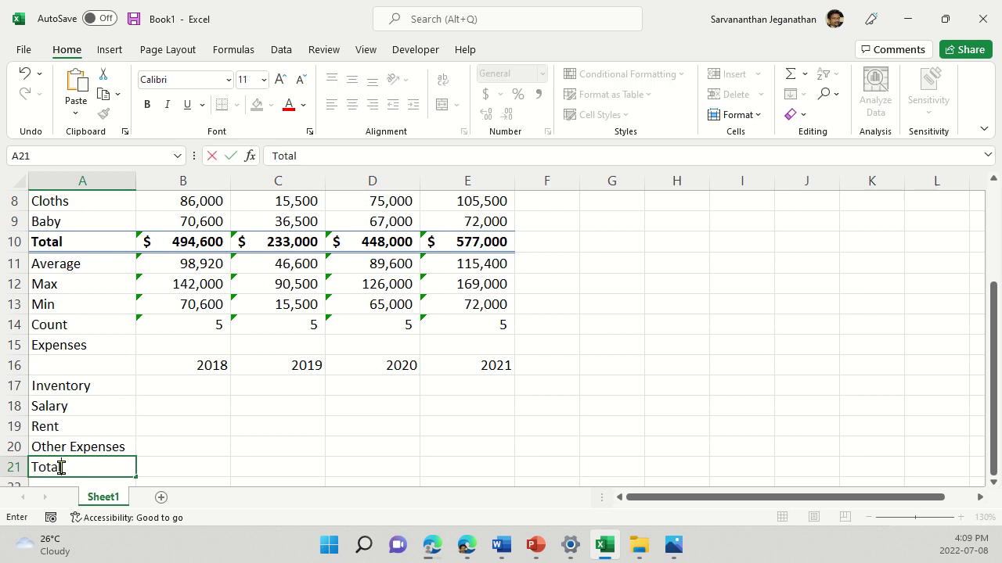
key(Tab)
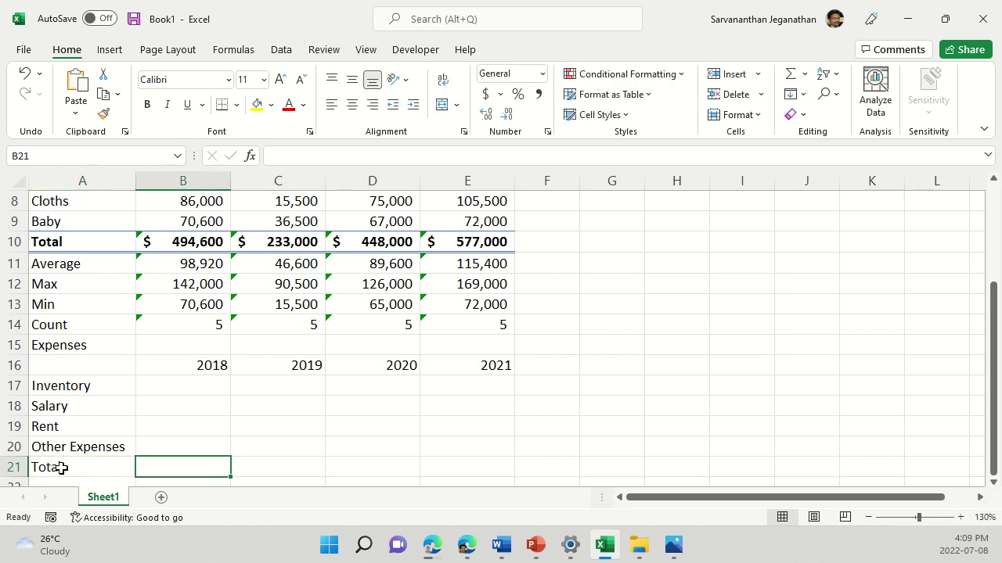
scroll(159, 321, down, 2)
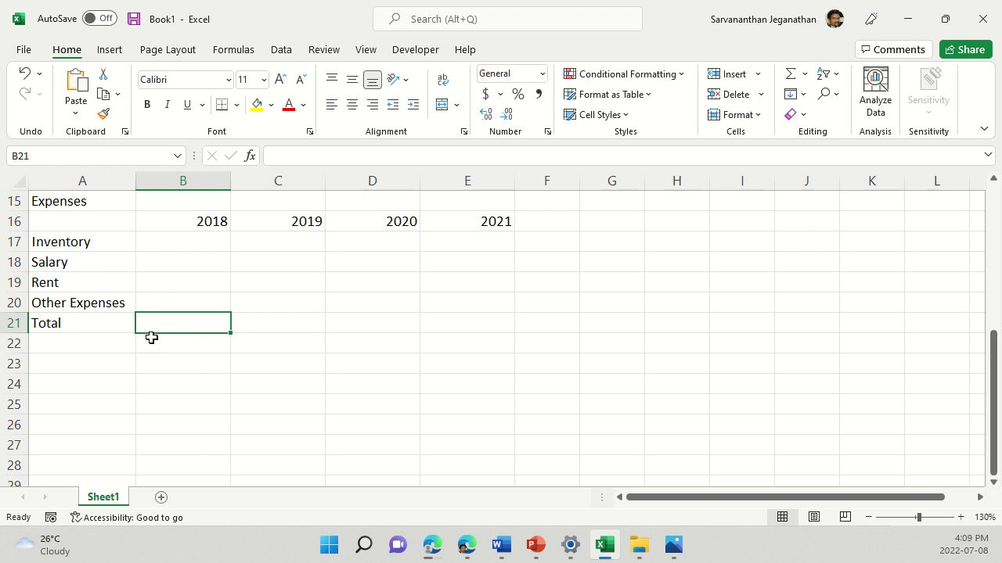
- Enter Inventory amounts 150000, 80500, 125500 and 170500 for 2018–2021
click(60, 347)
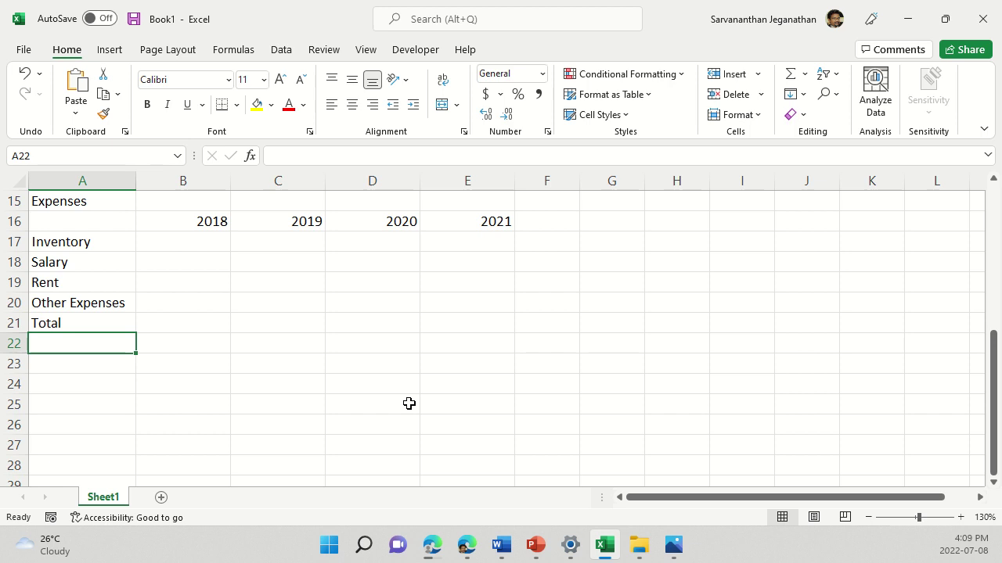
scroll(409, 403, up, 2)
scroll(406, 389, down, 2)
click(185, 248)
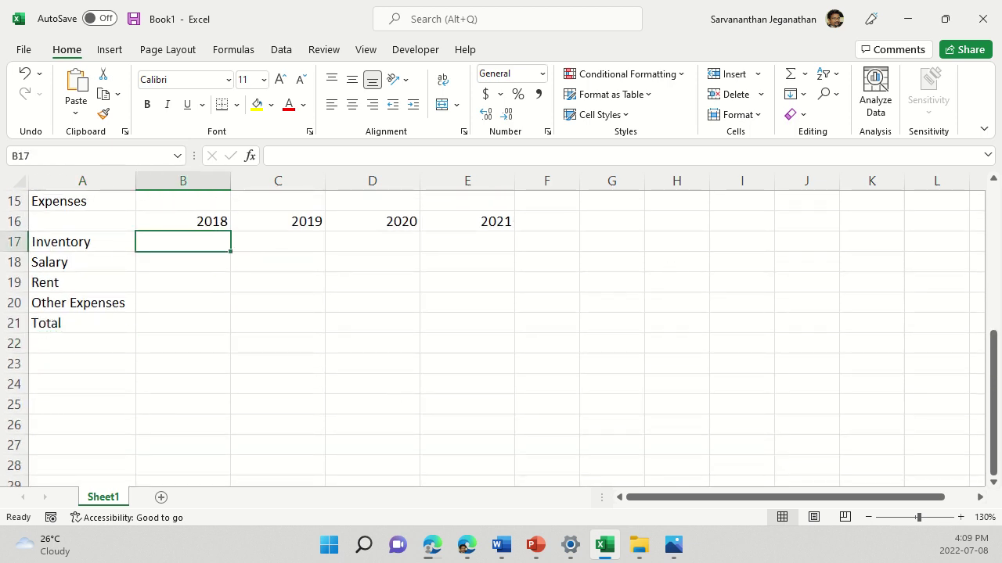
text(15)
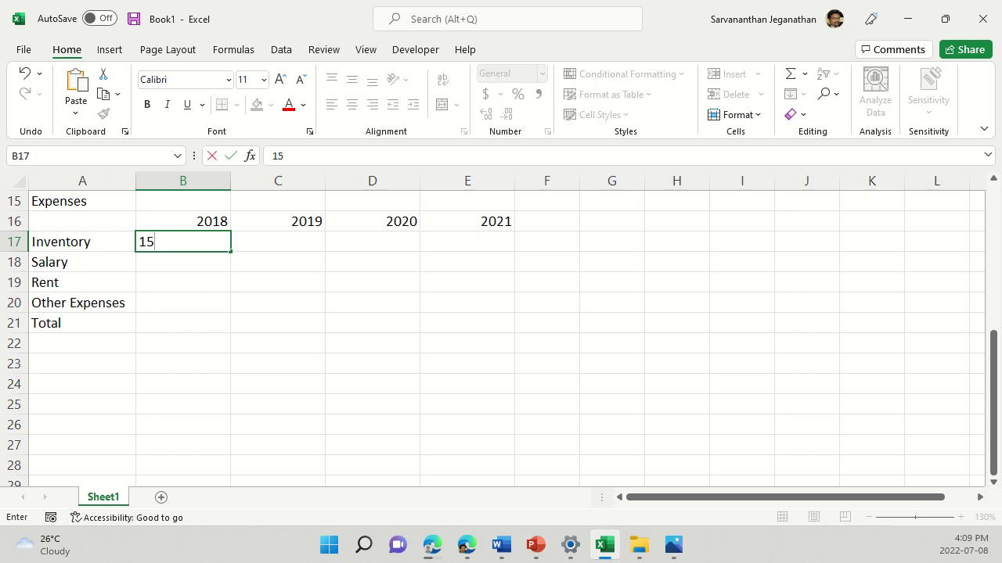
text(0000)
key(Tab)
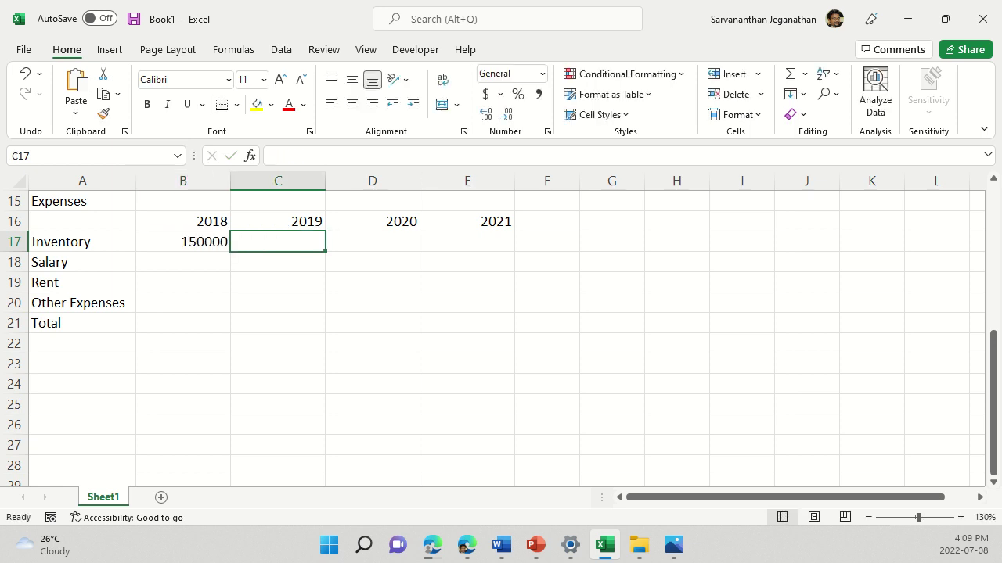
text(80500)
key(Tab)
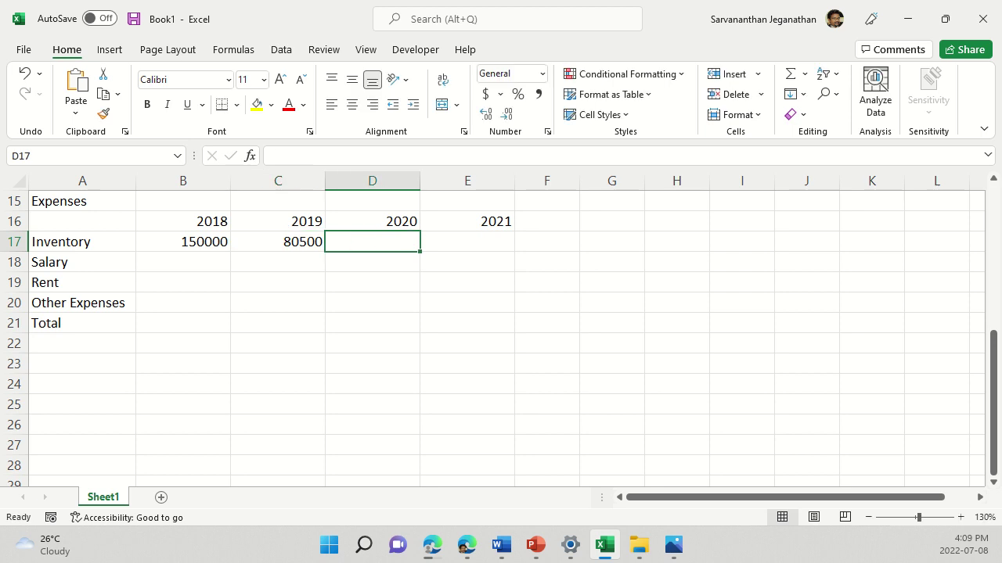
text(125)
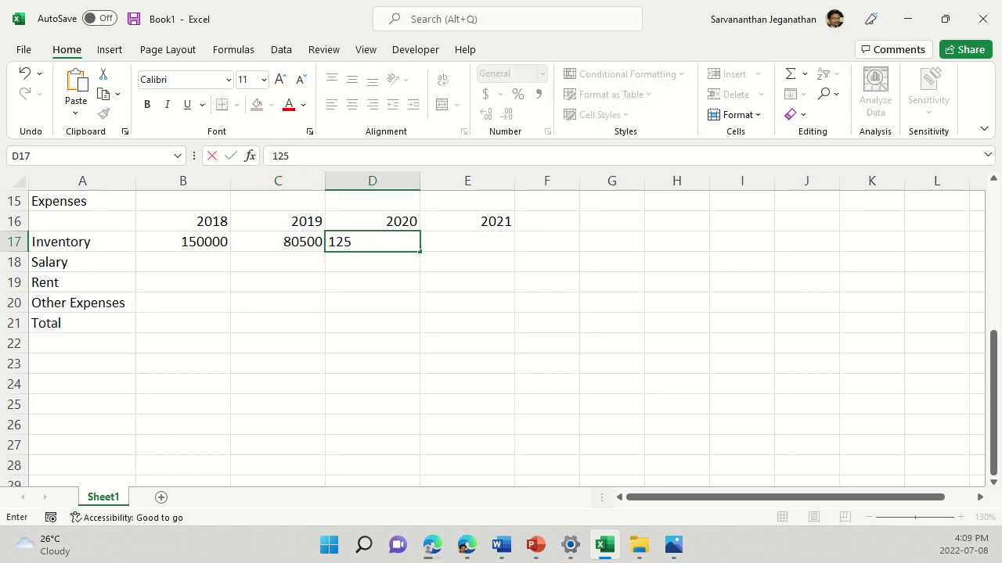
text(500)
key(Tab)
text(1)
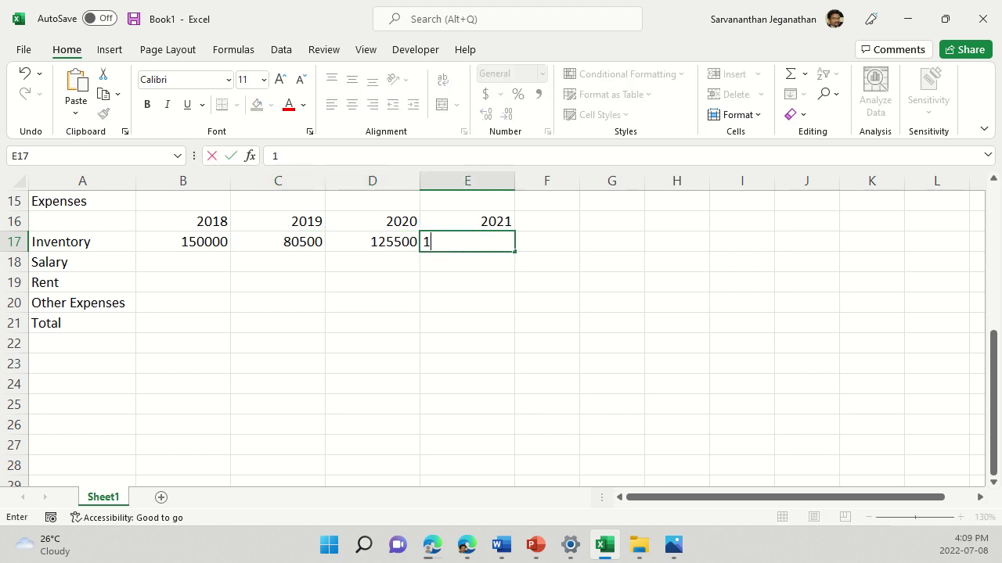
text(70500)
key(Return)
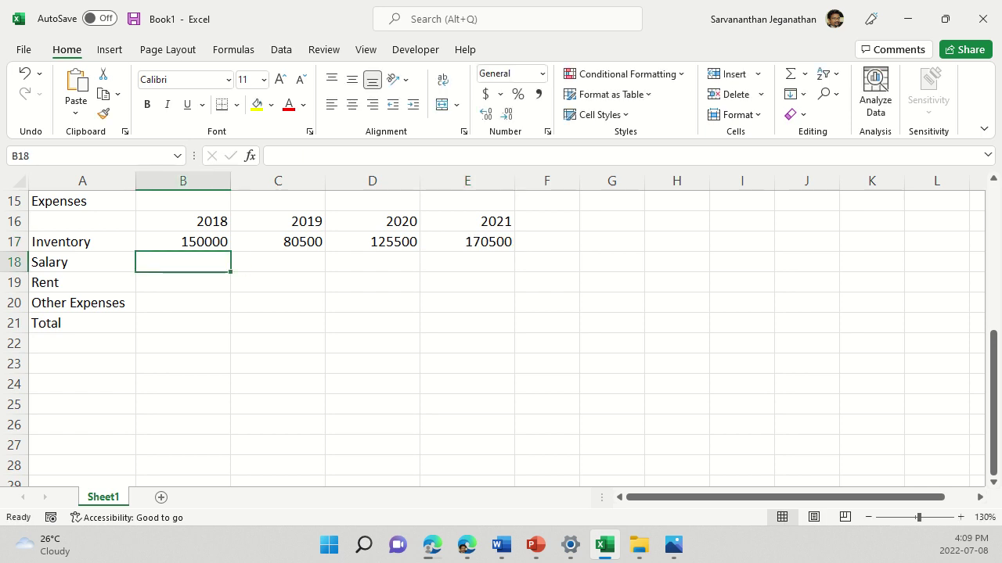
- Enter Salary amounts 53500, 42250, 46250 and 53550 for 2018–2021
text(53500)
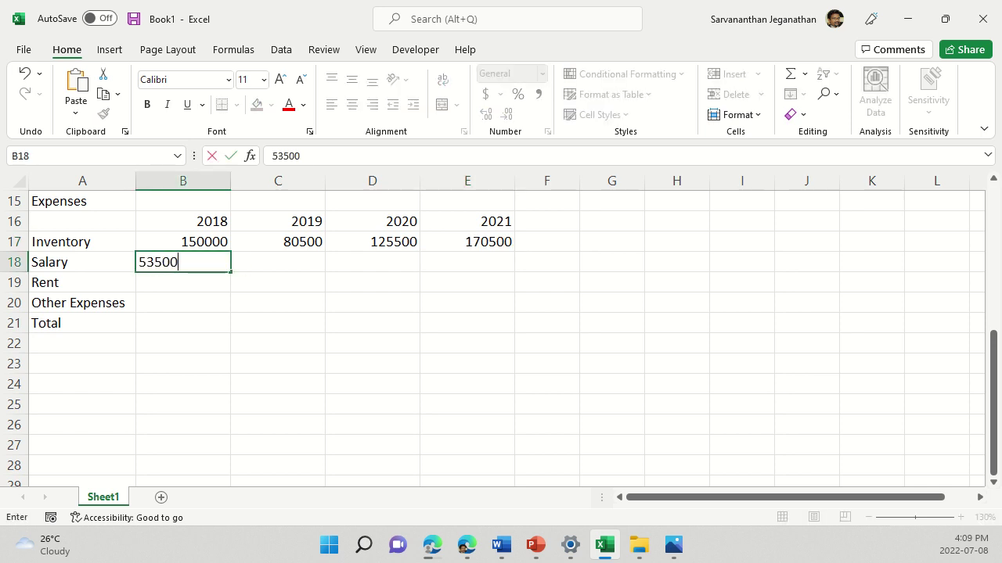
key(Tab)
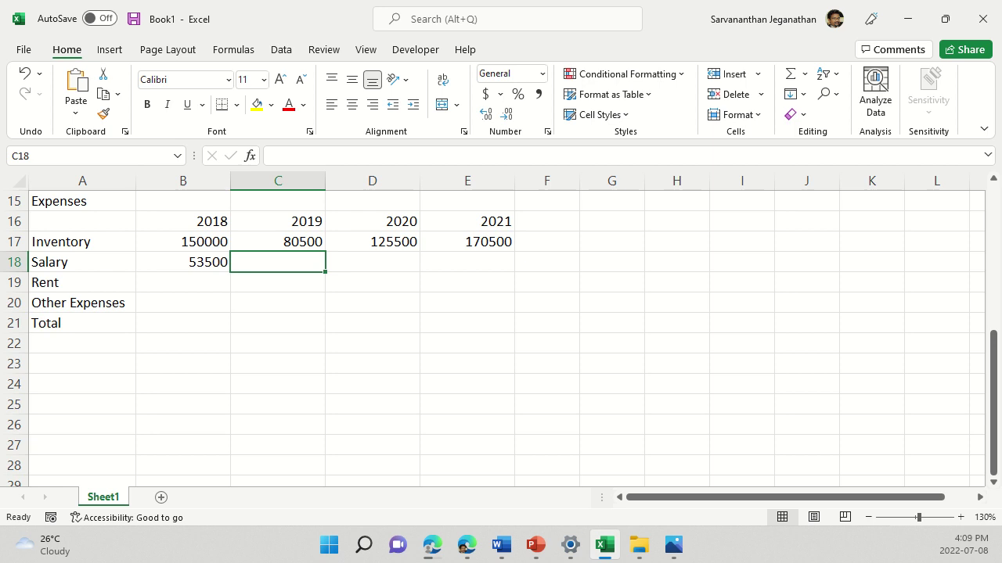
text(42250)
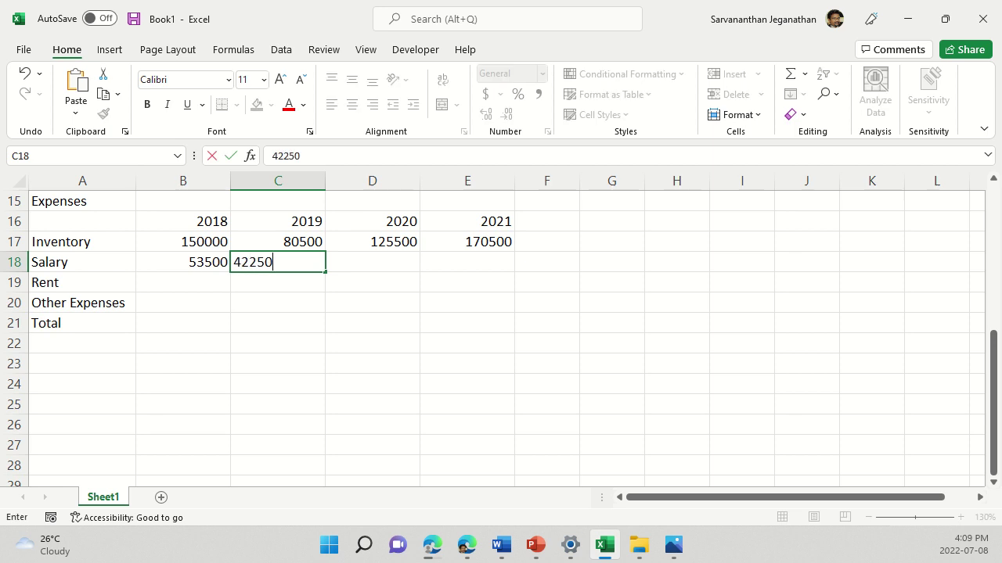
key(Tab)
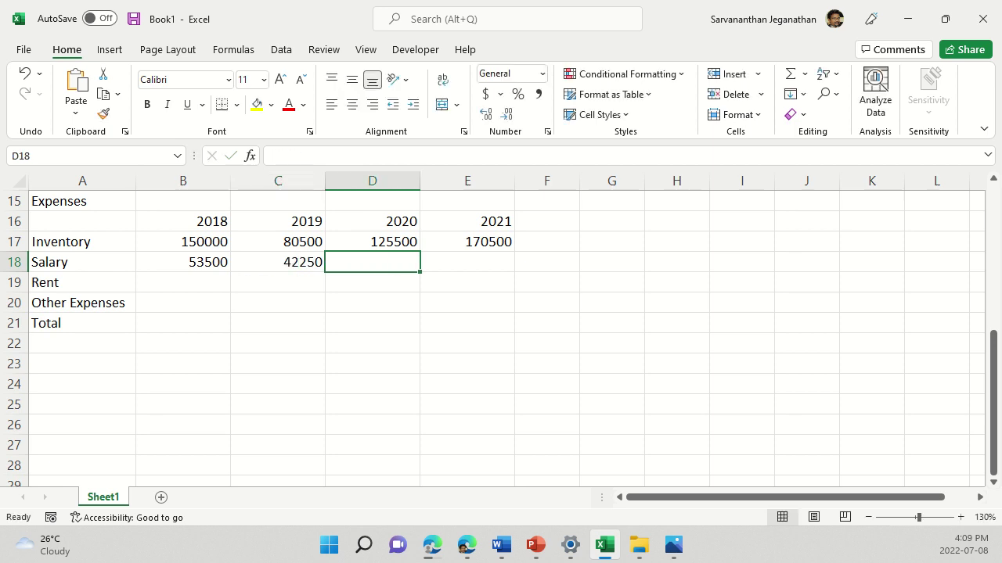
text(46250)
key(Tab)
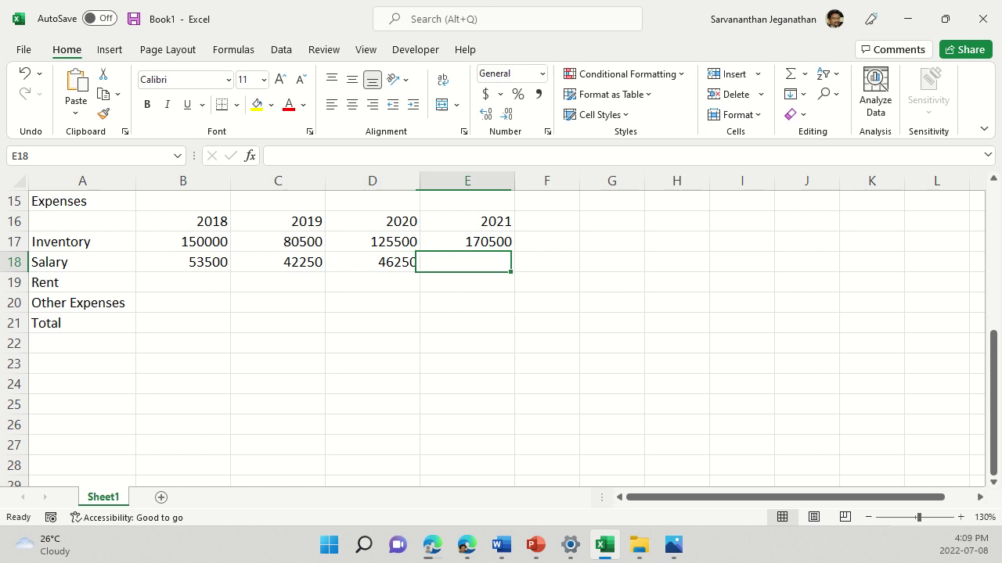
text(5)
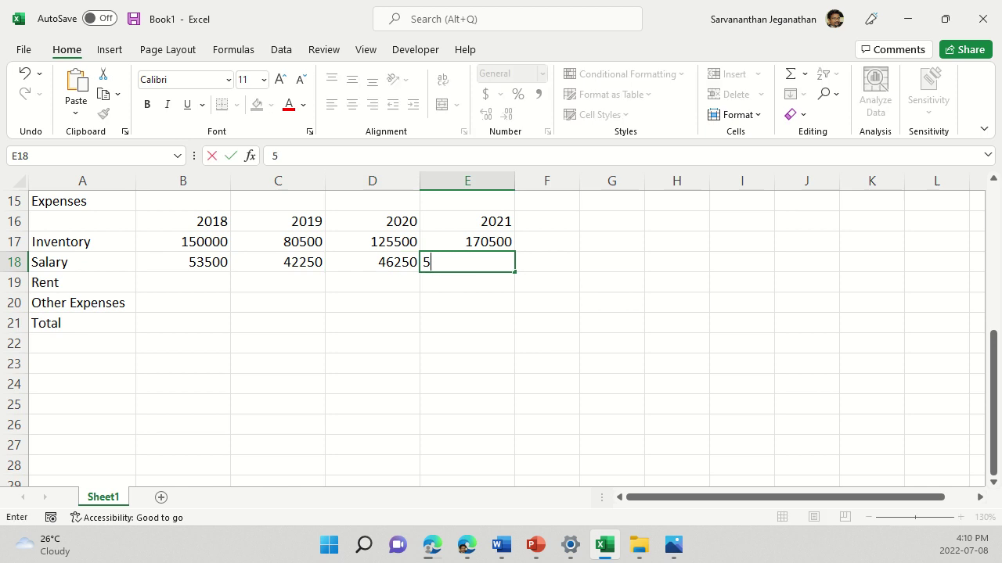
text(3550)
key(Return)
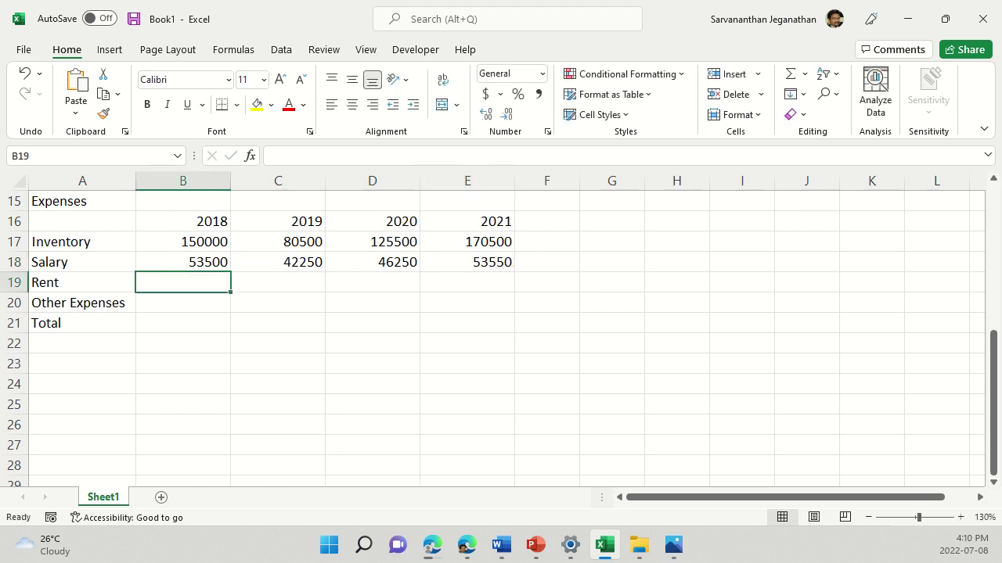
- Enter Rent amounts 69500, 70500, 70500 and 70500 for 2018–2021
text(69)
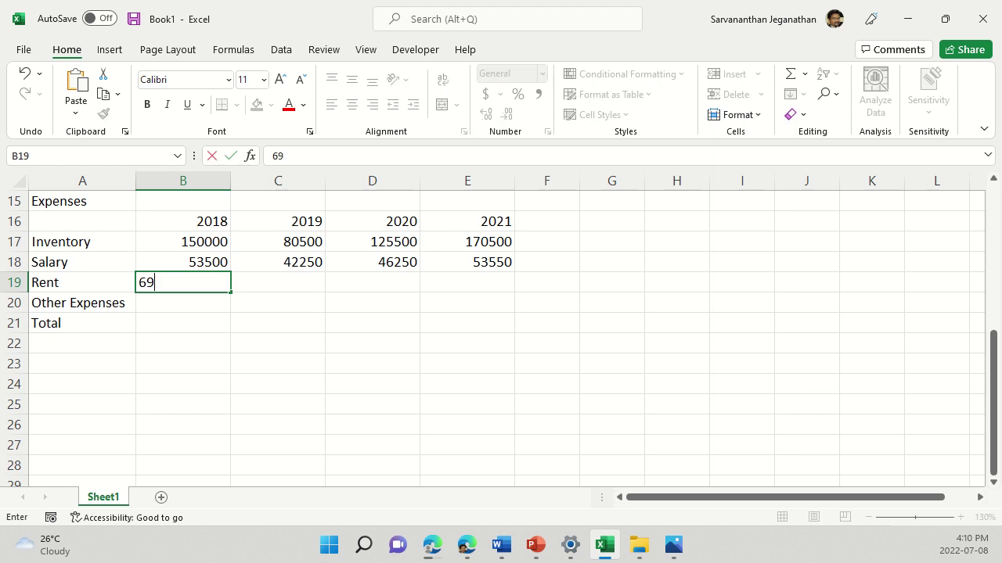
text(500)
key(Tab)
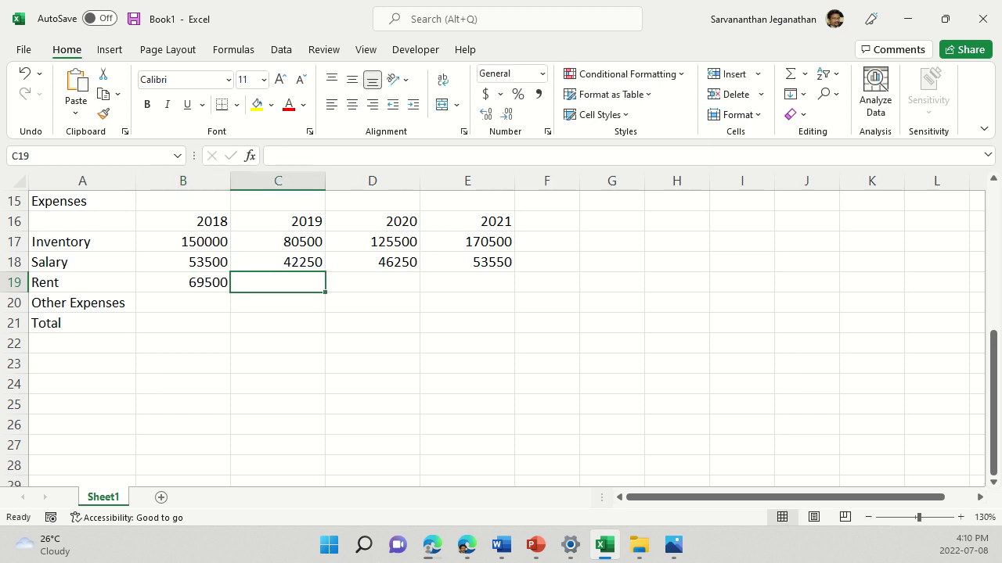
text(70500)
key(Tab)
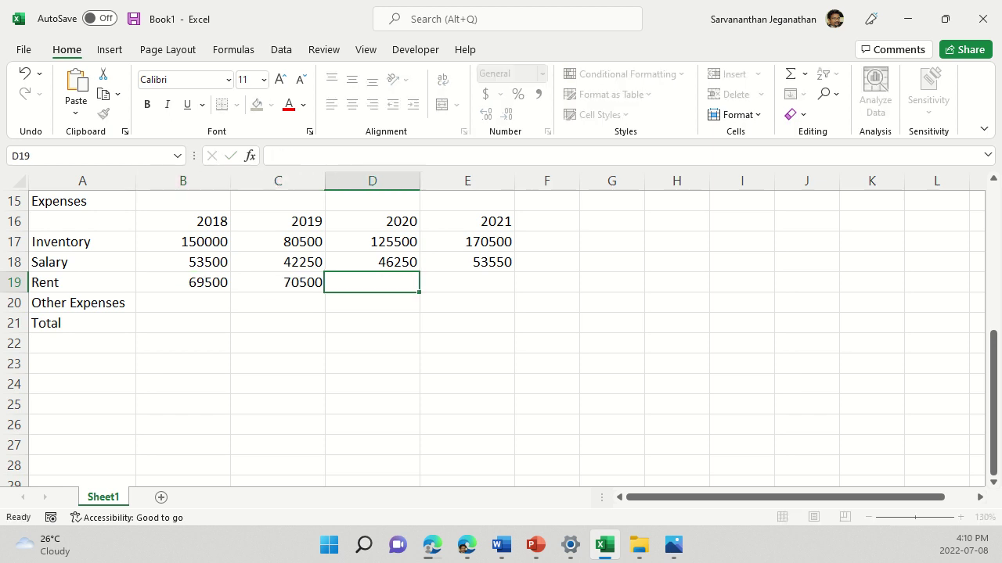
text(70500)
key(Tab)
text(7)
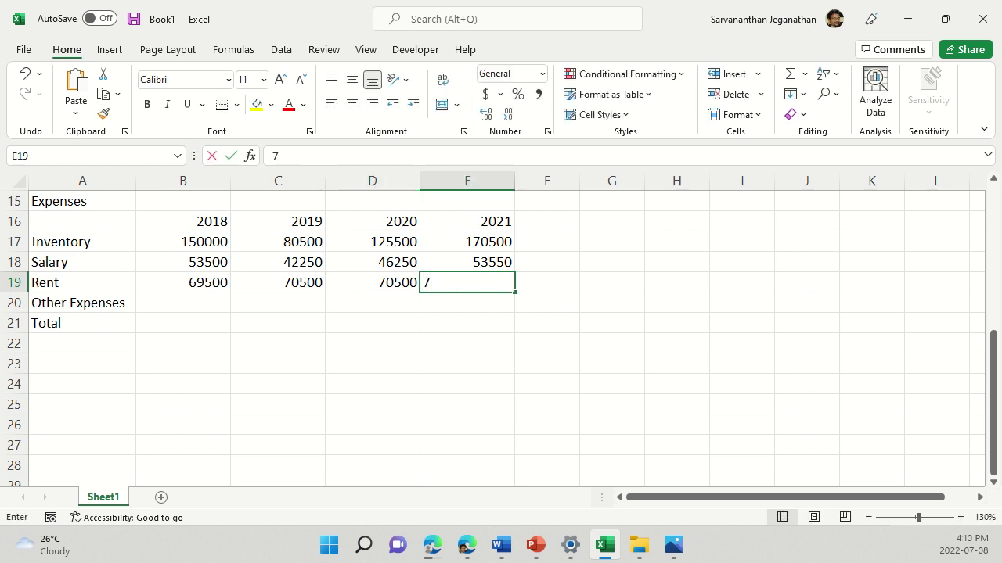
text(0)
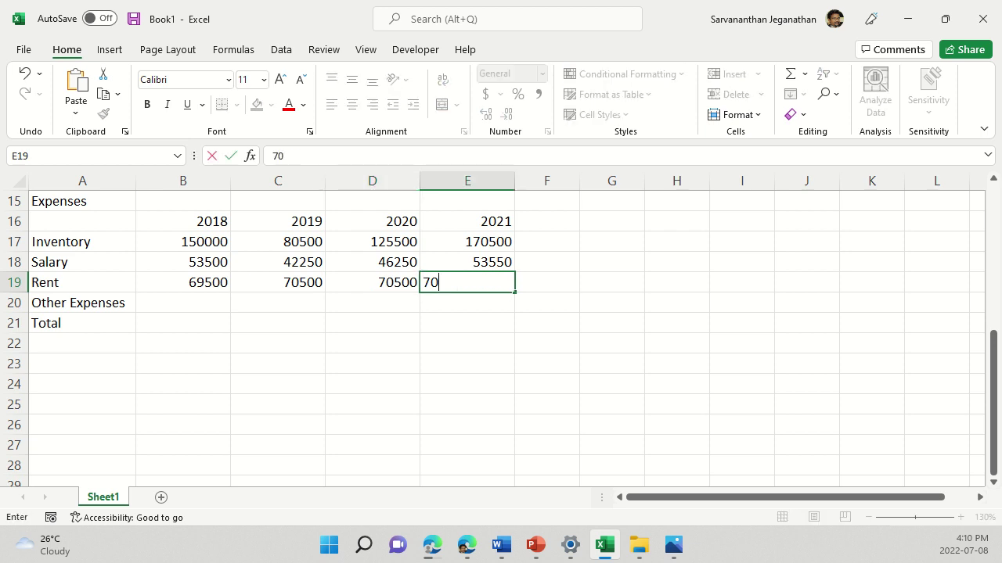
text(500)
key(Return)
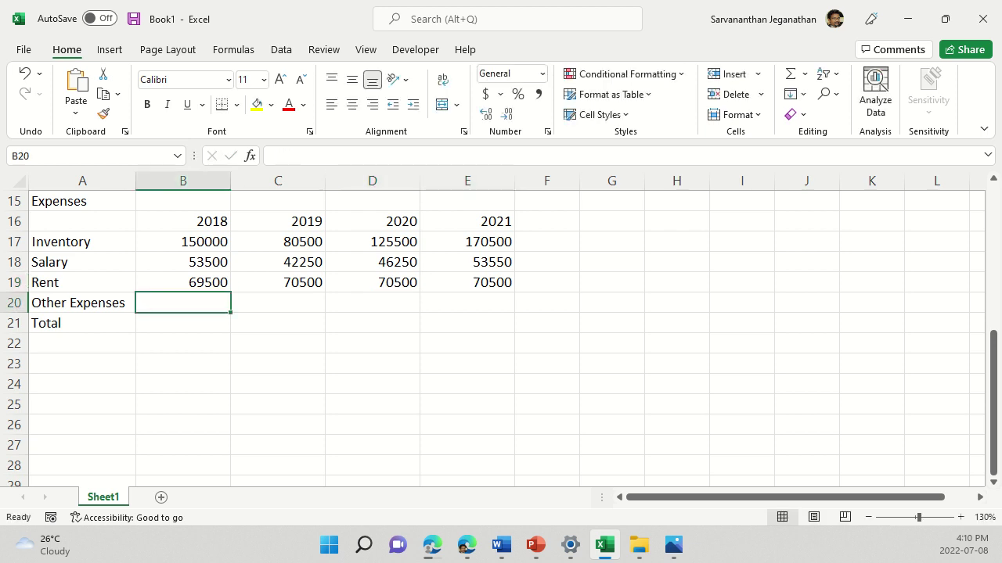
- Enter Other Expenses amounts 15000, 12000, 2025 and 3505 for 2018–2021
text(1500)
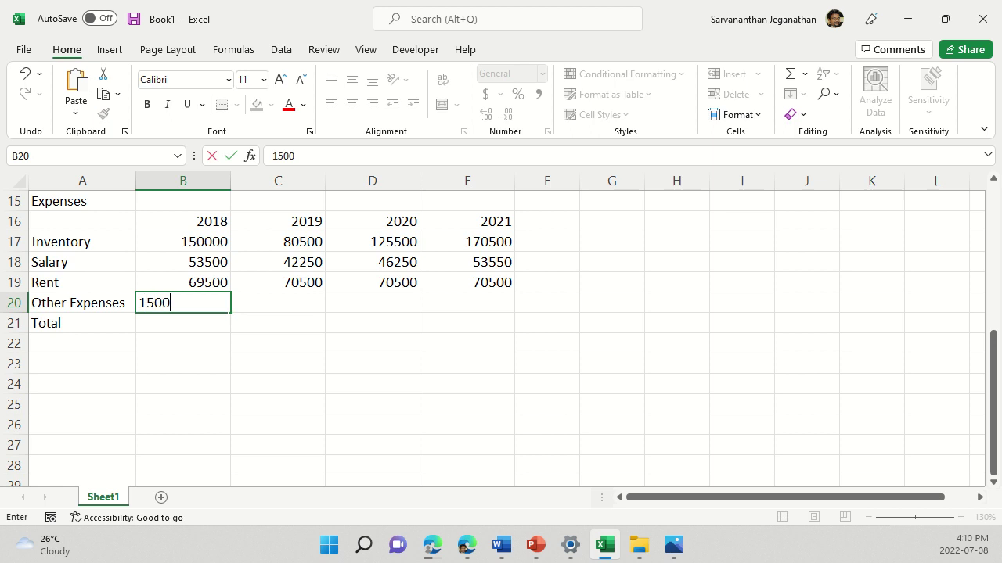
text(0)
key(Tab)
text(12000)
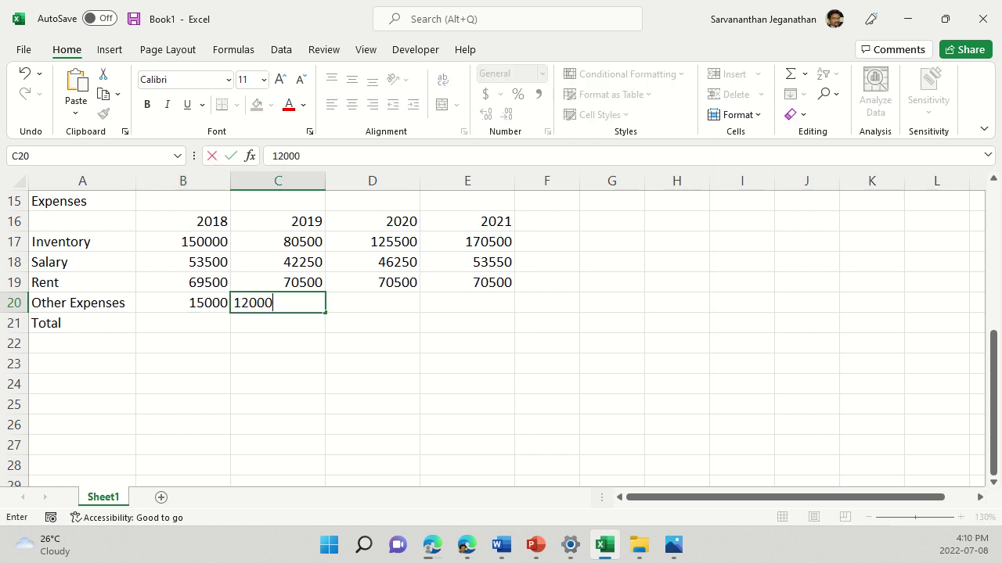
key(Tab)
text(2)
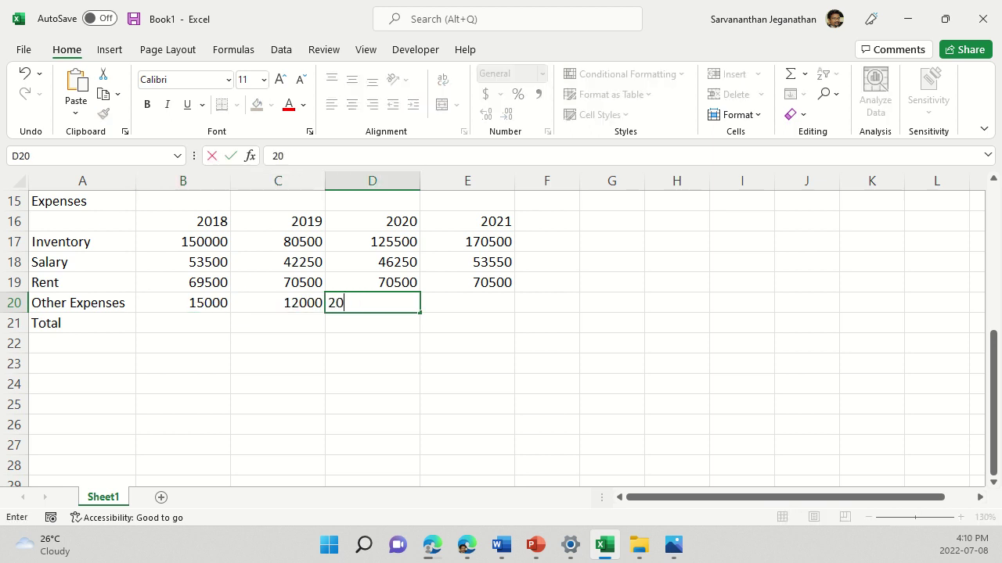
key(Tab)
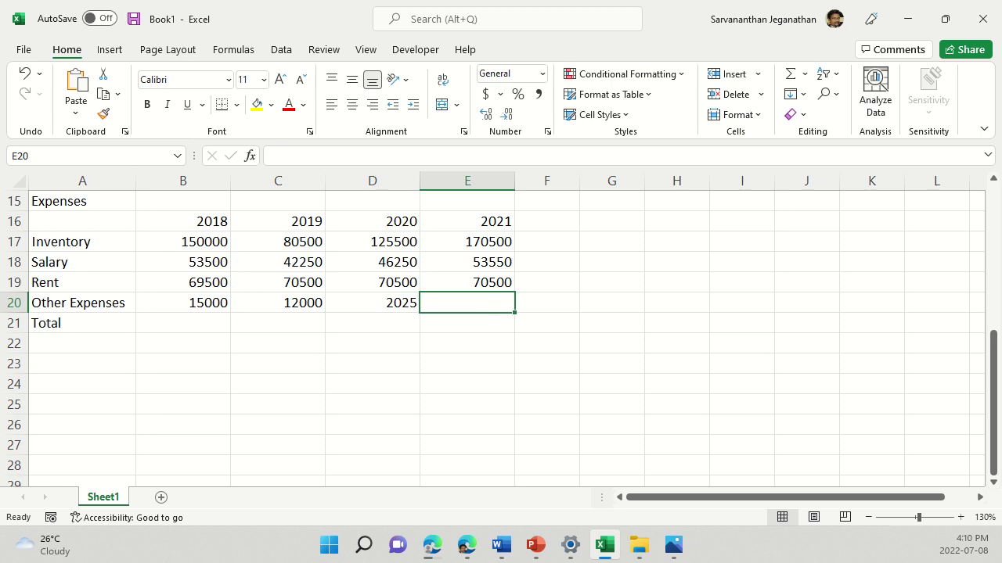
text(3)
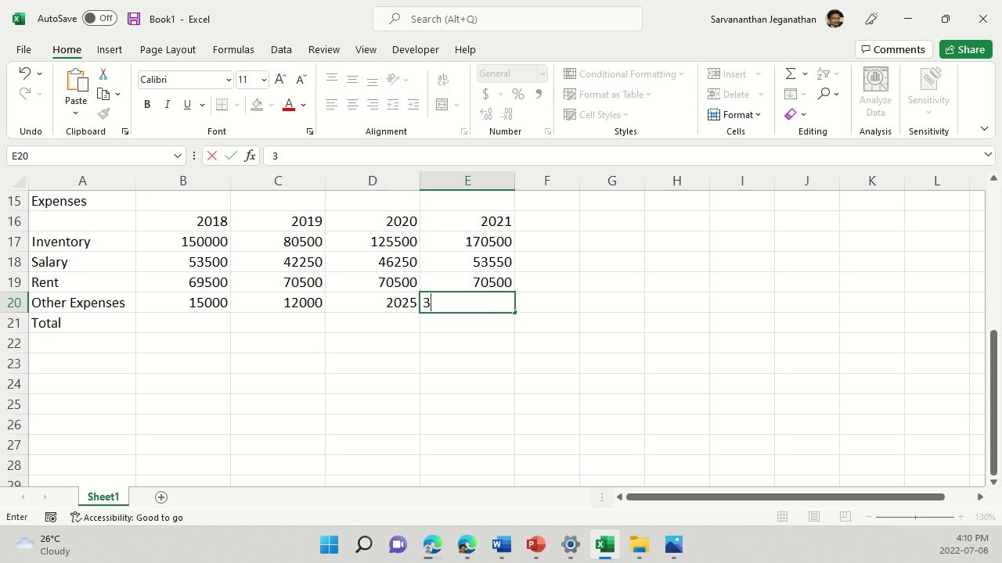
text(505)
key(Return)
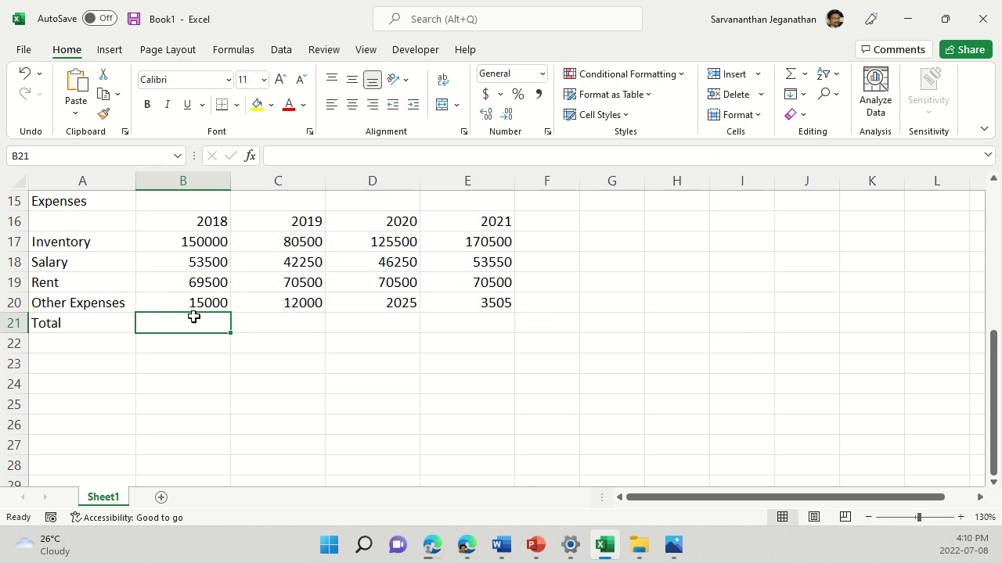
- Enter =SUM(B17:B20) in B21 to total the 2018 expenses
scroll(240, 320, up, 3)
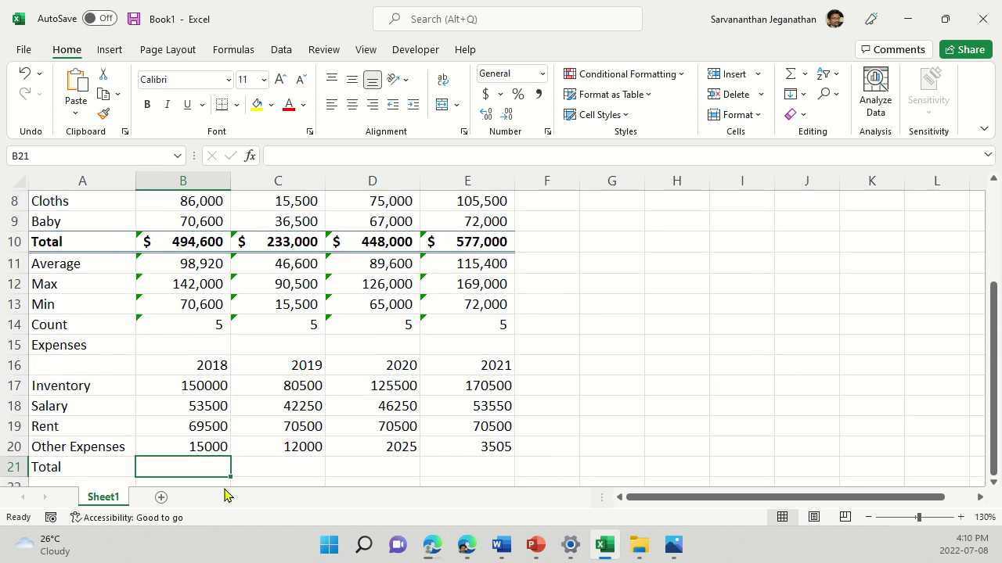
scroll(224, 381, down, 3)
text(=)
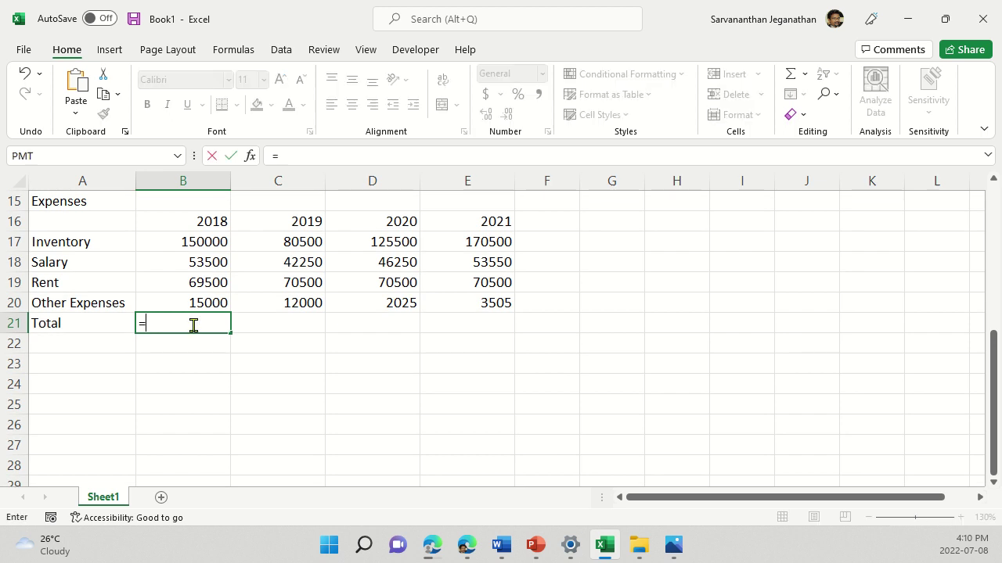
text(SUM)
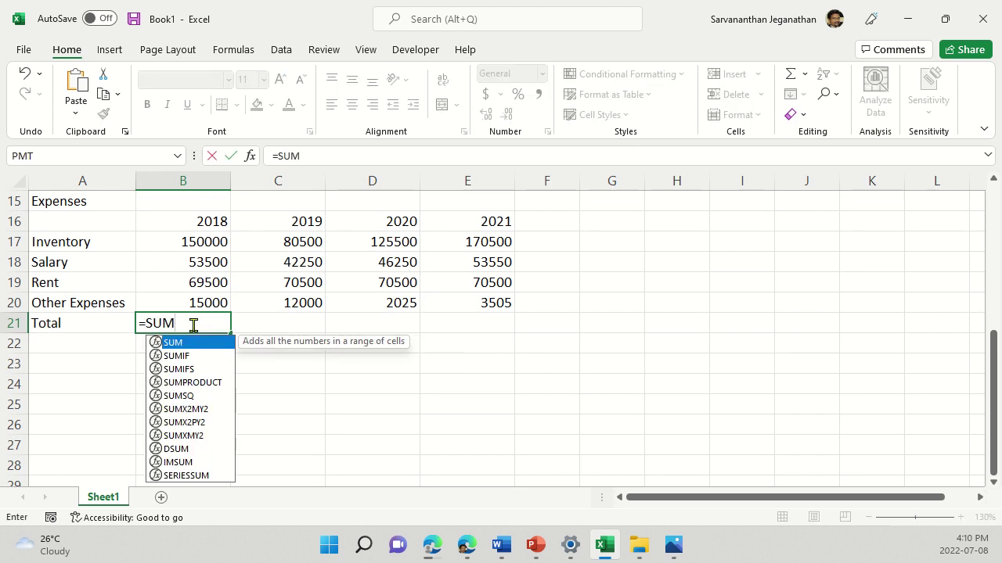
text(()
drag(197, 245, 198, 298)
text())
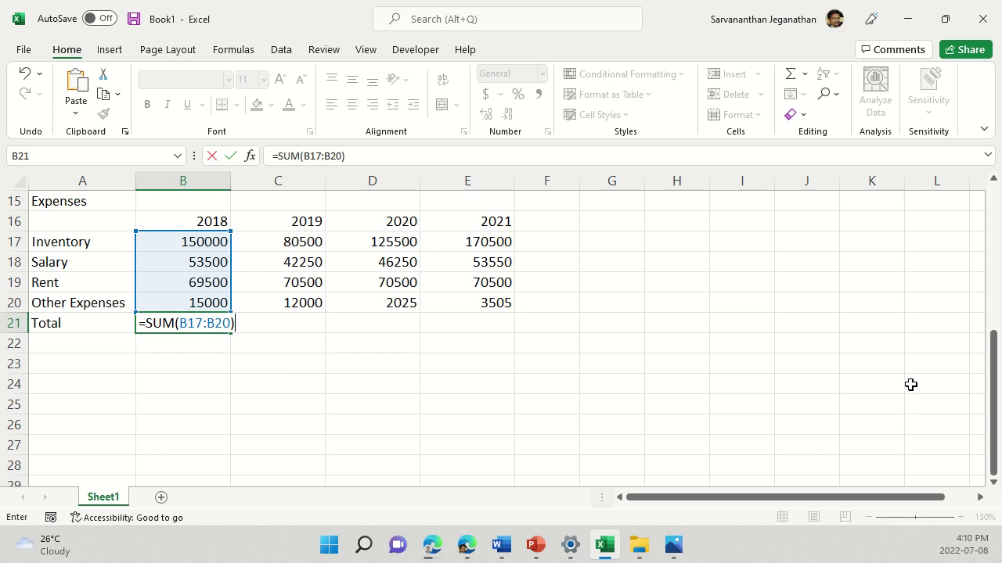
key(Return)
- Copy the SUM formula across C21:E21, giving 205250, 244275 and 298055
click(172, 322)
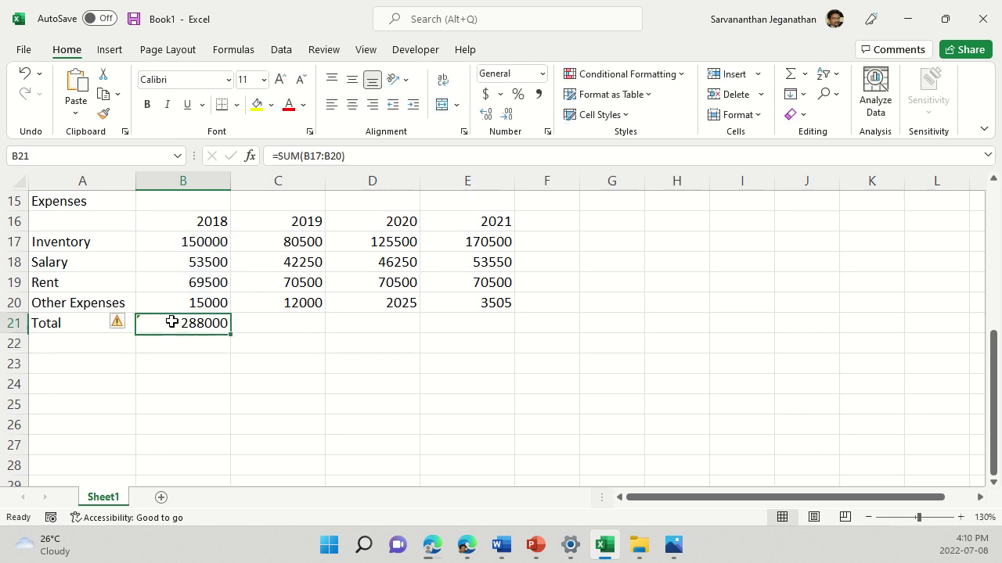
drag(231, 333, 515, 333)
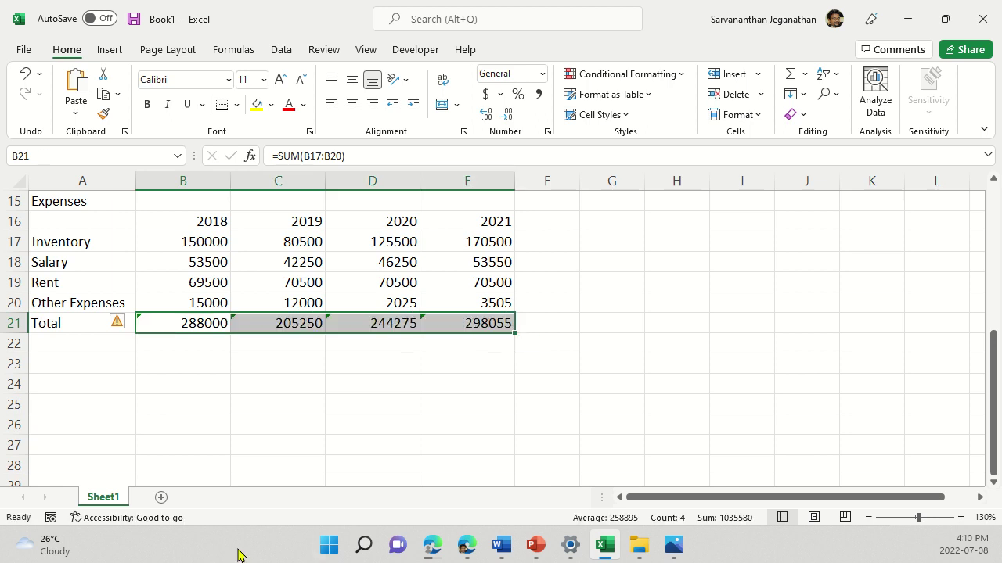
click(190, 327)
double_click(188, 323)
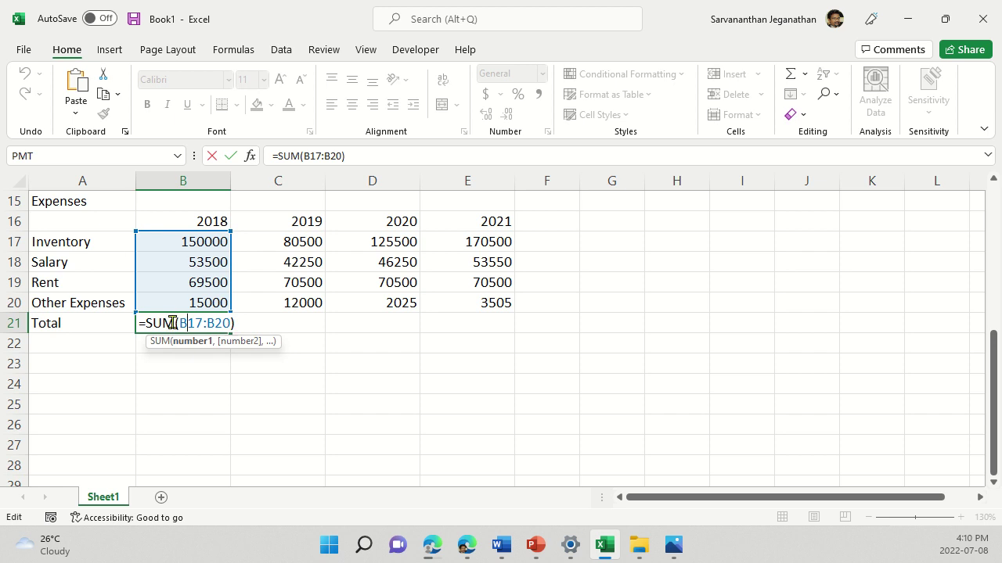
click(248, 321)
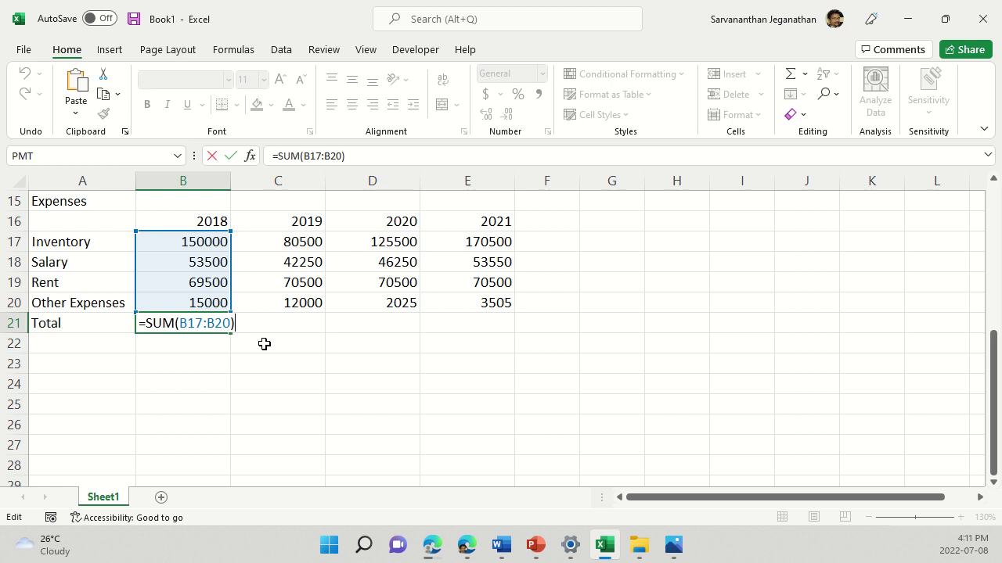
key(Return)
click(215, 327)
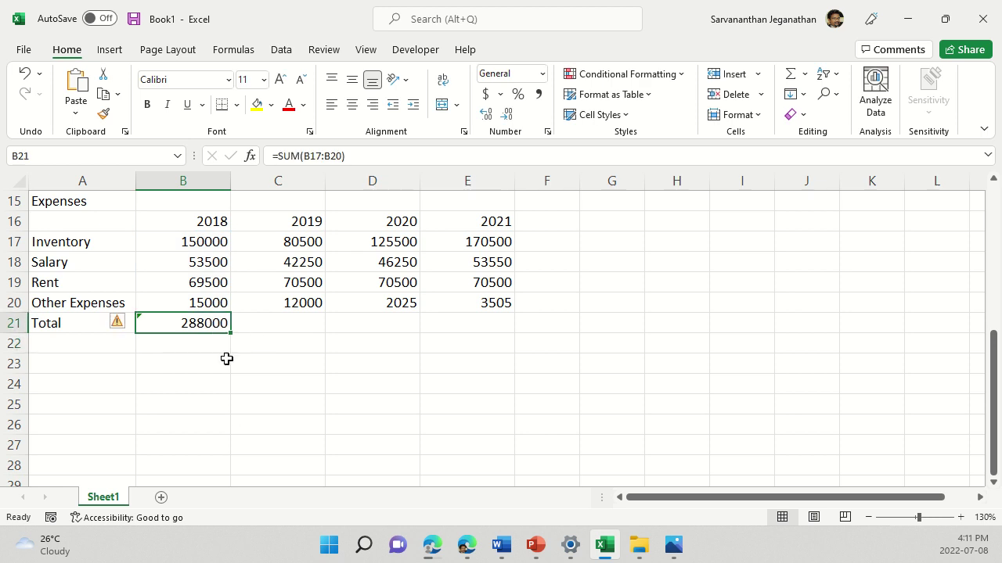
drag(232, 334, 523, 336)
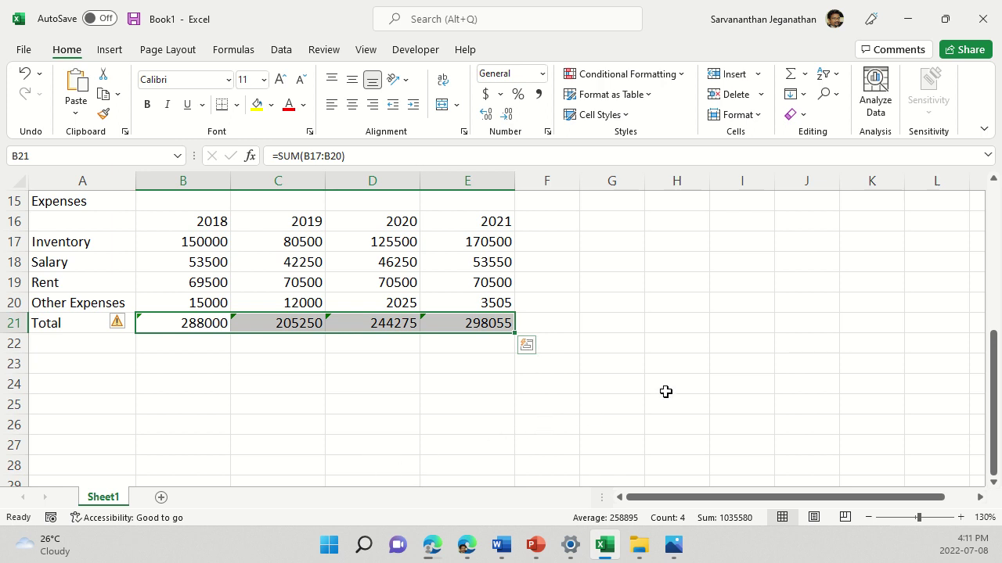
scroll(665, 391, up, 2)
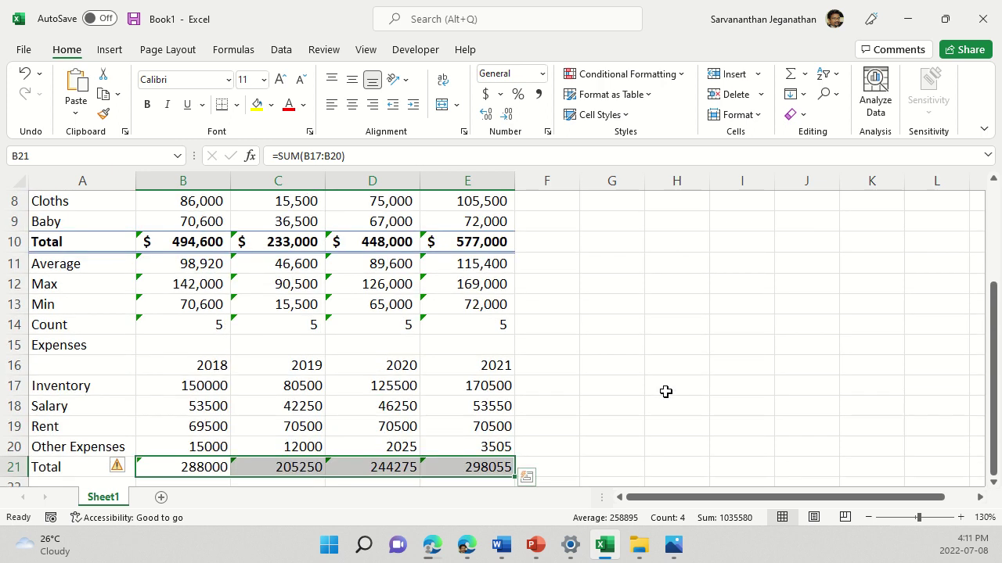
scroll(639, 365, down, 2)
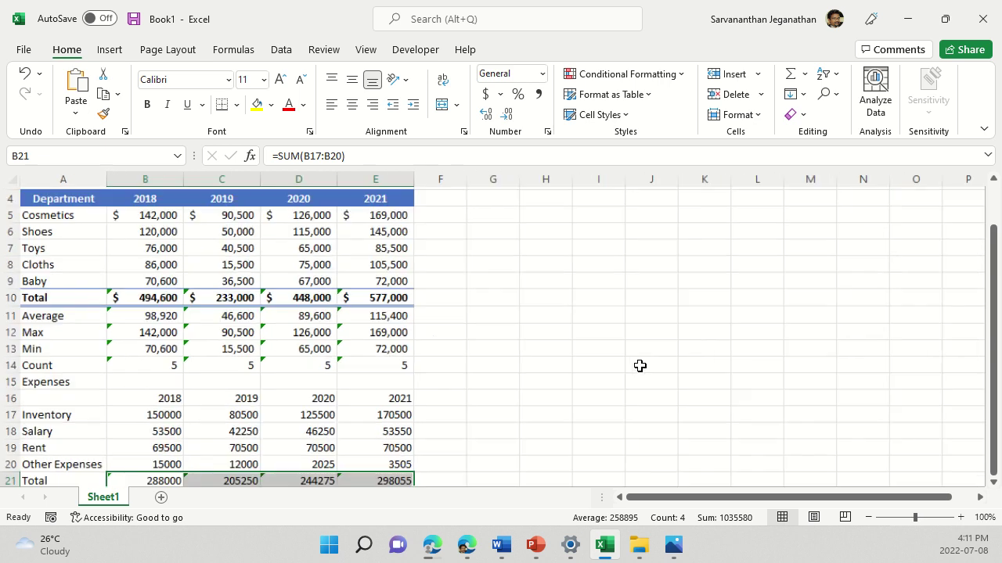
scroll(639, 365, down, 1)
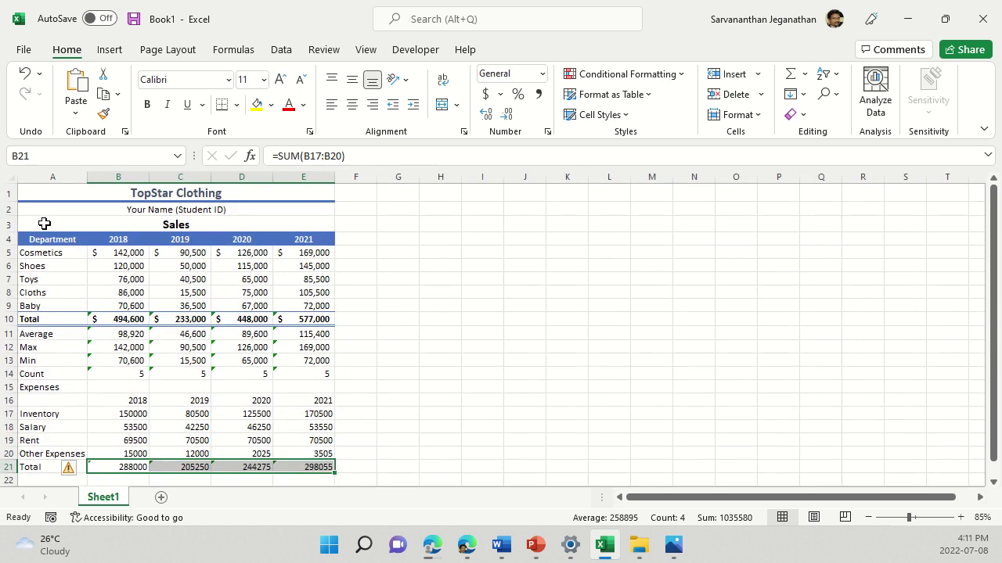
drag(42, 224, 236, 257)
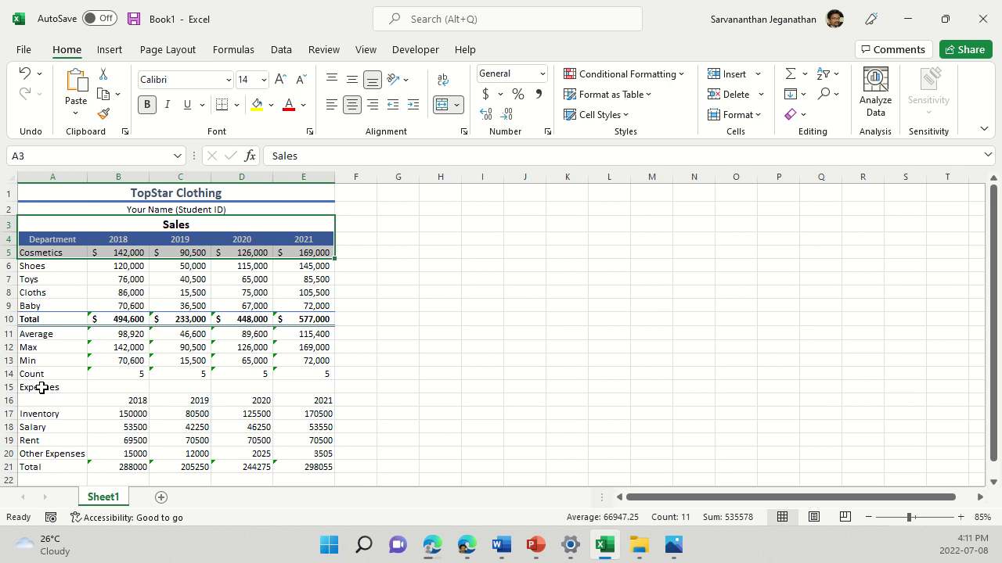
drag(40, 387, 308, 413)
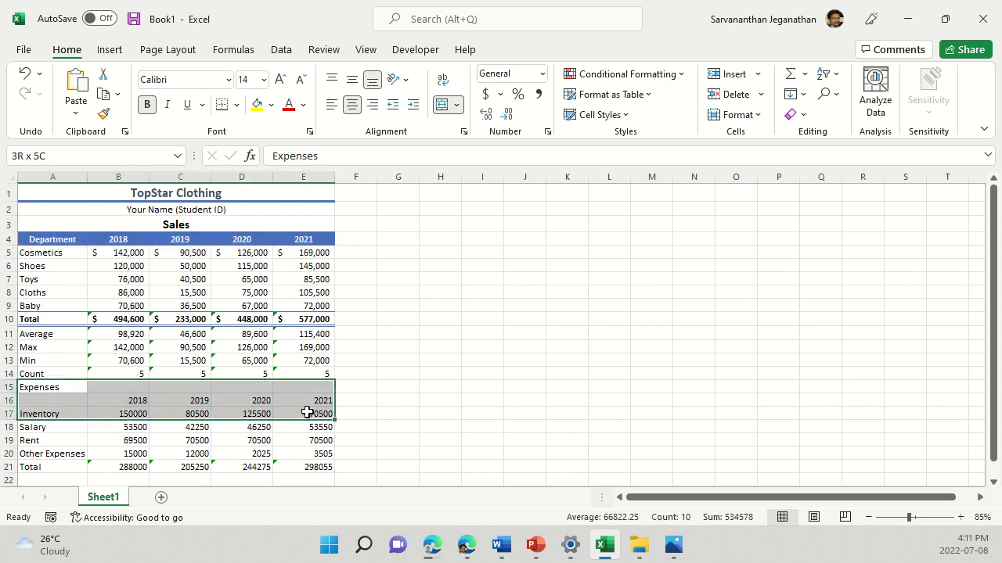
click(168, 227)
click(55, 242)
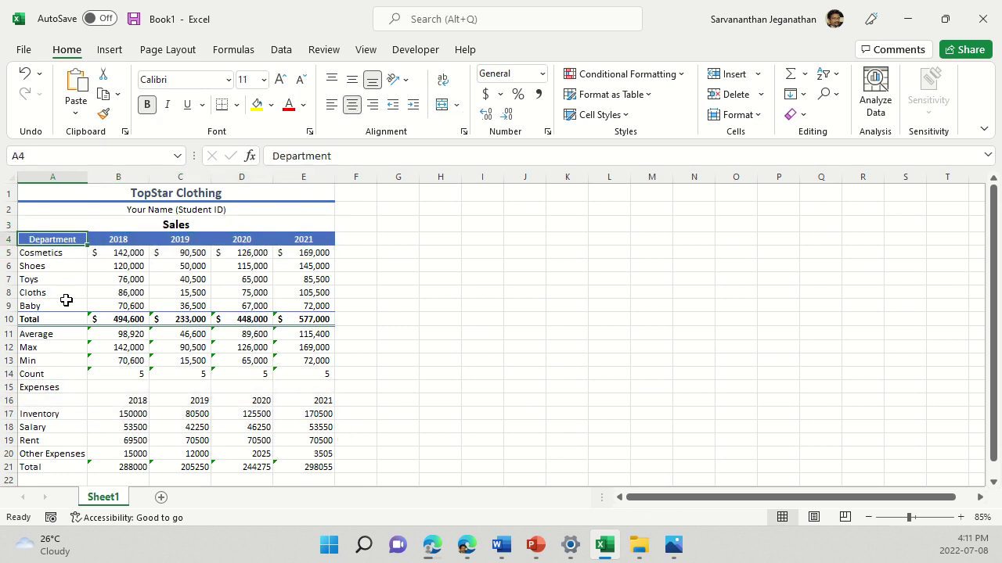
click(119, 238)
key(Right)
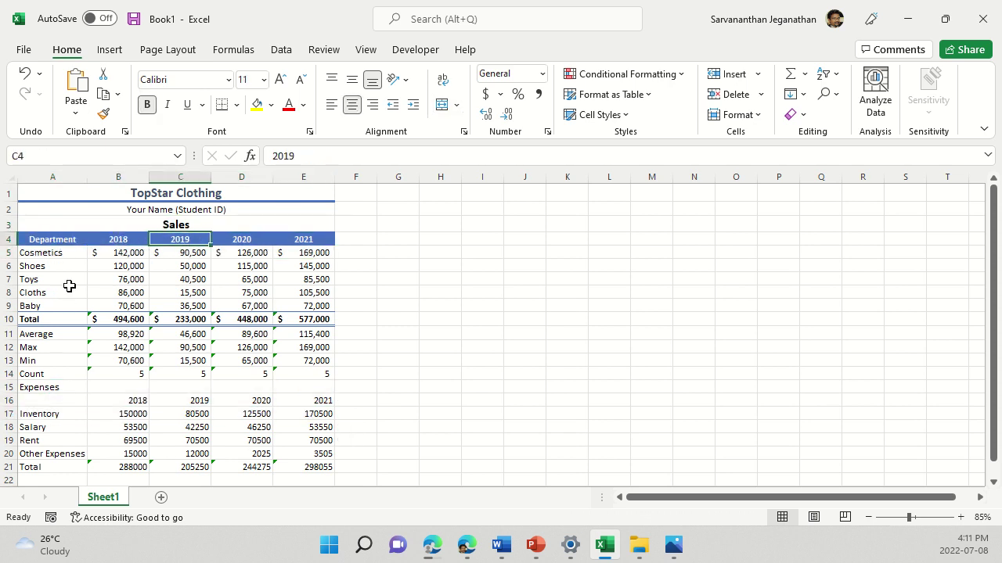
click(122, 254)
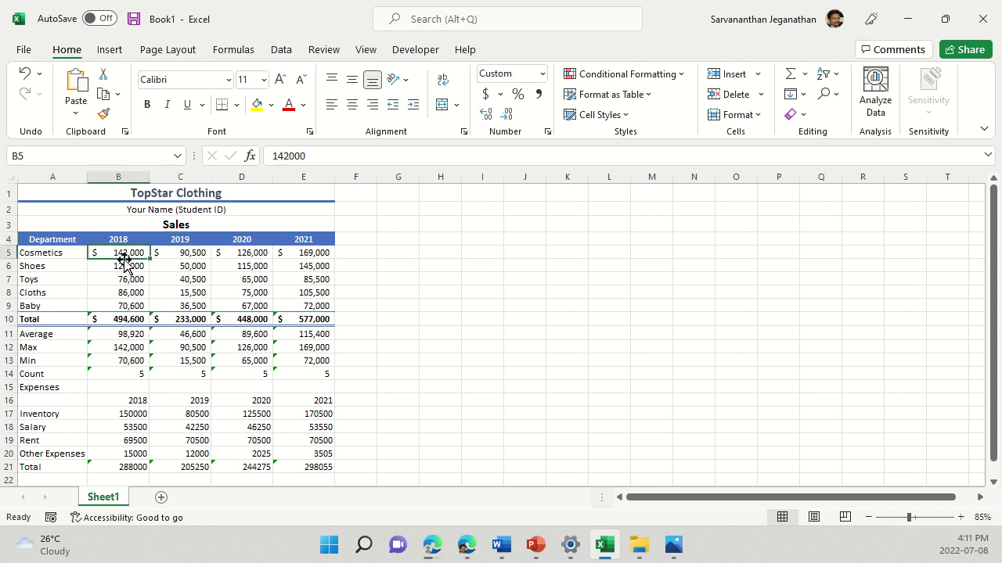
click(178, 253)
click(251, 253)
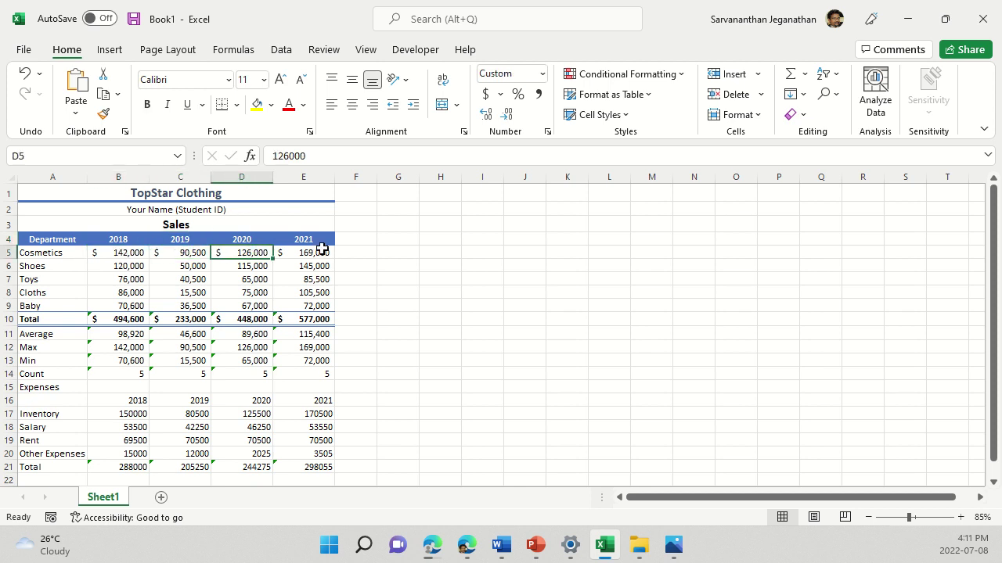
click(321, 250)
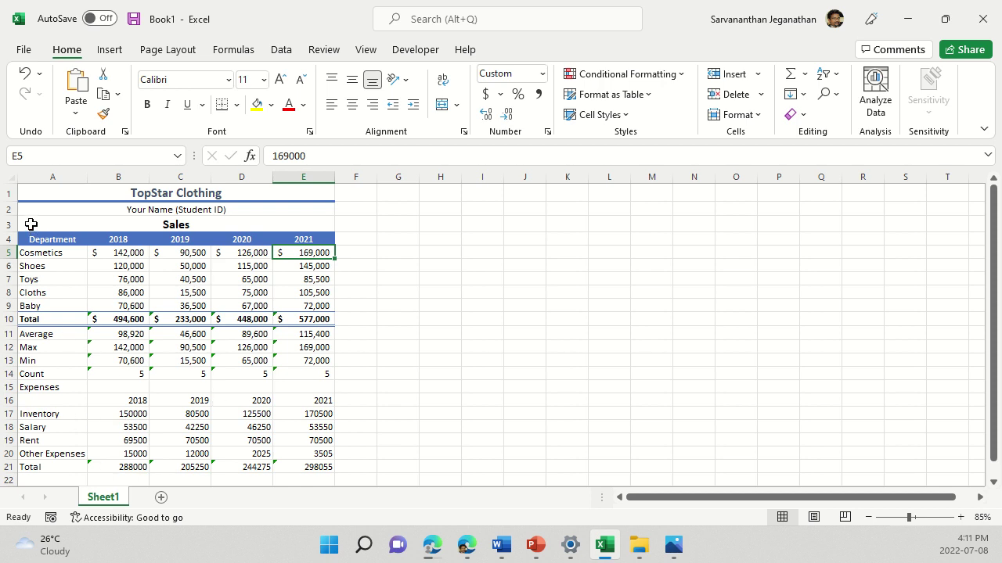
drag(31, 224, 313, 247)
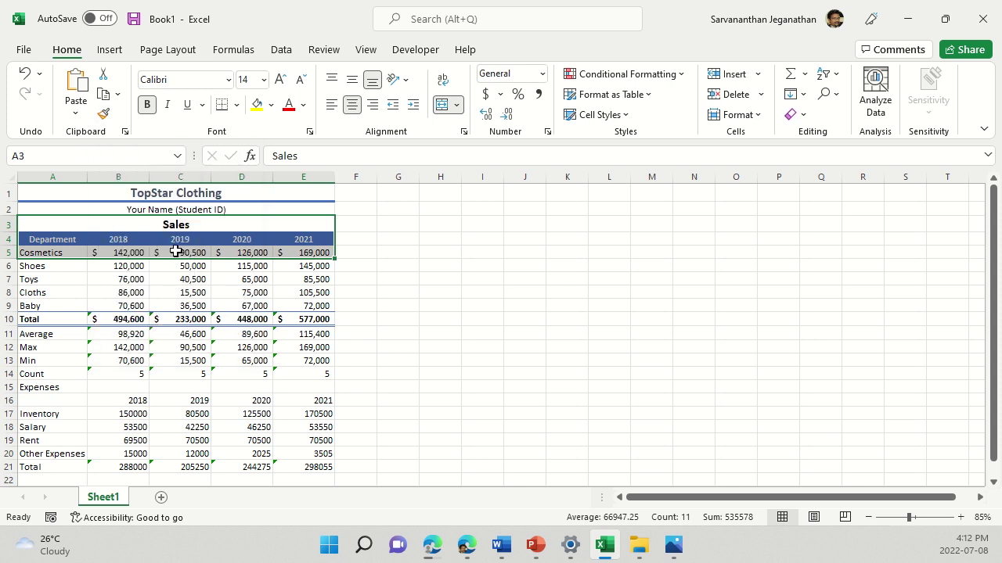
- Format-paint the Sales header onto the Expenses header and the Sales Total row onto the Expenses Total row
click(104, 114)
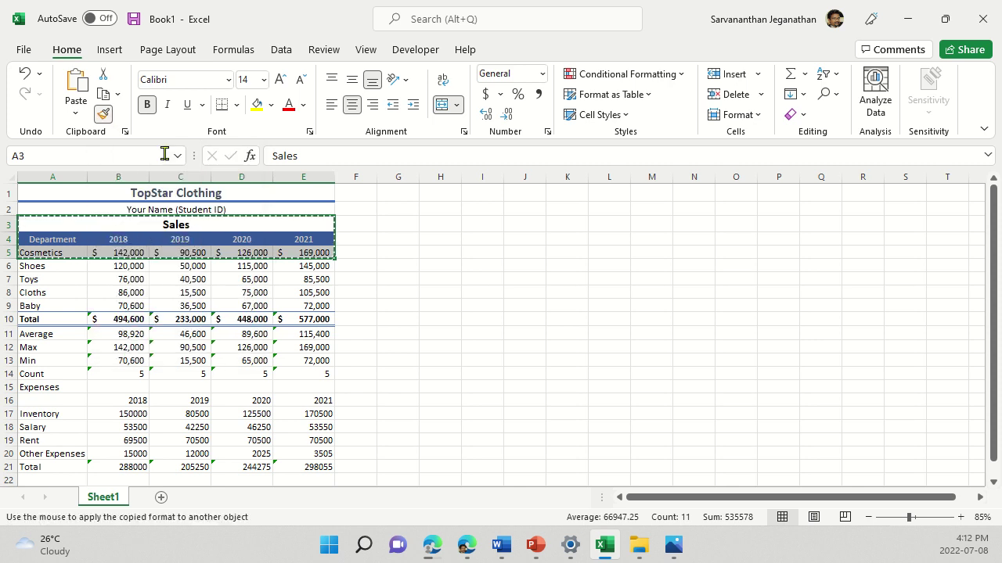
click(52, 387)
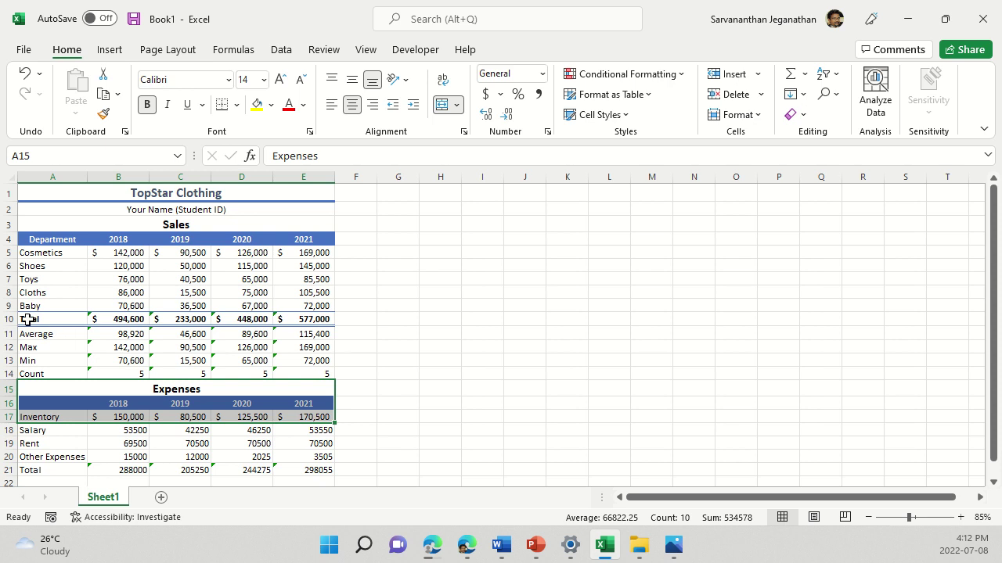
drag(27, 320, 300, 315)
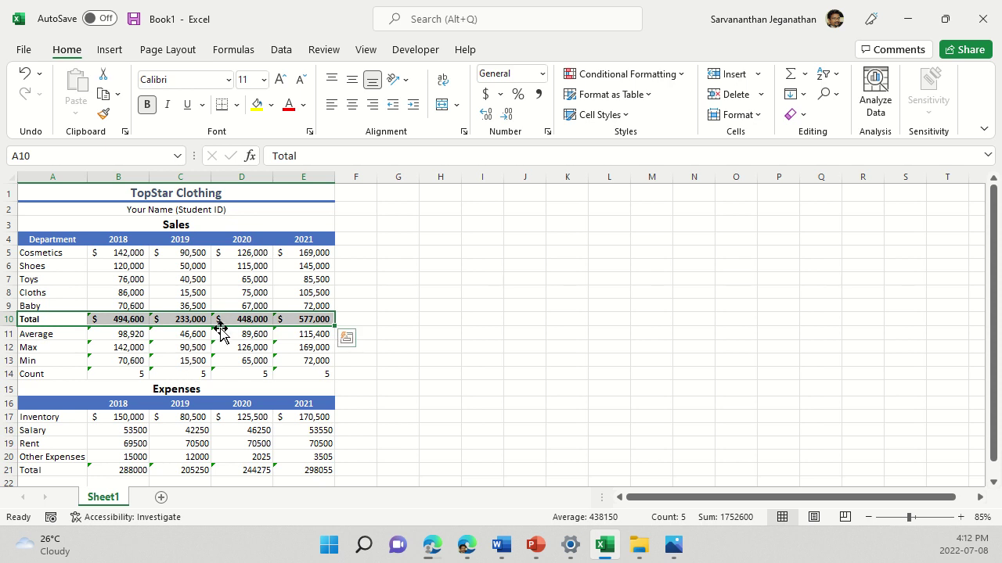
click(104, 119)
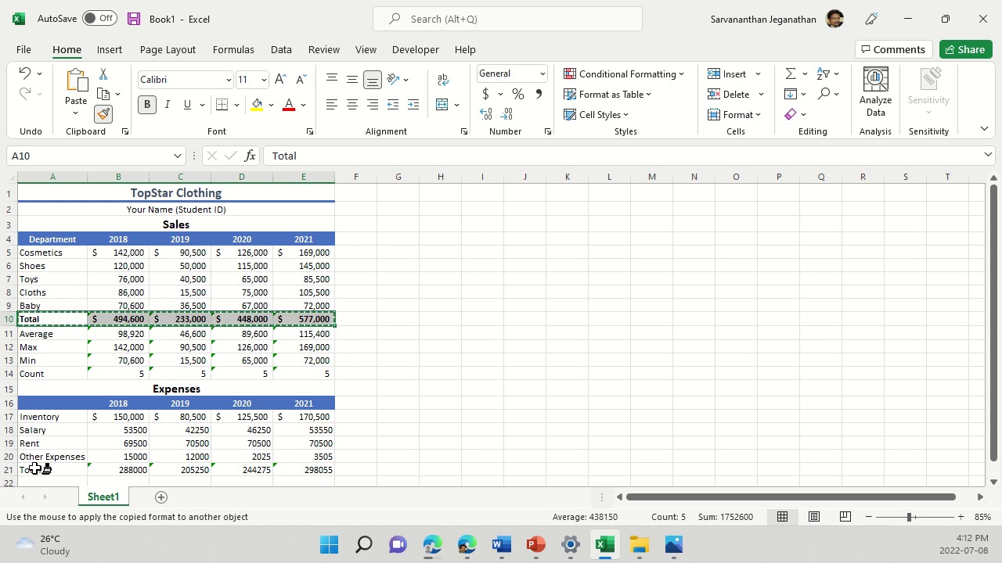
click(36, 469)
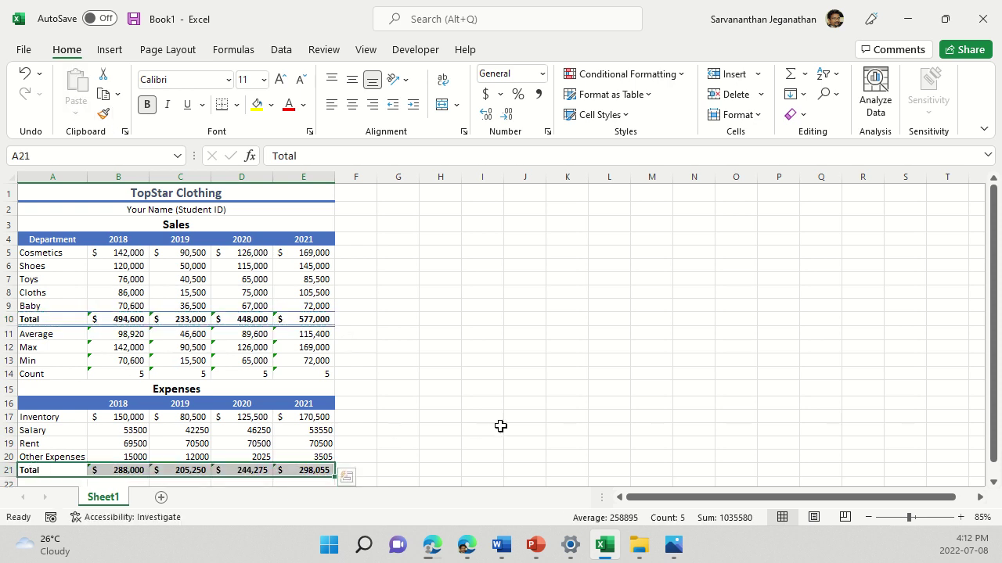
- Enter the heading 'Profit' in cell A22
click(413, 432)
scroll(452, 392, down, 2)
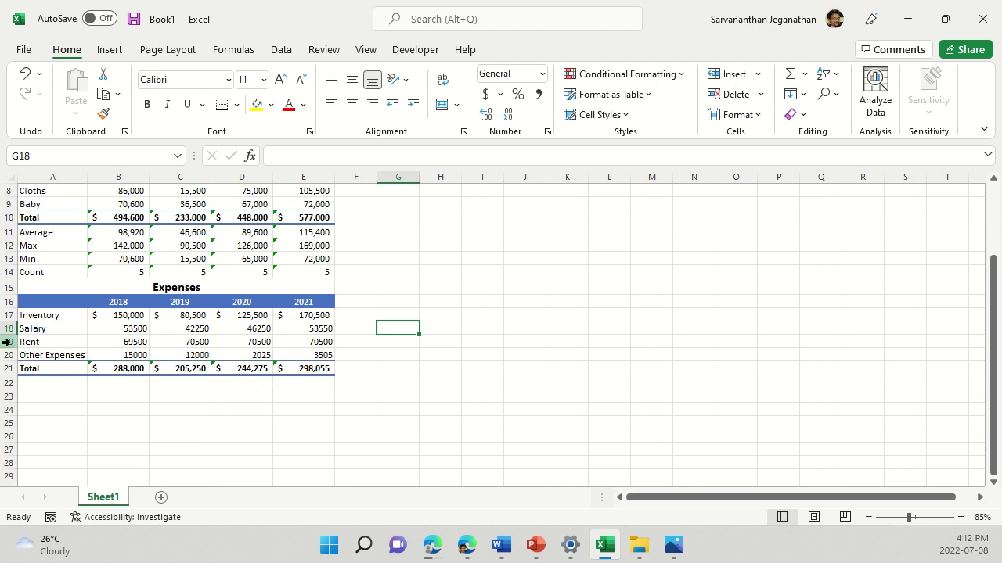
click(43, 385)
text(Profit)
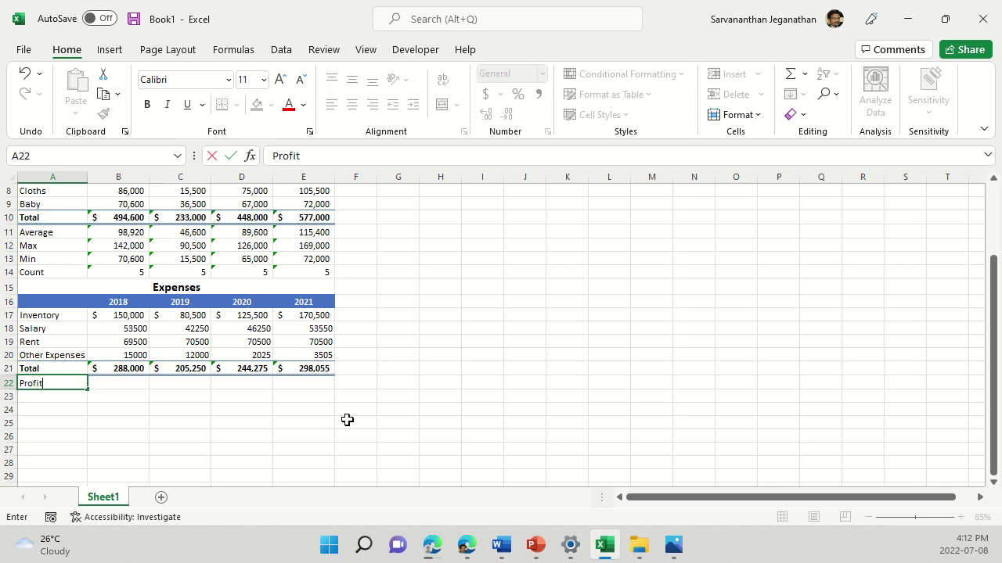
key(Return)
- Fill the years 2018 through 2021 across B23:E23
key(Right)
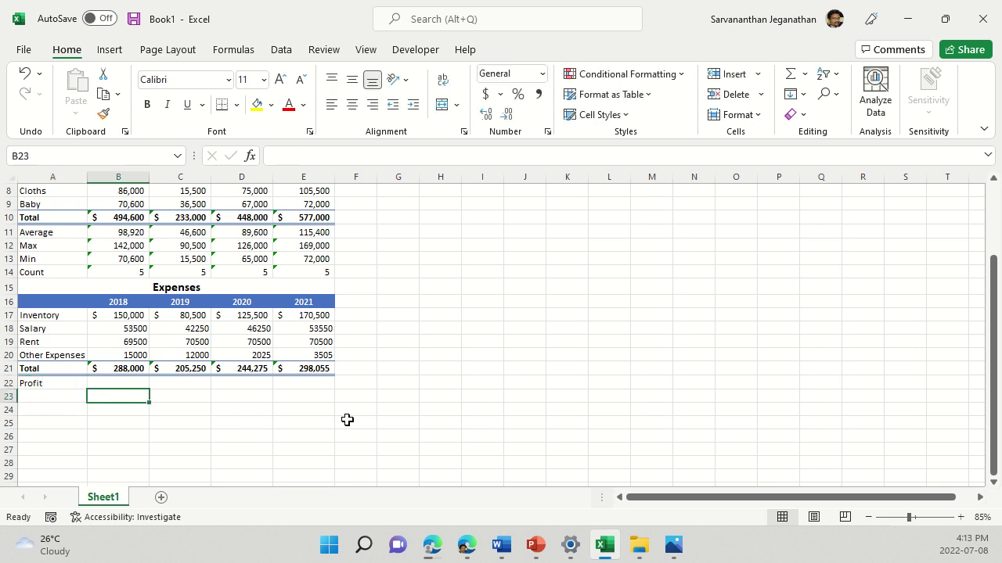
text(2018)
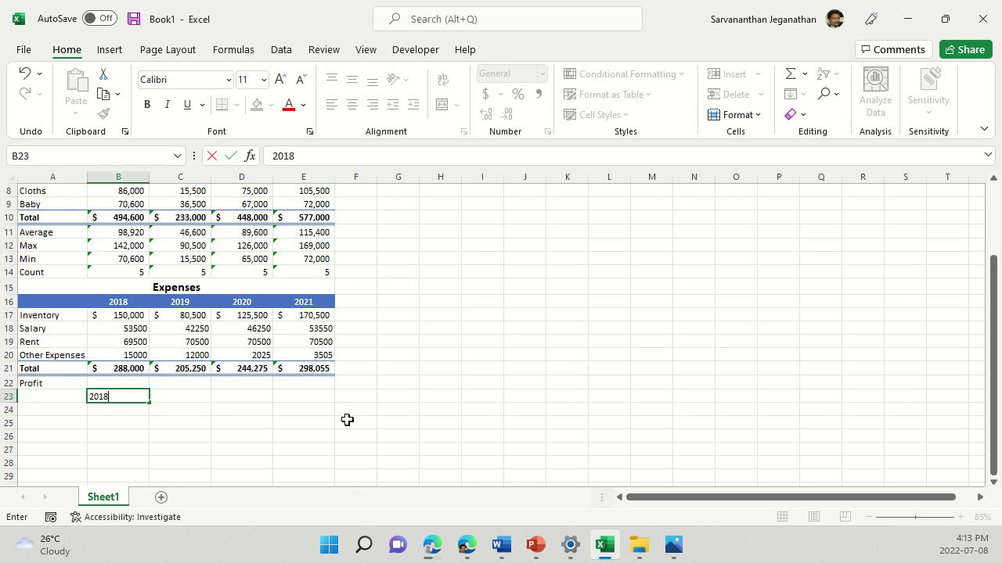
key(Right)
text(2019)
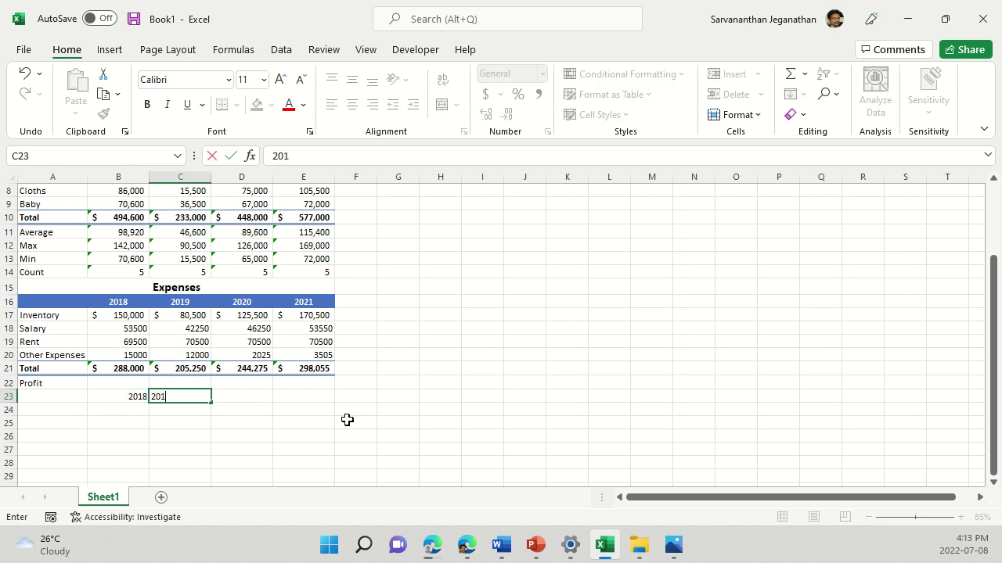
key(Return)
drag(126, 393, 187, 388)
drag(145, 401, 327, 396)
click(40, 408)
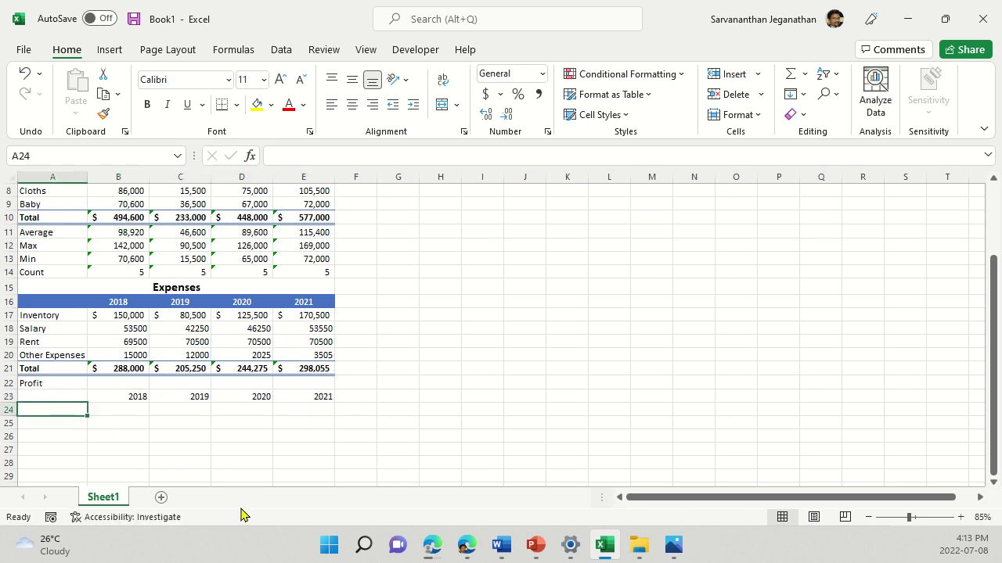
- Label A24 'Amount' and start a formula in B24
text(Amount)
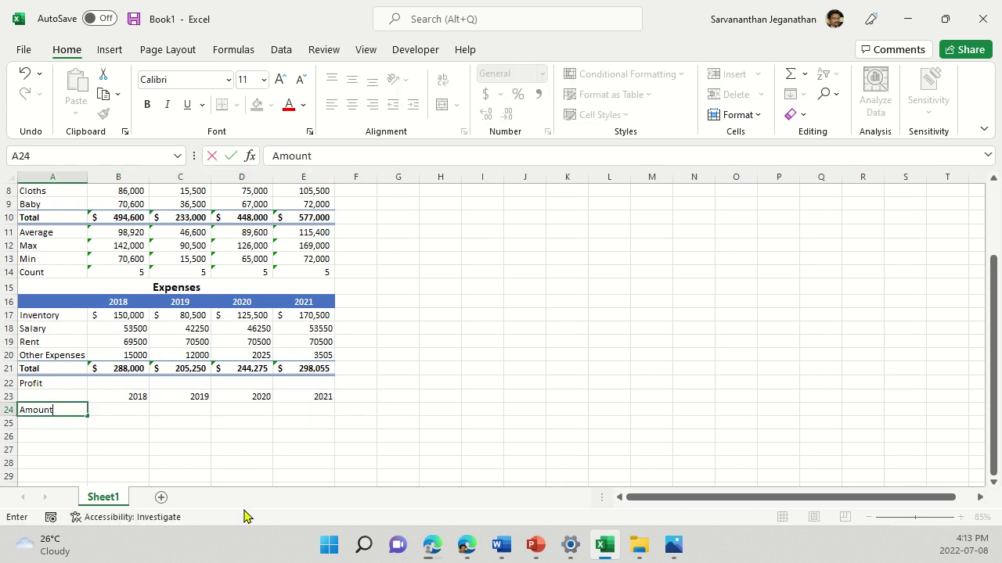
key(Return)
click(121, 410)
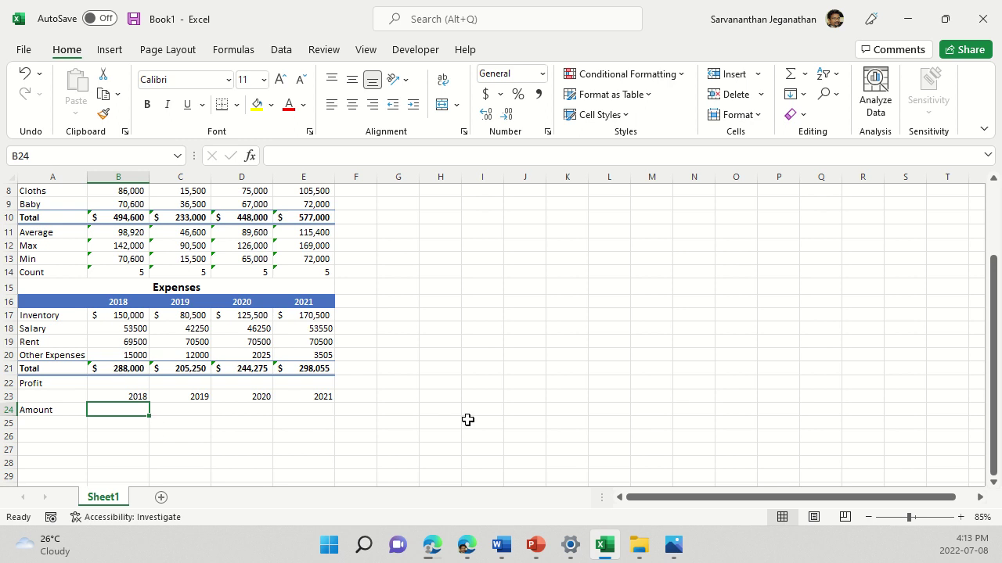
text(=)
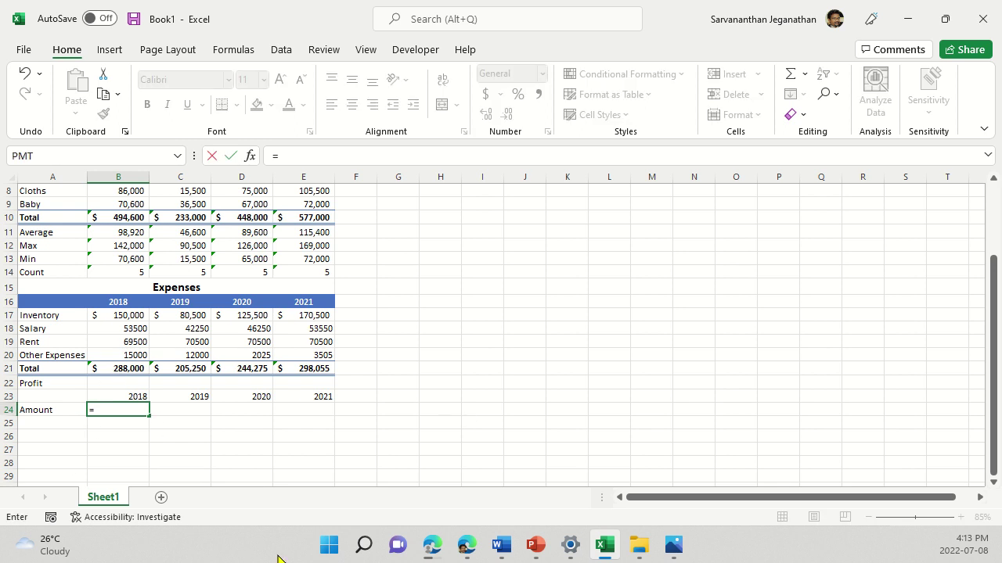
- Complete the 2018 profit formula =B10-B21 in B24
key(Up)
key(Up)
key(Up)
key(Up)
key(Up)
key(Up)
key(Up)
key(Up)
key(Up)
key(Up)
key(Up)
key(Up)
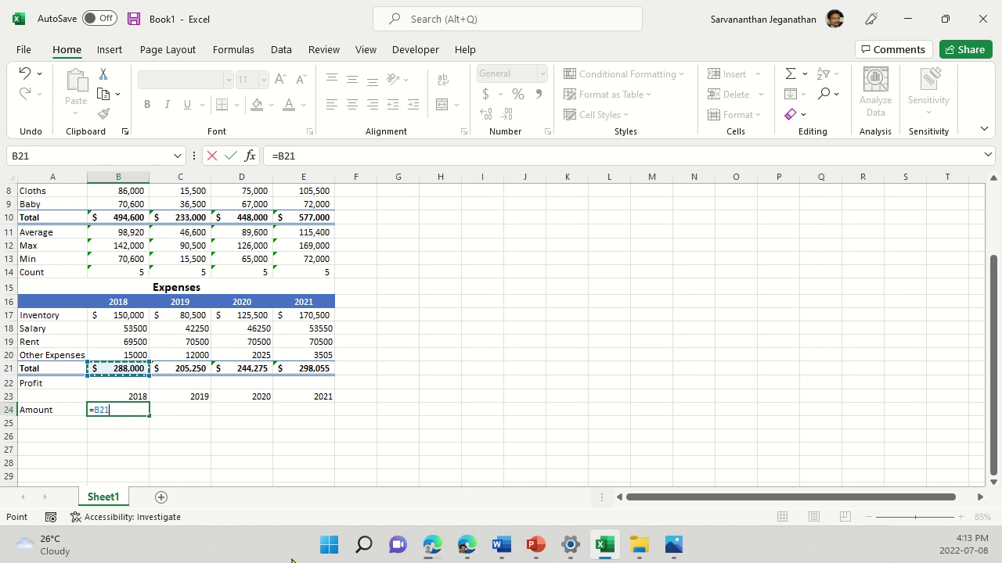
key(Up)
key(Up)
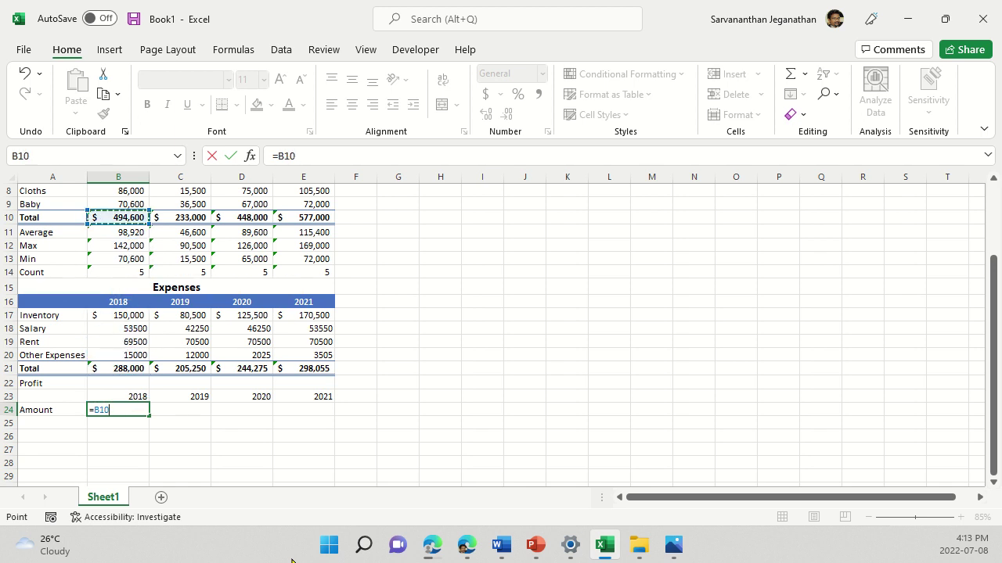
text(-)
key(Up)
key(Up)
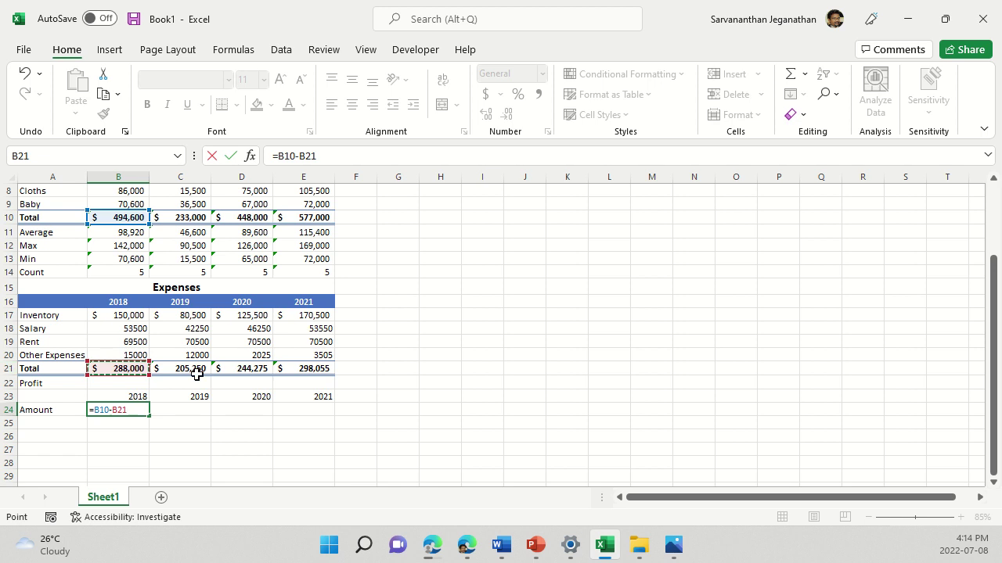
key(Return)
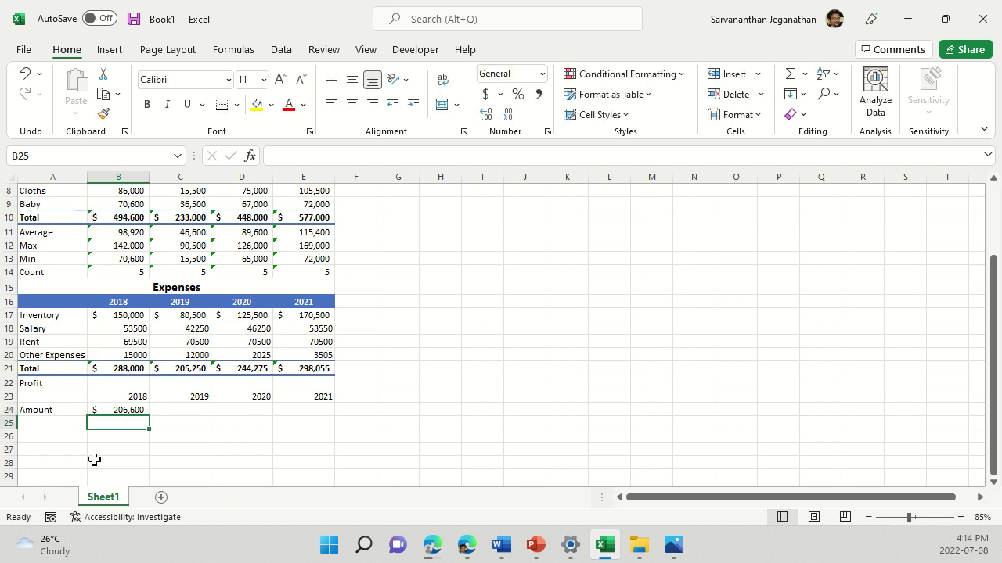
- Copy the profit formula across C24:E24 and check each year's formula
click(112, 409)
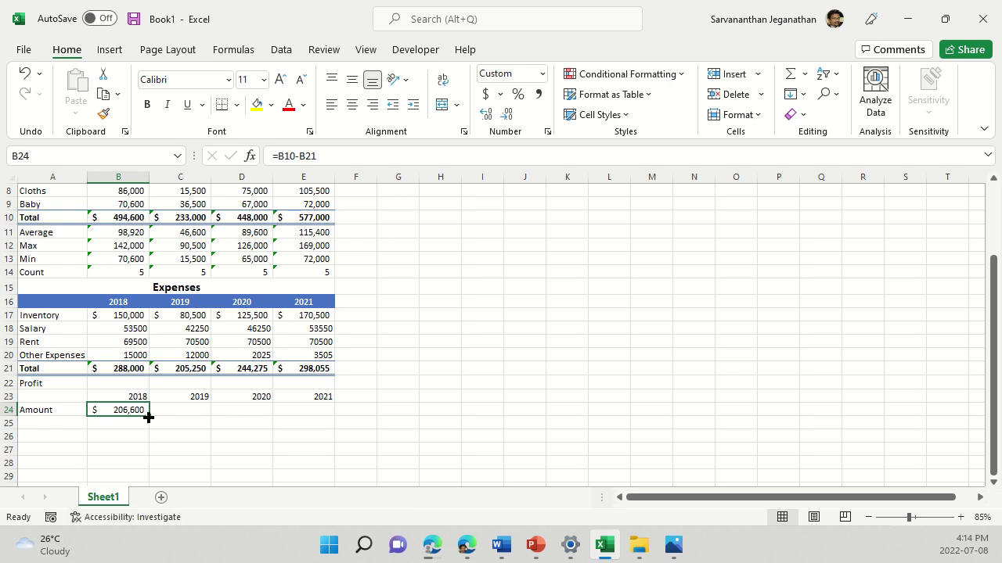
drag(149, 414, 333, 413)
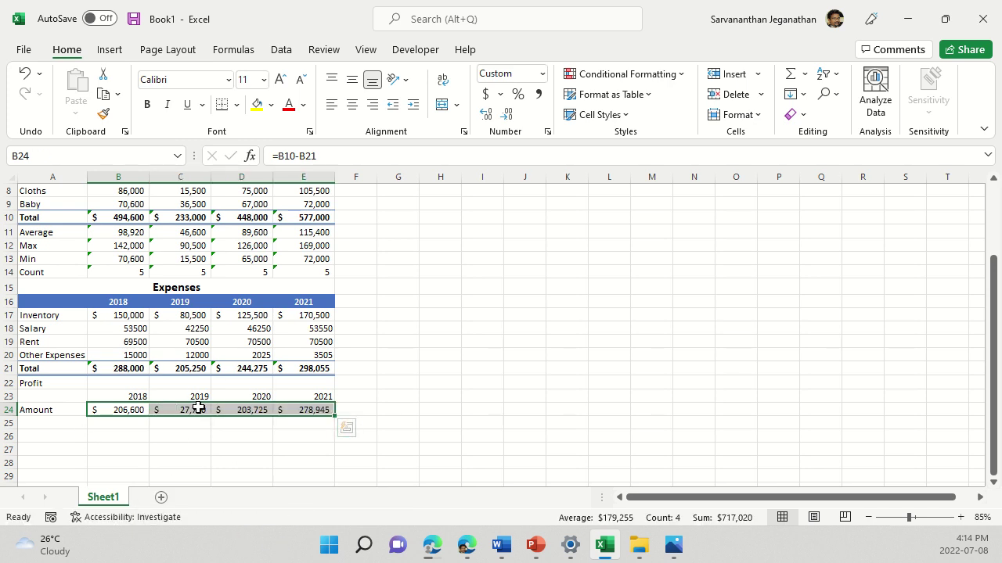
click(250, 410)
click(308, 410)
click(116, 409)
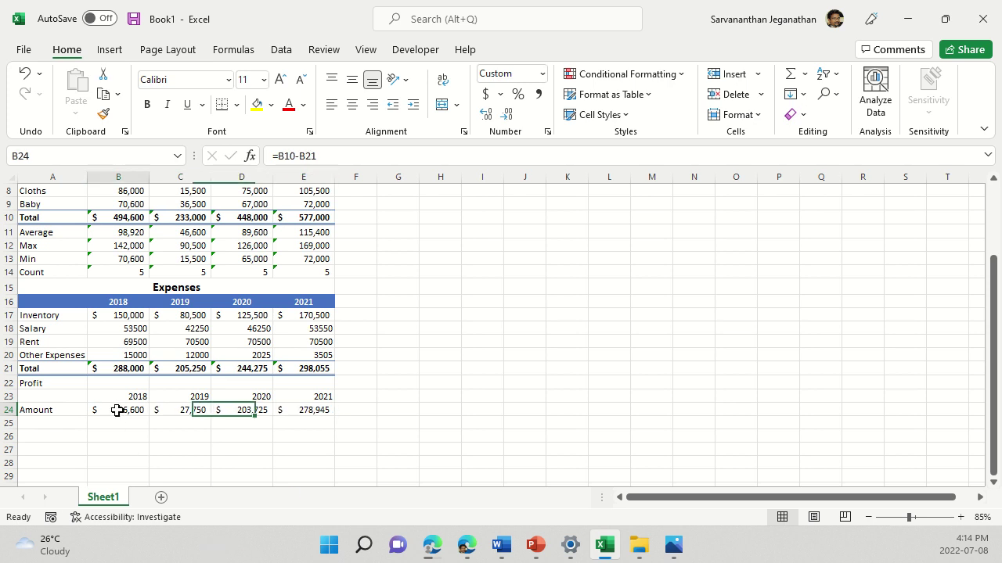
click(200, 409)
click(223, 408)
click(293, 410)
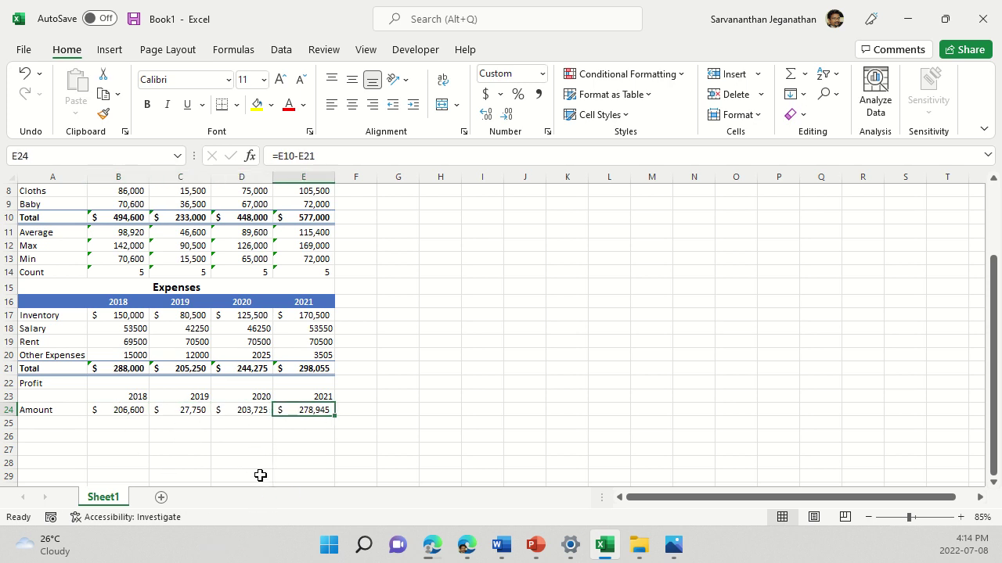
- Re-edit and recommit the 2018 profit formula in B24
click(121, 408)
double_click(117, 410)
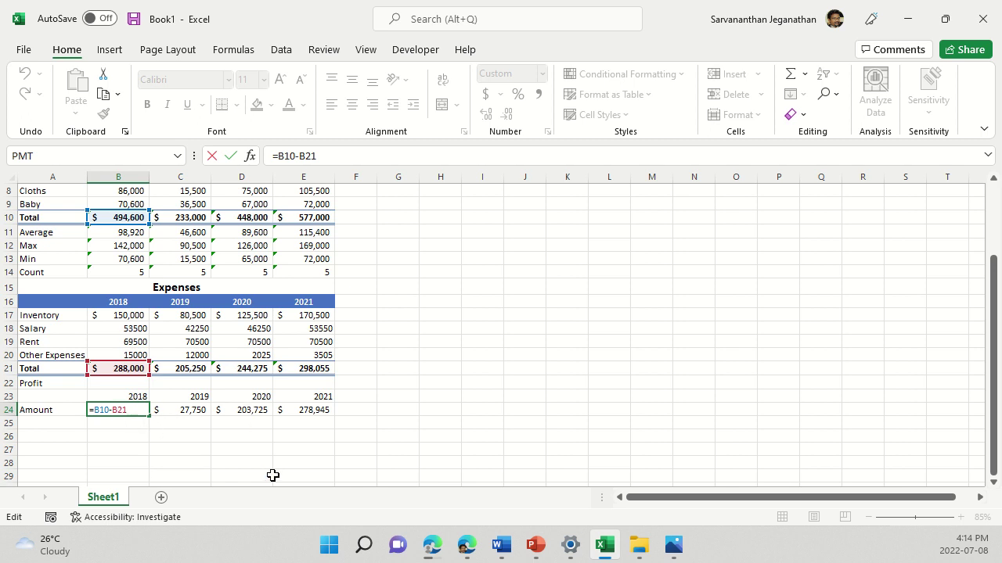
key(Return)
click(118, 411)
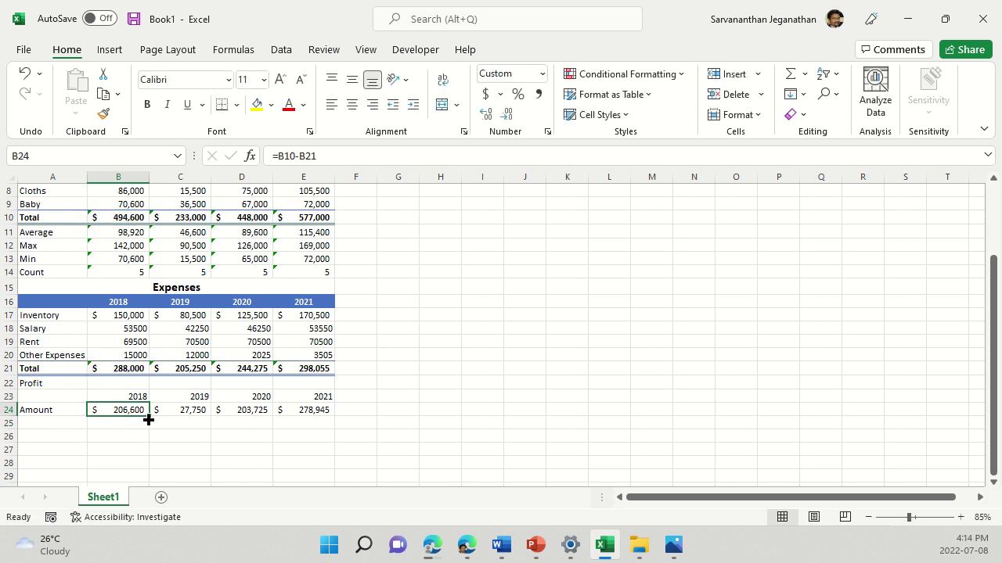
click(391, 465)
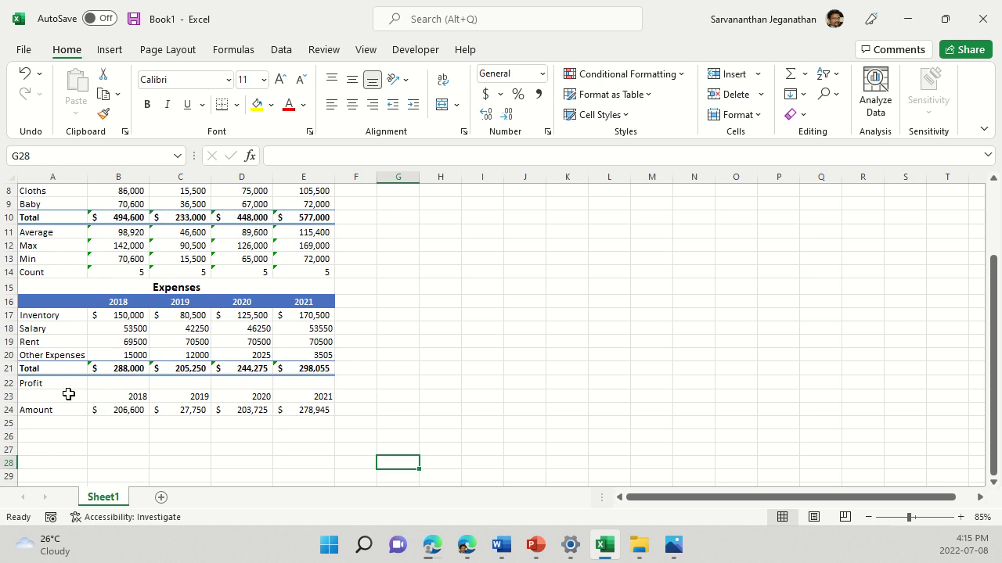
- Copy the Expenses title and year-row styling onto the Profit title and years
drag(45, 288, 257, 302)
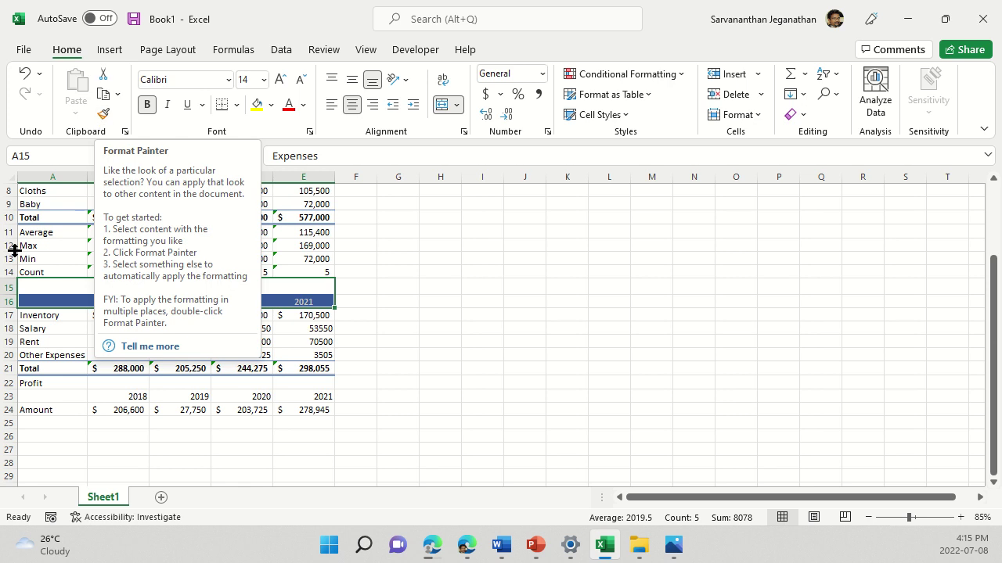
click(102, 114)
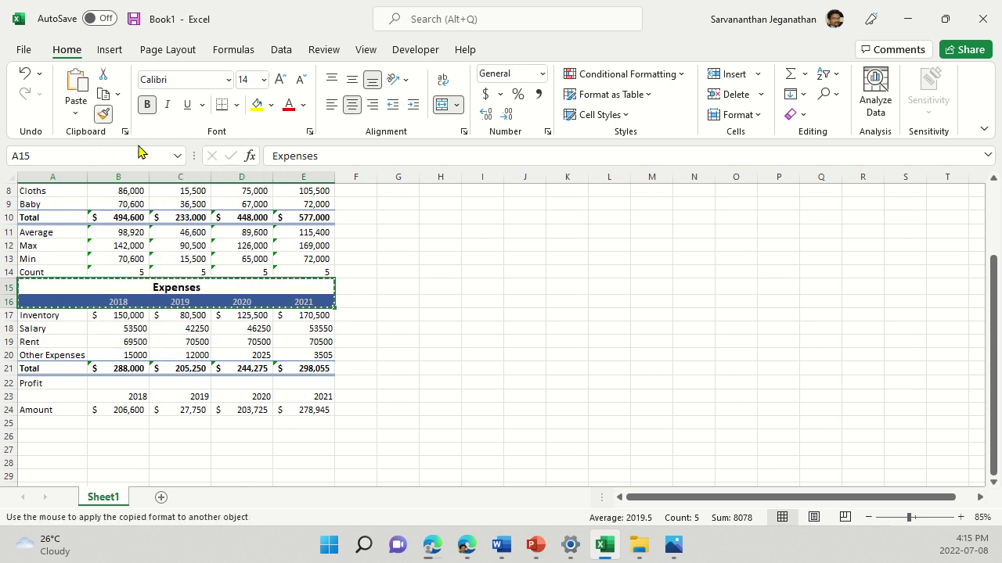
click(31, 383)
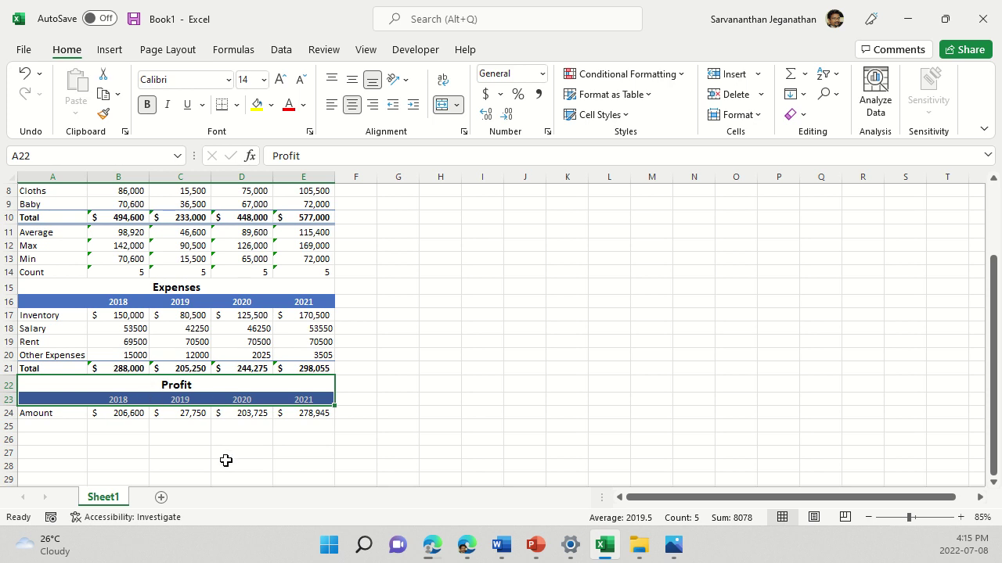
click(197, 463)
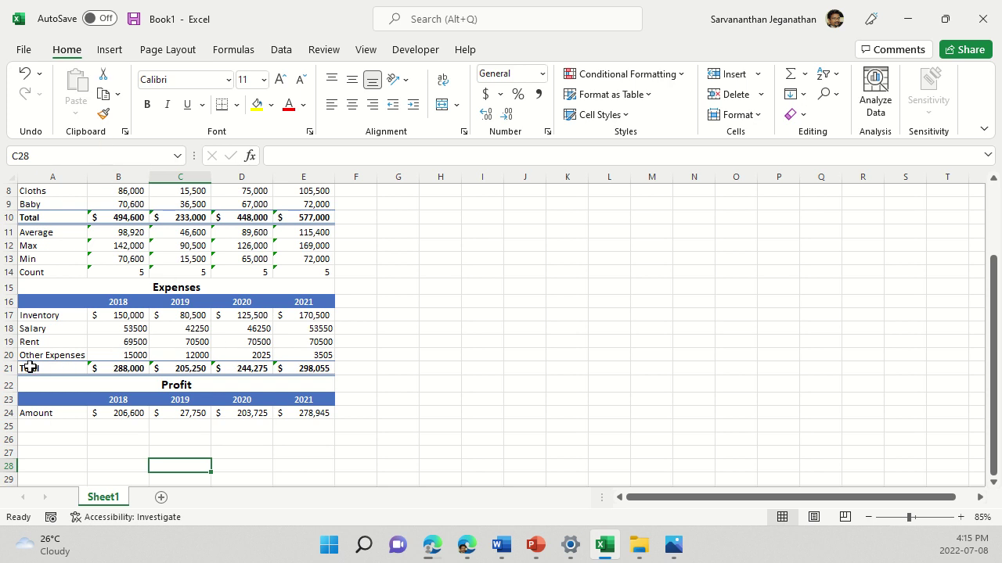
- Copy the Expenses Total row styling onto the Profit Amount row
drag(29, 367, 321, 367)
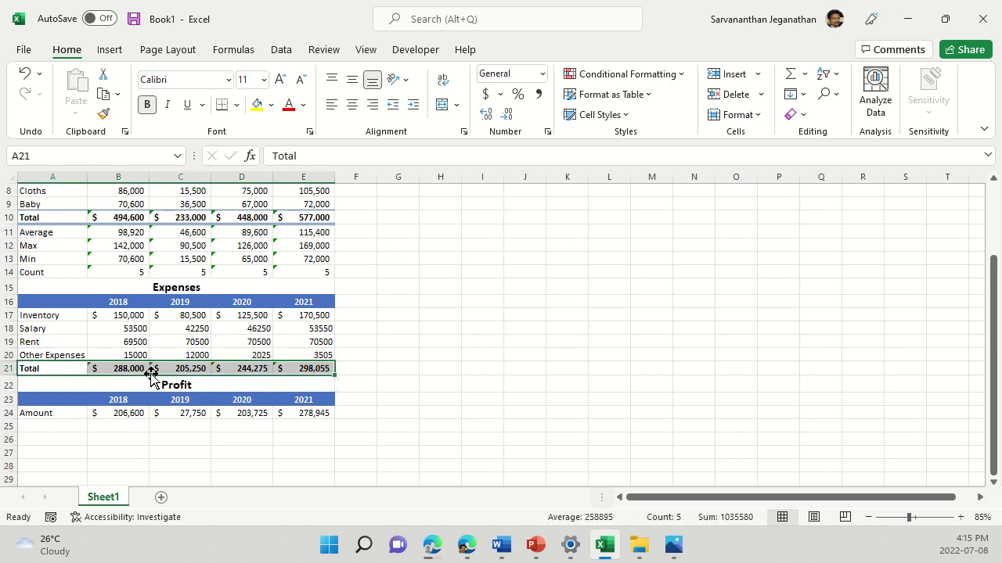
click(103, 115)
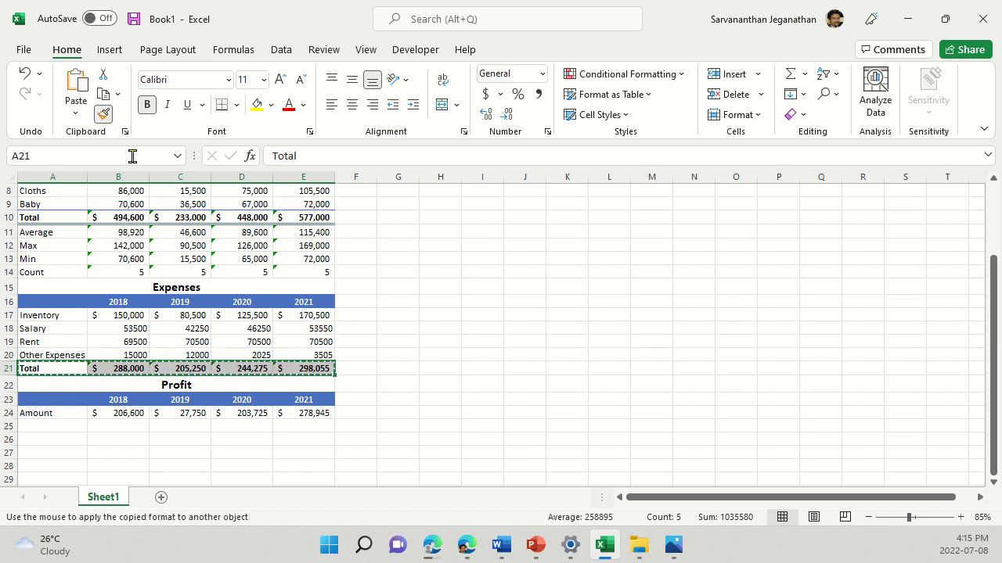
click(38, 413)
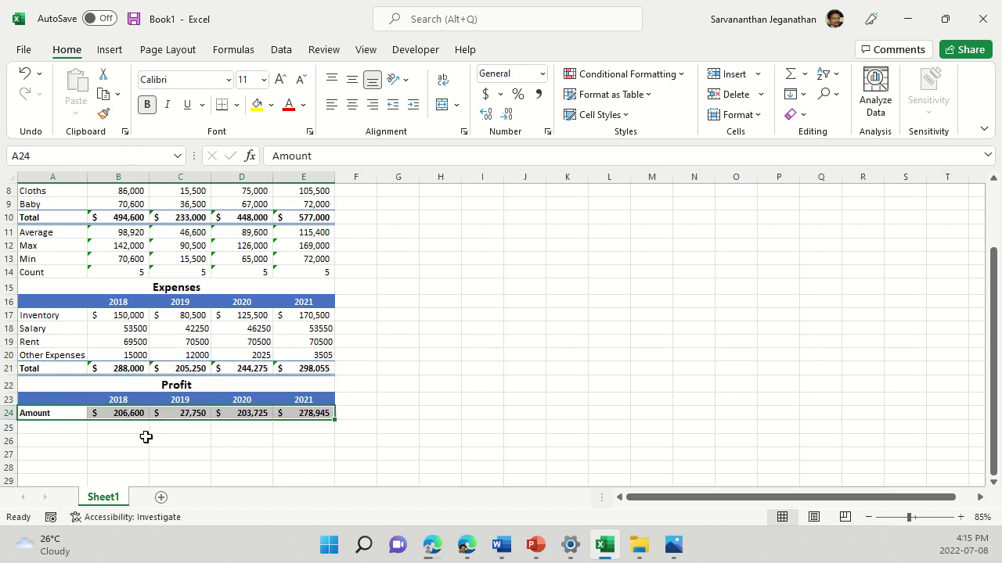
click(525, 384)
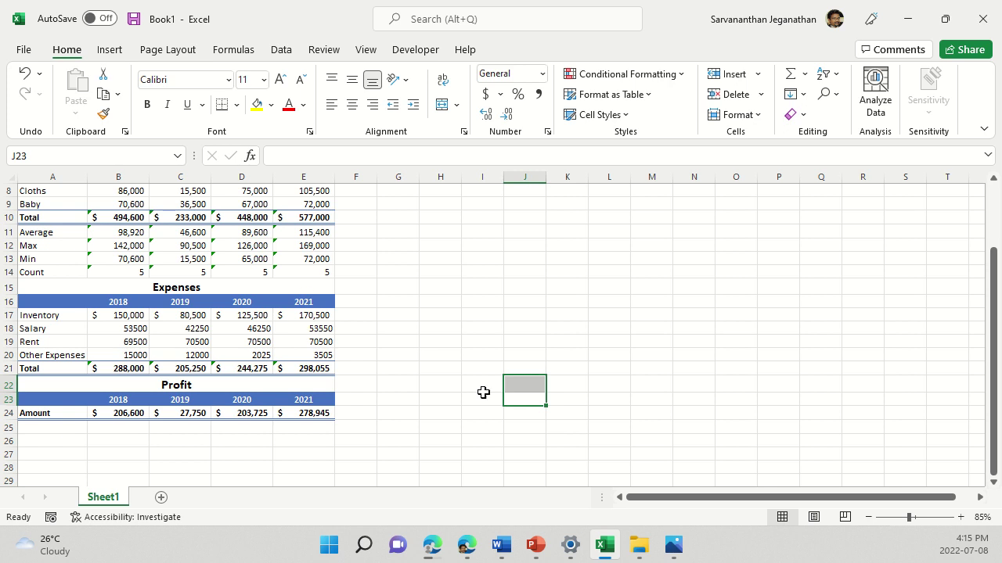
scroll(575, 414, up, 3)
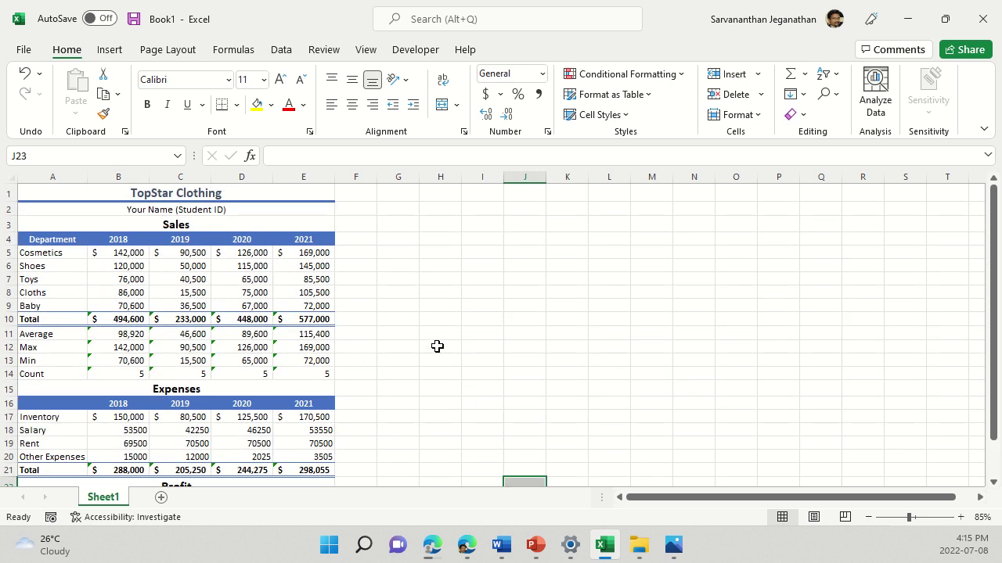
ctrl+scroll(438, 347, down, 1)
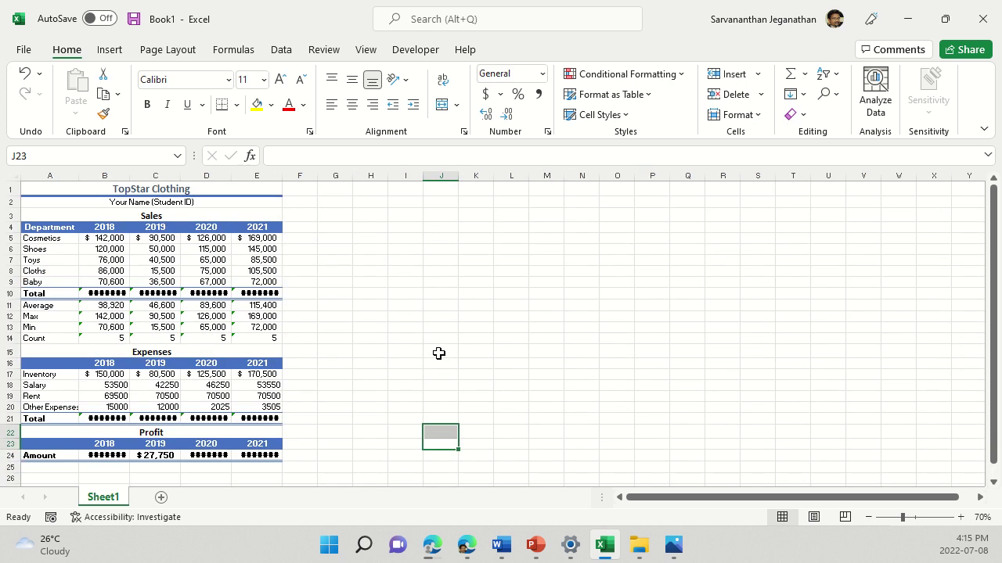
ctrl+scroll(337, 365, down, 1)
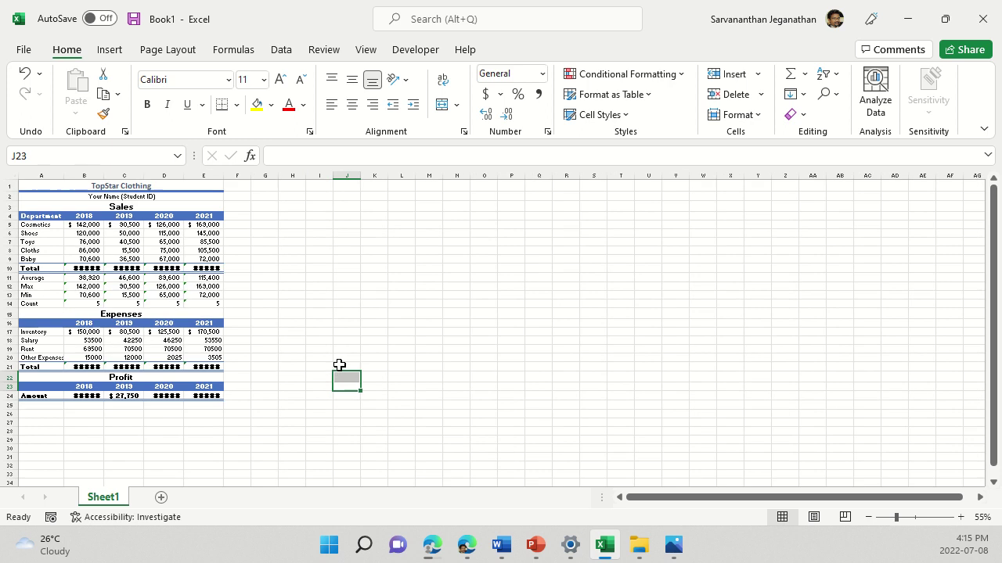
ctrl+scroll(337, 364, up, 2)
ctrl+scroll(385, 321, down, 1)
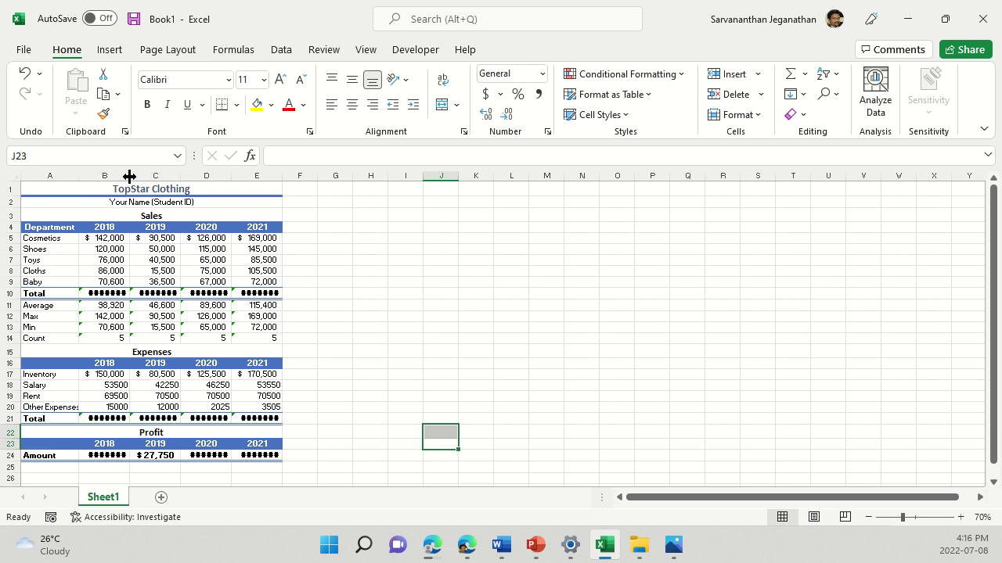
- Widen column B and autofit columns C–E so all currency totals display in full
drag(129, 177, 137, 177)
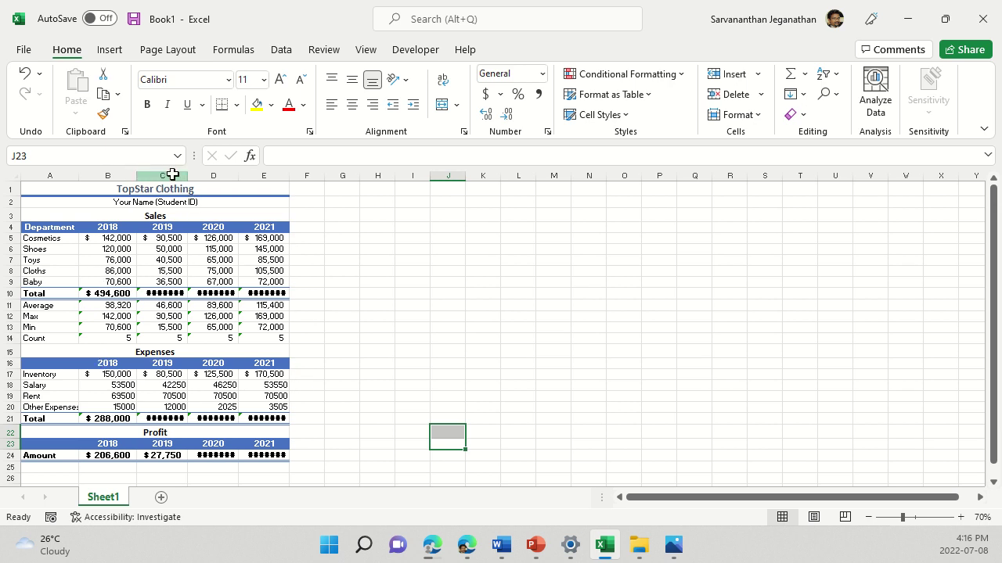
drag(173, 175, 266, 175)
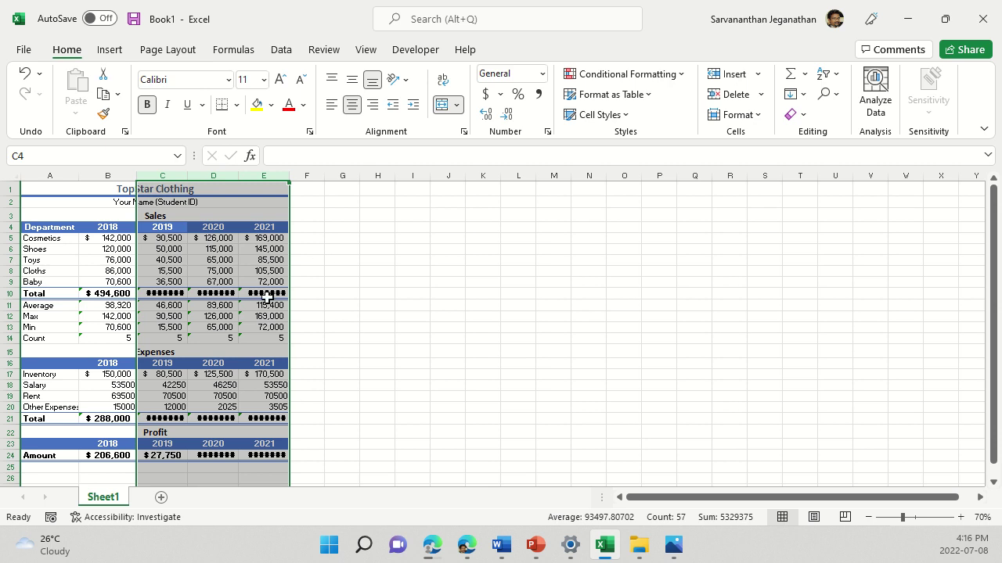
double_click(288, 177)
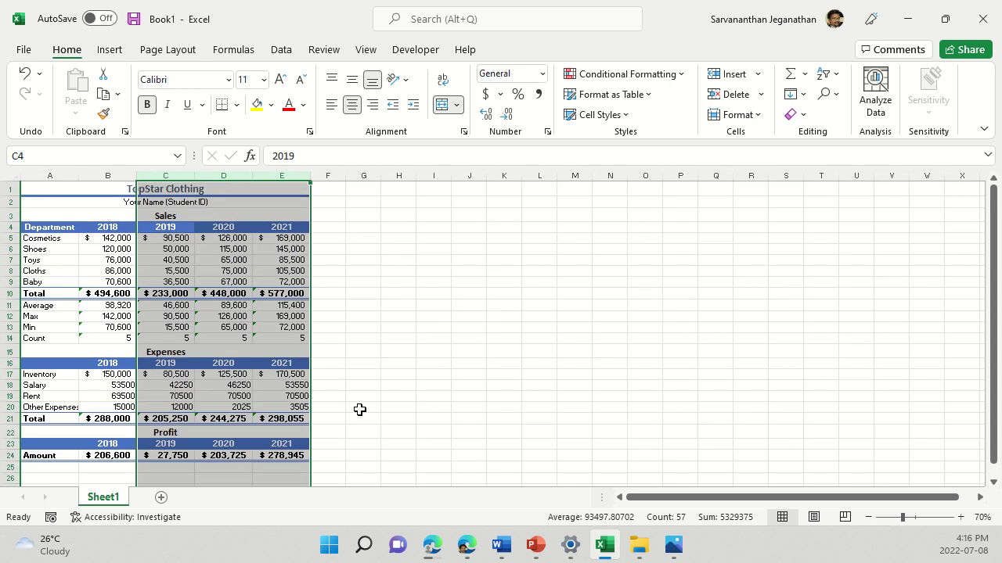
click(391, 360)
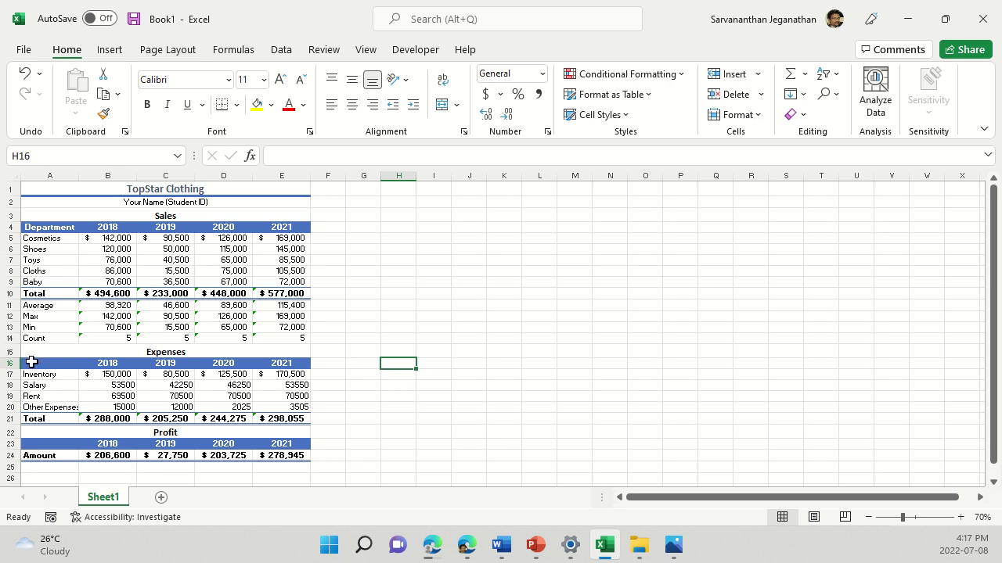
- Select A16:E20, the Expenses year headings plus the Inventory through Other Expenses rows
drag(31, 362, 281, 409)
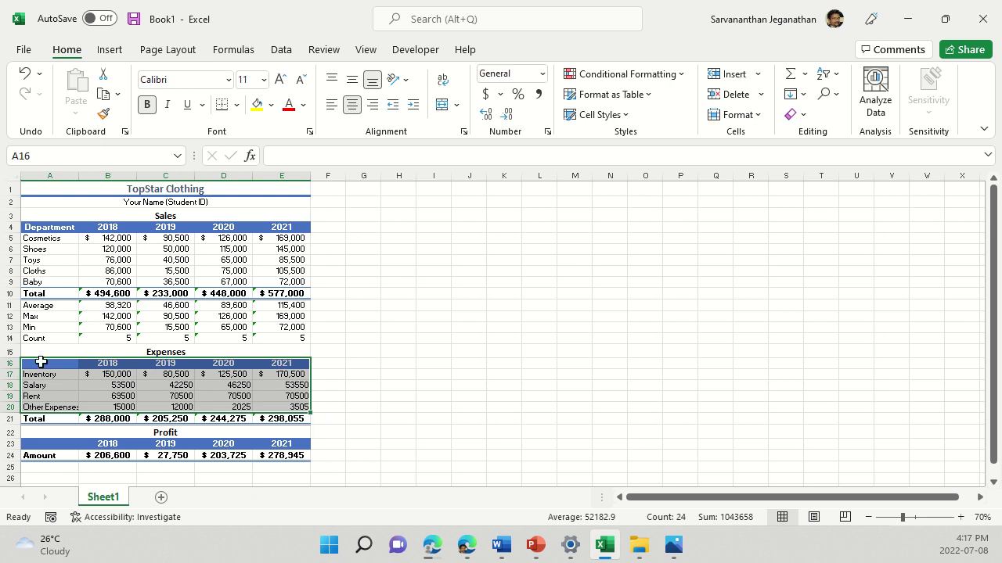
mouse_move(296, 410)
click(37, 374)
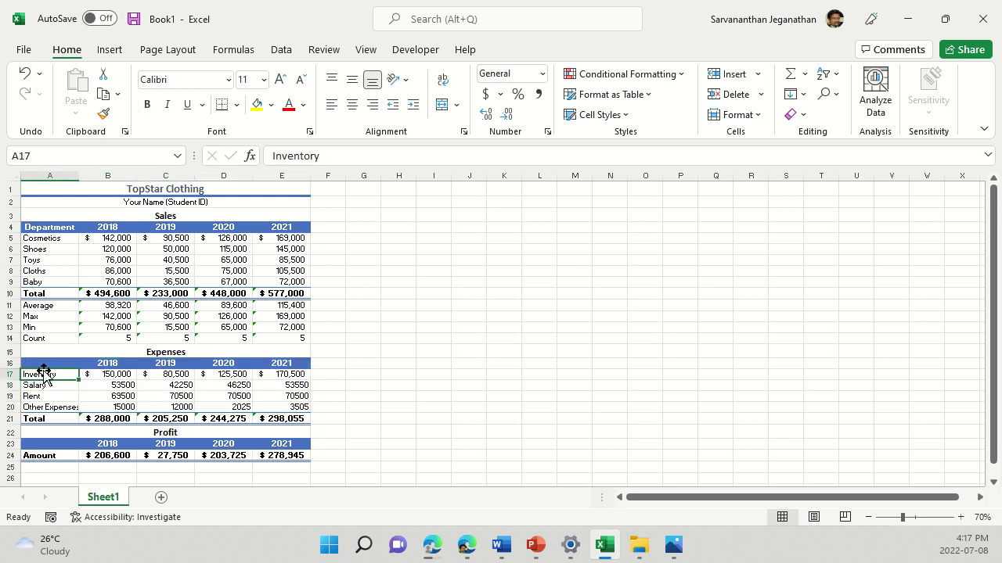
drag(42, 359, 300, 425)
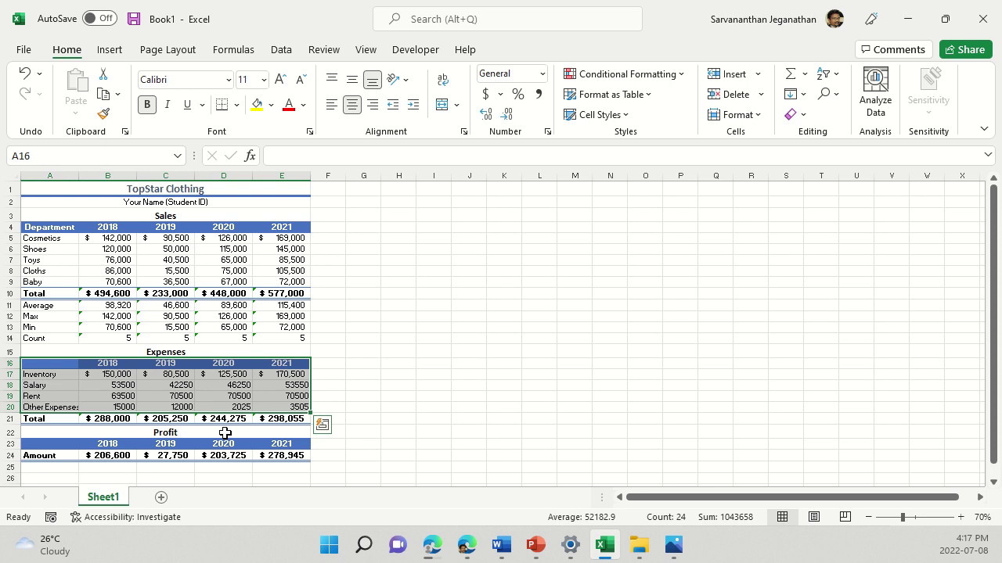
- Insert a 2-D Stacked Area chart from the selected Expenses data
click(114, 51)
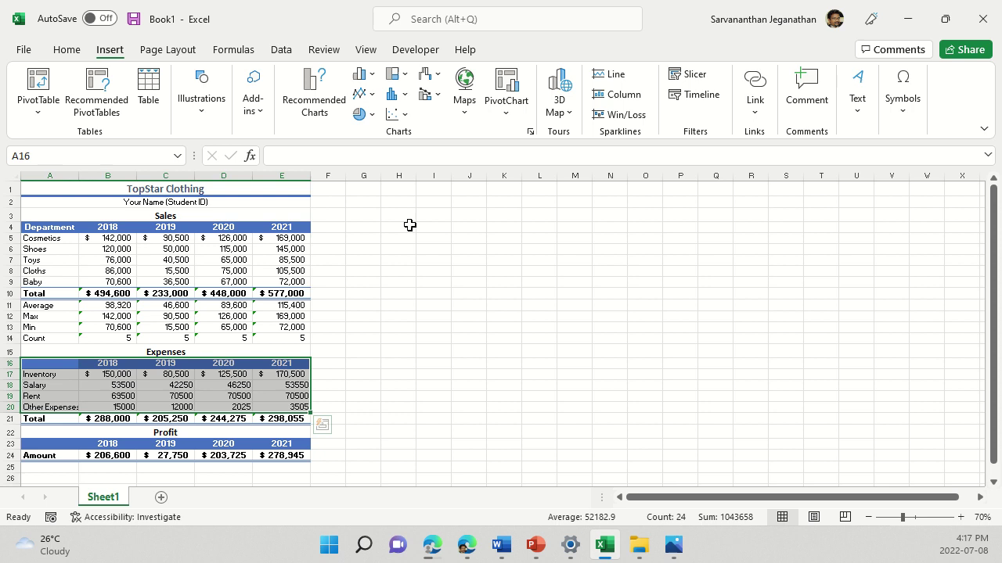
click(367, 93)
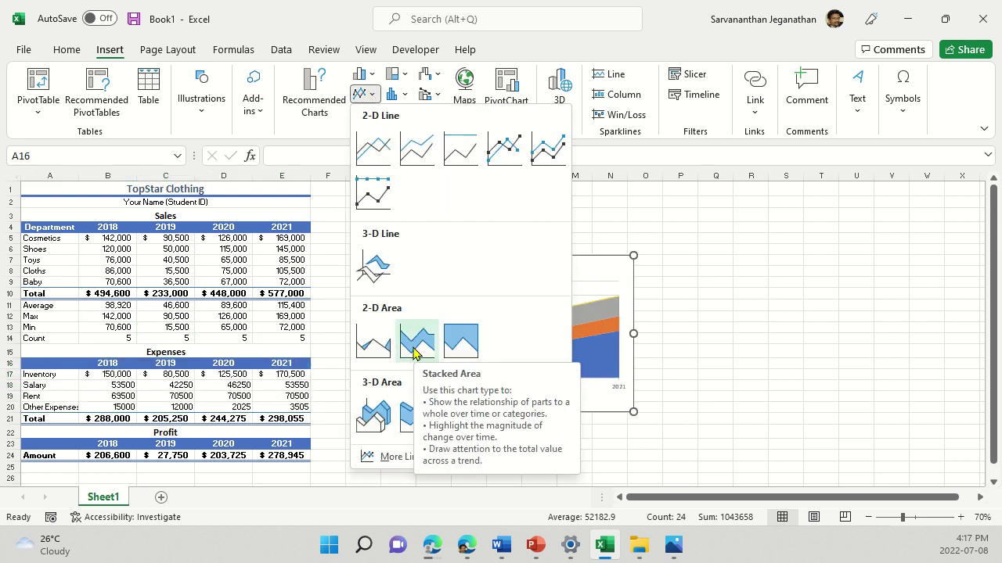
click(362, 94)
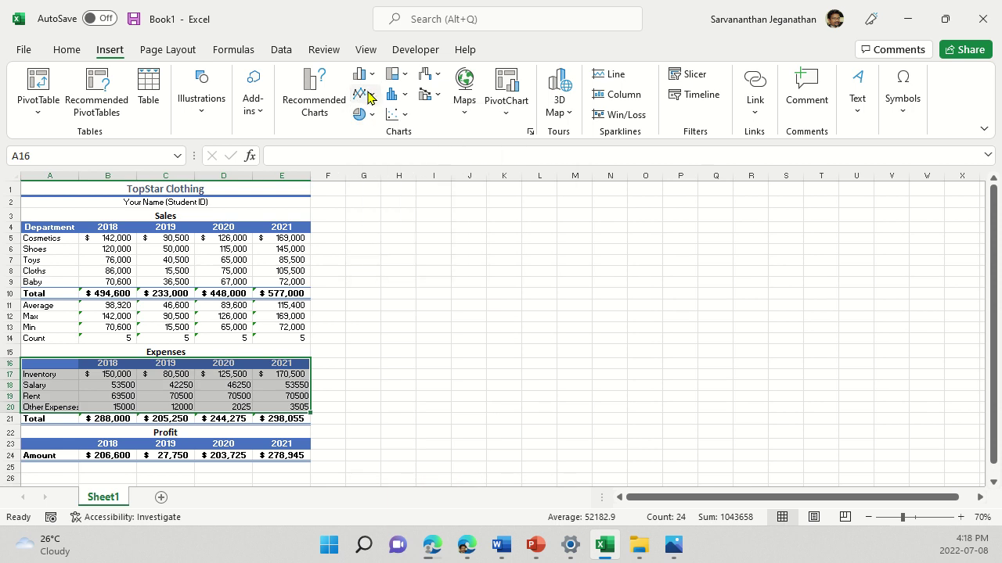
click(365, 94)
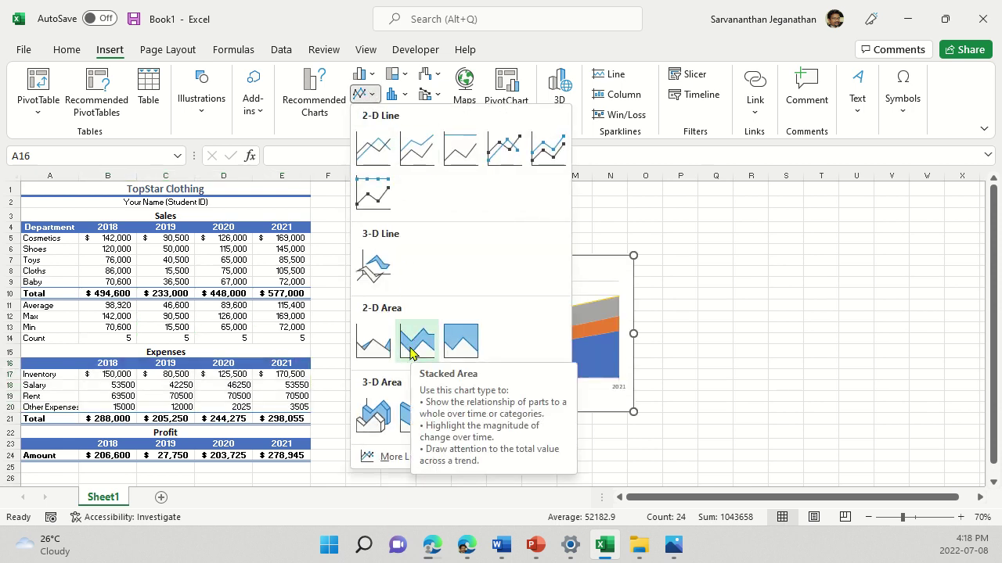
click(411, 349)
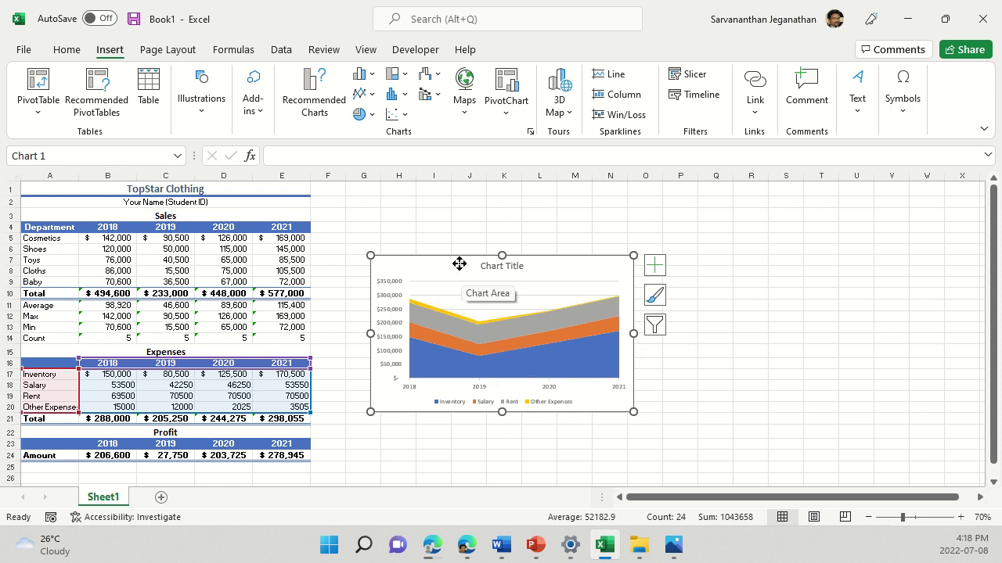
- Move the chart beside the Sales table and enlarge it to span roughly columns G–P
mouse_move(459, 264)
mouse_down()
mouse_move(478, 206)
mouse_move(468, 196)
mouse_move(472, 278)
mouse_up()
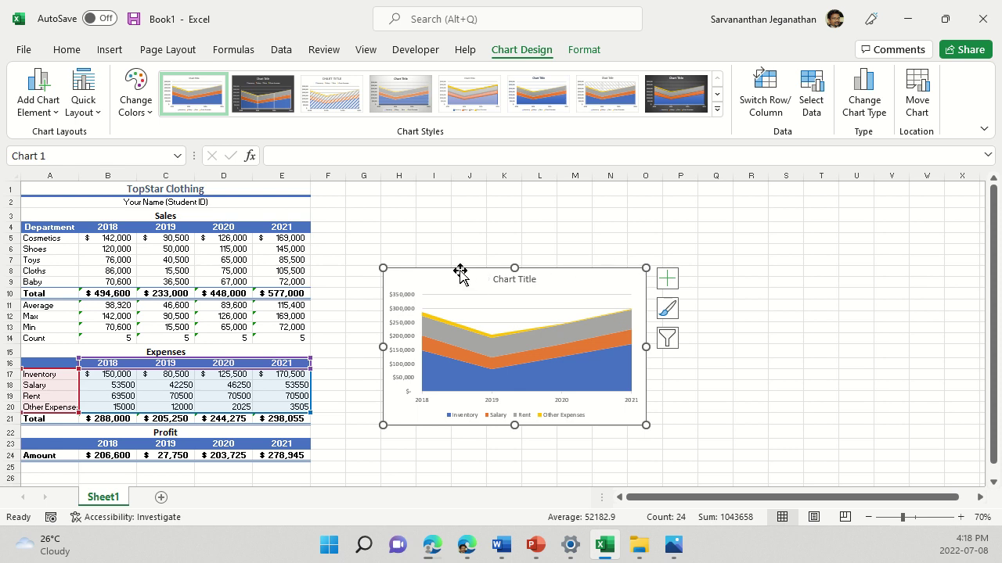
drag(460, 272, 420, 187)
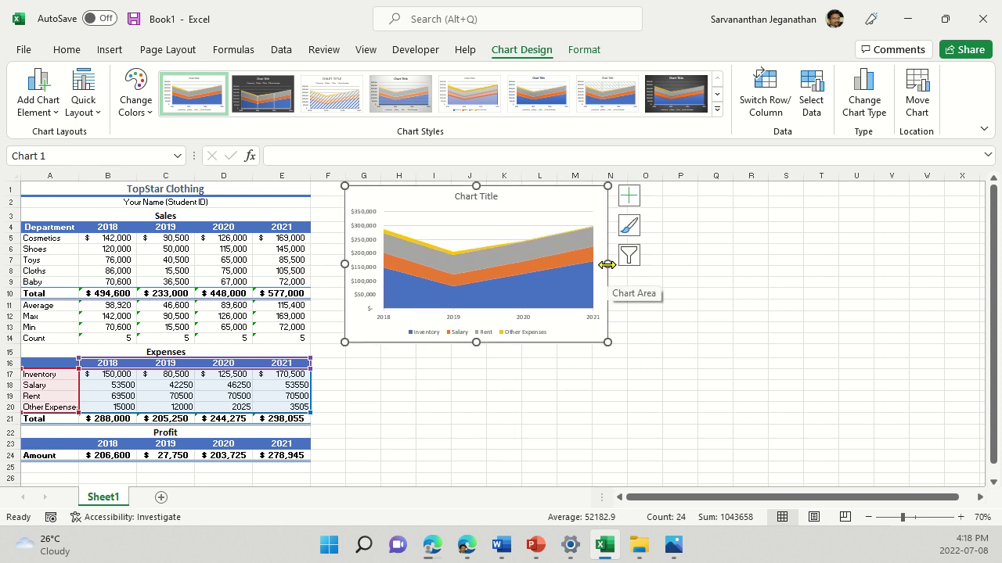
drag(607, 264, 666, 264)
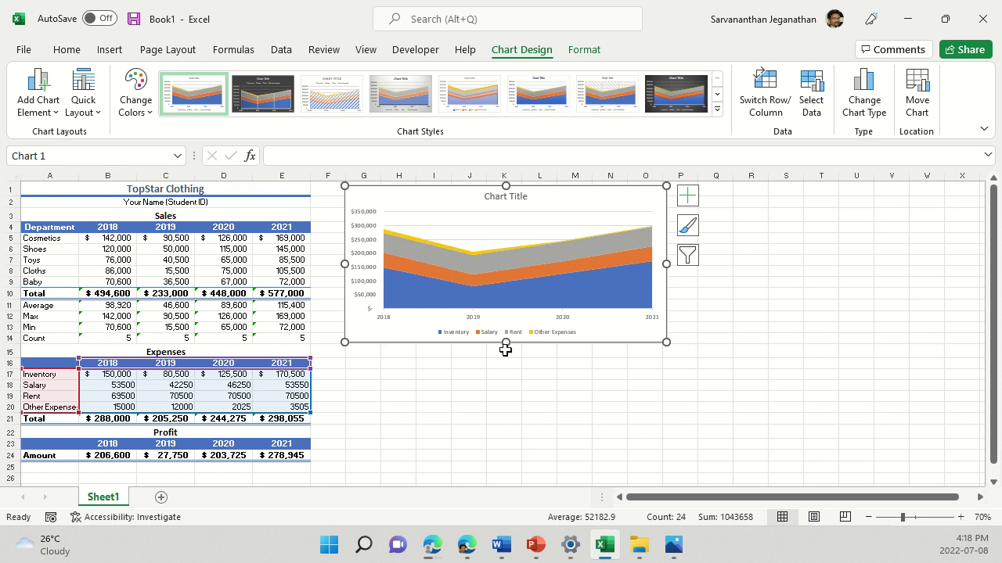
drag(506, 342, 511, 361)
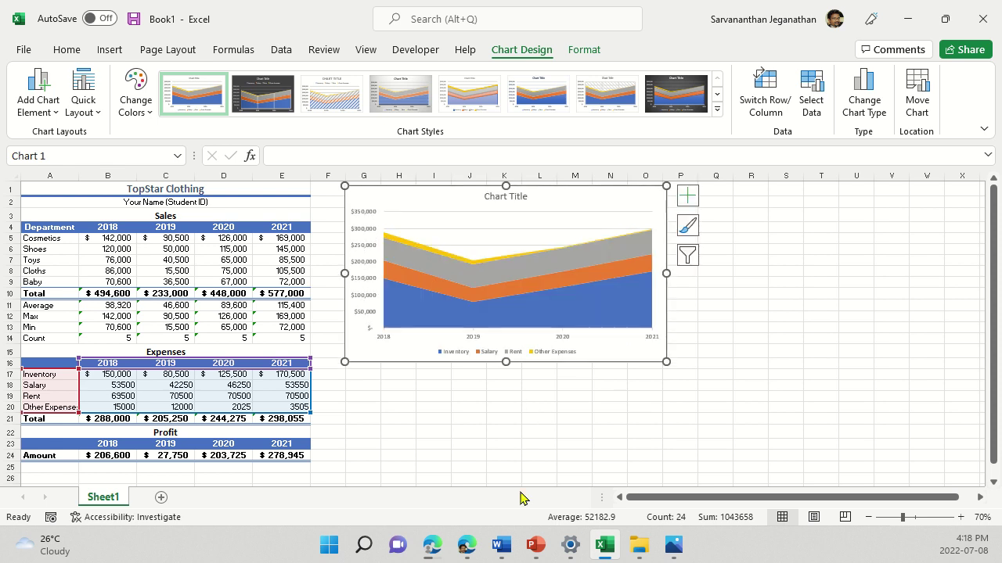
- Replace the 'Chart Title' placeholder with 'Expenses'
double_click(501, 198)
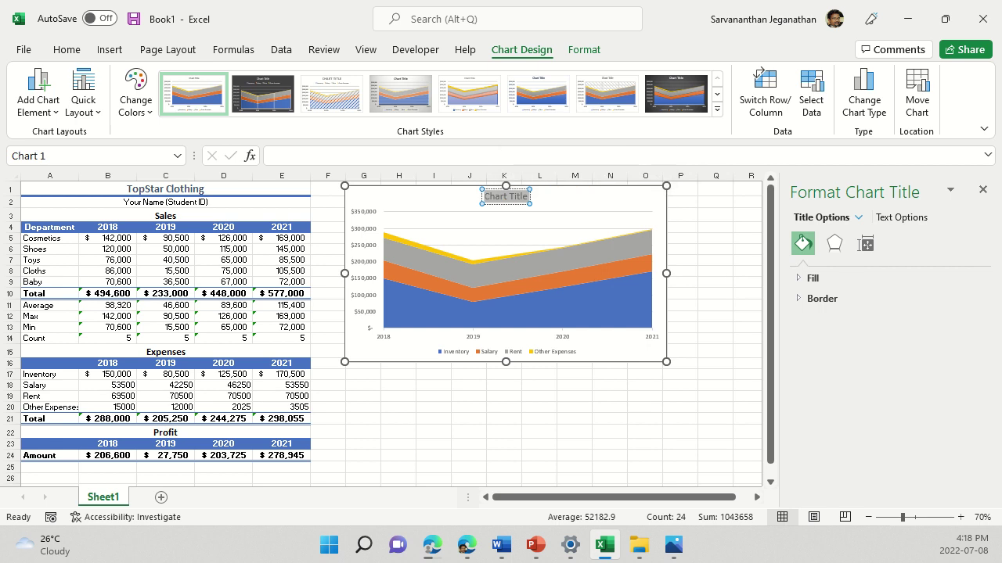
text(Expenses)
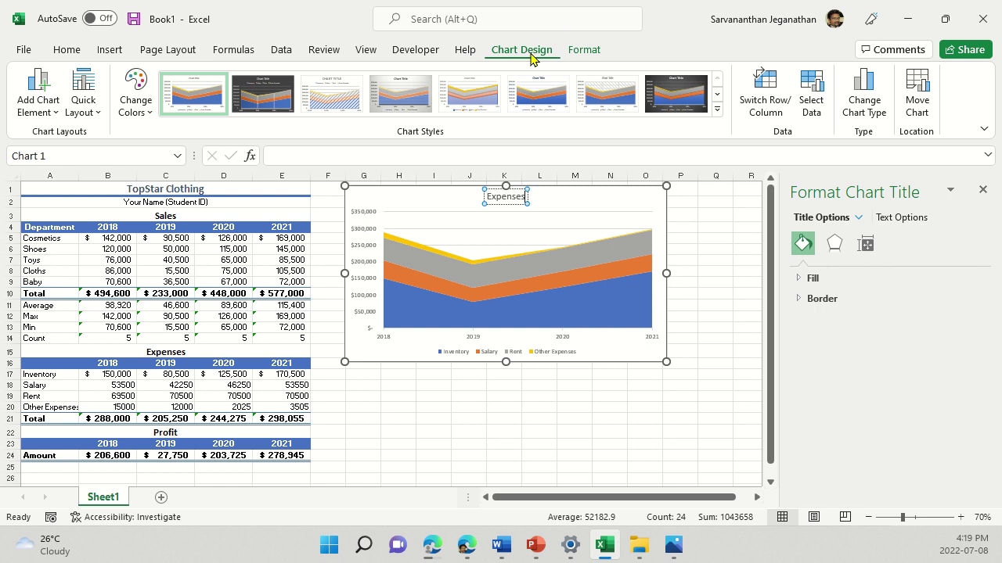
- Try the hatched, solid-fill and dark chart styles, then revert to the plain white style
click(582, 50)
click(524, 50)
click(335, 100)
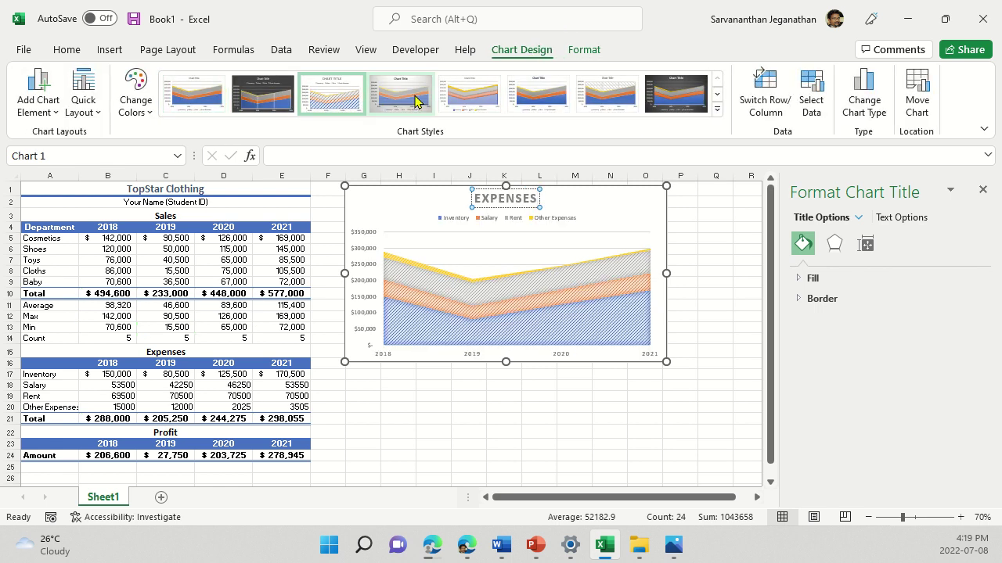
click(532, 100)
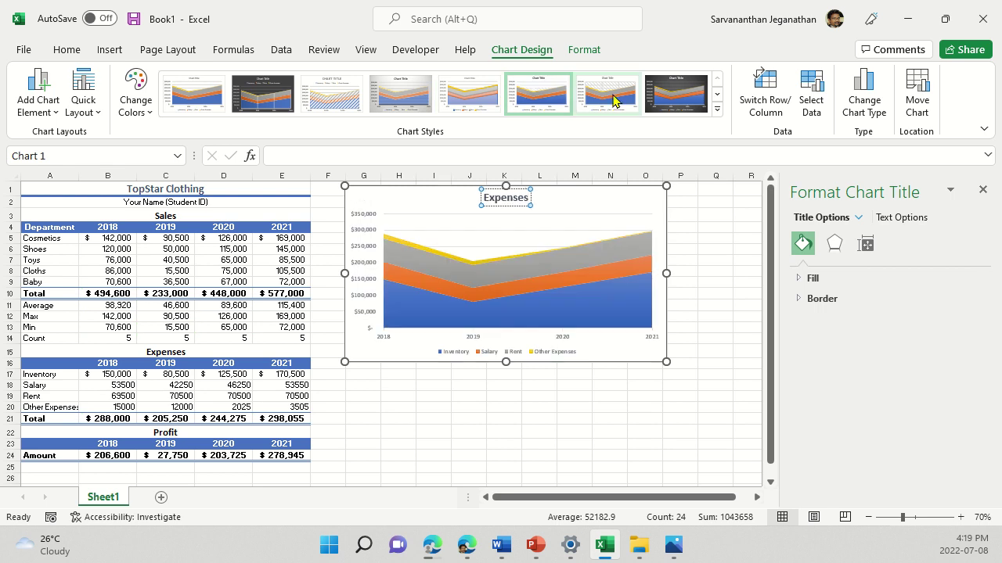
click(689, 92)
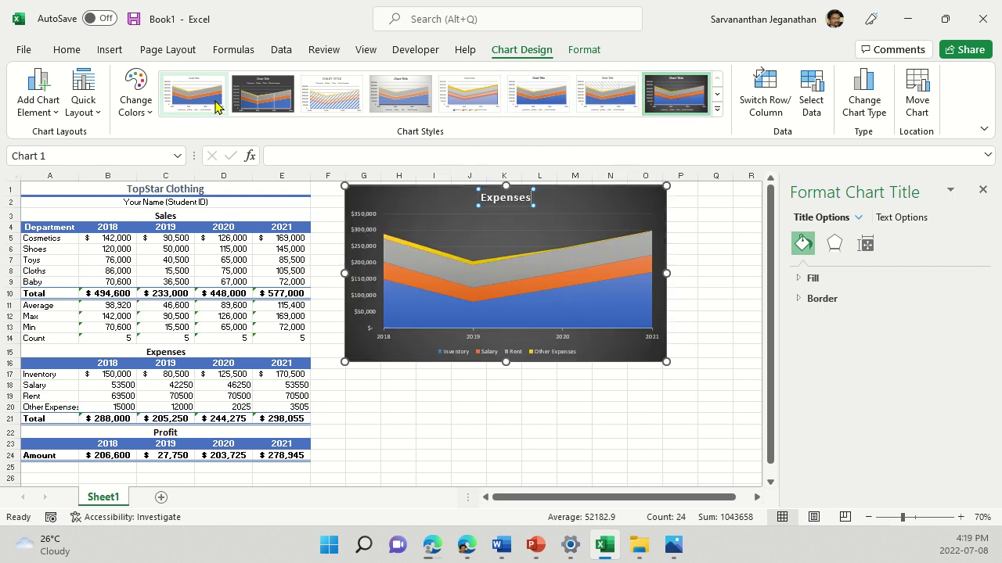
click(201, 106)
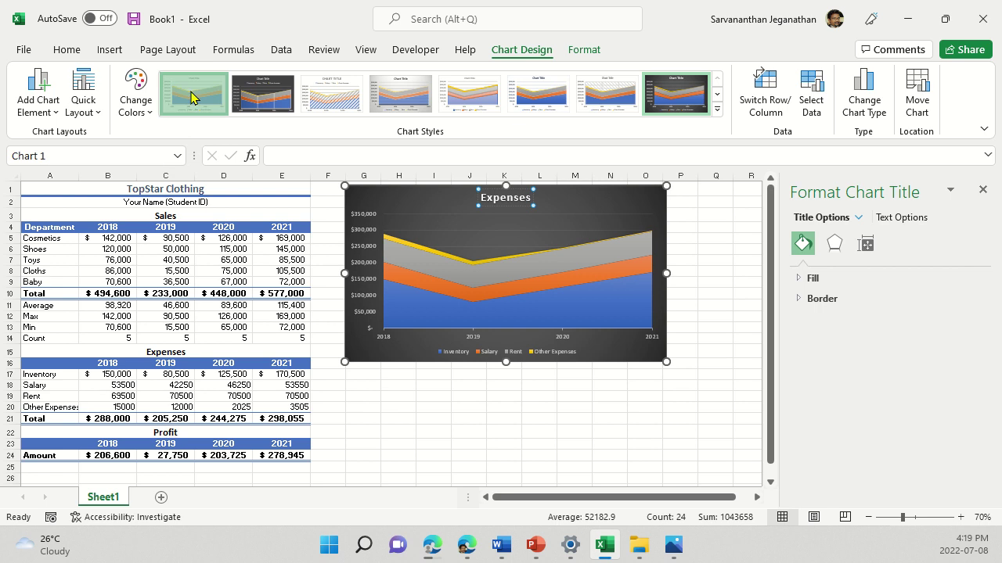
- Keep Colorful palette 1 with blue, orange, grey and yellow series after trying another palette
click(149, 112)
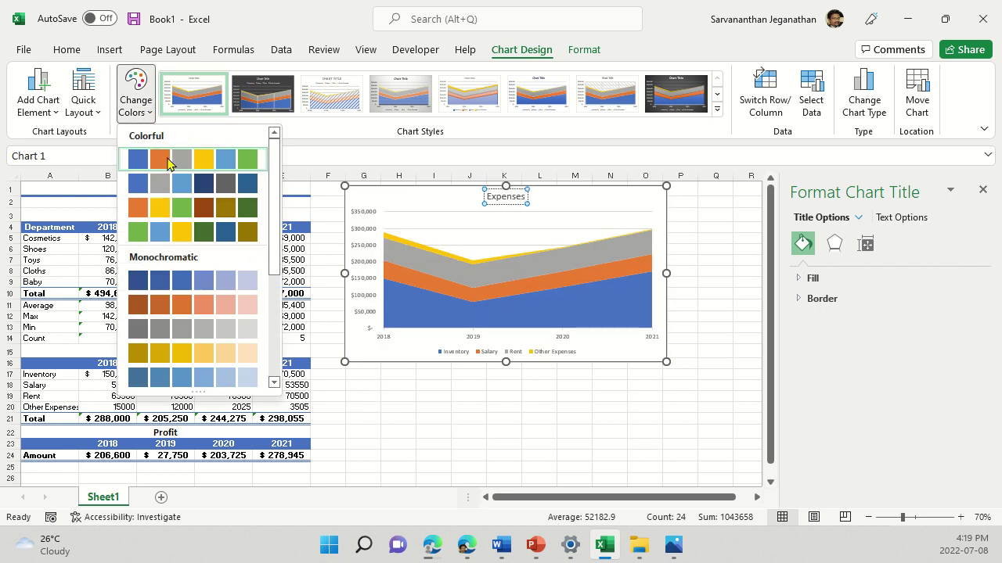
click(185, 210)
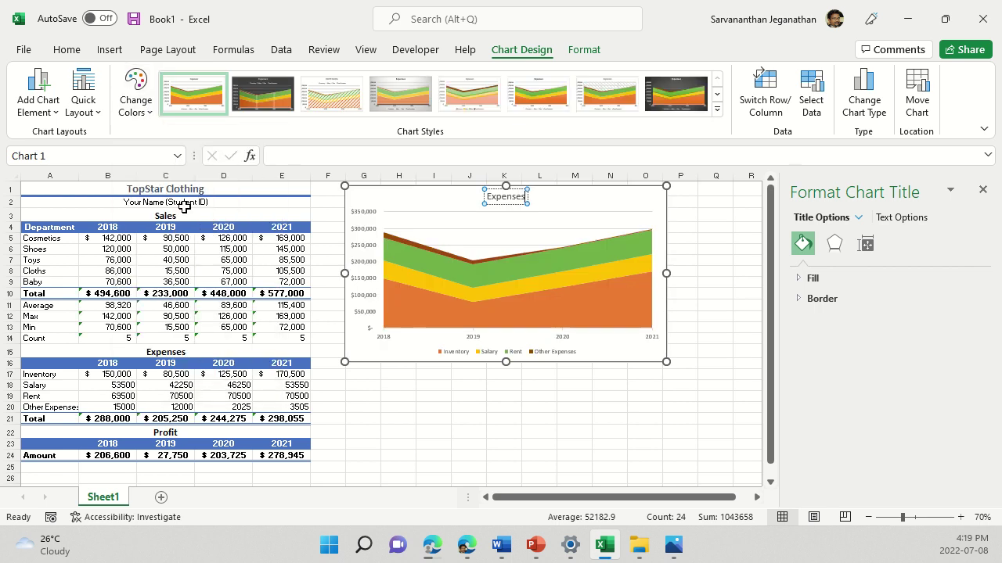
click(149, 112)
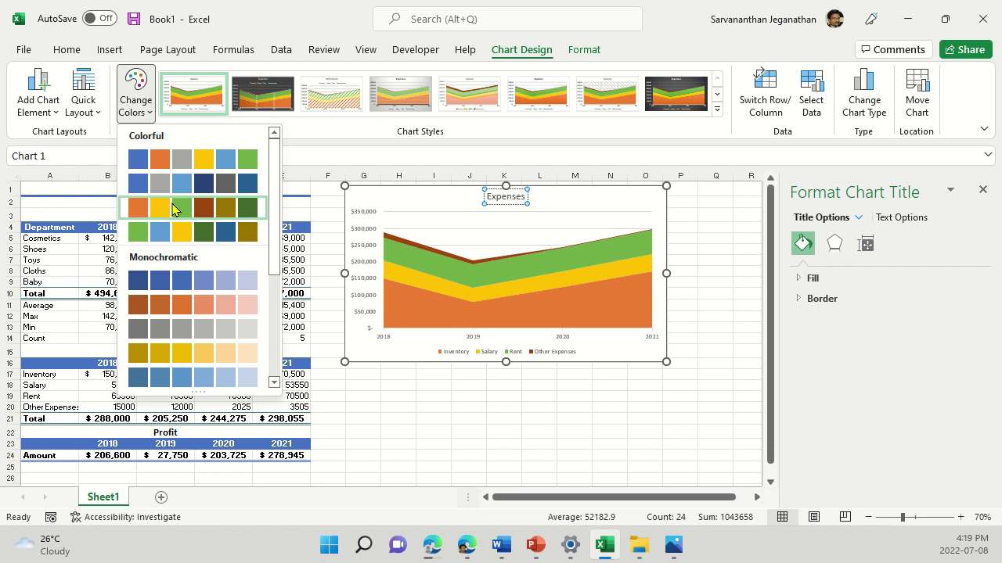
click(205, 161)
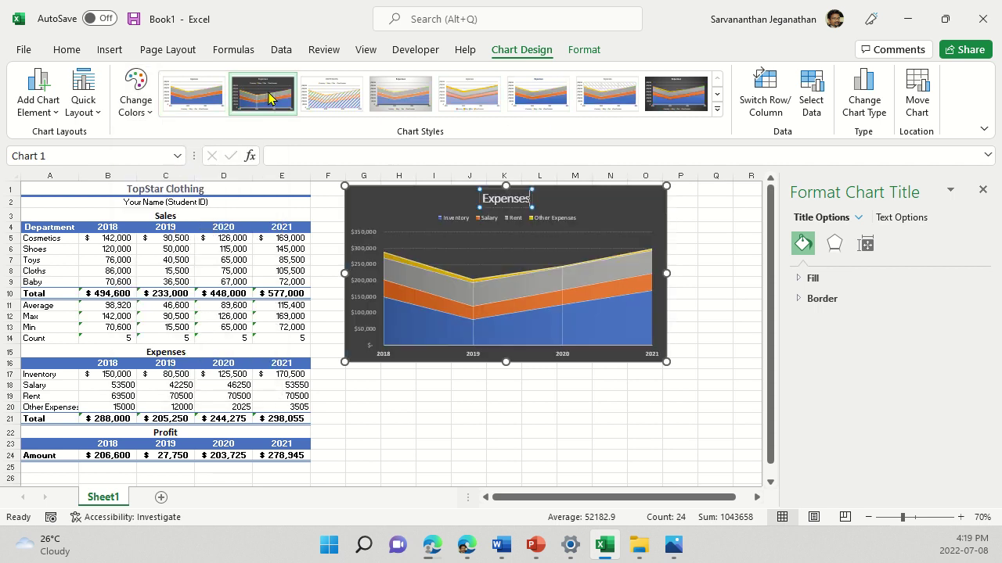
- Apply Chart Style 8, the dark style with the legend at the bottom
click(416, 96)
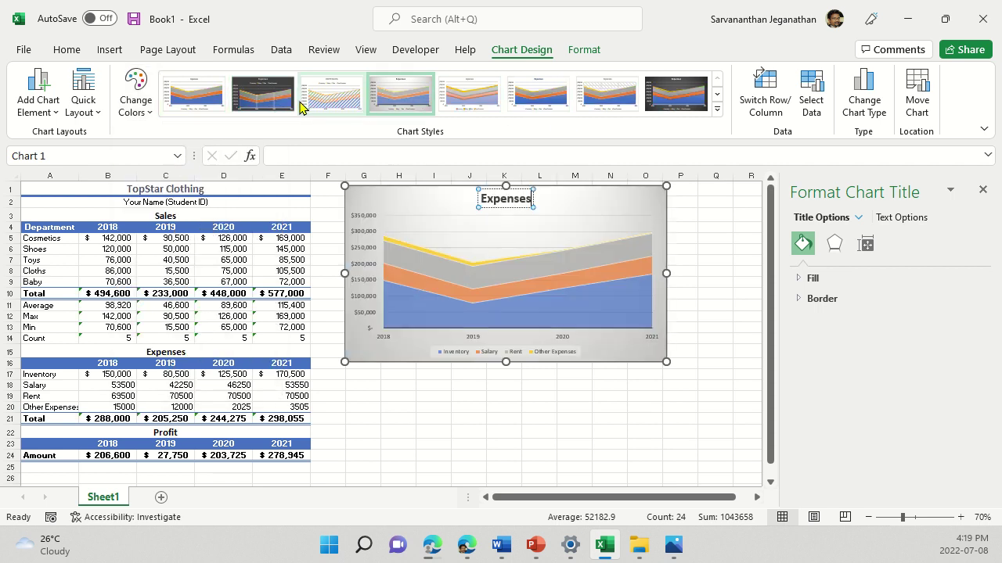
click(249, 100)
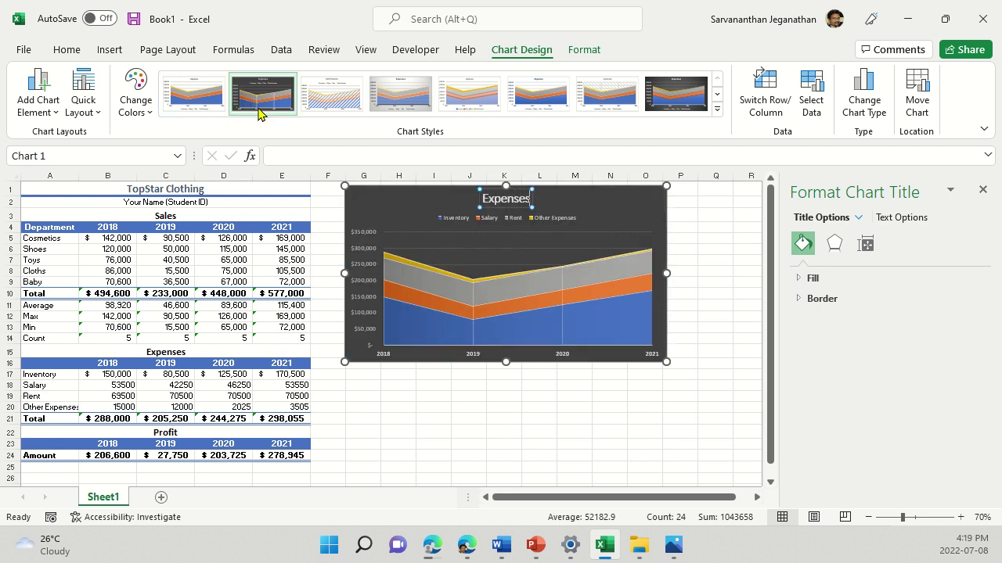
click(683, 89)
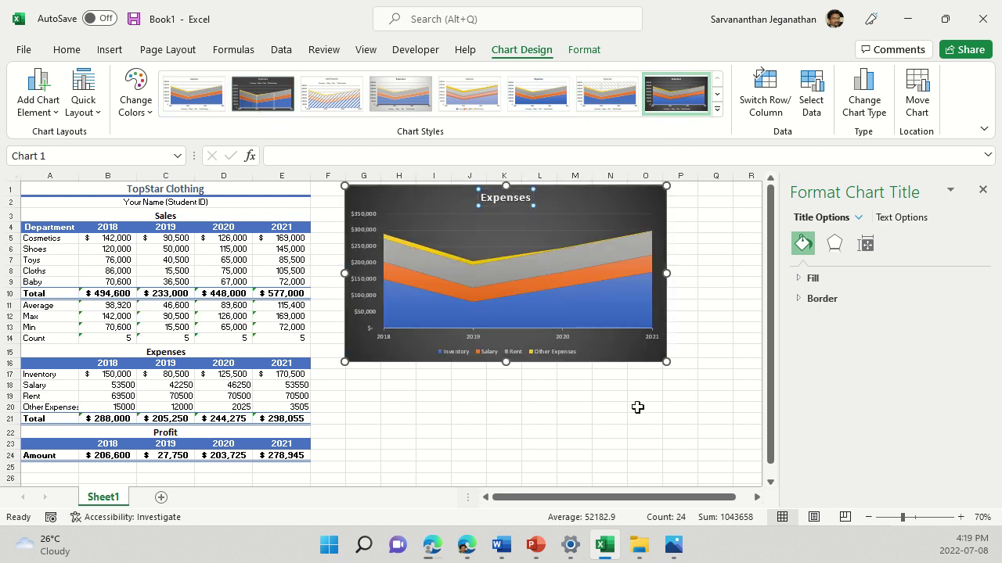
click(509, 454)
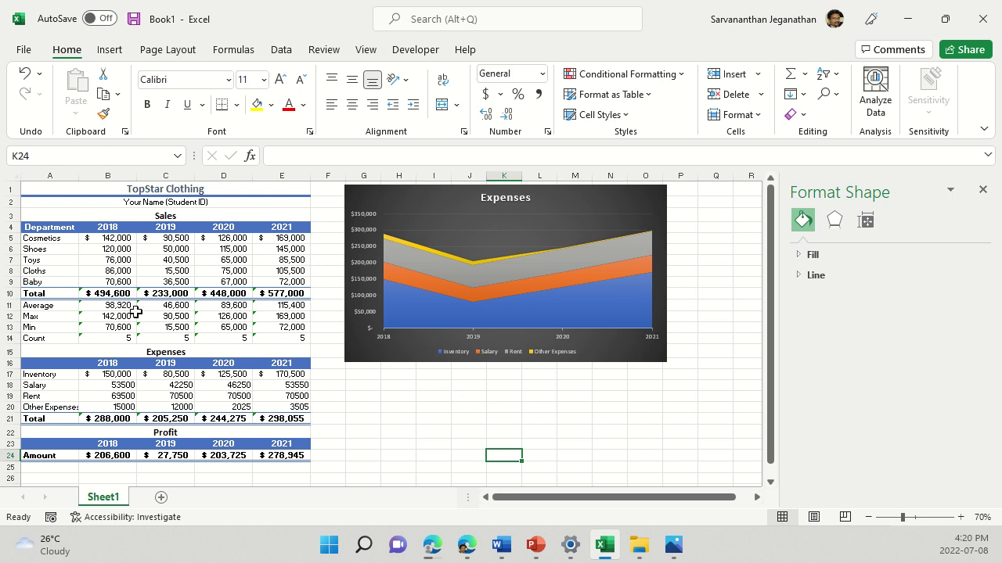
- Close the Format Shape pane, then select cells B11 and B10
click(982, 189)
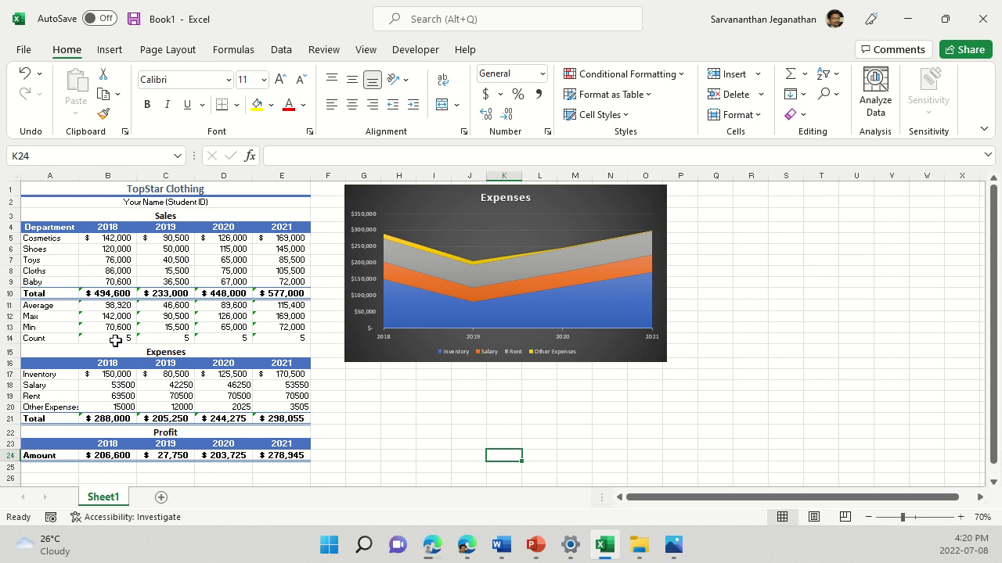
click(90, 305)
click(94, 294)
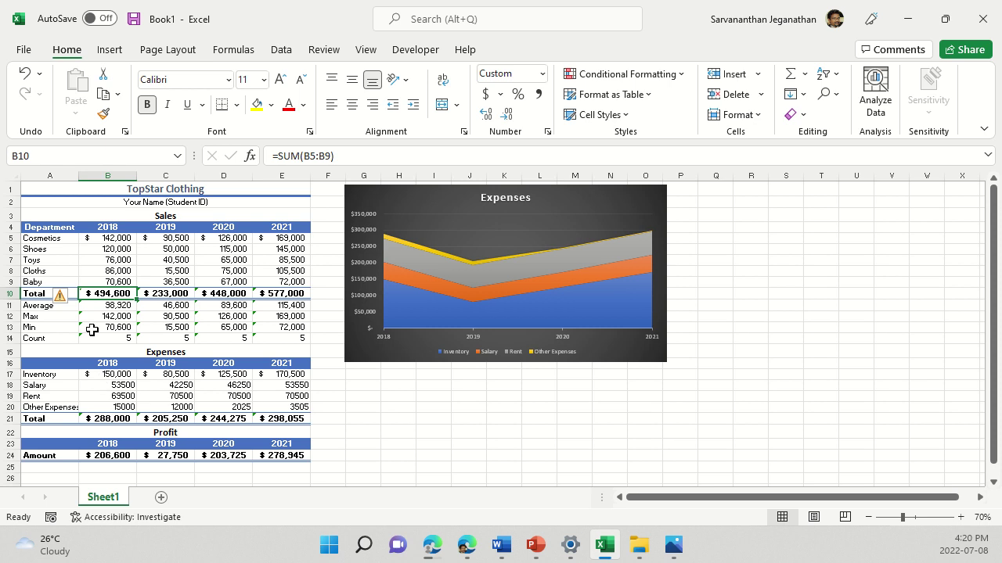
- Ignore the omitted-adjacent-cells error on the Sales rows B10:E14
drag(86, 294, 282, 336)
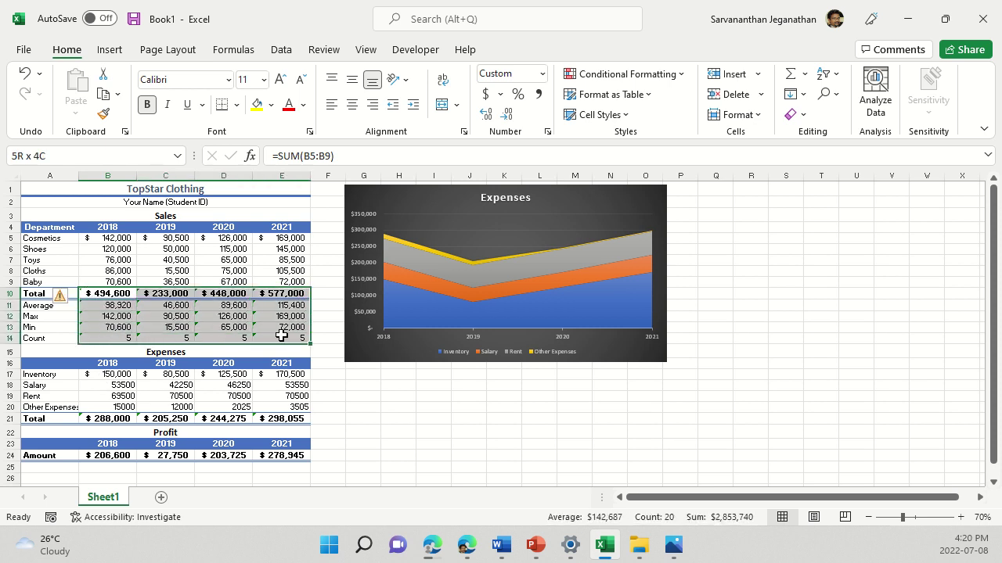
click(67, 298)
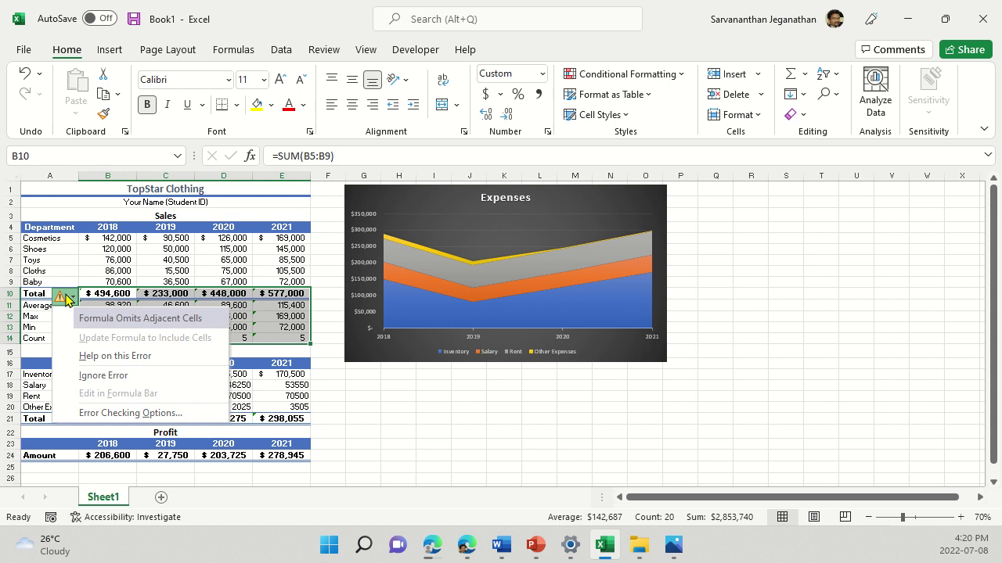
click(108, 381)
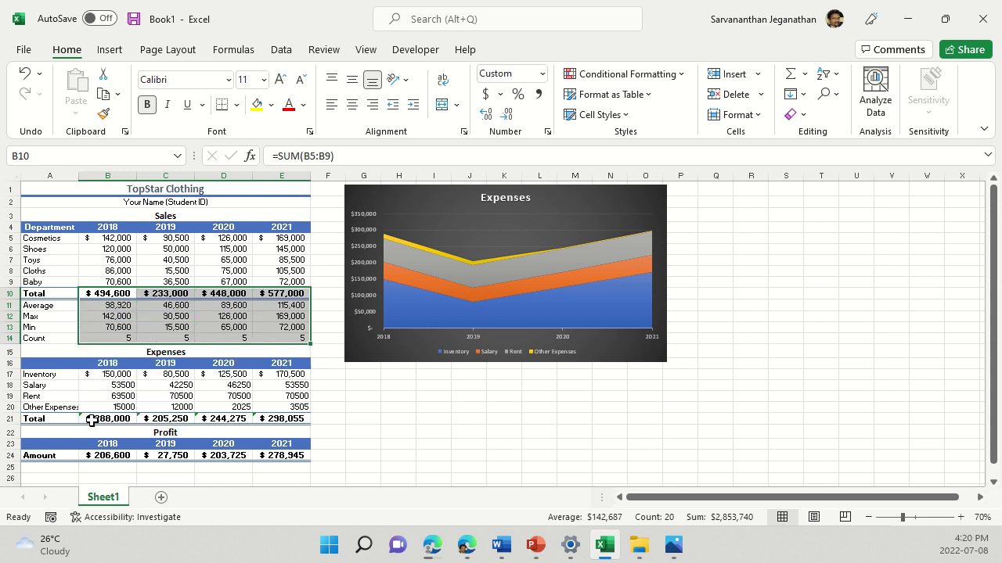
- Ignore the same formula error on the Expenses Total row B21:E21
drag(91, 420, 288, 419)
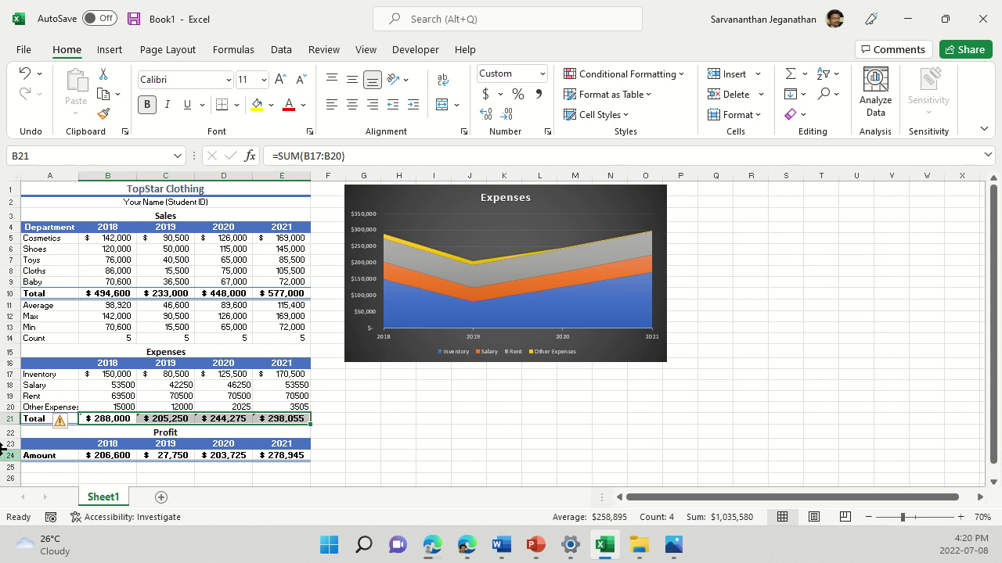
click(69, 423)
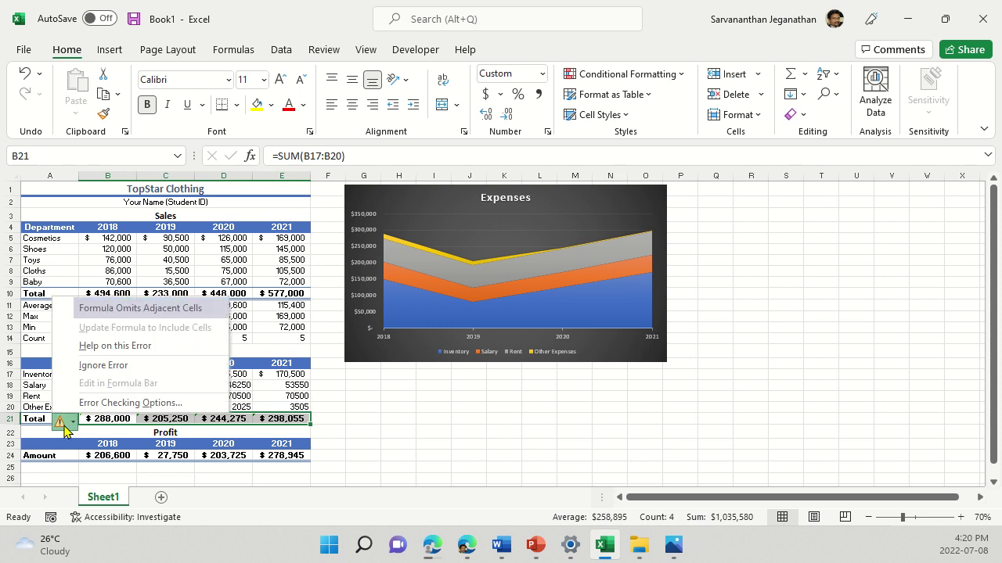
click(104, 365)
click(430, 433)
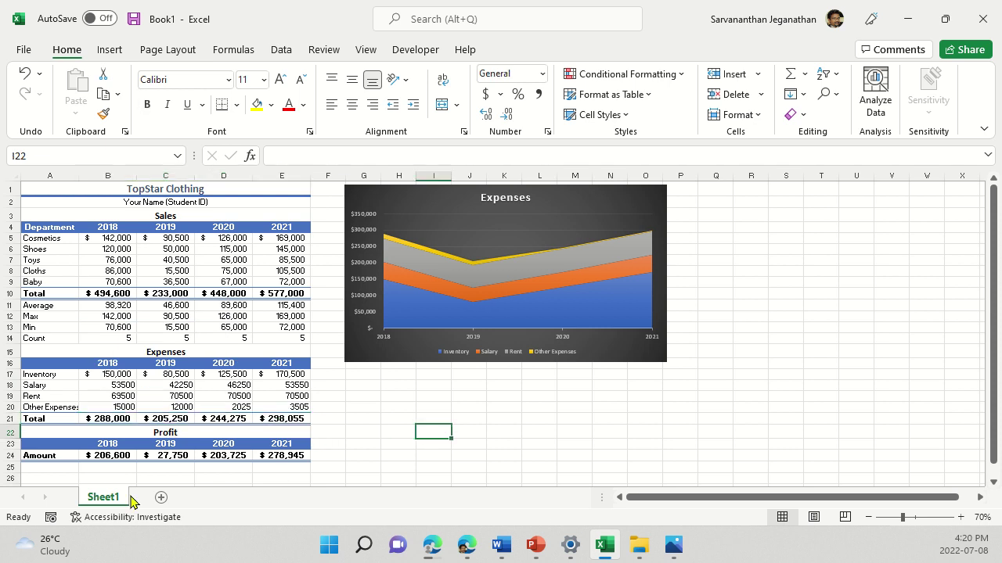